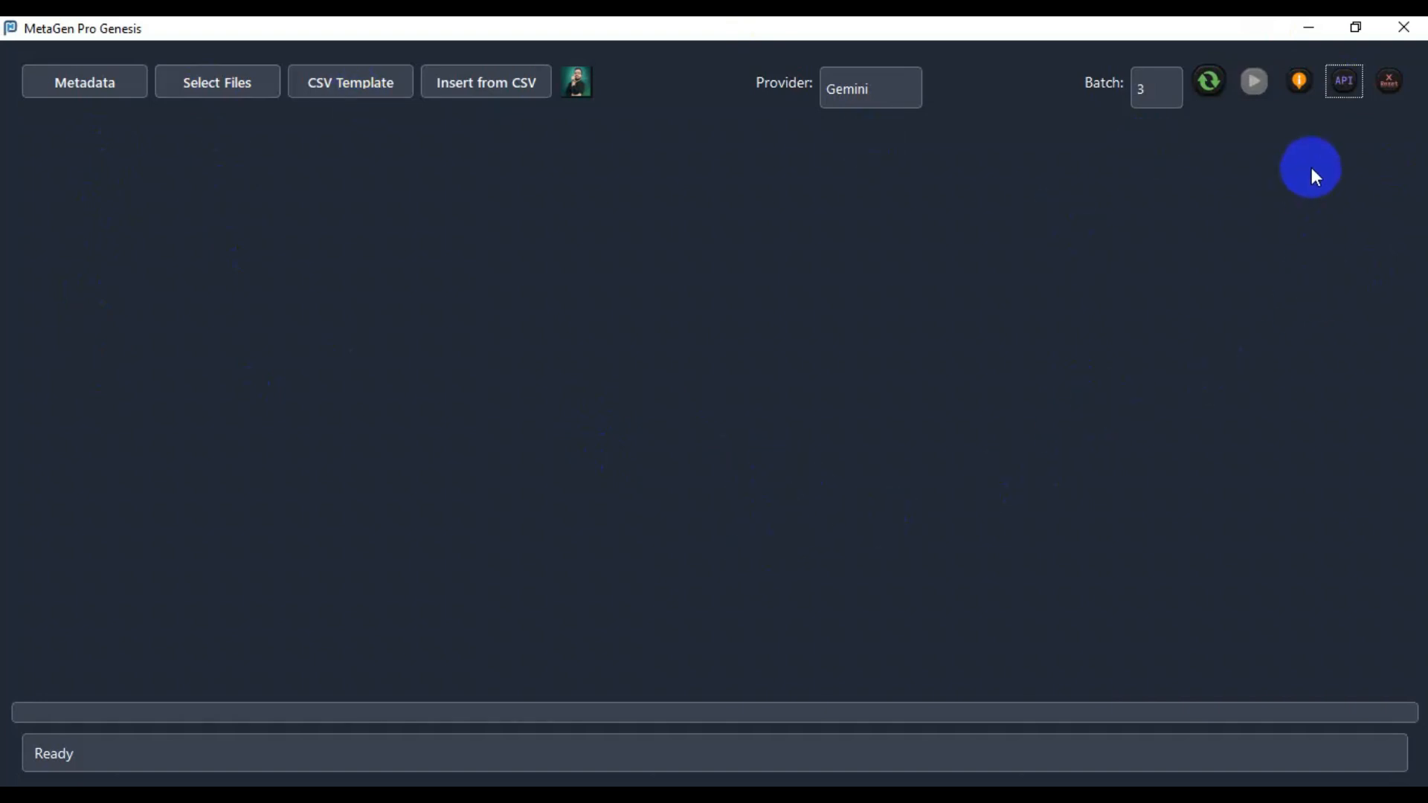
# - Open the API configuration and refresh the available models for the Gemini provider
pyautogui.click(1352, 85)
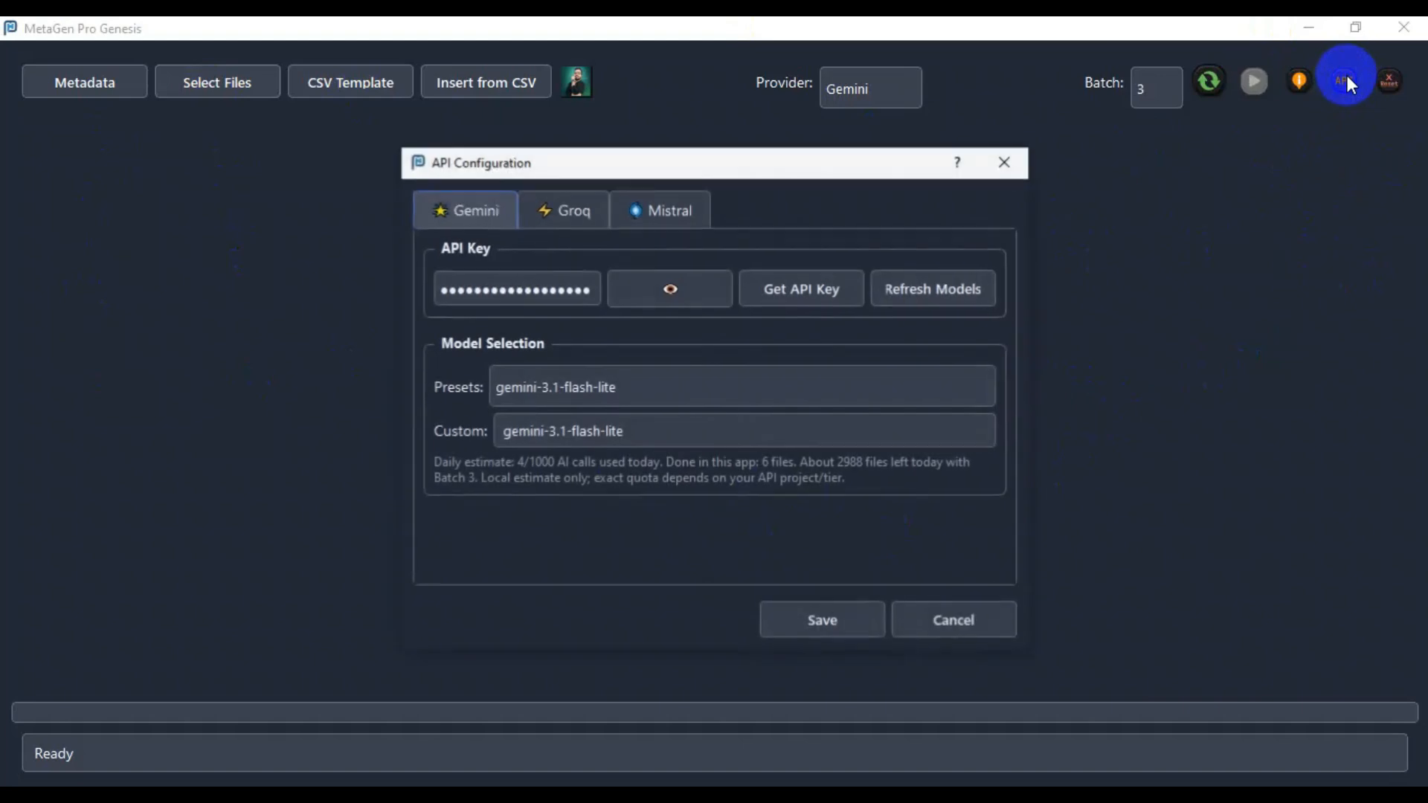
pyautogui.moveTo(796, 178); pyautogui.dragTo(704, 177)
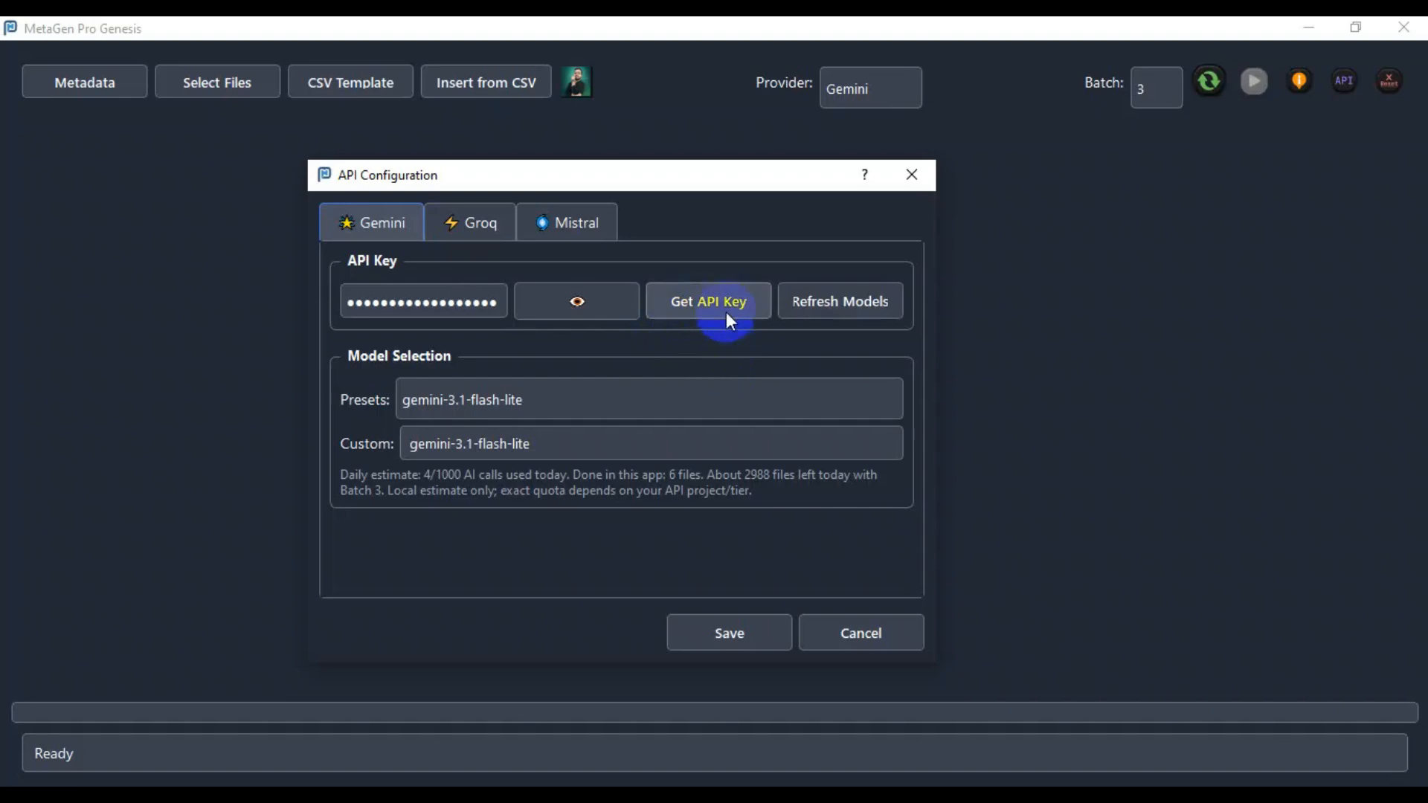
pyautogui.doubleClick(434, 302)
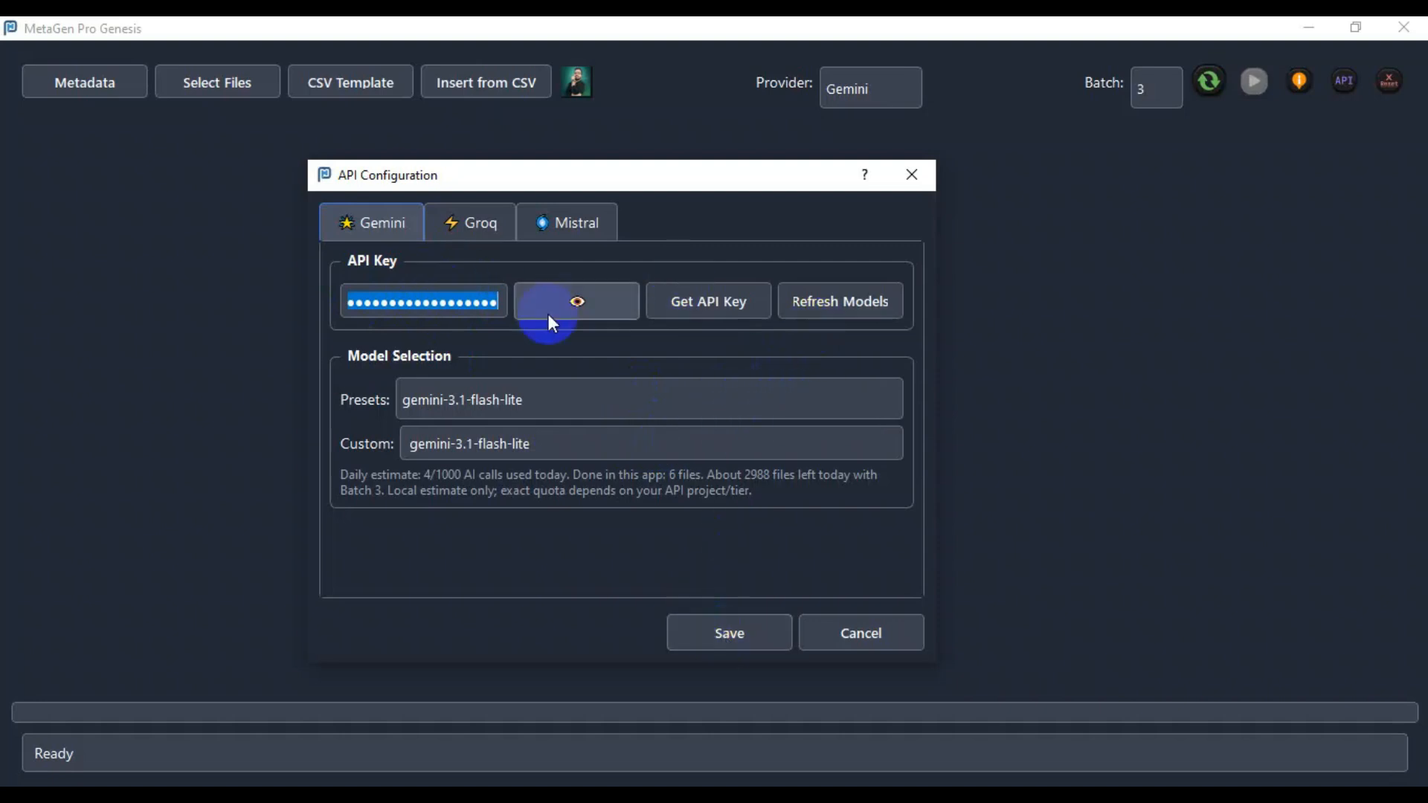
pyautogui.click(840, 299)
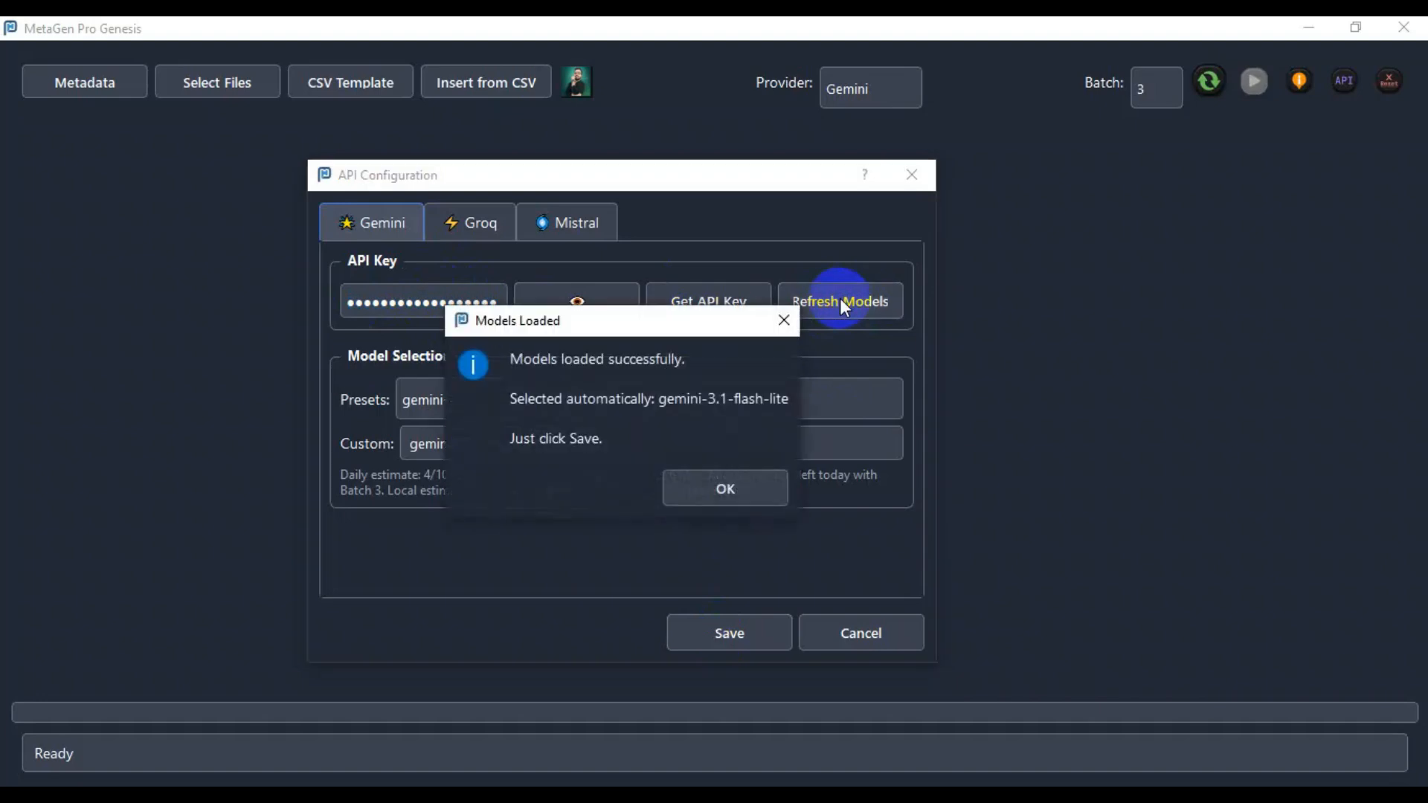
pyautogui.moveTo(653, 305); pyautogui.dragTo(715, 212)
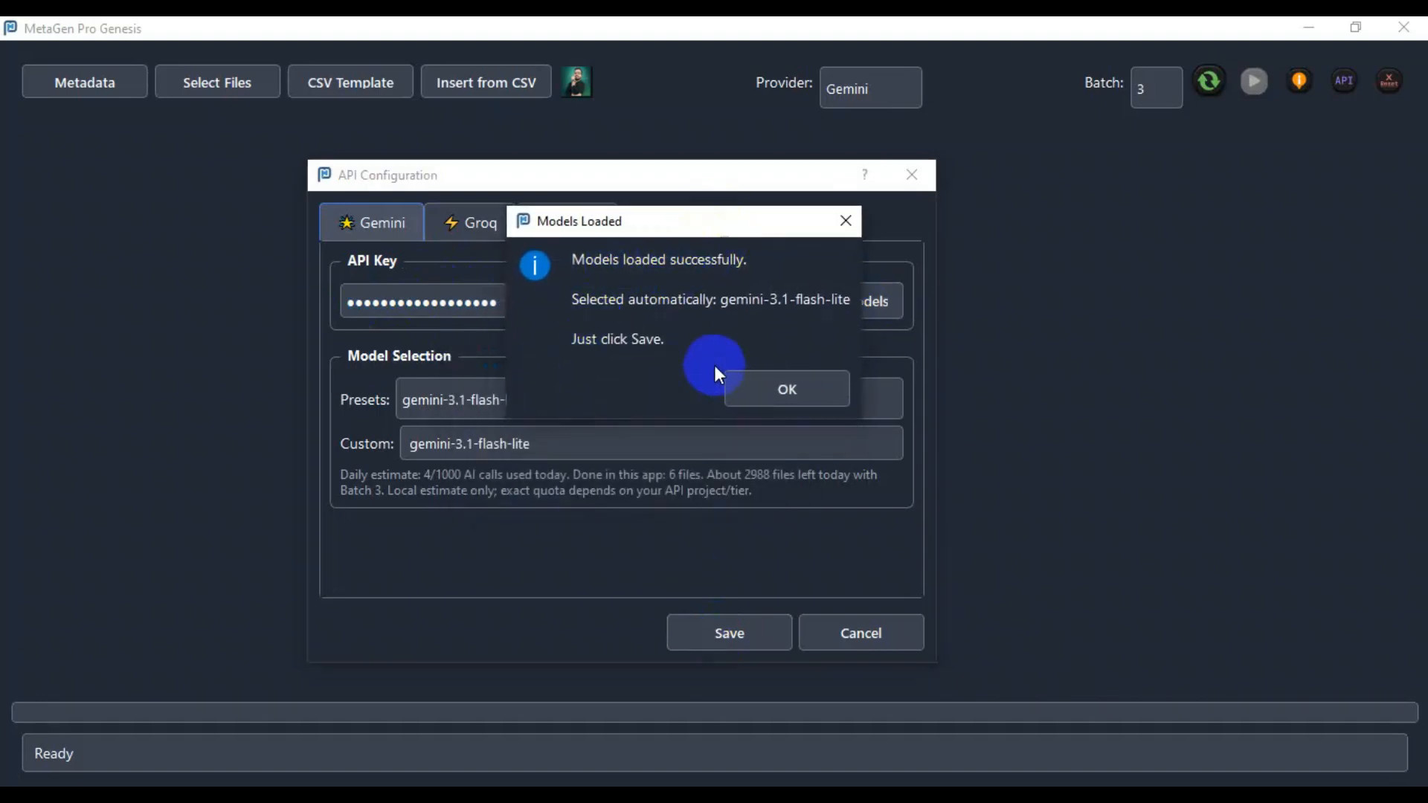
pyautogui.click(762, 391)
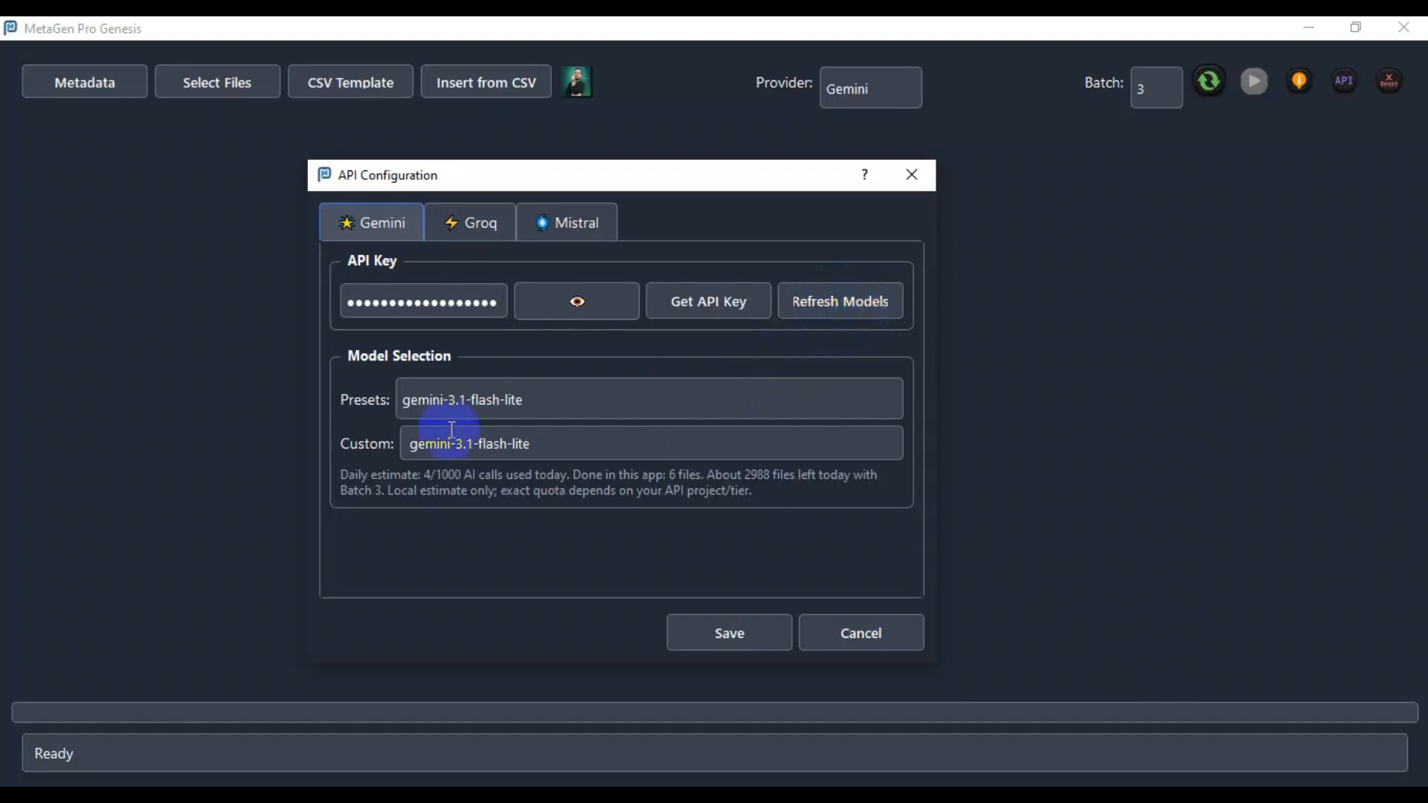
# - Review the Gemini preset models and save the API configuration with gemini-3.1-flash-lite
pyautogui.click(510, 400)
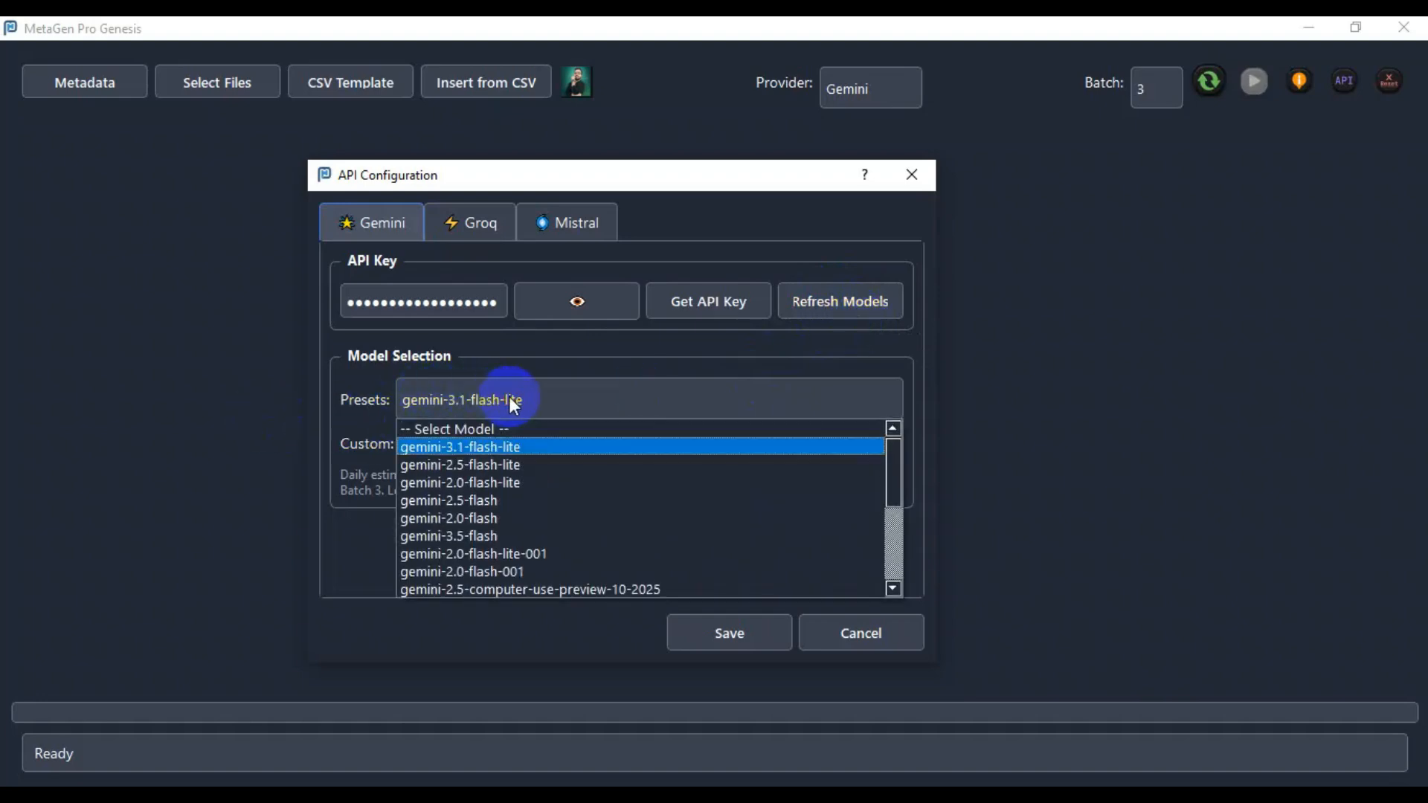
pyautogui.scroll(-4, 526, 520)
pyautogui.scroll(3, 534, 550)
pyautogui.scroll(1, 538, 550)
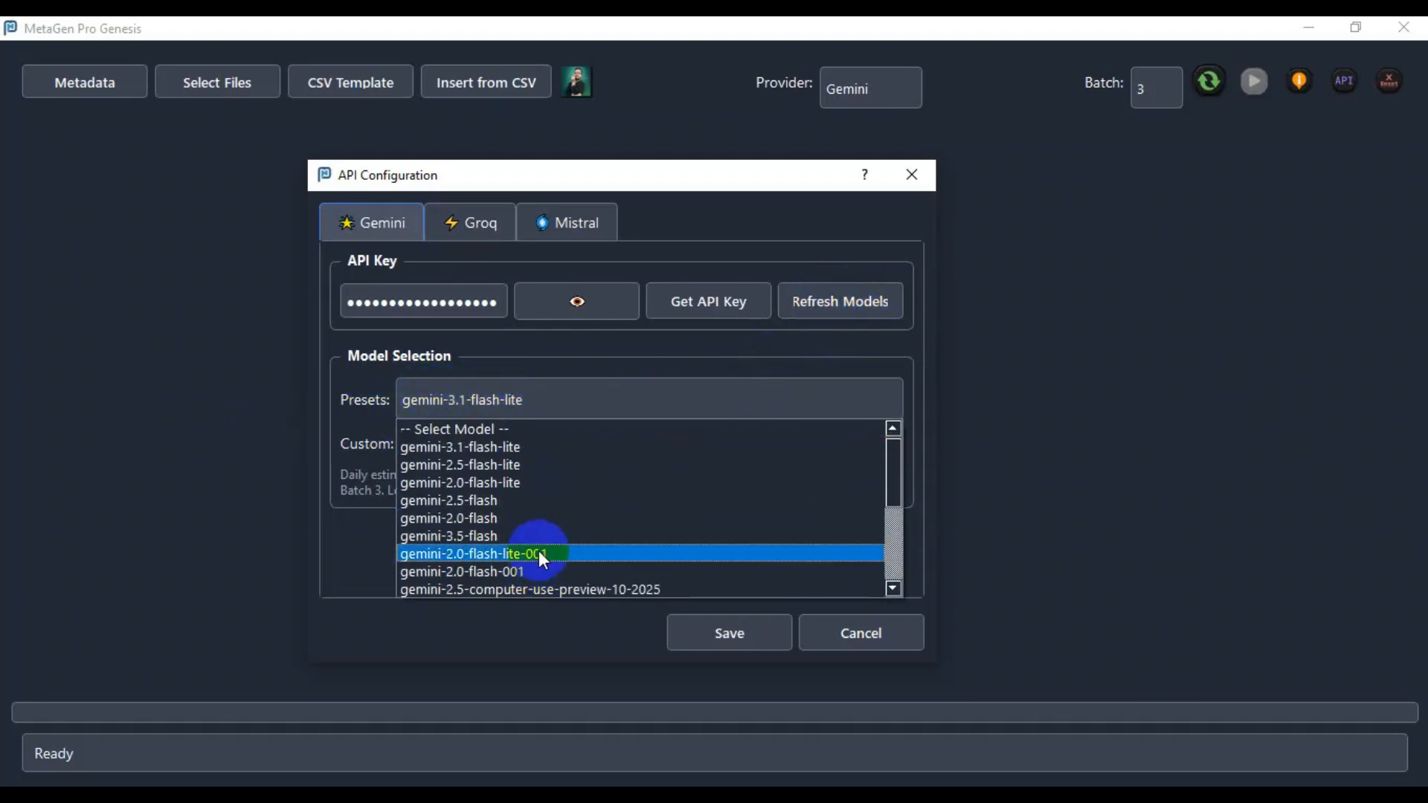
pyautogui.scroll(-3, 573, 528)
pyautogui.scroll(3, 582, 532)
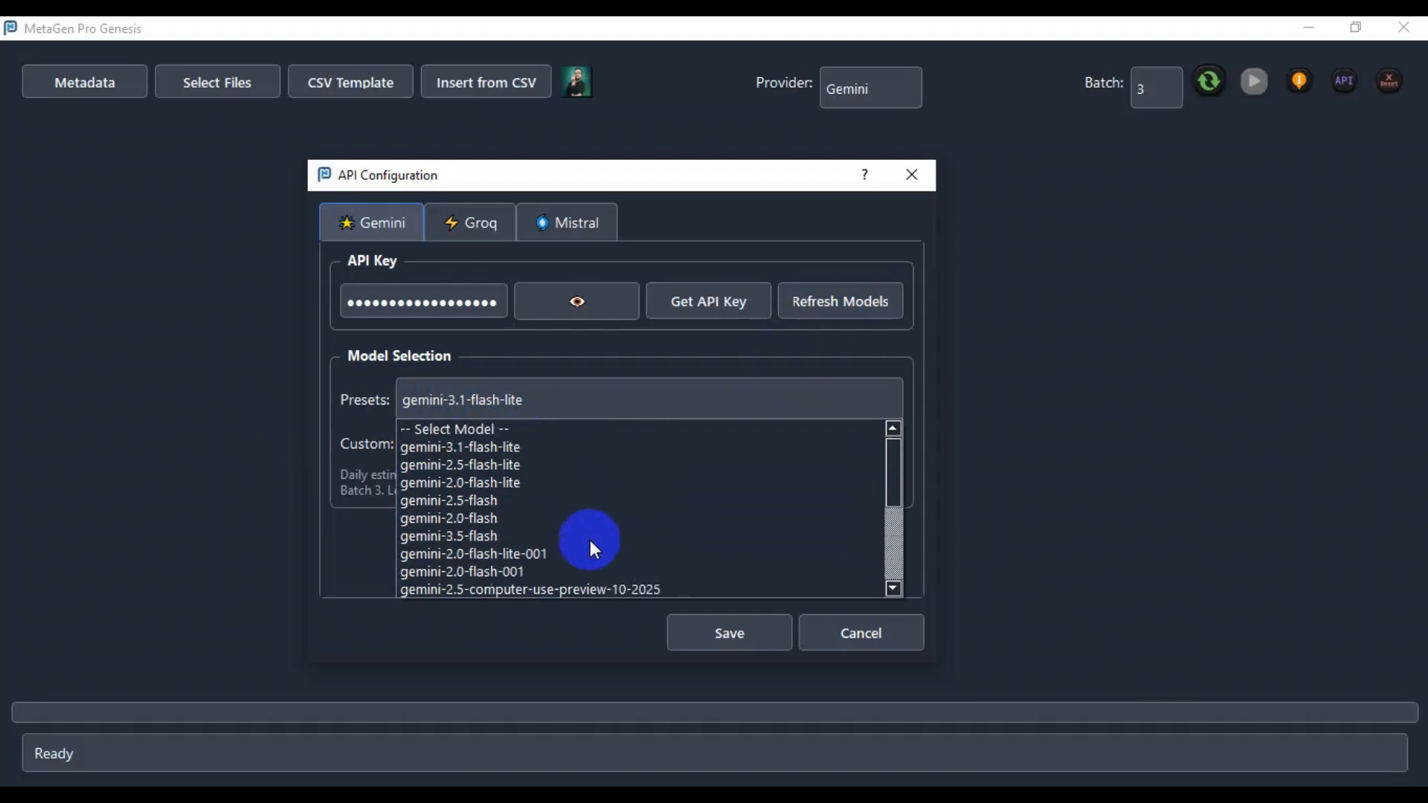
pyautogui.click(592, 371)
pyautogui.click(533, 400)
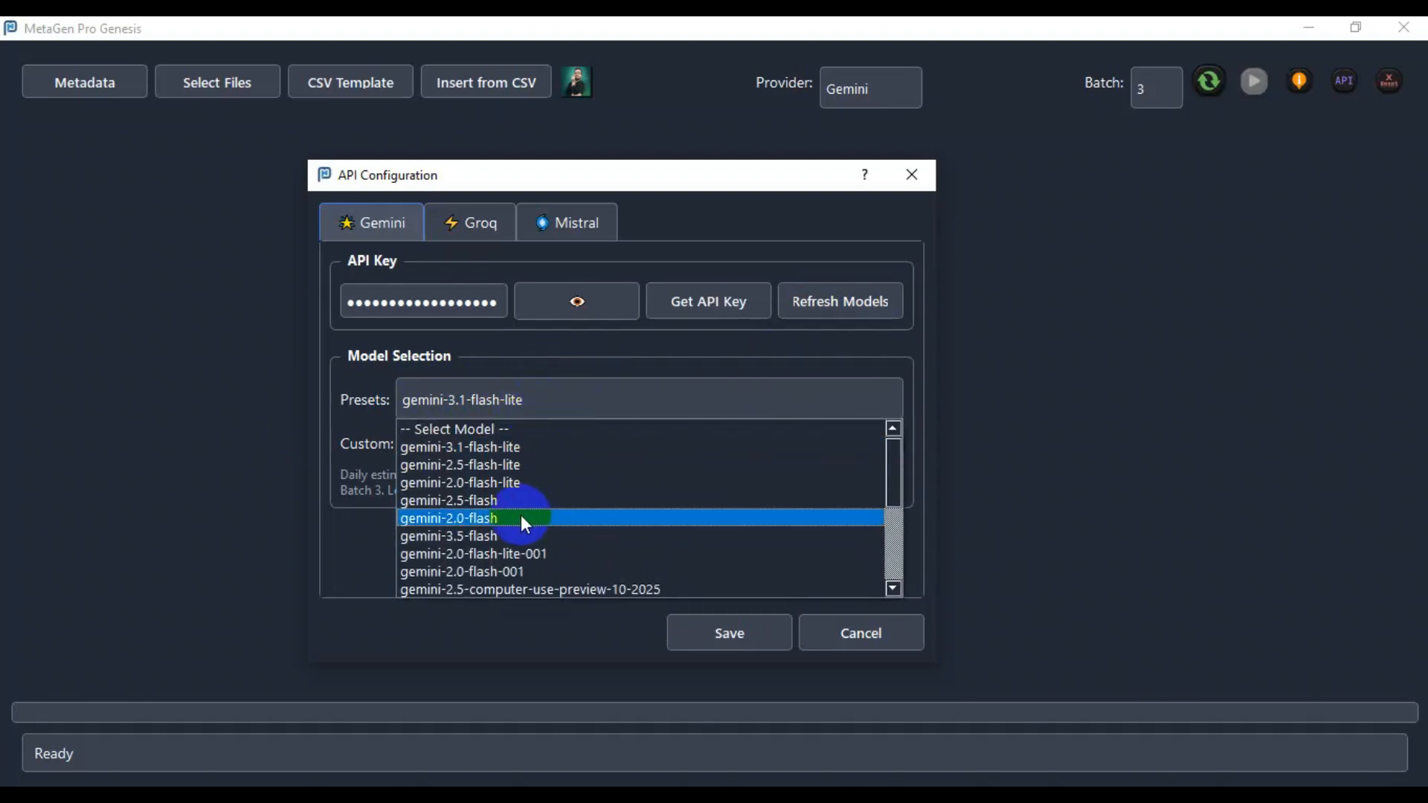
pyautogui.click(586, 362)
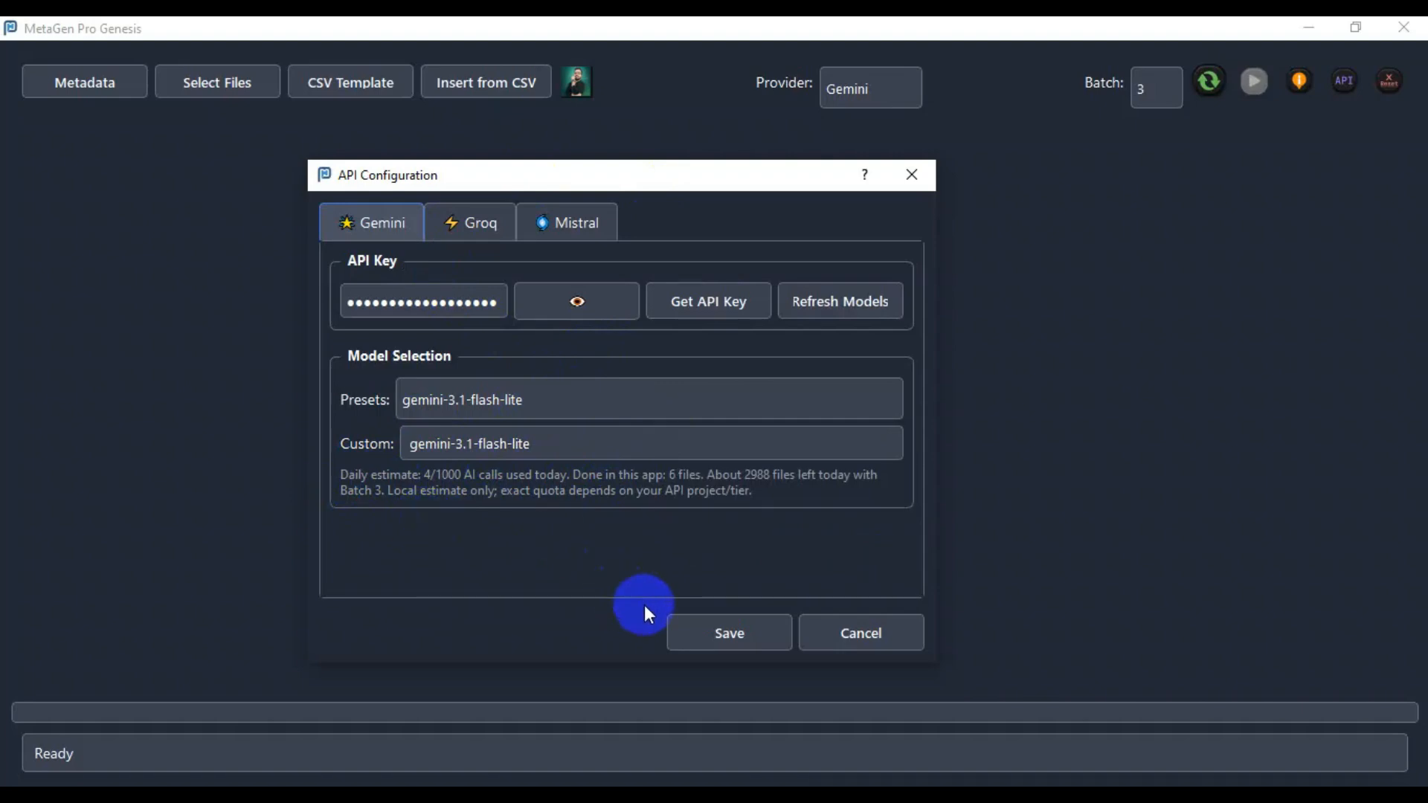
pyautogui.click(699, 630)
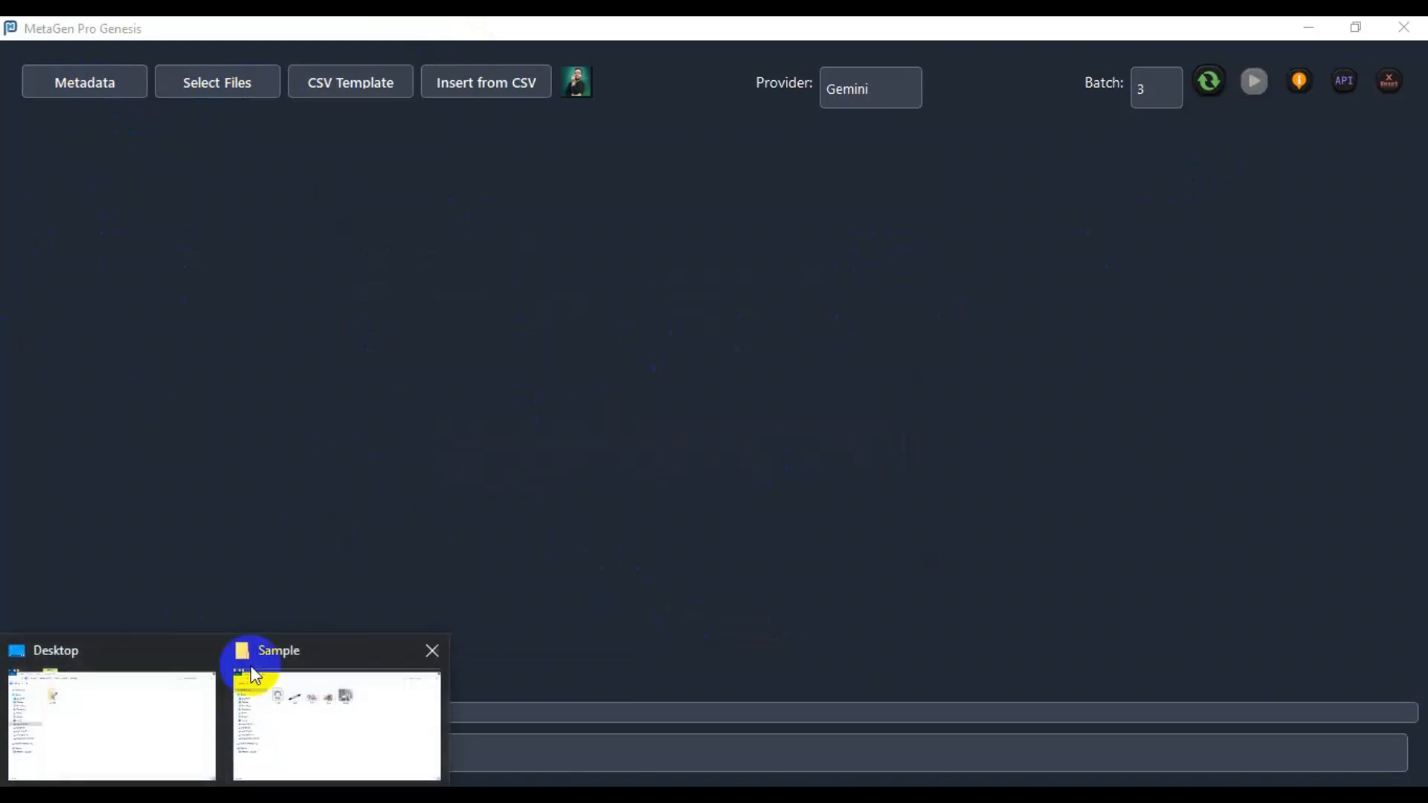
# - Load all the images from the Sample folder into MetaGen Pro Genesis
pyautogui.click(245, 673)
pyautogui.moveTo(325, 336); pyautogui.dragTo(655, 458)
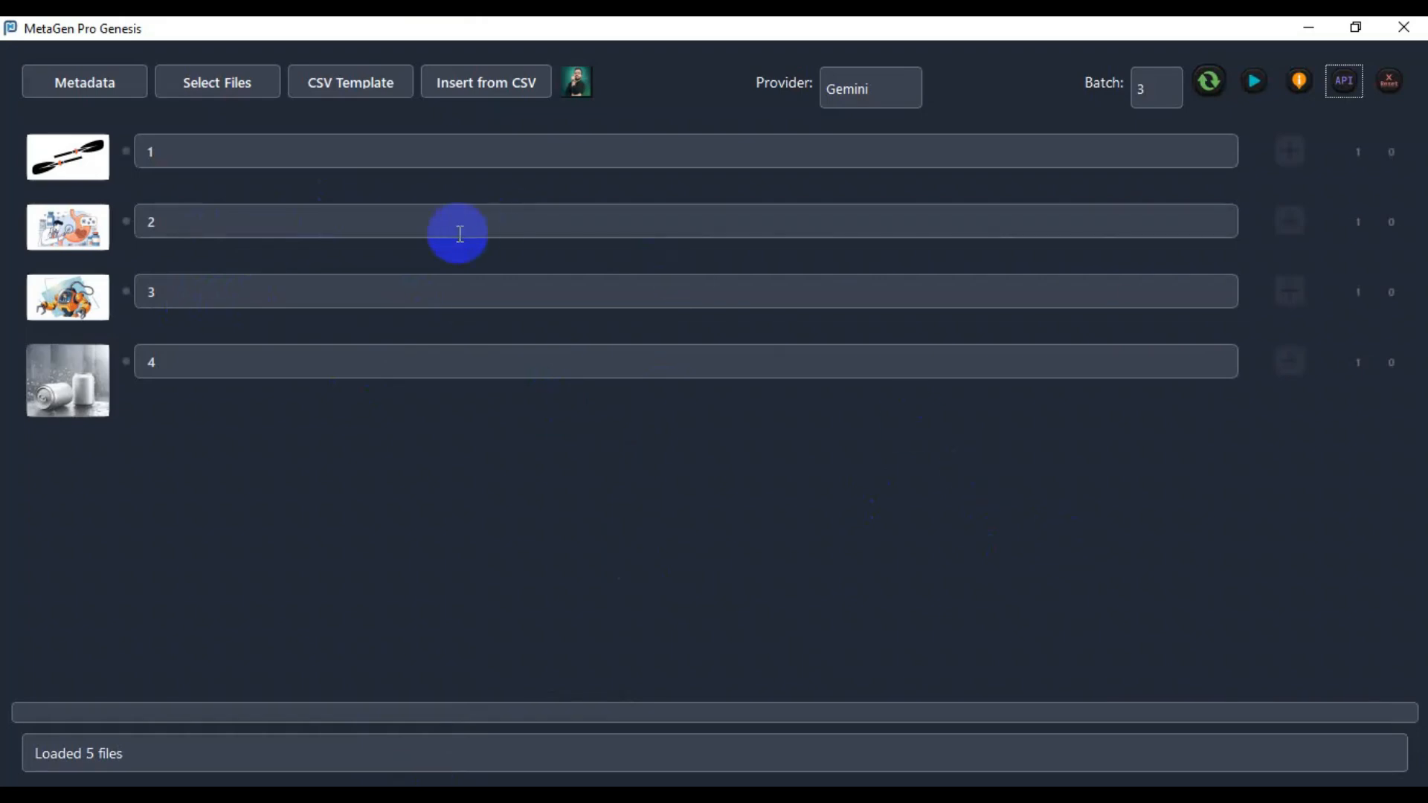
pyautogui.click(186, 152)
pyautogui.click(205, 229)
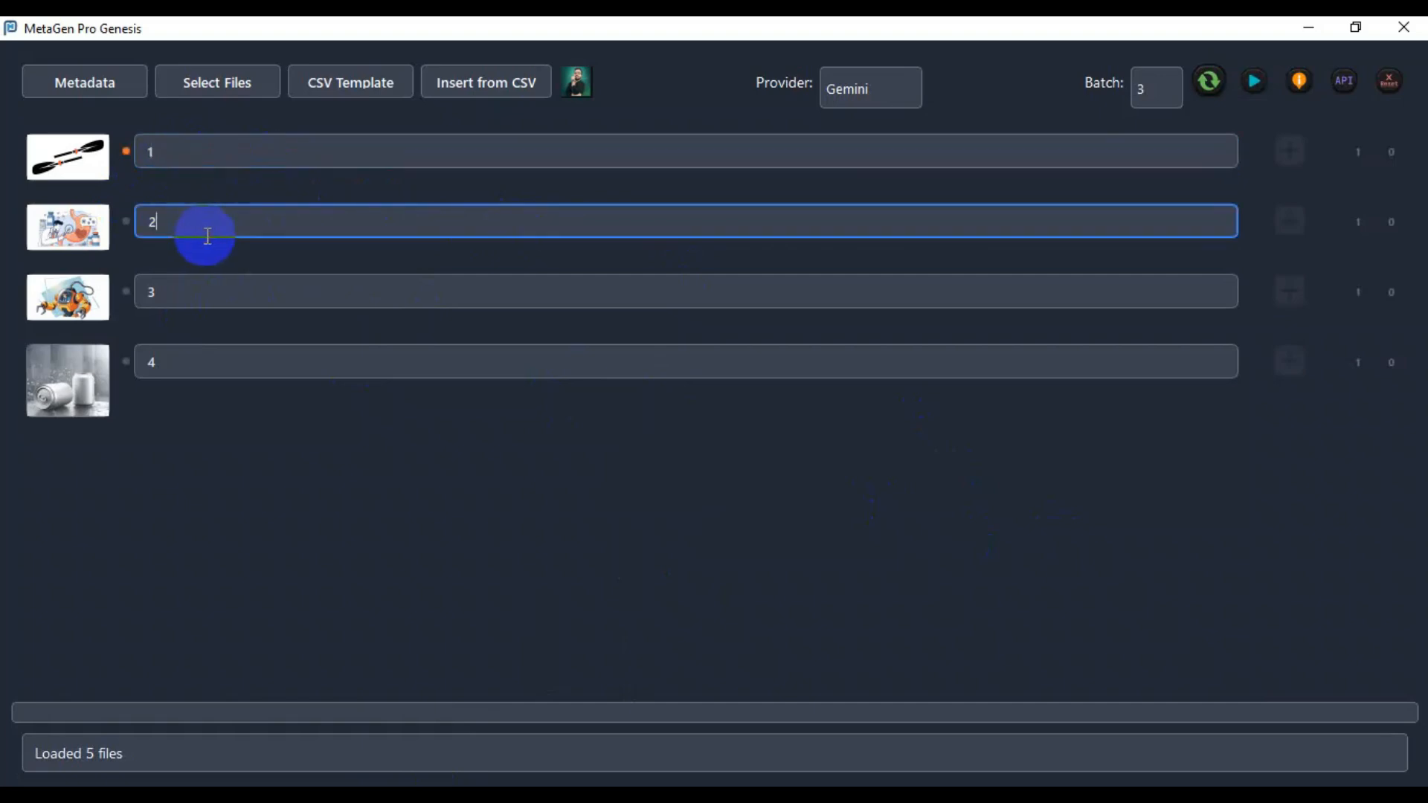
pyautogui.click(213, 298)
pyautogui.click(206, 357)
pyautogui.click(226, 227)
pyautogui.click(216, 156)
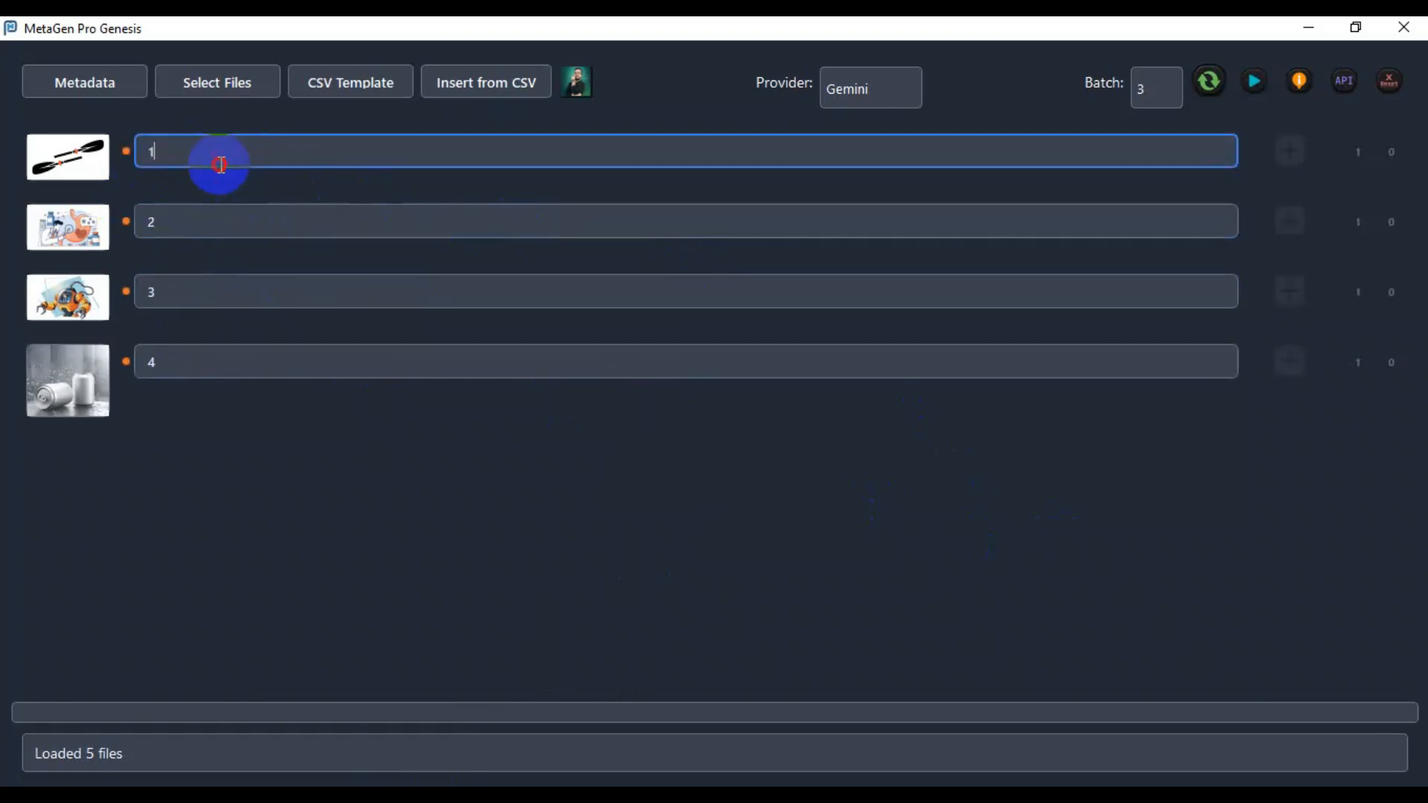
pyautogui.click(221, 228)
pyautogui.click(215, 296)
pyautogui.click(211, 360)
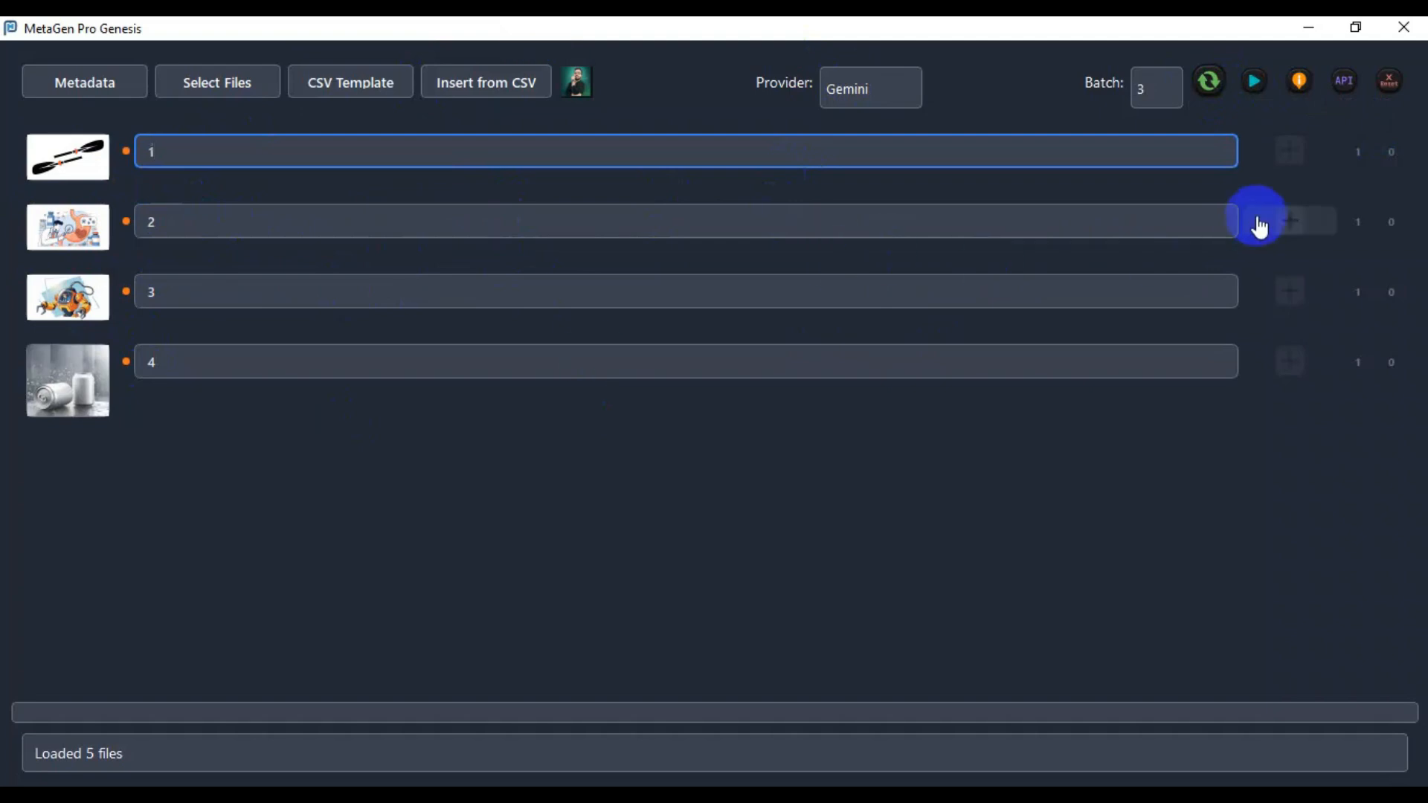
# - Generate titles and keywords for all loaded images and look over the results
pyautogui.click(1258, 84)
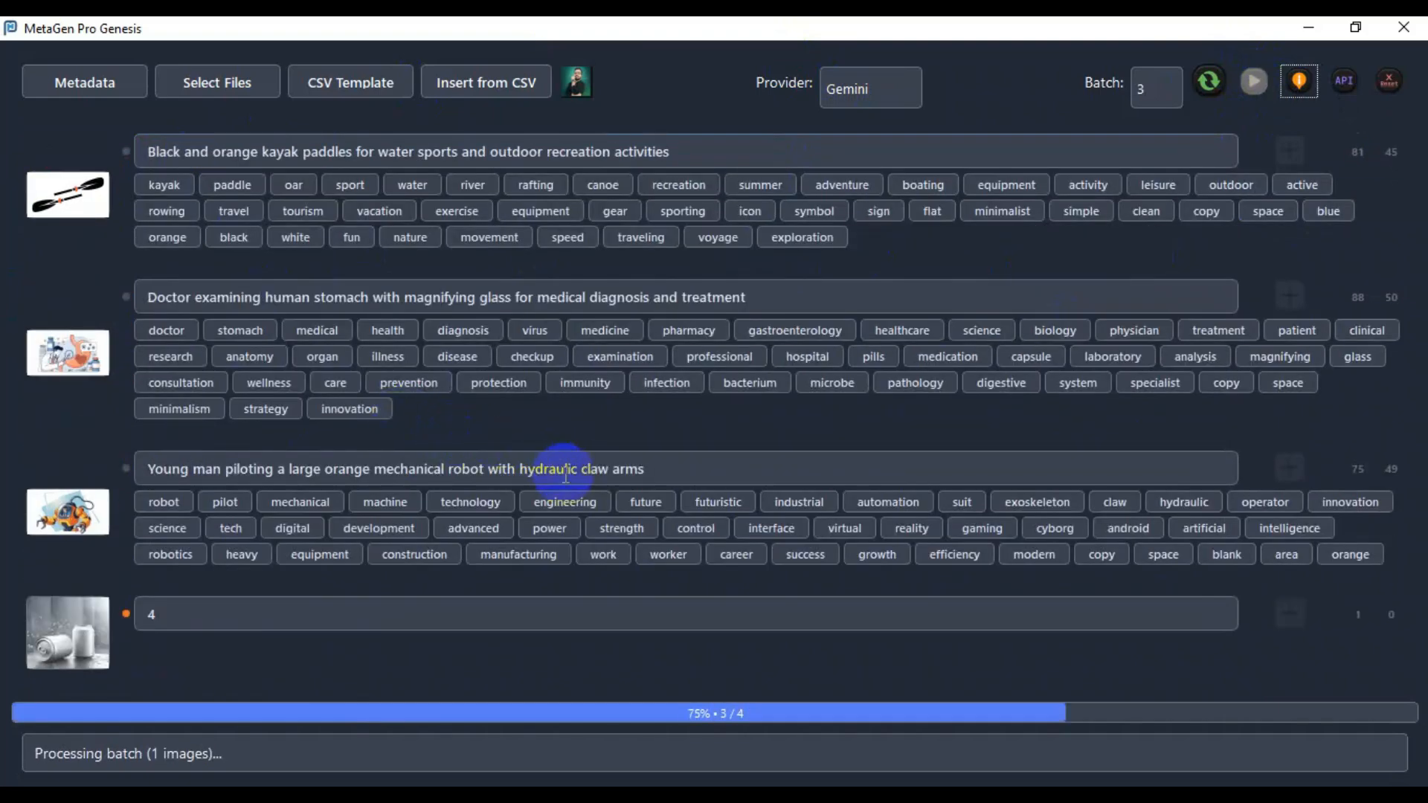
pyautogui.scroll(-1, 491, 545)
pyautogui.scroll(1, 513, 543)
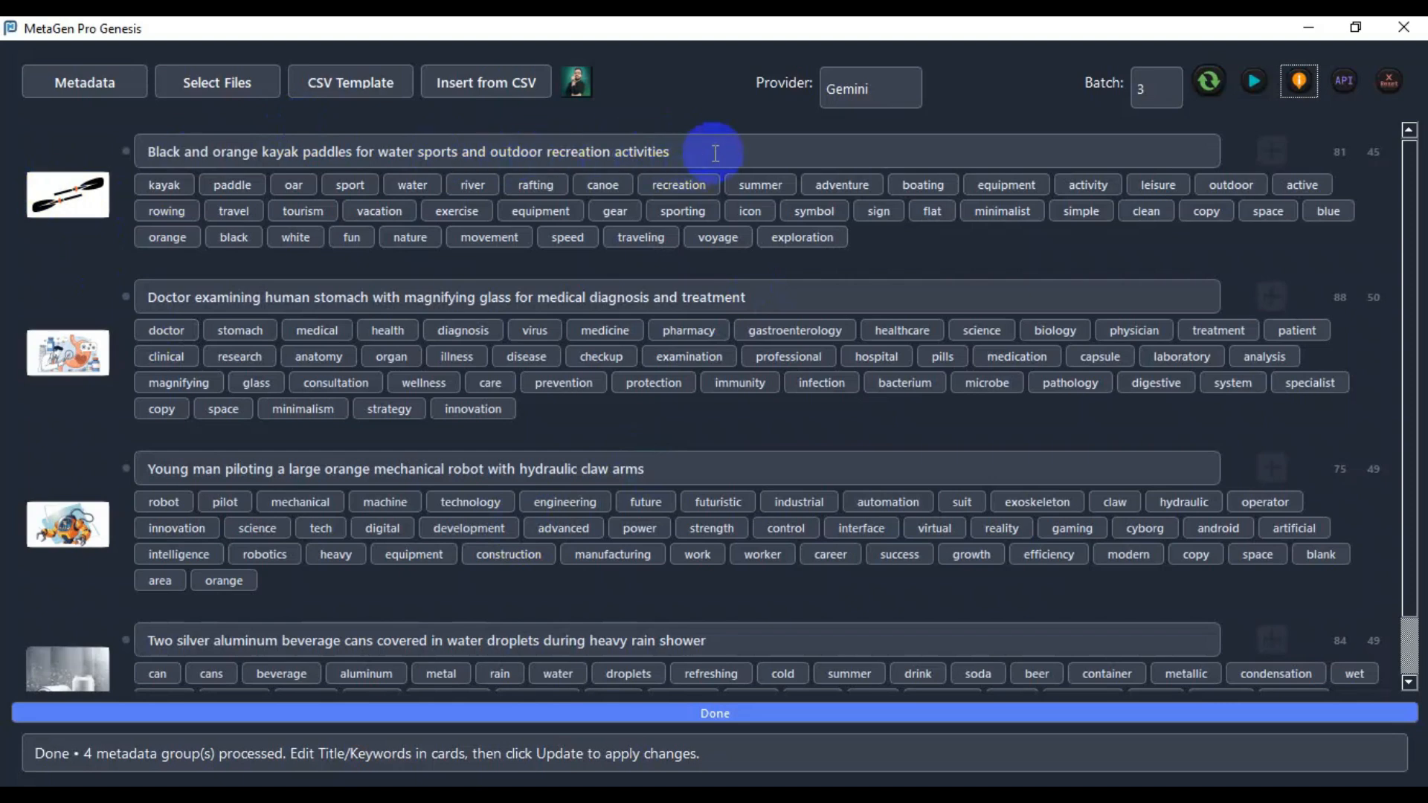
pyautogui.moveTo(713, 152); pyautogui.dragTo(134, 151)
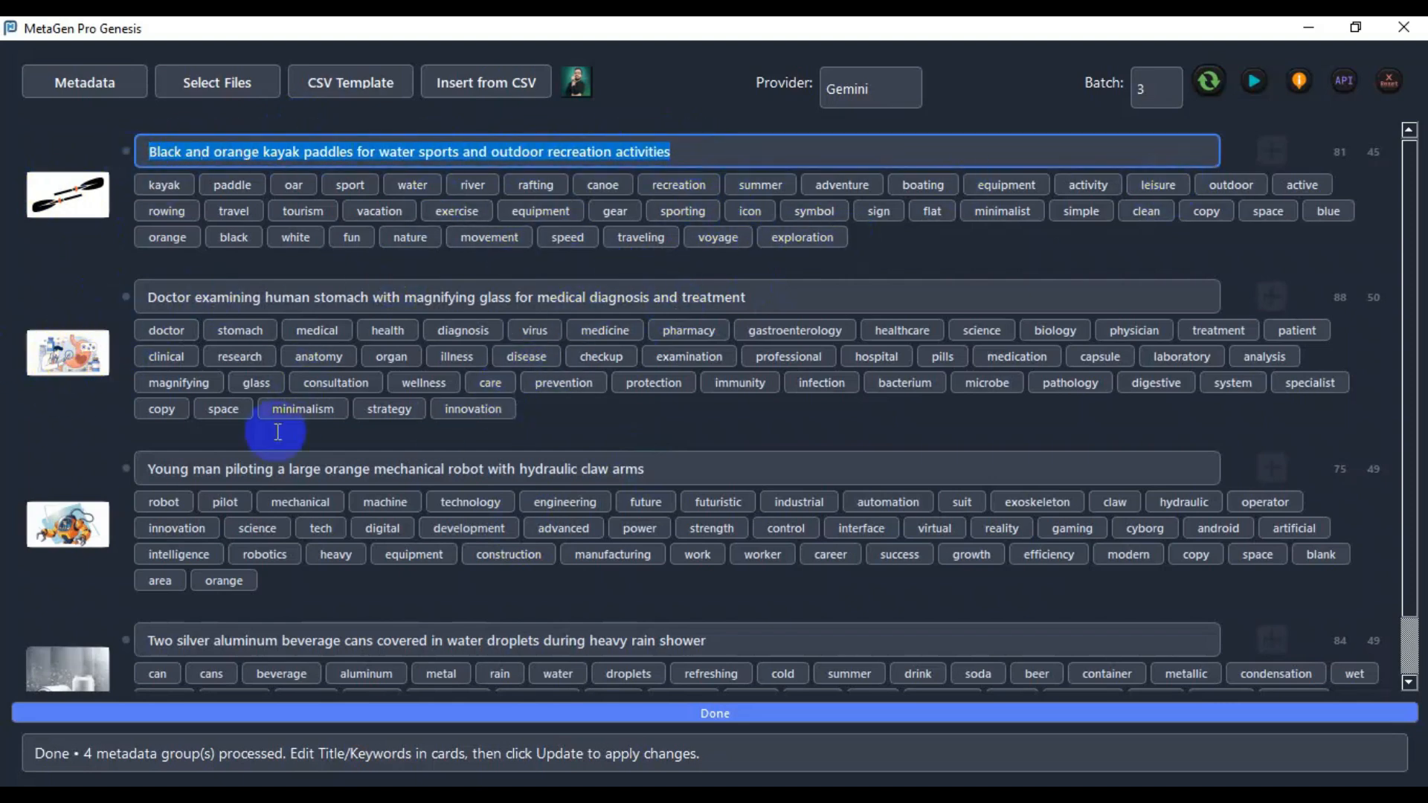
pyautogui.scroll(-2, 411, 529)
pyautogui.scroll(2, 298, 565)
pyautogui.click(979, 268)
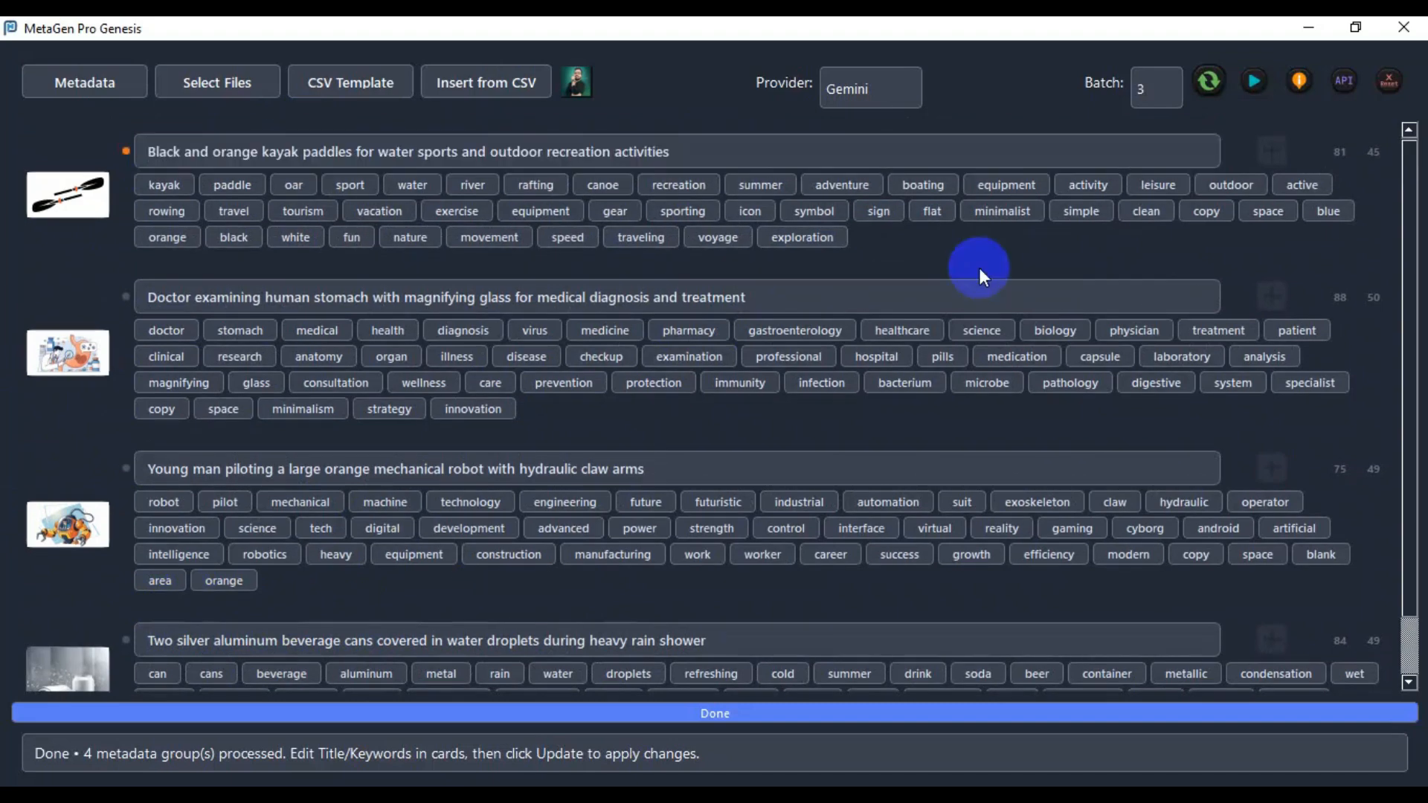
pyautogui.scroll(-2, 789, 318)
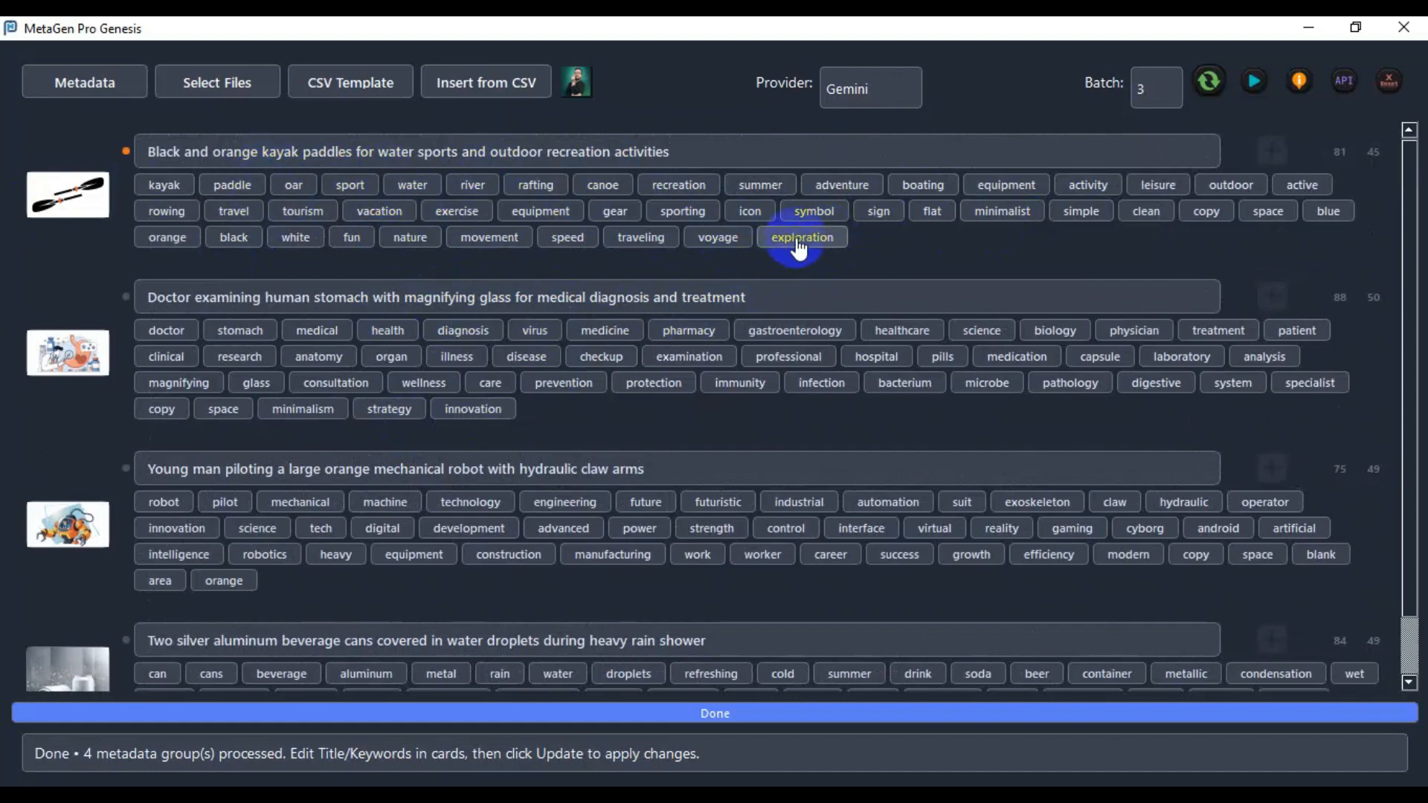
# - Reorder the kayak paddles keywords, placing "exploration" between "river" and "rafting" and "traveling" between "summer" and "adventure"
pyautogui.moveTo(831, 248); pyautogui.dragTo(483, 185)
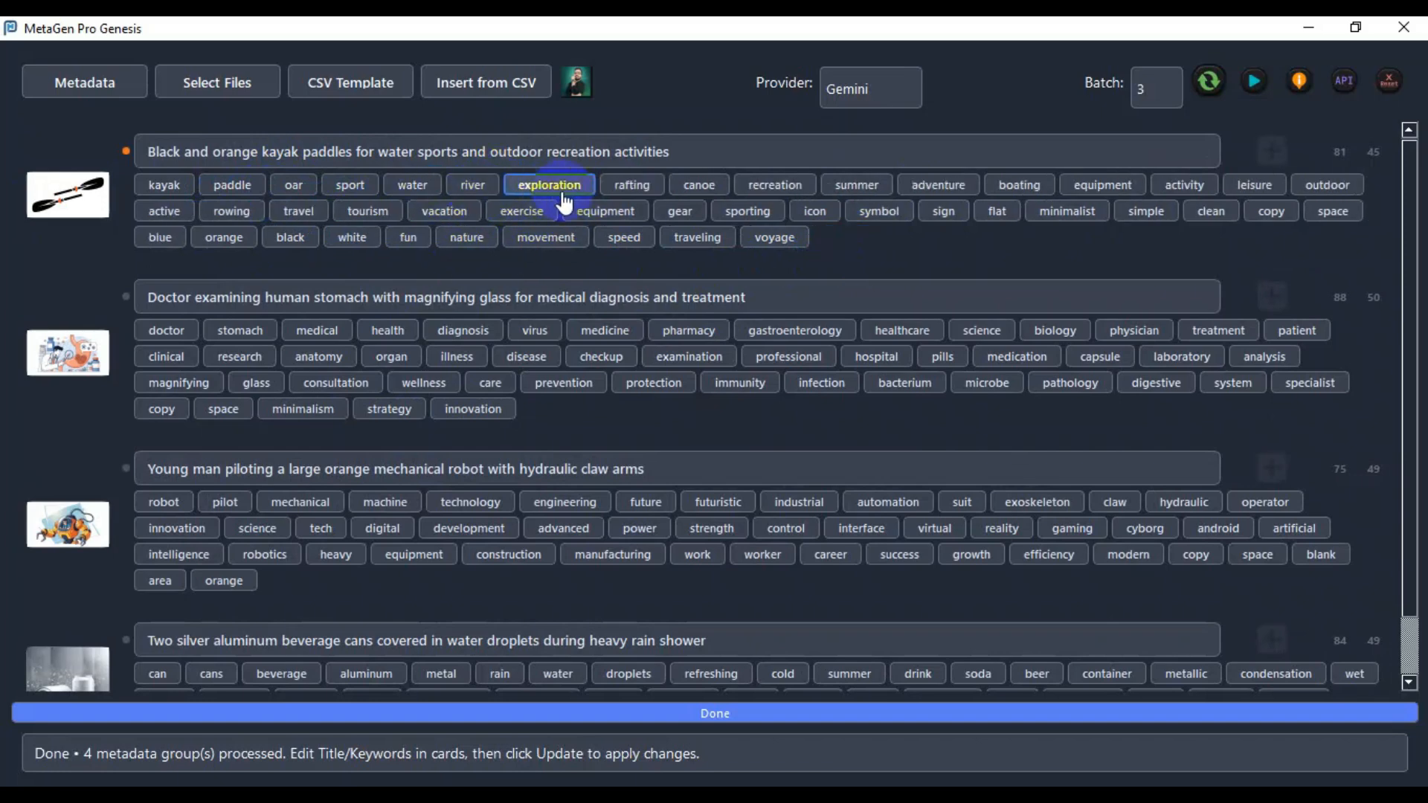
pyautogui.click(713, 242)
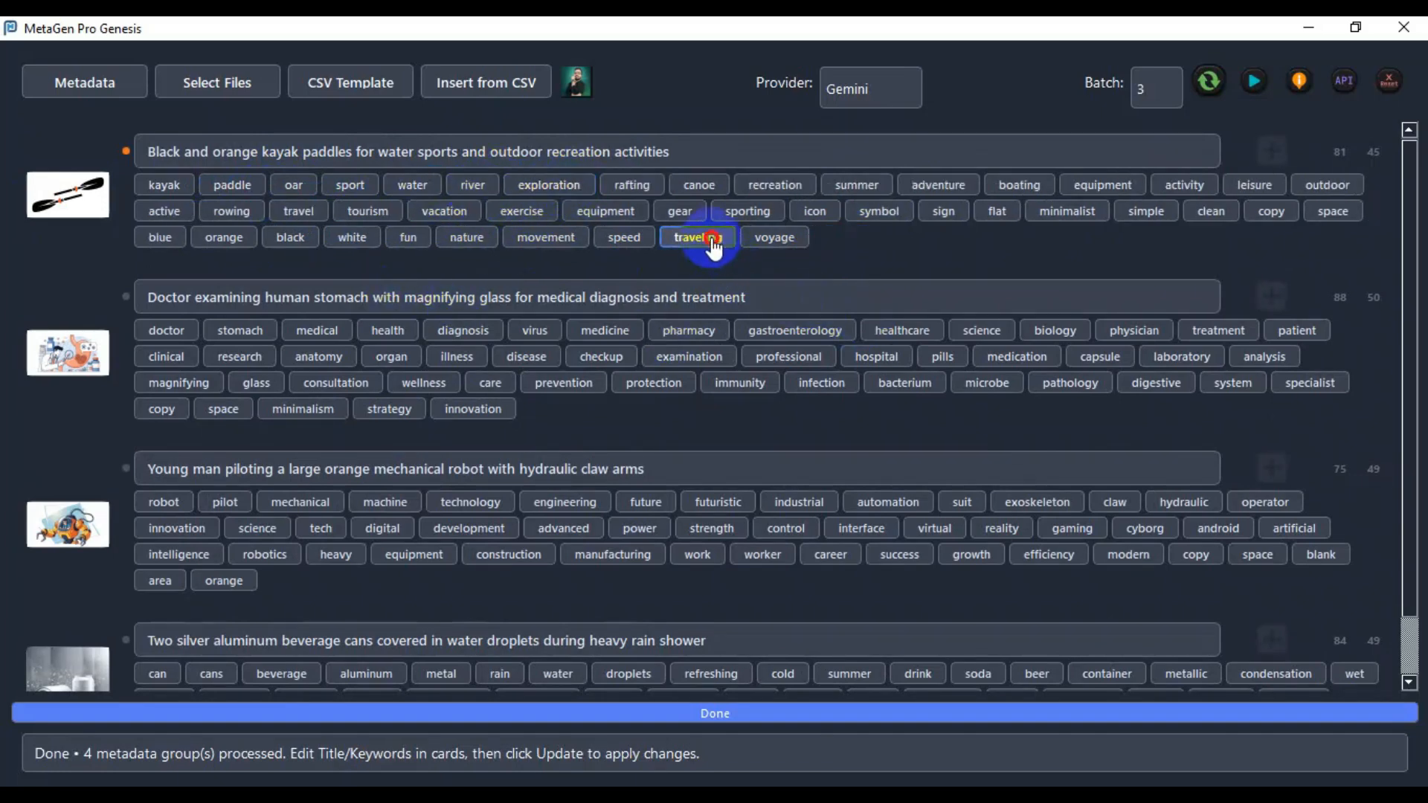
pyautogui.moveTo(525, 306); pyautogui.dragTo(789, 233)
pyautogui.moveTo(899, 188)
pyautogui.mouseDown()
pyautogui.moveTo(882, 193)
pyautogui.moveTo(915, 190)
pyautogui.mouseUp()
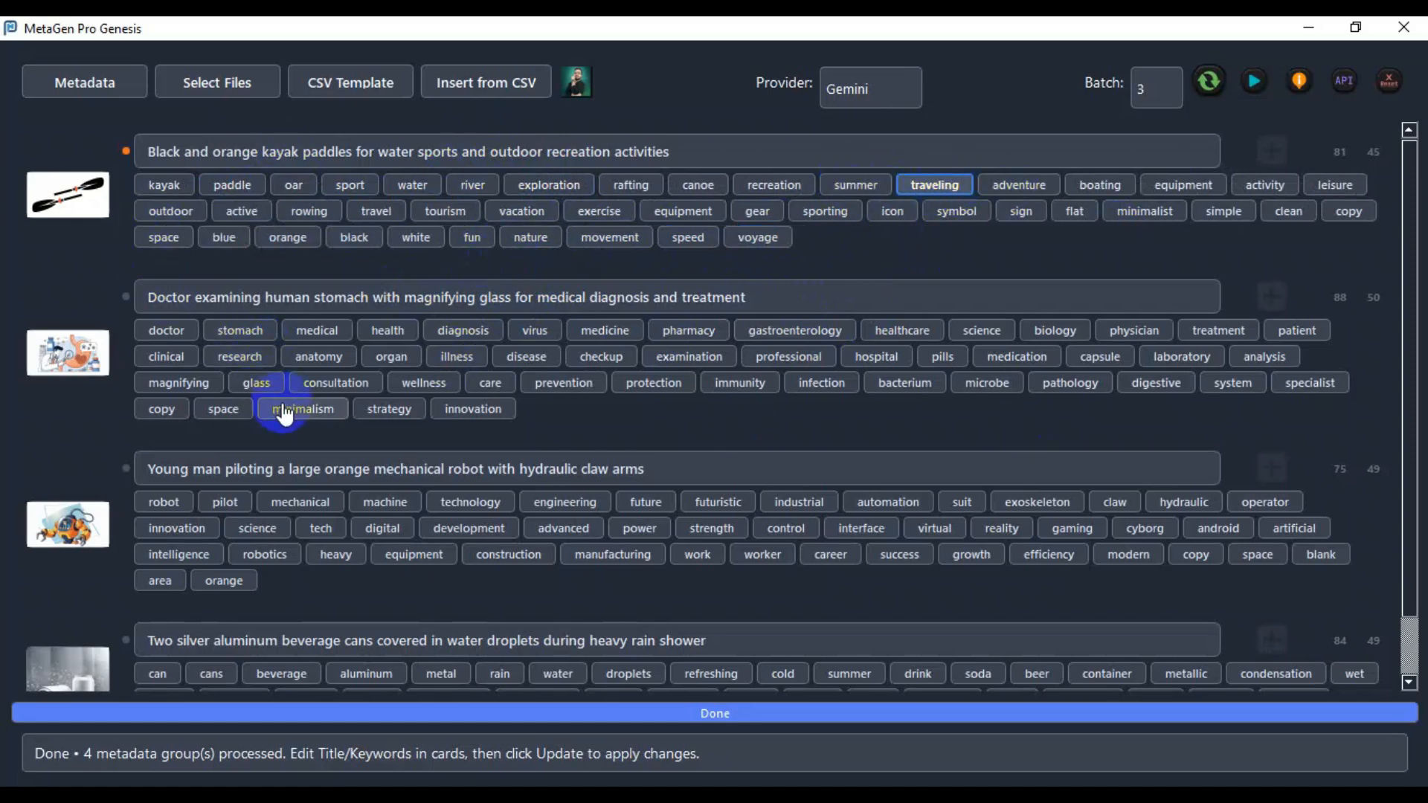
# - Examine the generated titles and keywords of the kayak paddles, doctor and robot images
pyautogui.scroll(-2, 355, 477)
pyautogui.scroll(2, 811, 365)
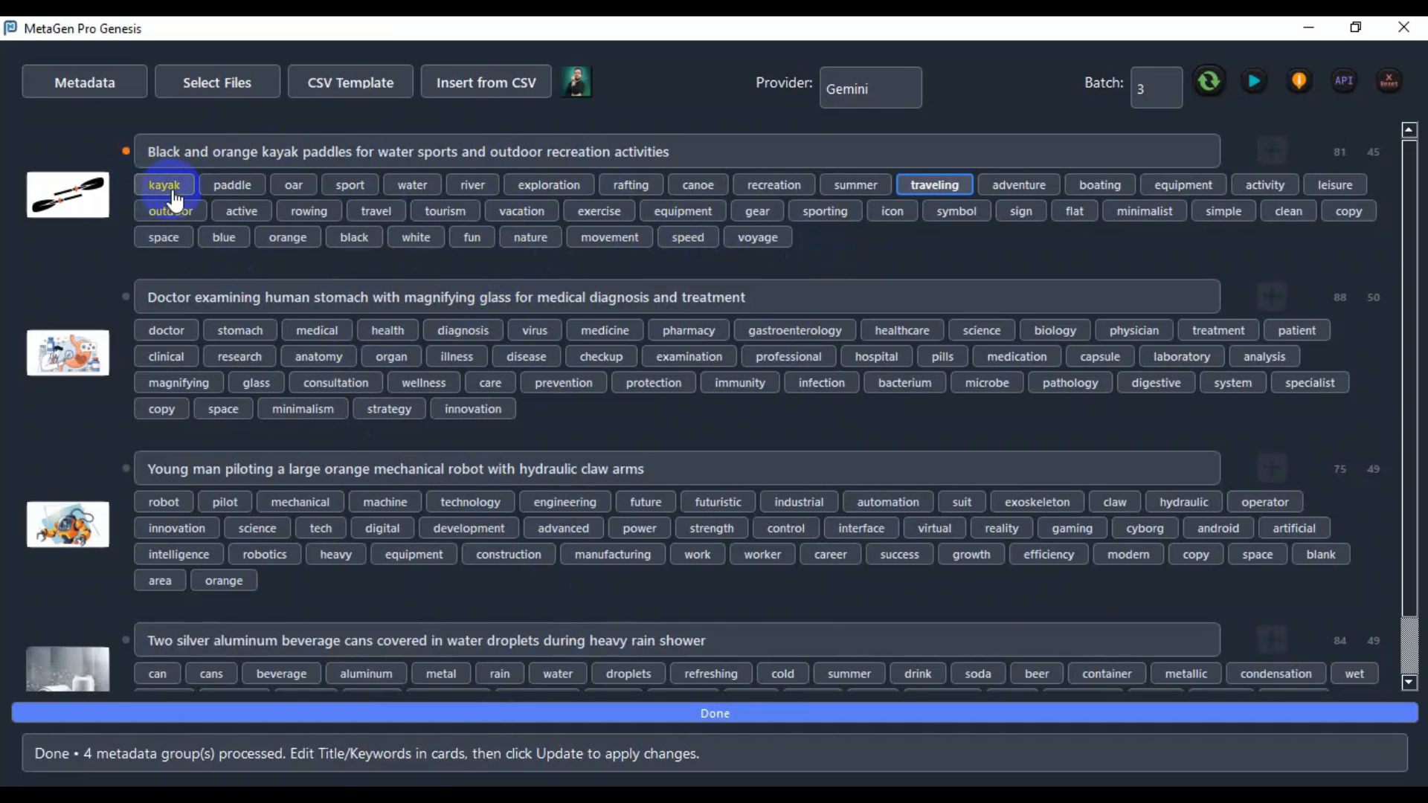
pyautogui.click(691, 151)
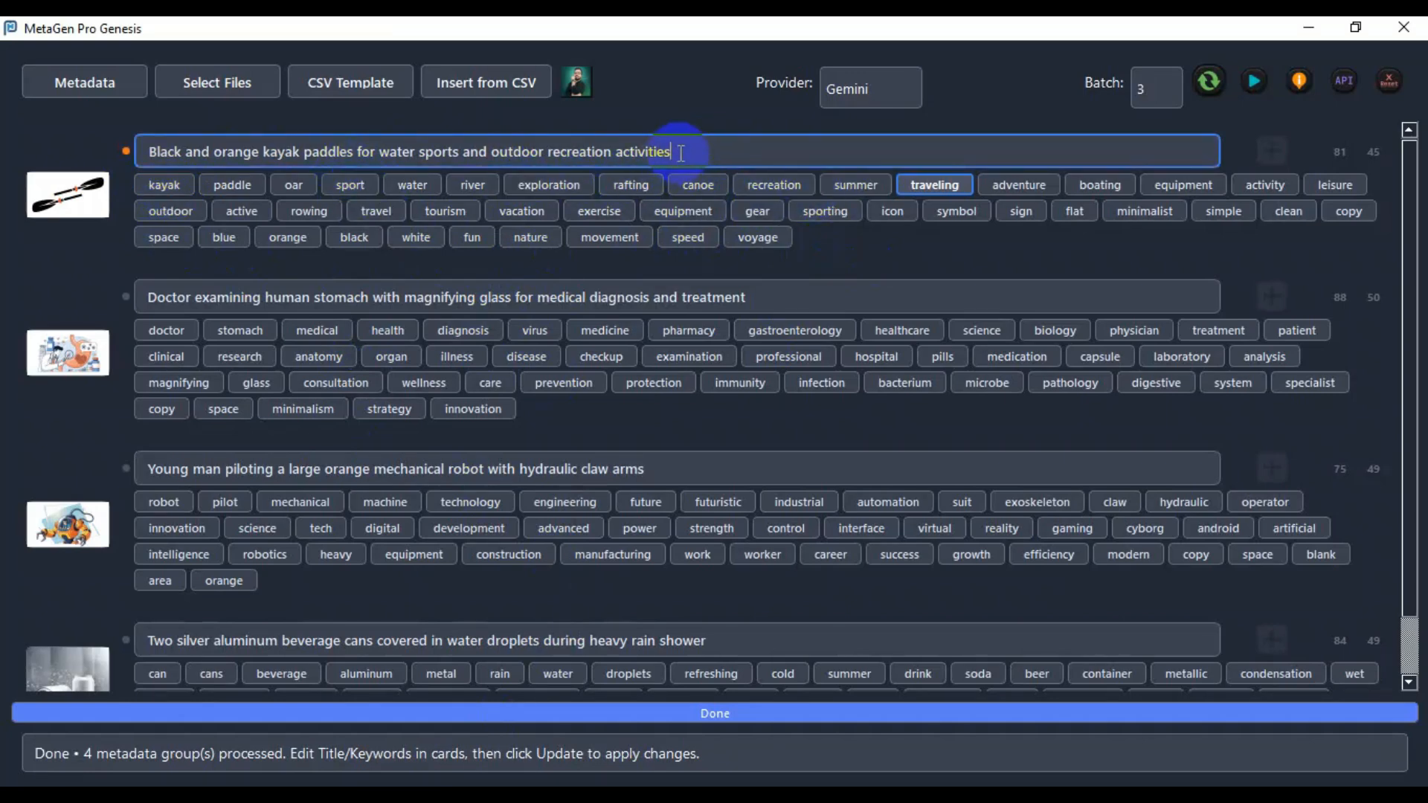
pyautogui.click(408, 296)
pyautogui.click(375, 469)
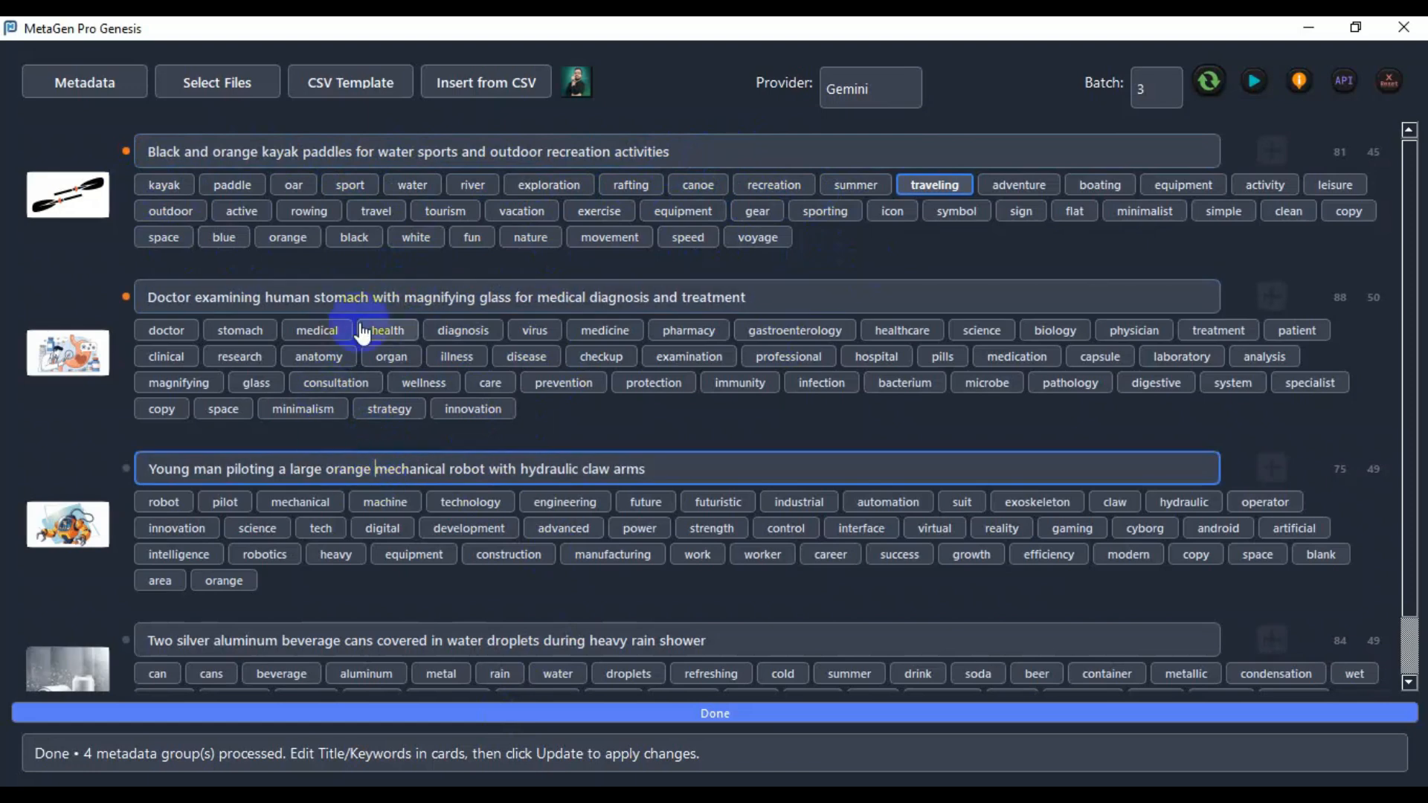
pyautogui.scroll(-1, 355, 521)
pyautogui.scroll(1, 355, 516)
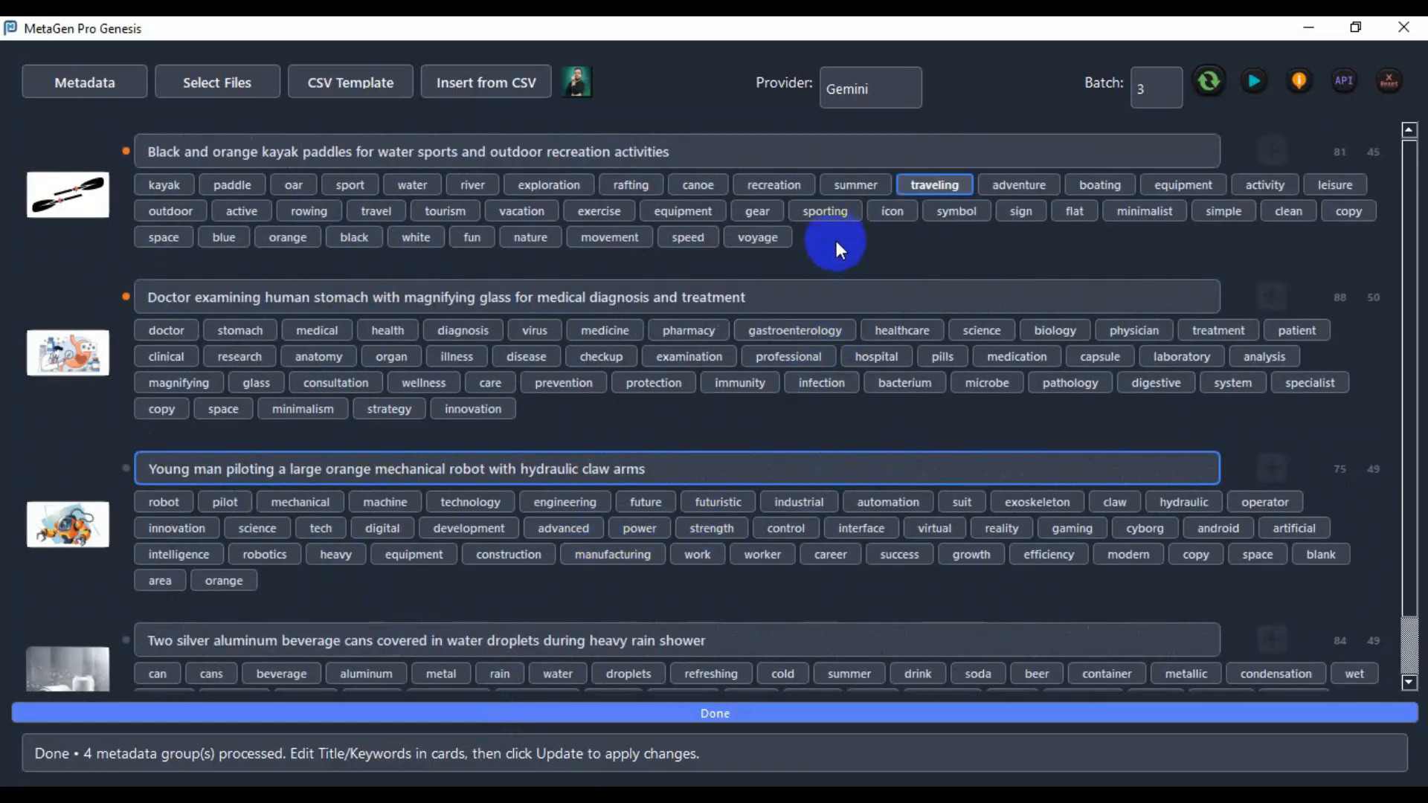
pyautogui.click(839, 236)
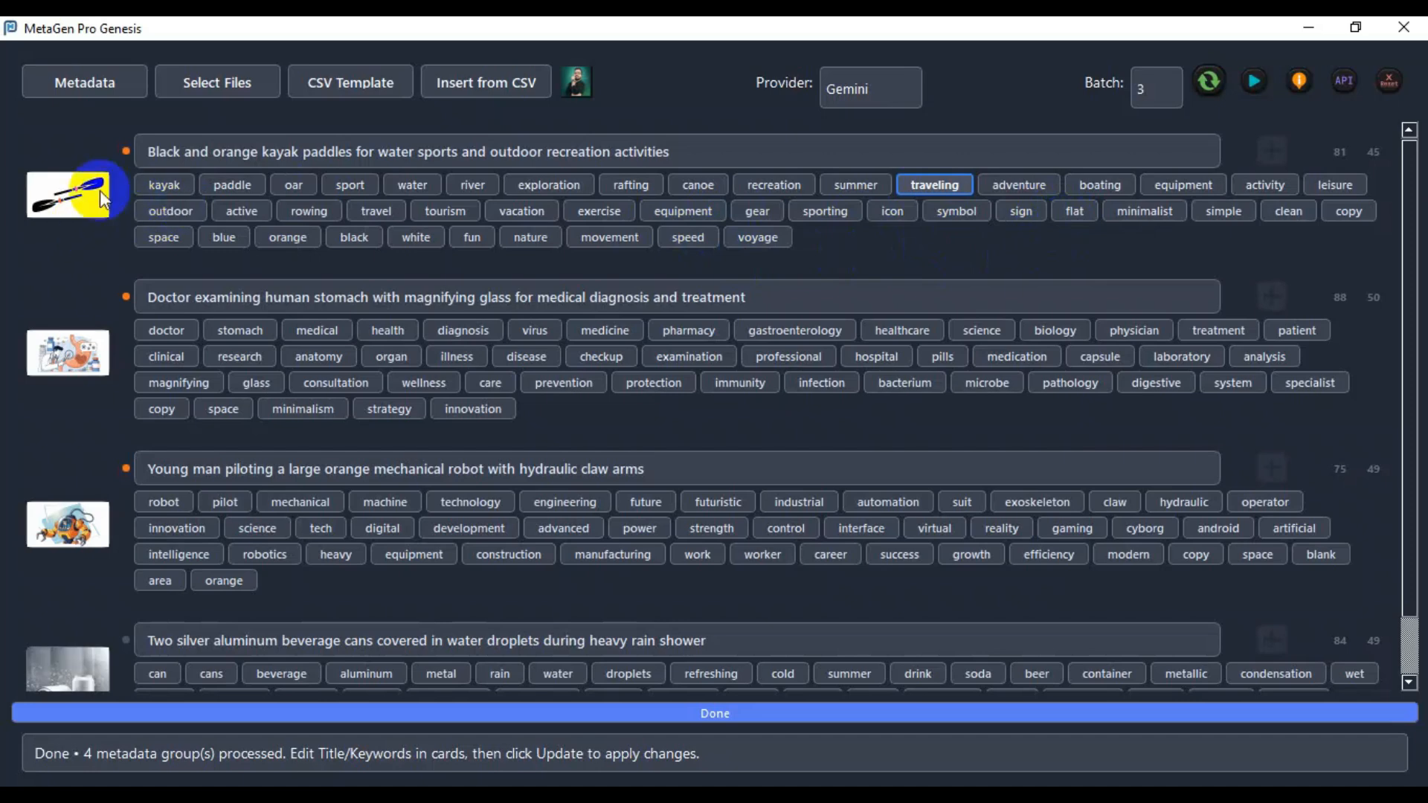
pyautogui.click(881, 401)
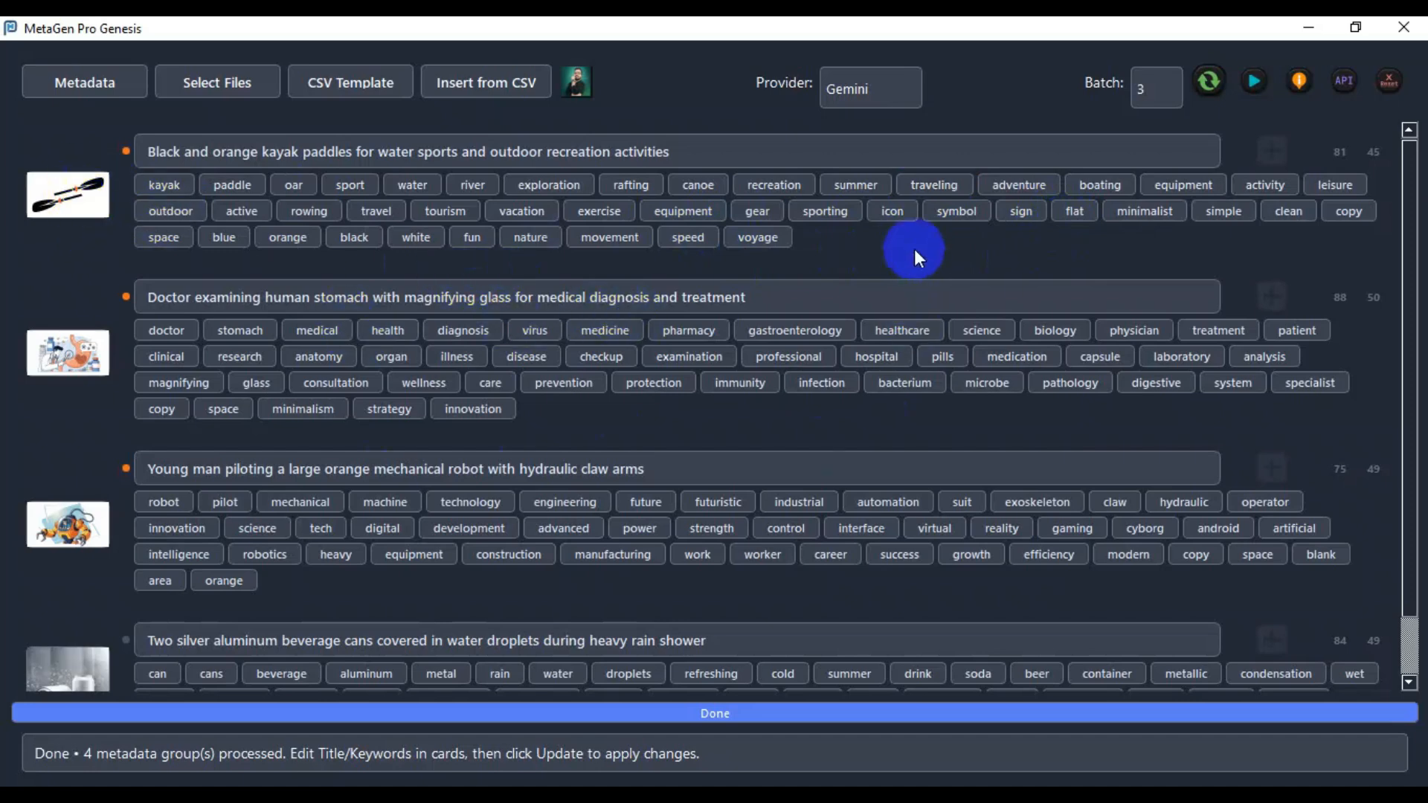
# - Remove the keyword "fun" from the kayak paddles image
pyautogui.click(530, 239)
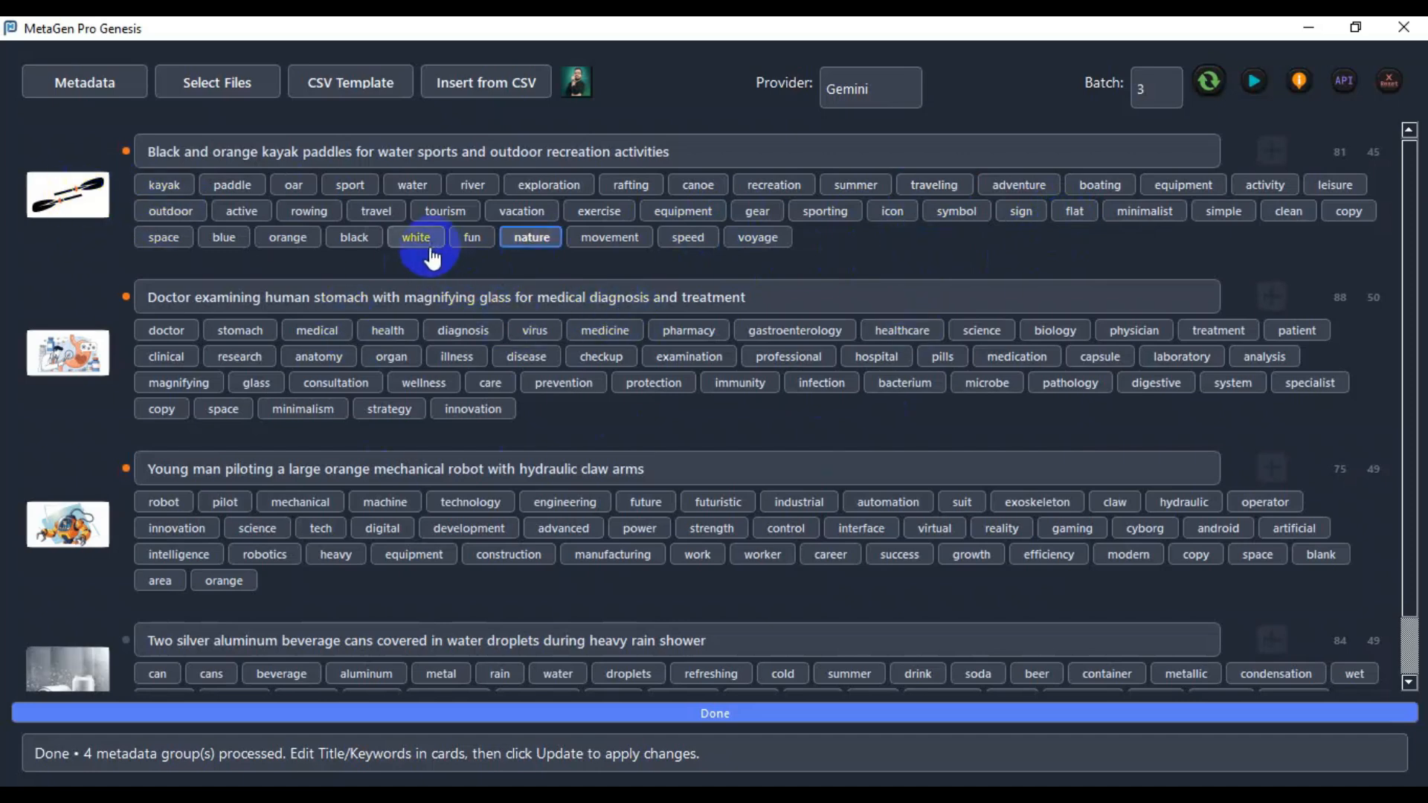
pyautogui.click(475, 240)
pyautogui.click(476, 238)
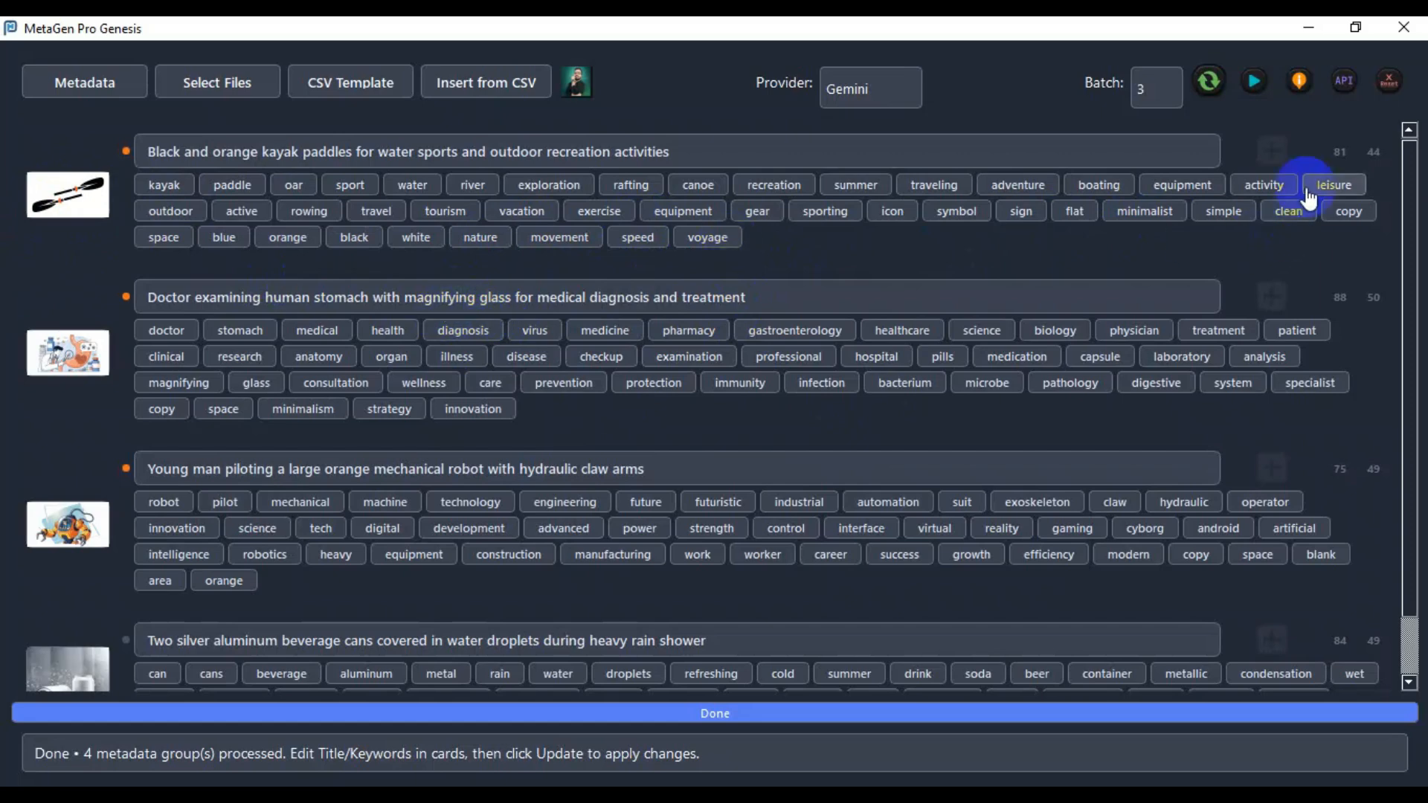
# - Add the keyword "sports event" to the kayak paddles image
pyautogui.click(1274, 154)
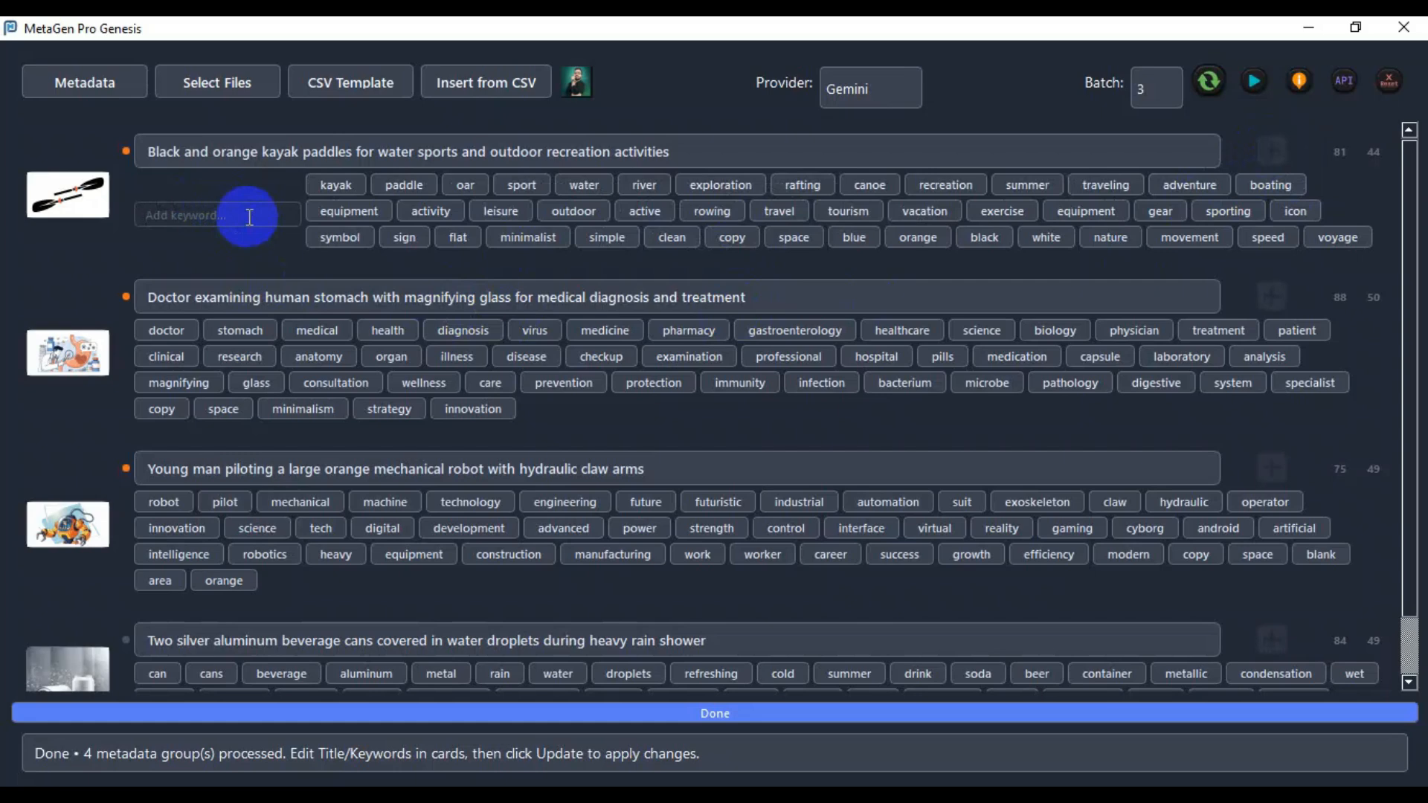
pyautogui.write('sports event')
pyautogui.press('Return')
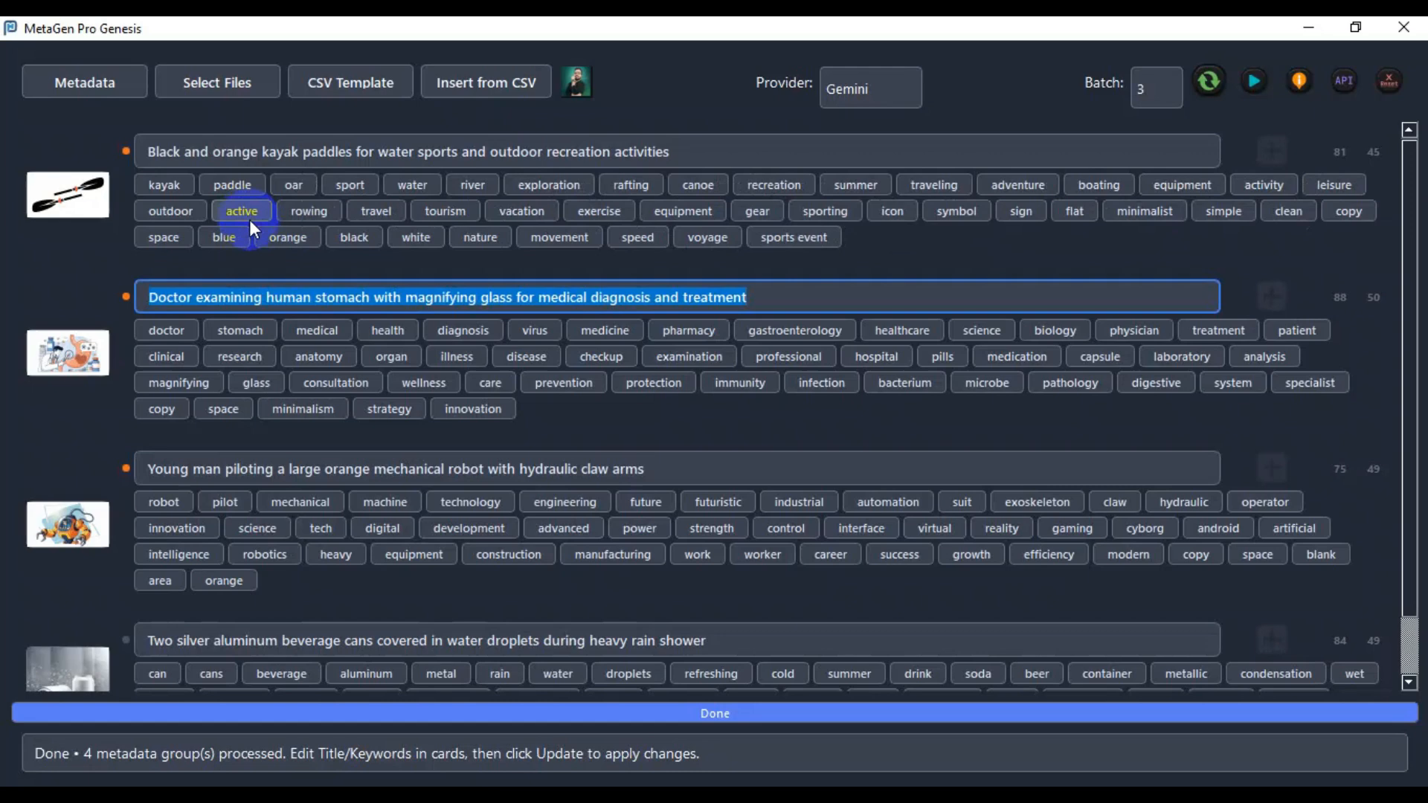
pyautogui.click(262, 261)
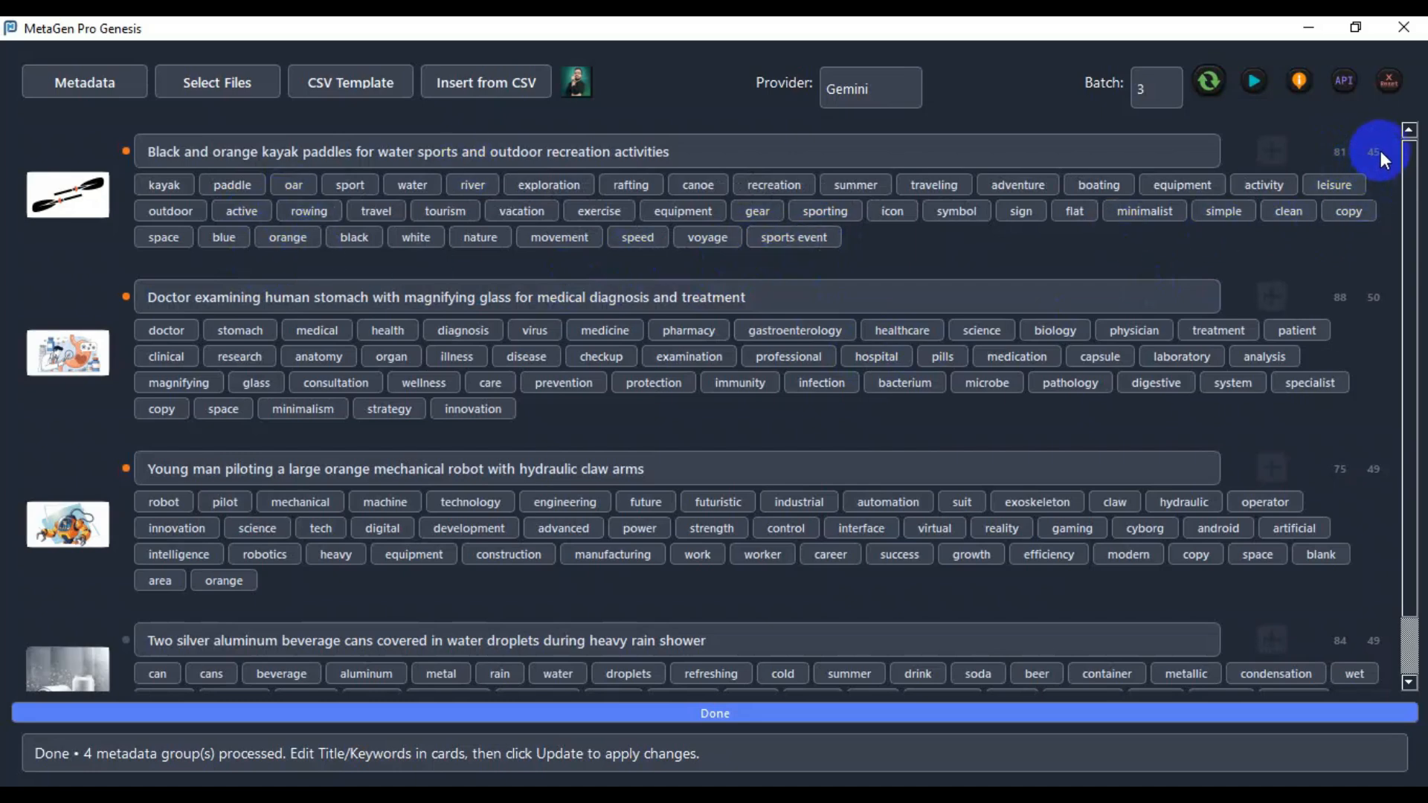
# - Review the edited titles and keywords, and apply the metadata updates to all image files
pyautogui.moveTo(707, 150); pyautogui.dragTo(55, 144)
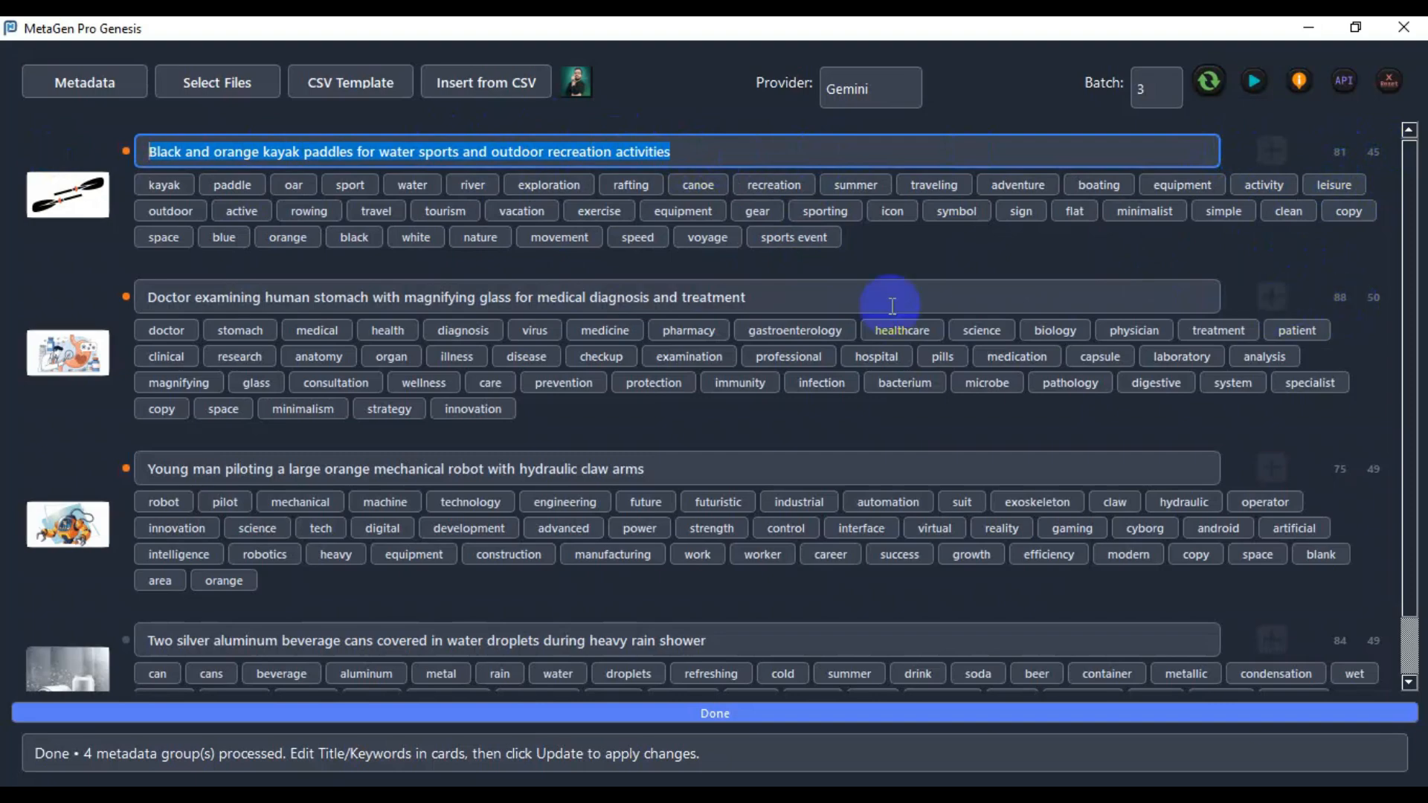
pyautogui.scroll(-1, 752, 555)
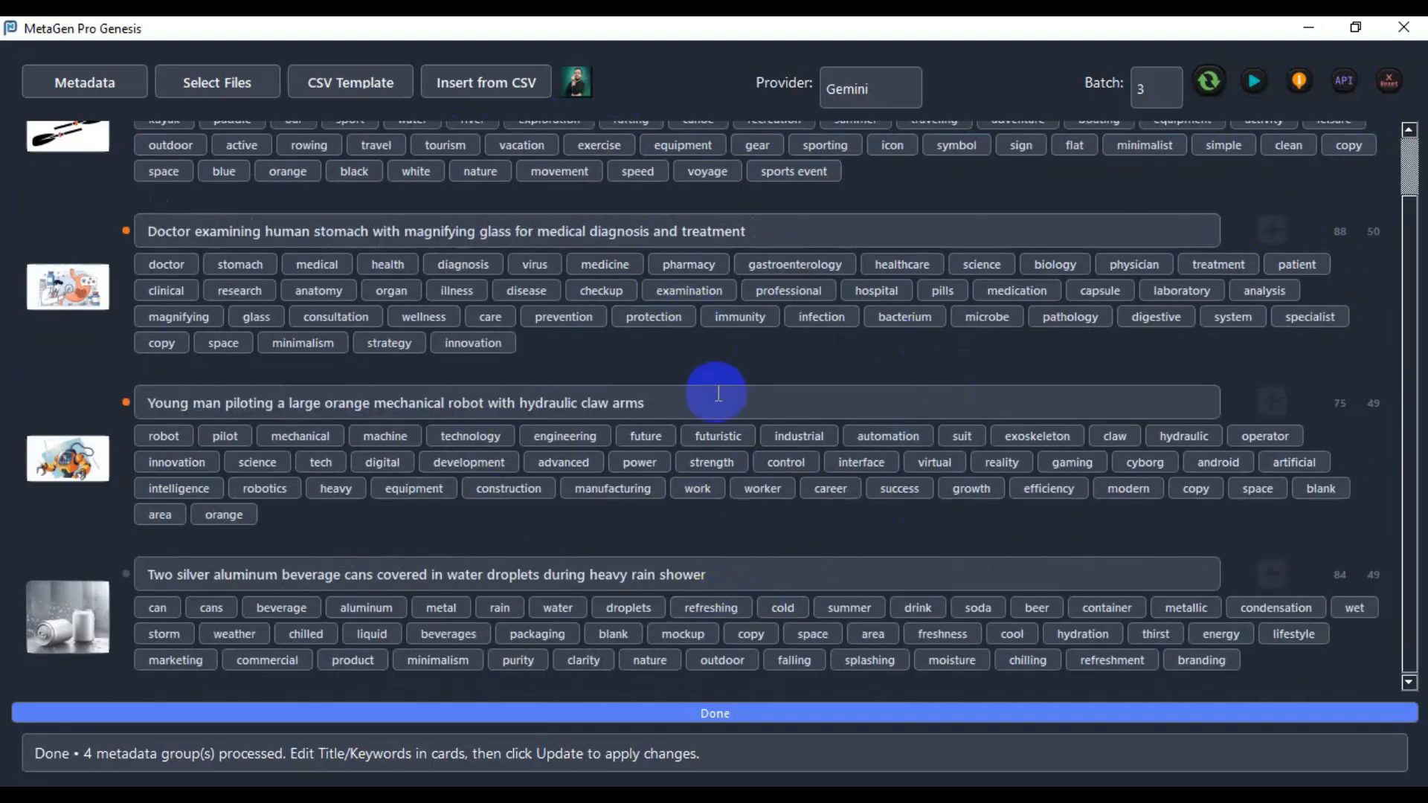
pyautogui.scroll(1, 396, 476)
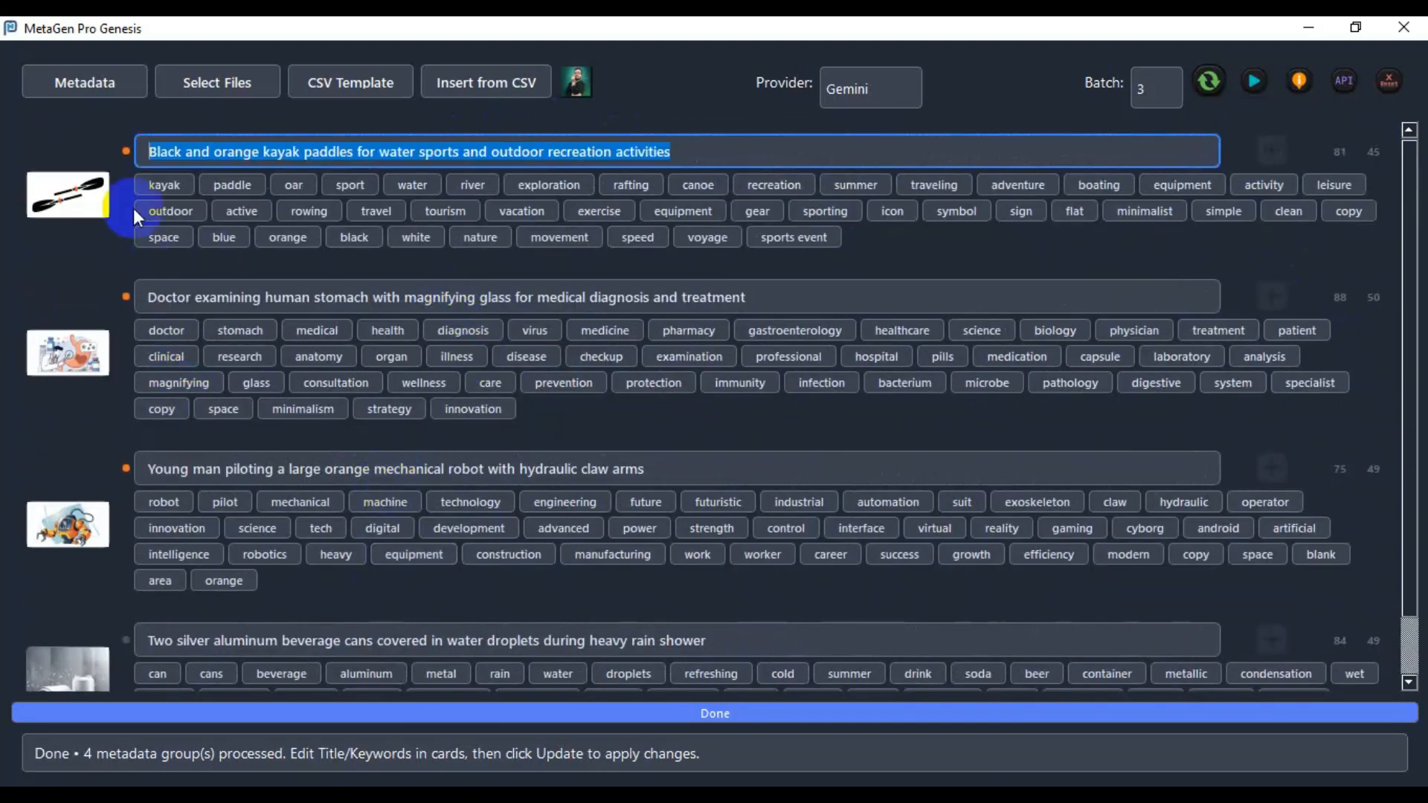
pyautogui.scroll(-1, 123, 410)
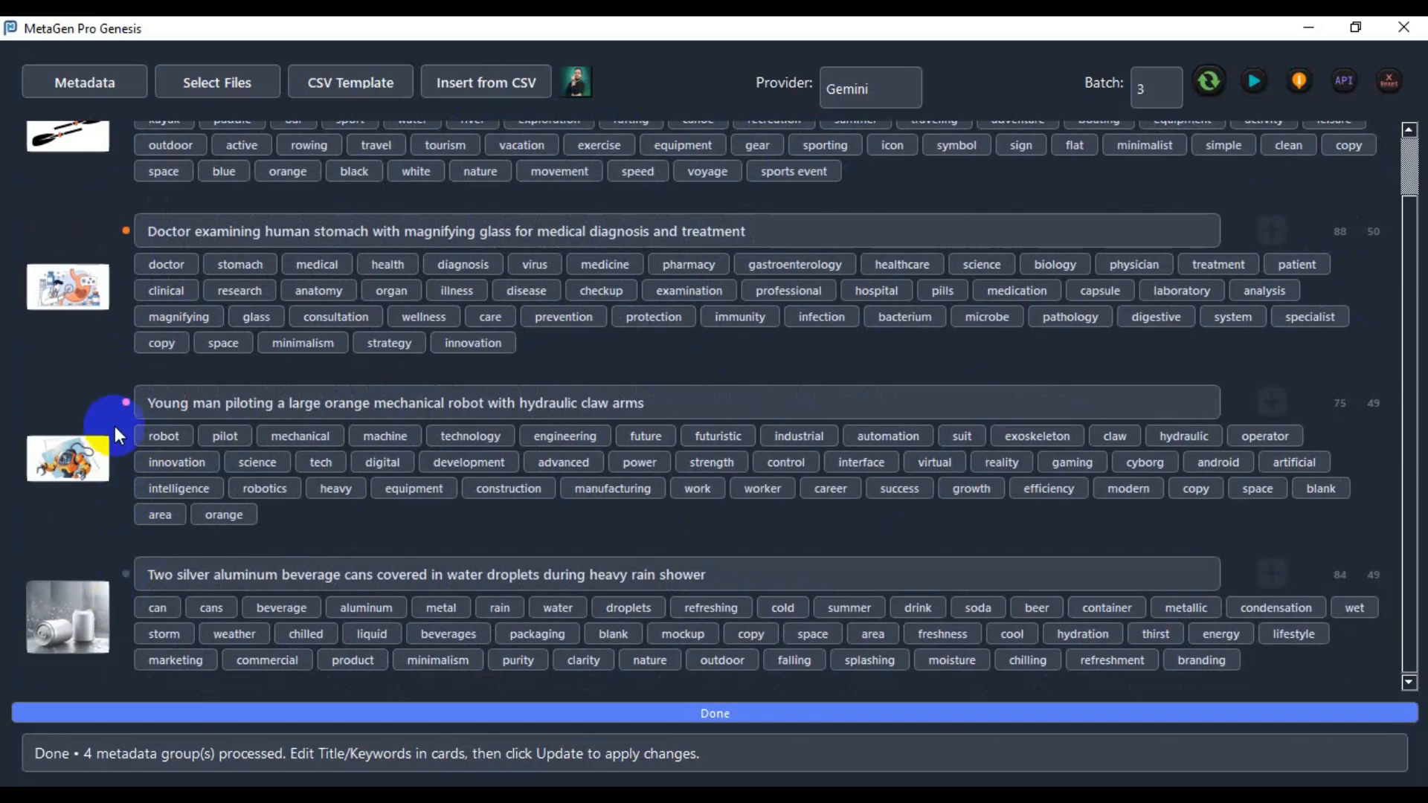
pyautogui.scroll(1, 130, 310)
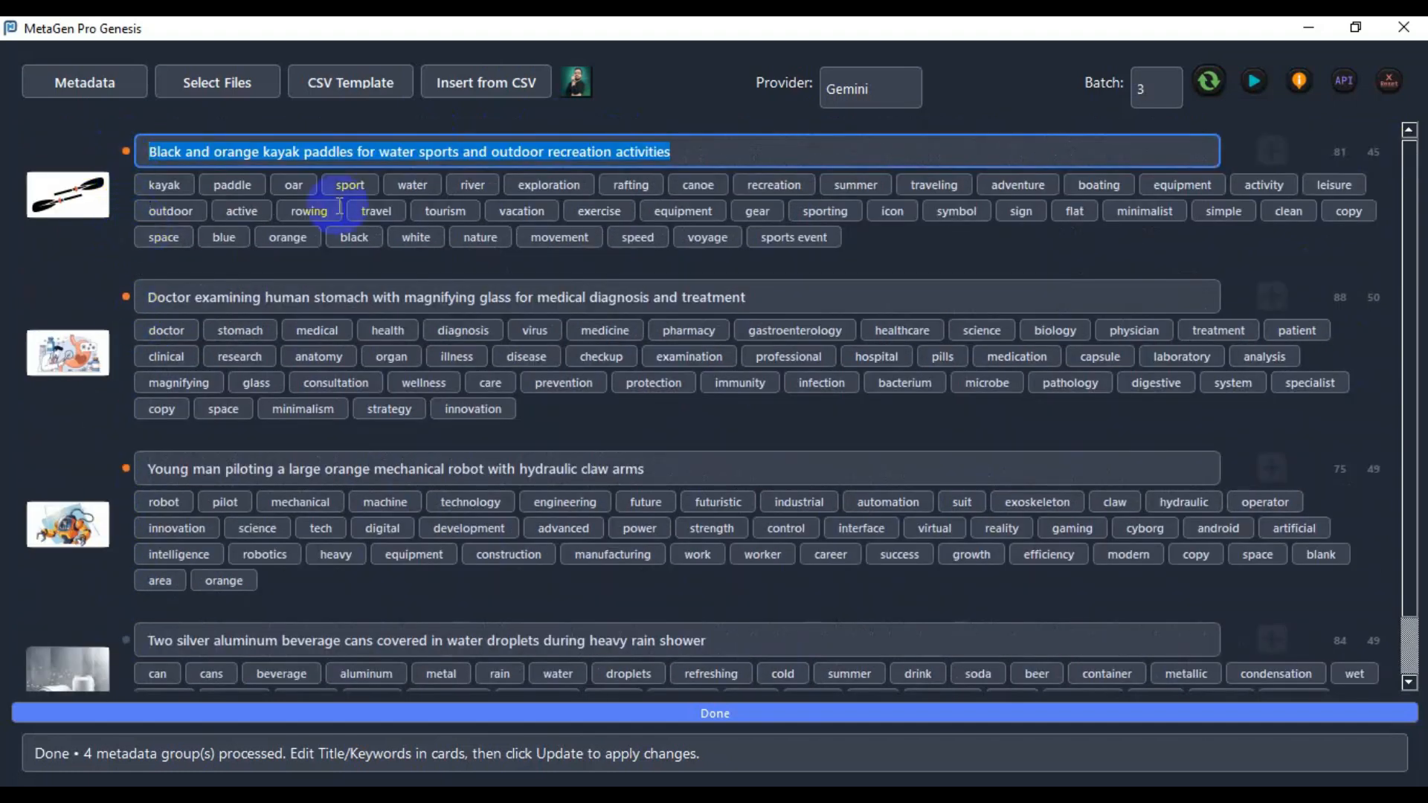
pyautogui.click(270, 125)
pyautogui.click(1238, 93)
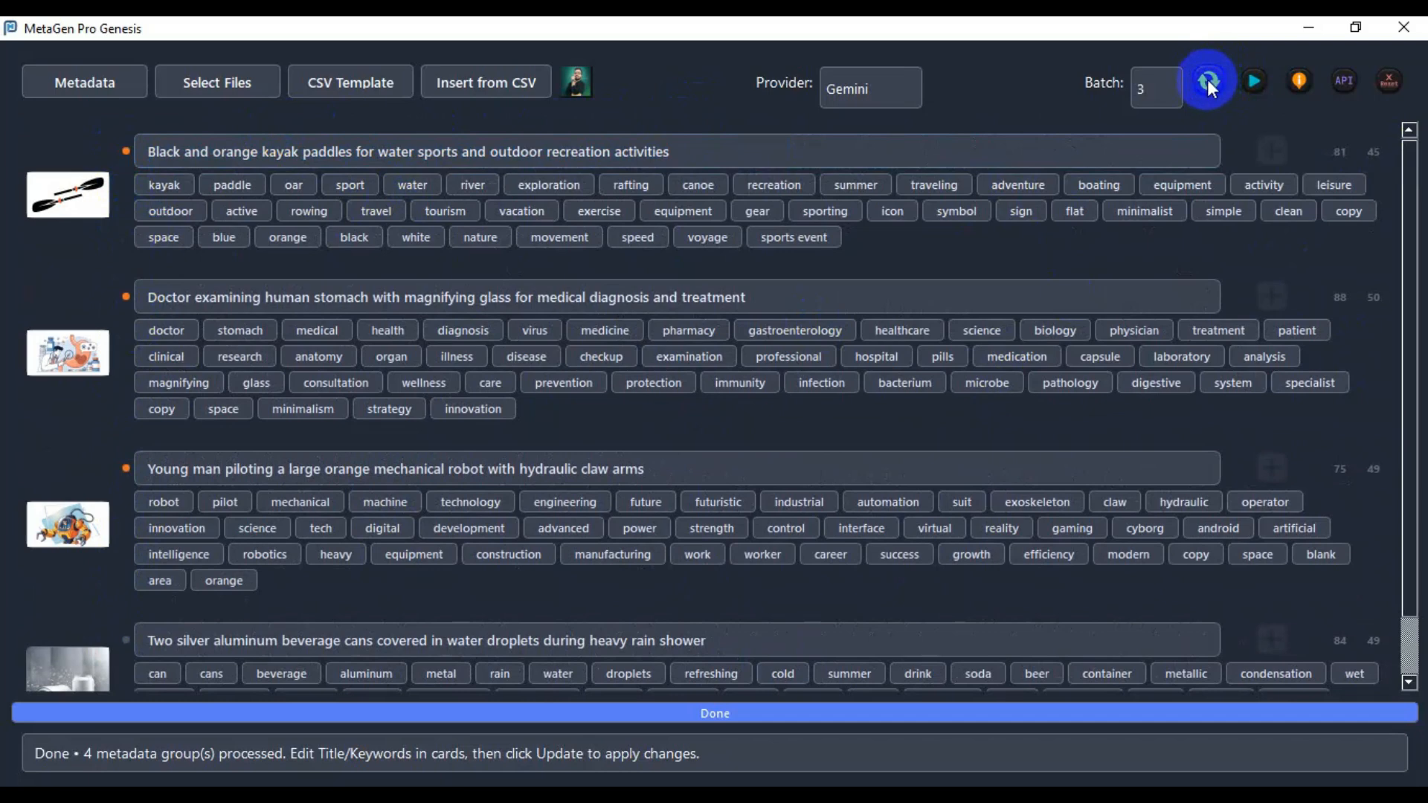
pyautogui.click(1207, 79)
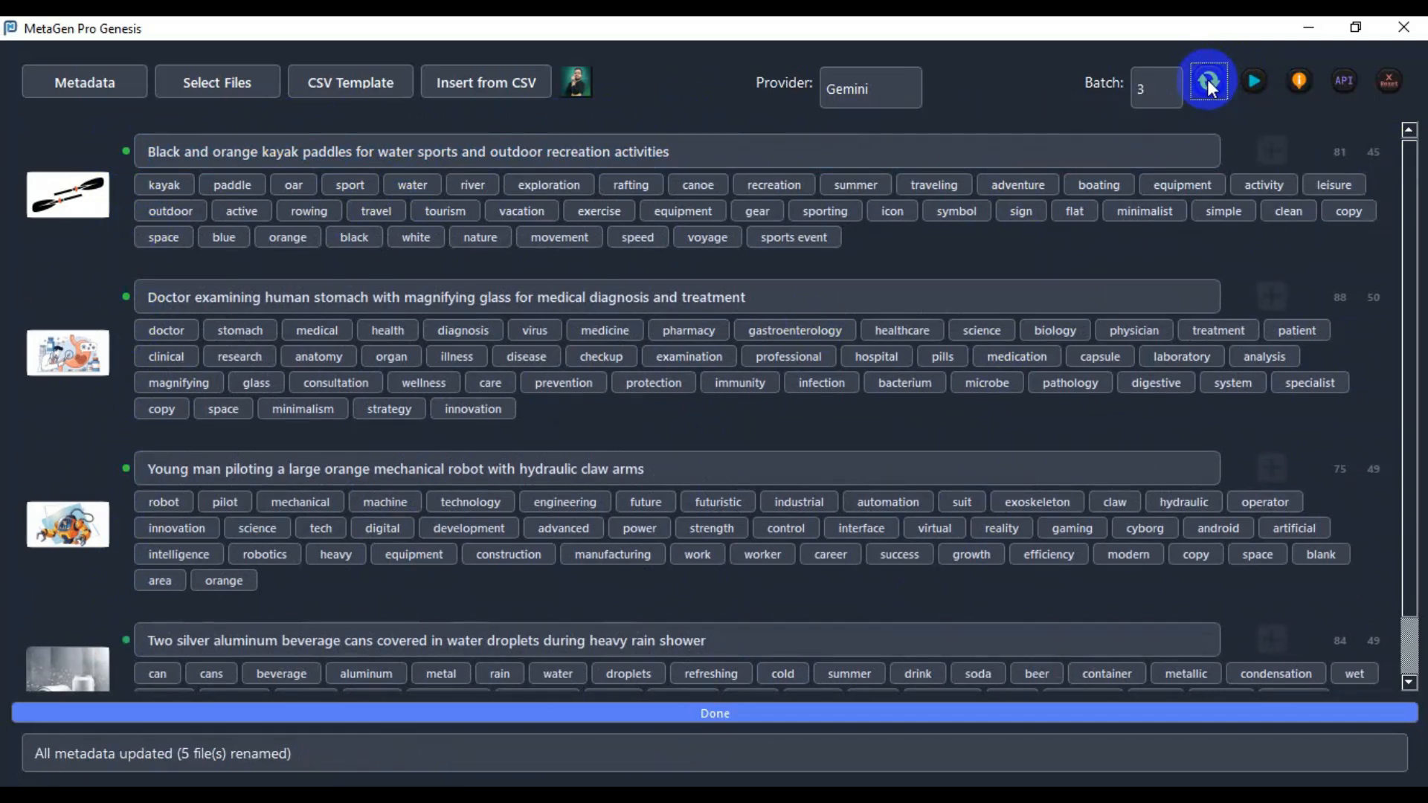
pyautogui.click(87, 358)
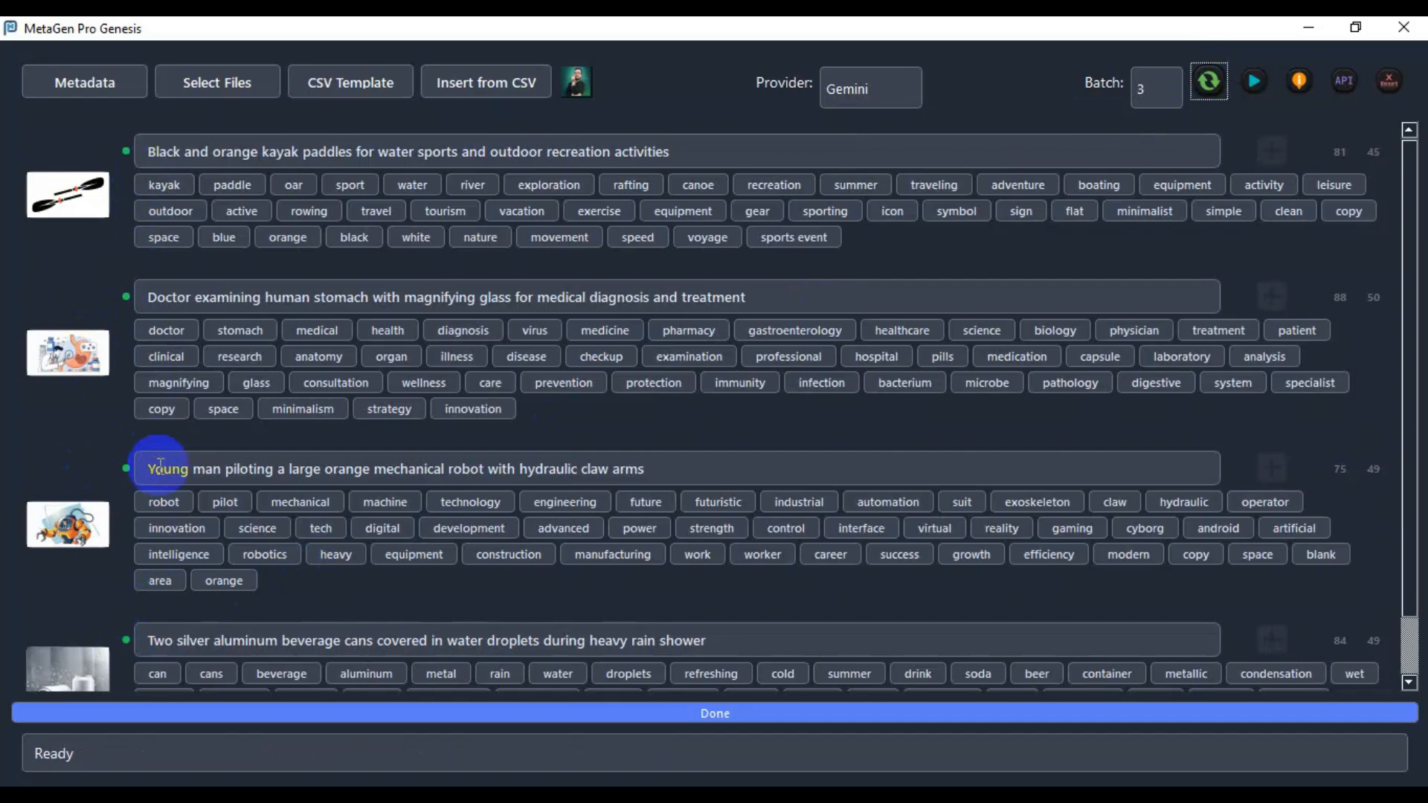
# - Switch to the Sample folder in File Explorer and check the file names of the updated images
pyautogui.click(1308, 28)
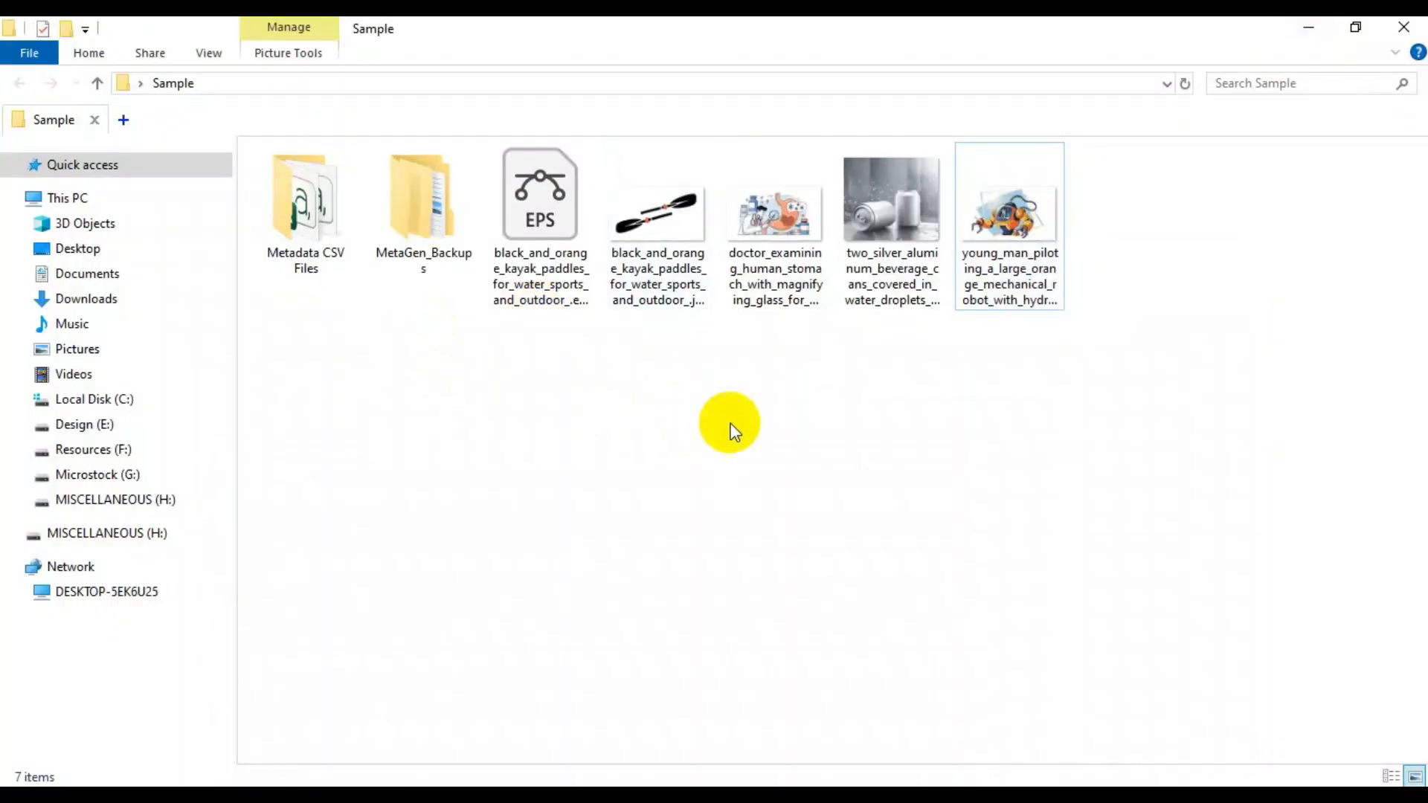
pyautogui.moveTo(1084, 409); pyautogui.dragTo(519, 151)
pyautogui.click(736, 446)
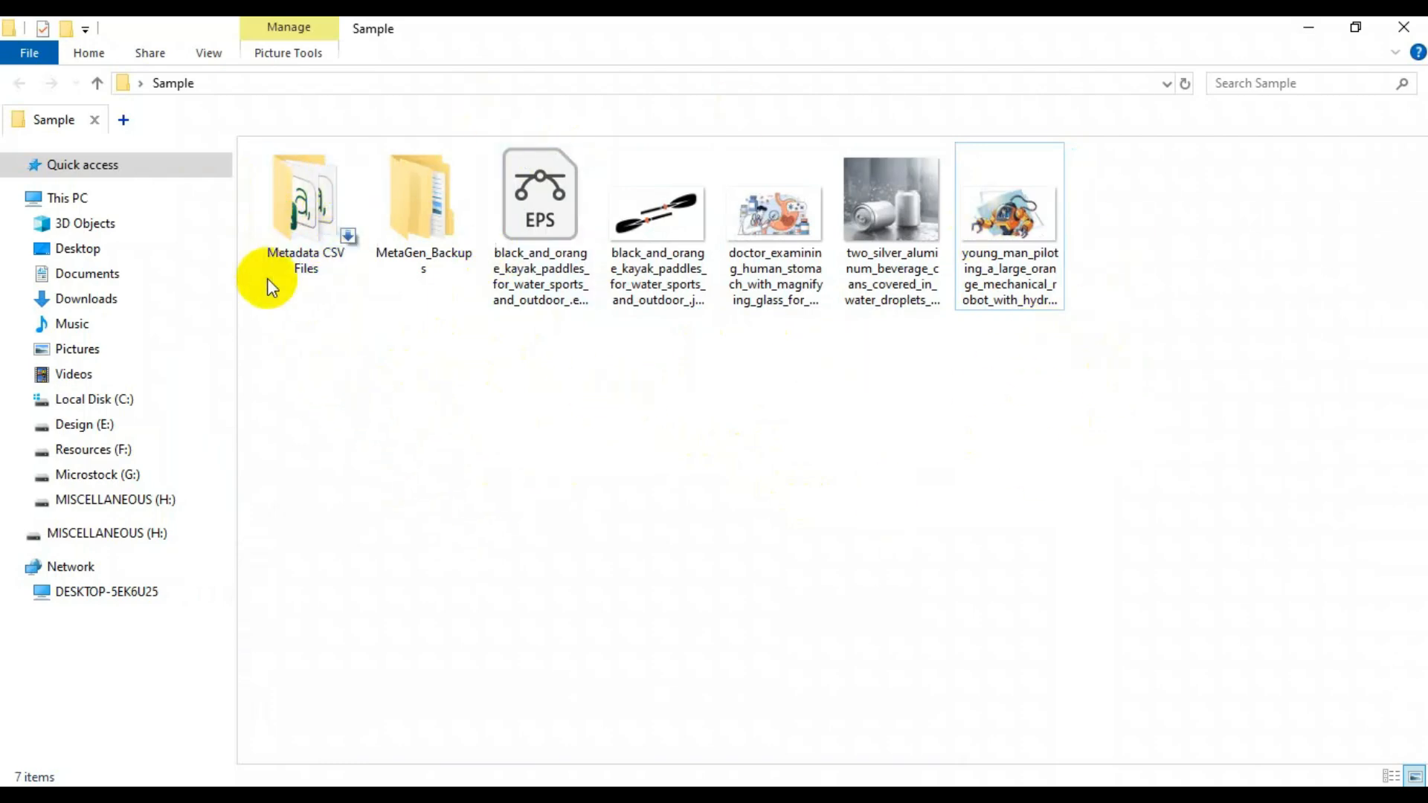
# - Open adobestock_metadata.csv from the Metadata CSV Files folder in Excel and shrink the formula bar to reveal the rows
pyautogui.doubleClick(321, 235)
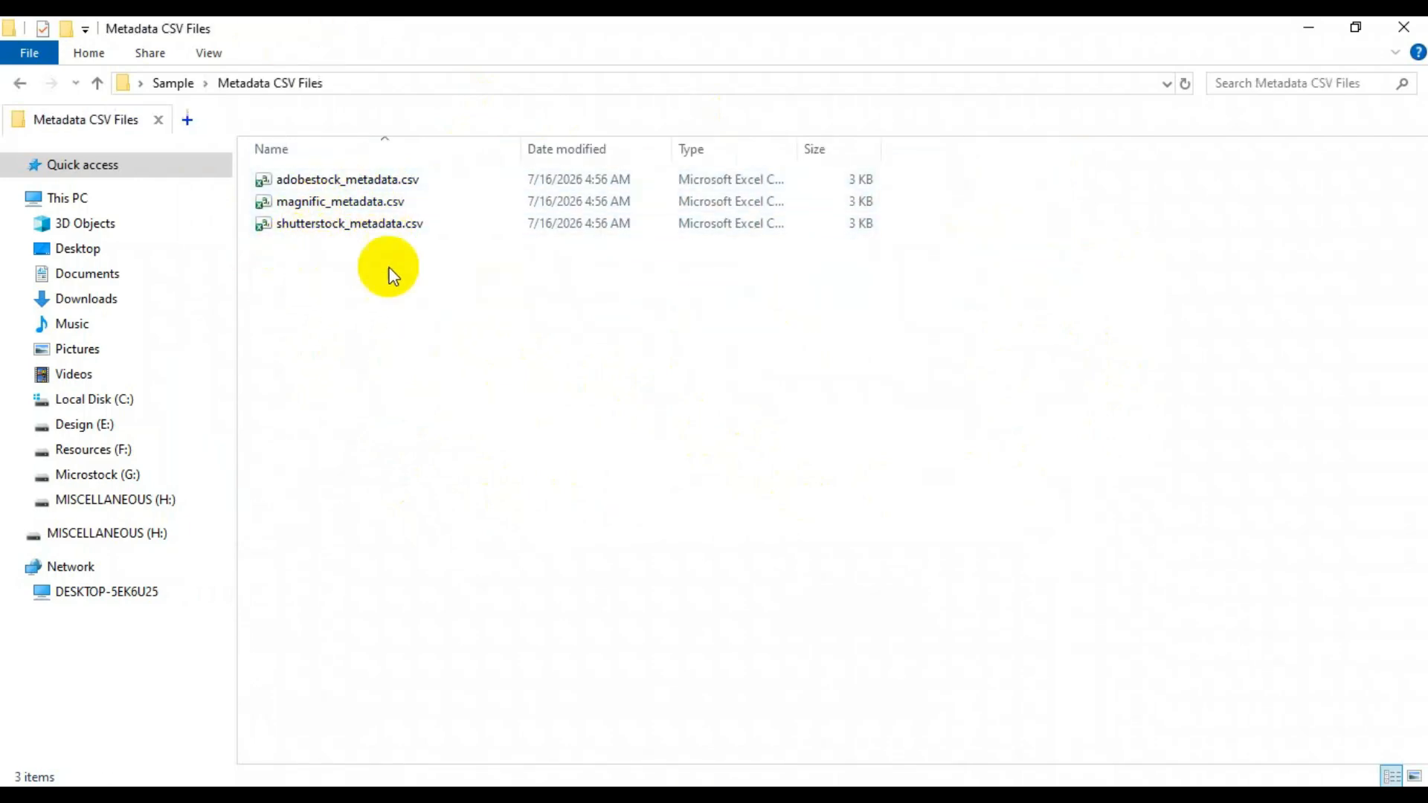
pyautogui.click(323, 181)
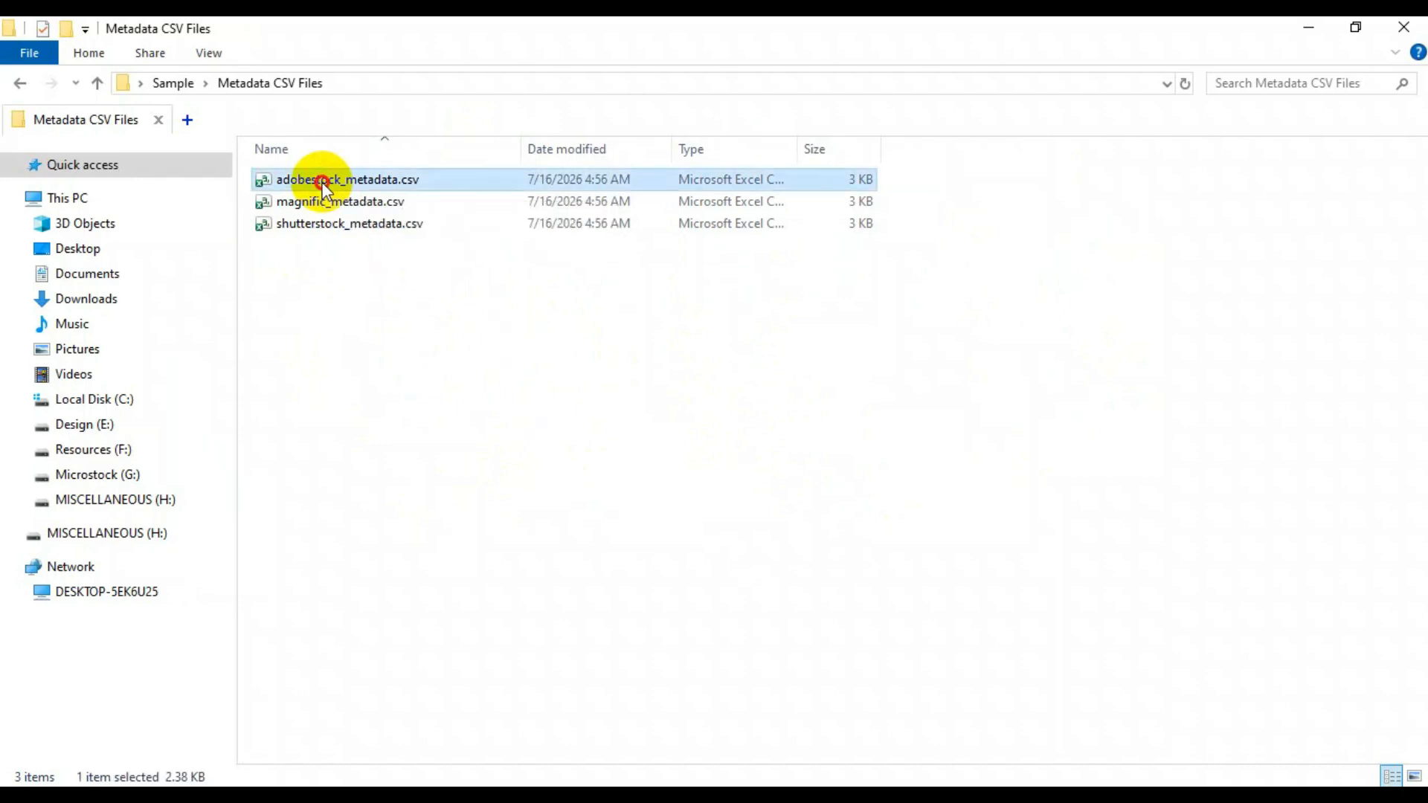
pyautogui.doubleClick(322, 182)
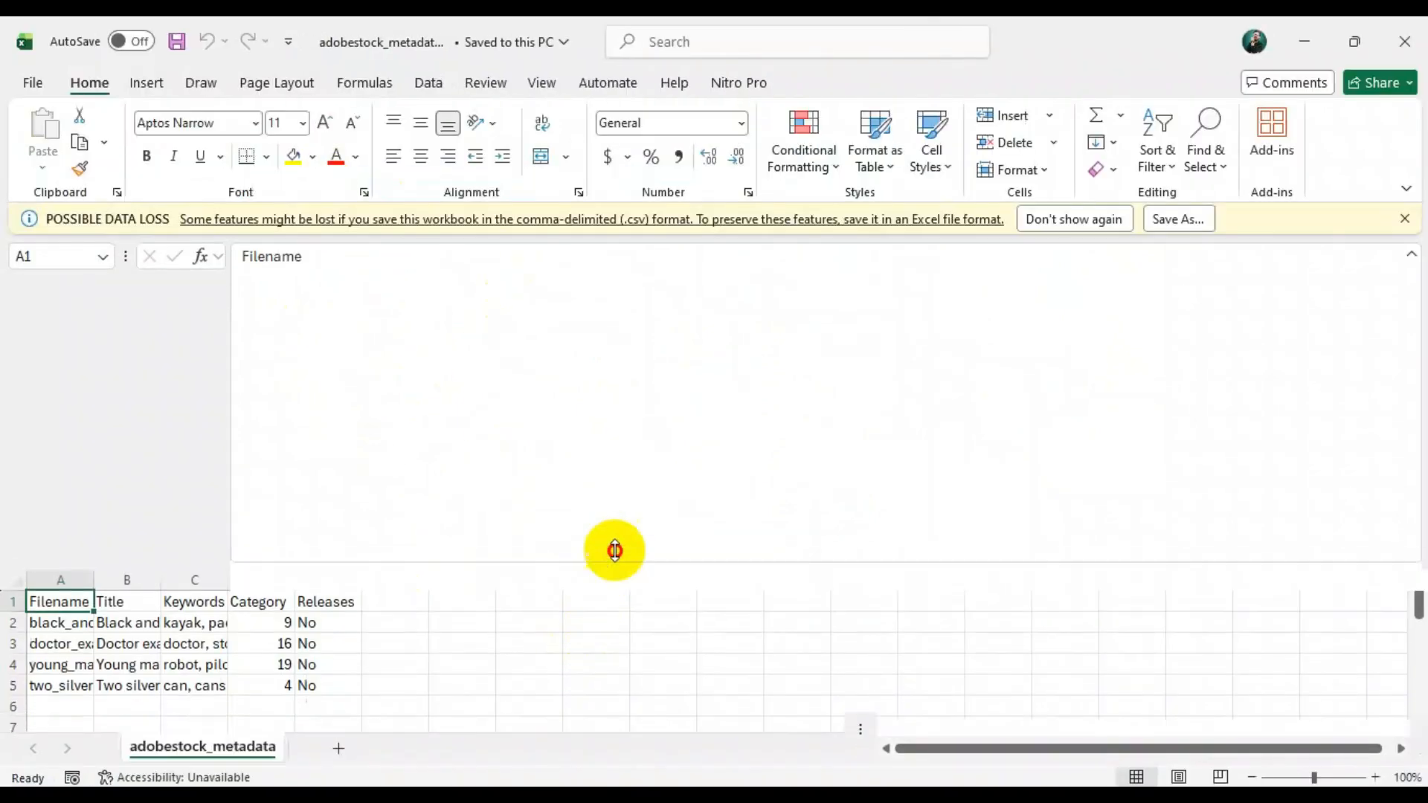
pyautogui.moveTo(614, 550); pyautogui.dragTo(609, 319)
# - Examine the file name, title and keywords of the kayak paddles row, including the keyword "sports event"
pyautogui.click(45, 375)
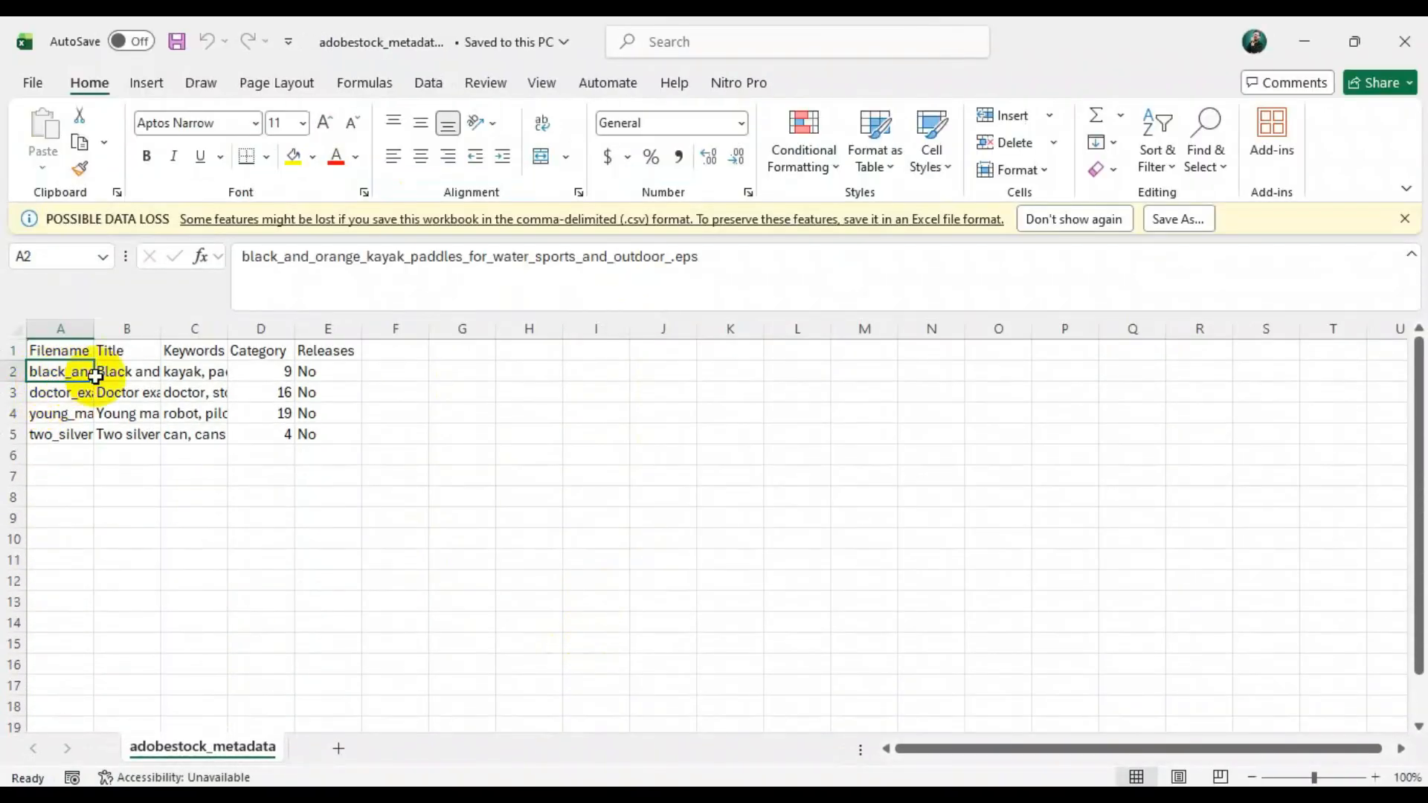
pyautogui.click(127, 376)
pyautogui.click(208, 375)
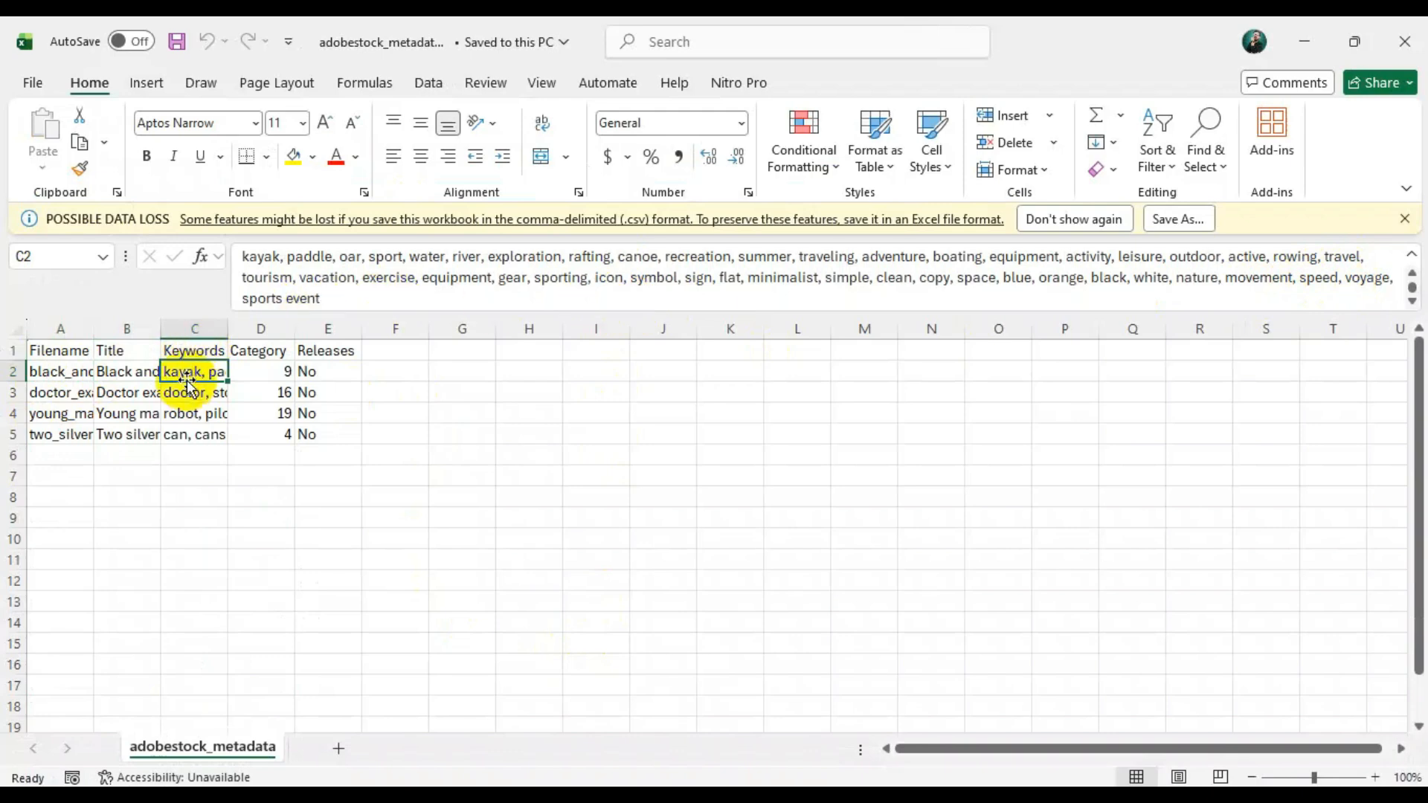
pyautogui.doubleClick(313, 301)
pyautogui.press('Return')
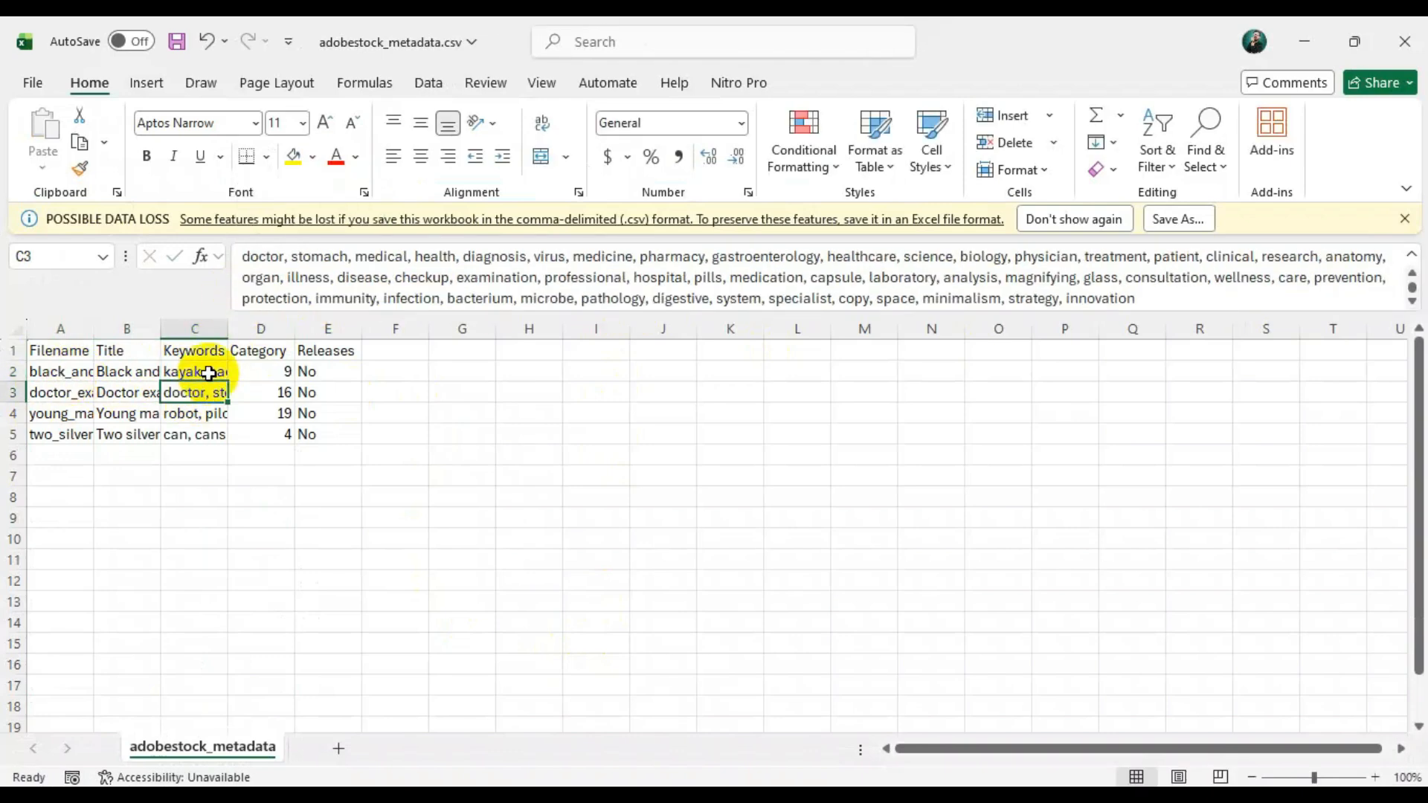
pyautogui.click(209, 373)
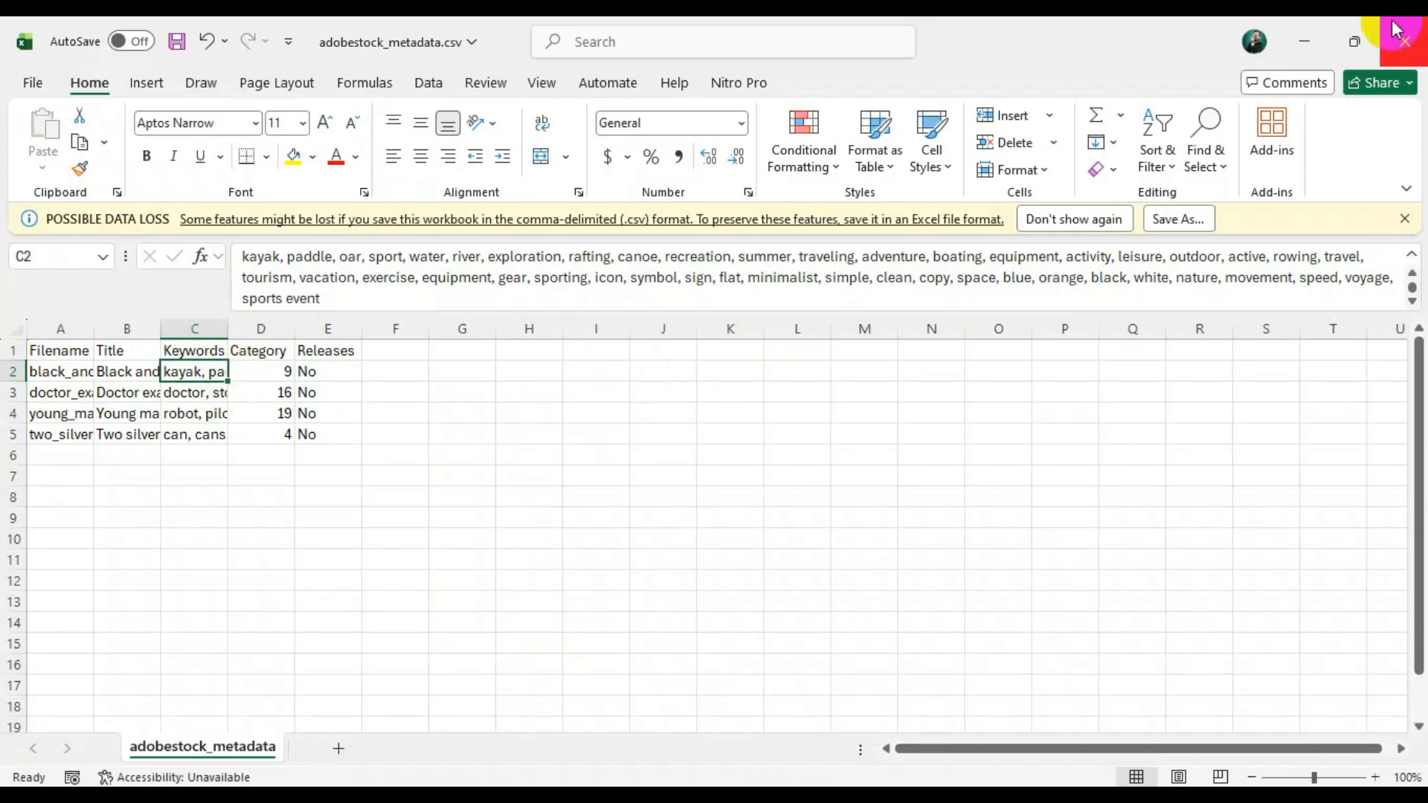
# - Close adobestock_metadata.csv without saving and switch to MetaGen Pro Genesis to look over the image metadata
pyautogui.click(1404, 41)
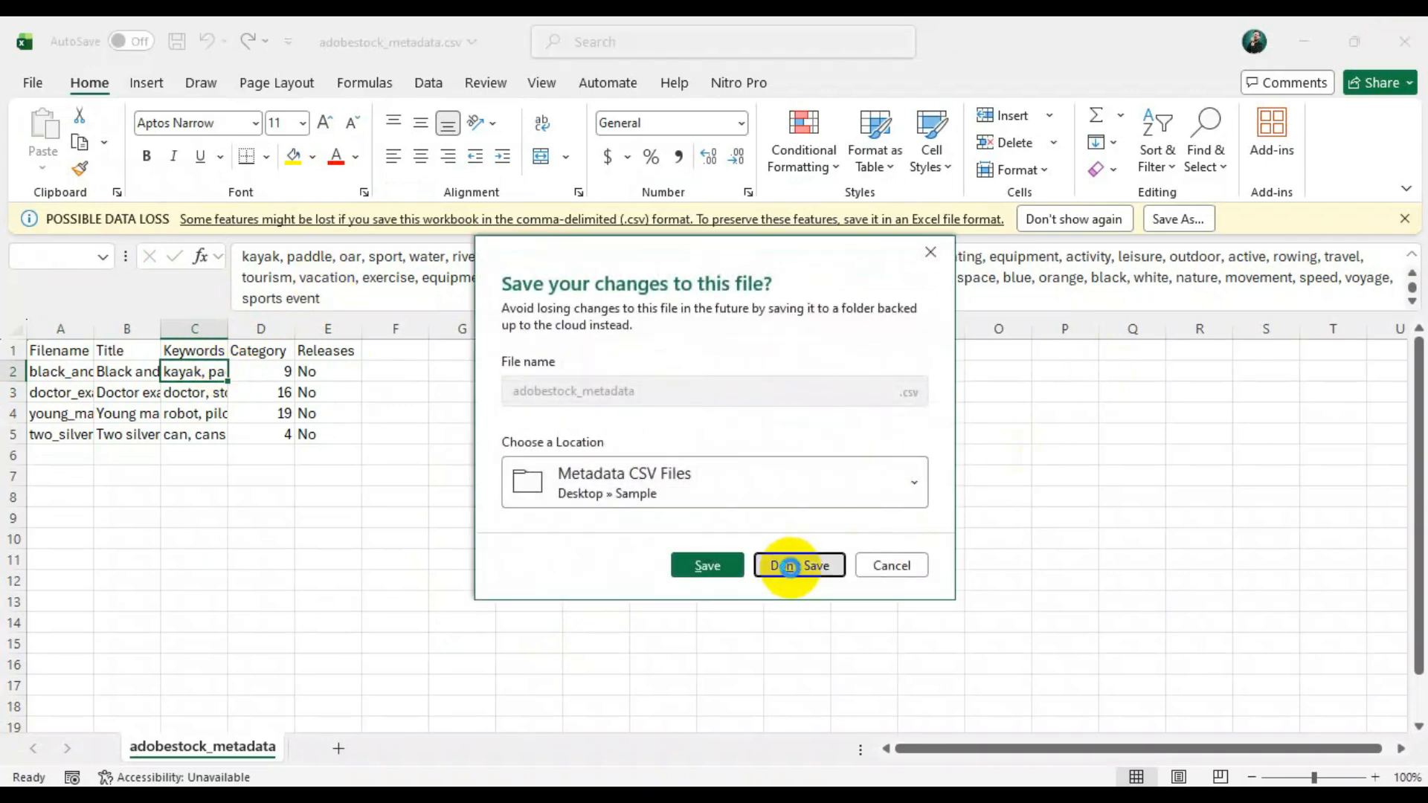
pyautogui.click(800, 565)
pyautogui.hotkey('alt', 'Tab')
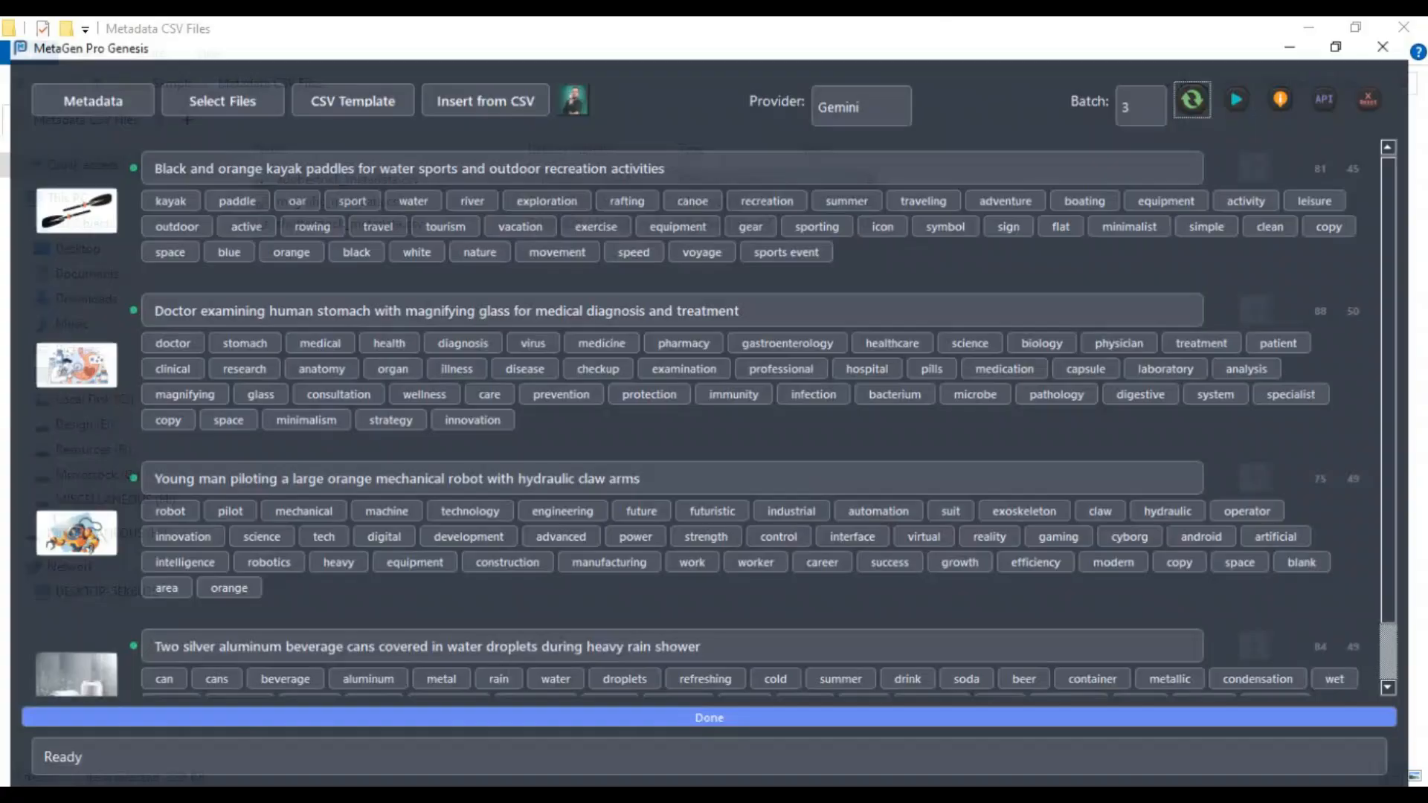
pyautogui.scroll(-1, 604, 569)
pyautogui.scroll(1, 253, 470)
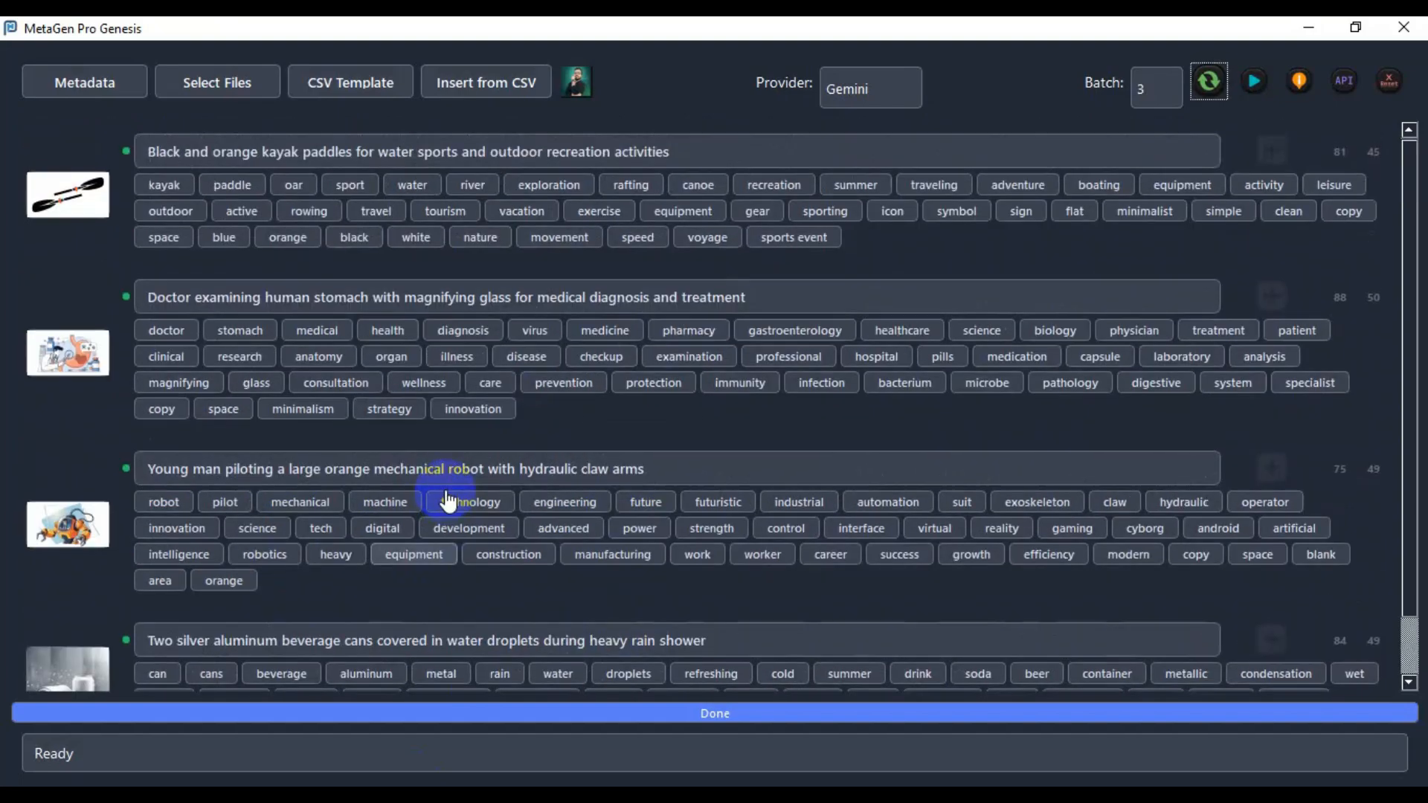
# - Return to the Sample folder in File Explorer and select the MetaGen_Backups folder
pyautogui.click(186, 794)
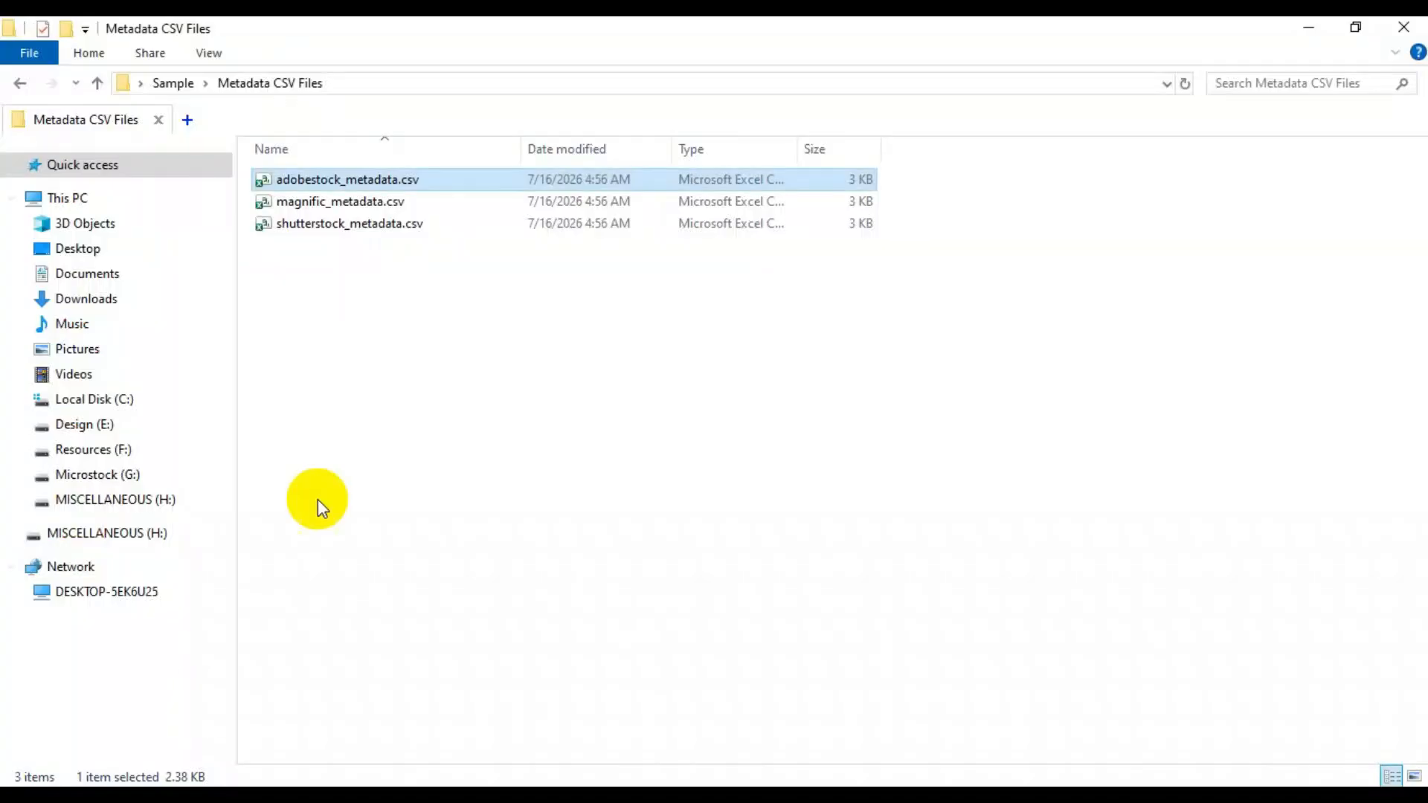
pyautogui.click(97, 83)
pyautogui.moveTo(395, 294); pyautogui.dragTo(467, 153)
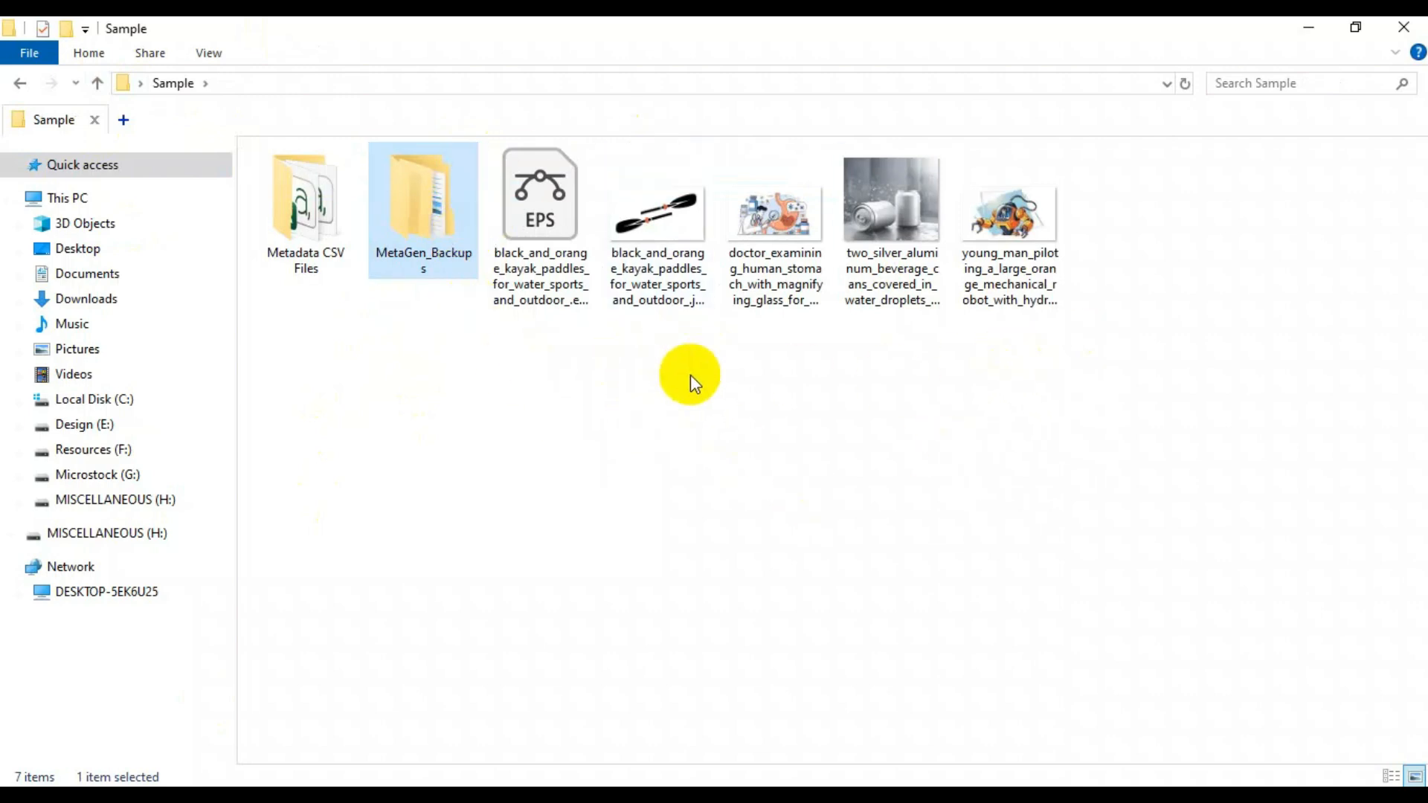
pyautogui.moveTo(385, 304); pyautogui.dragTo(458, 158)
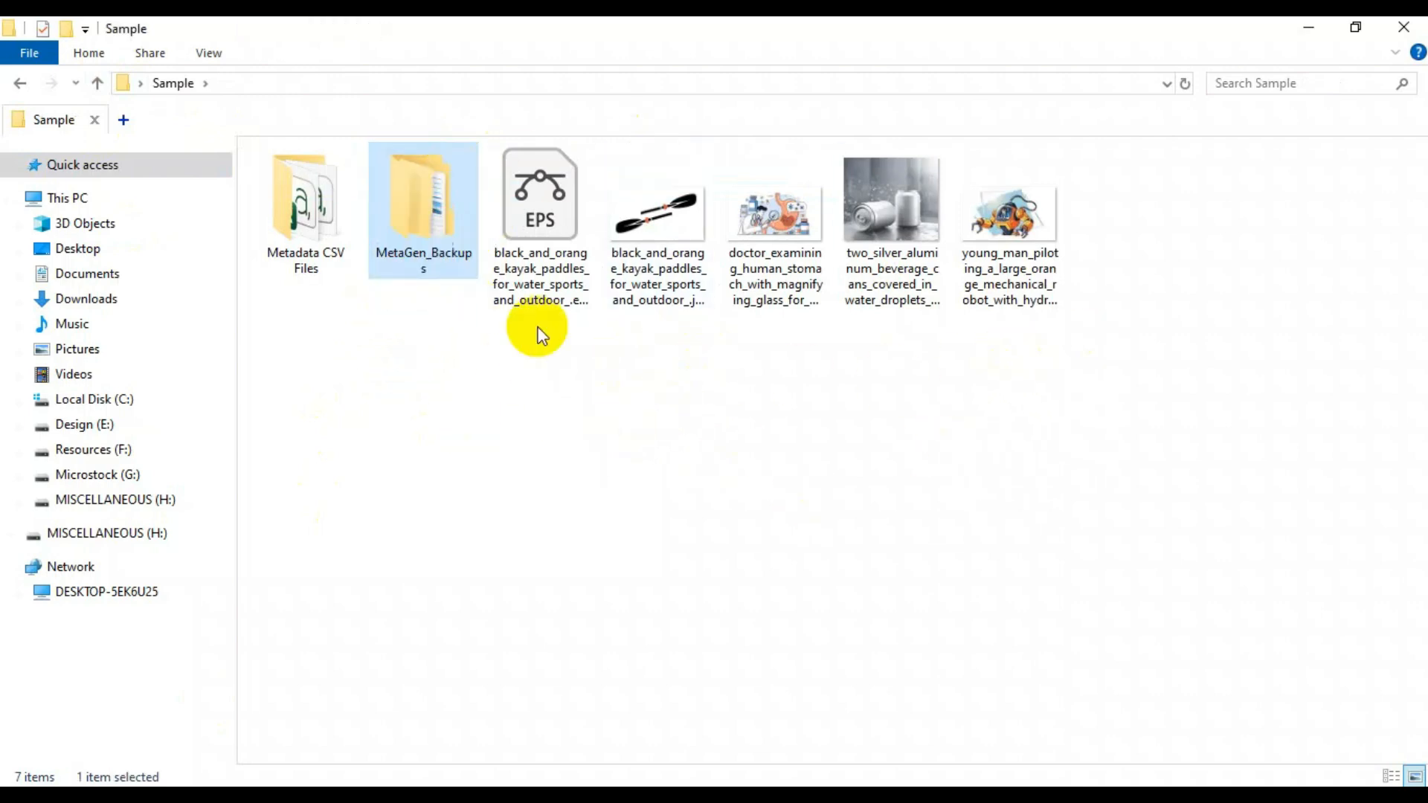
# - Switch back to MetaGen Pro Genesis and reset the workspace to clear all loaded images and their metadata
pyautogui.click(408, 796)
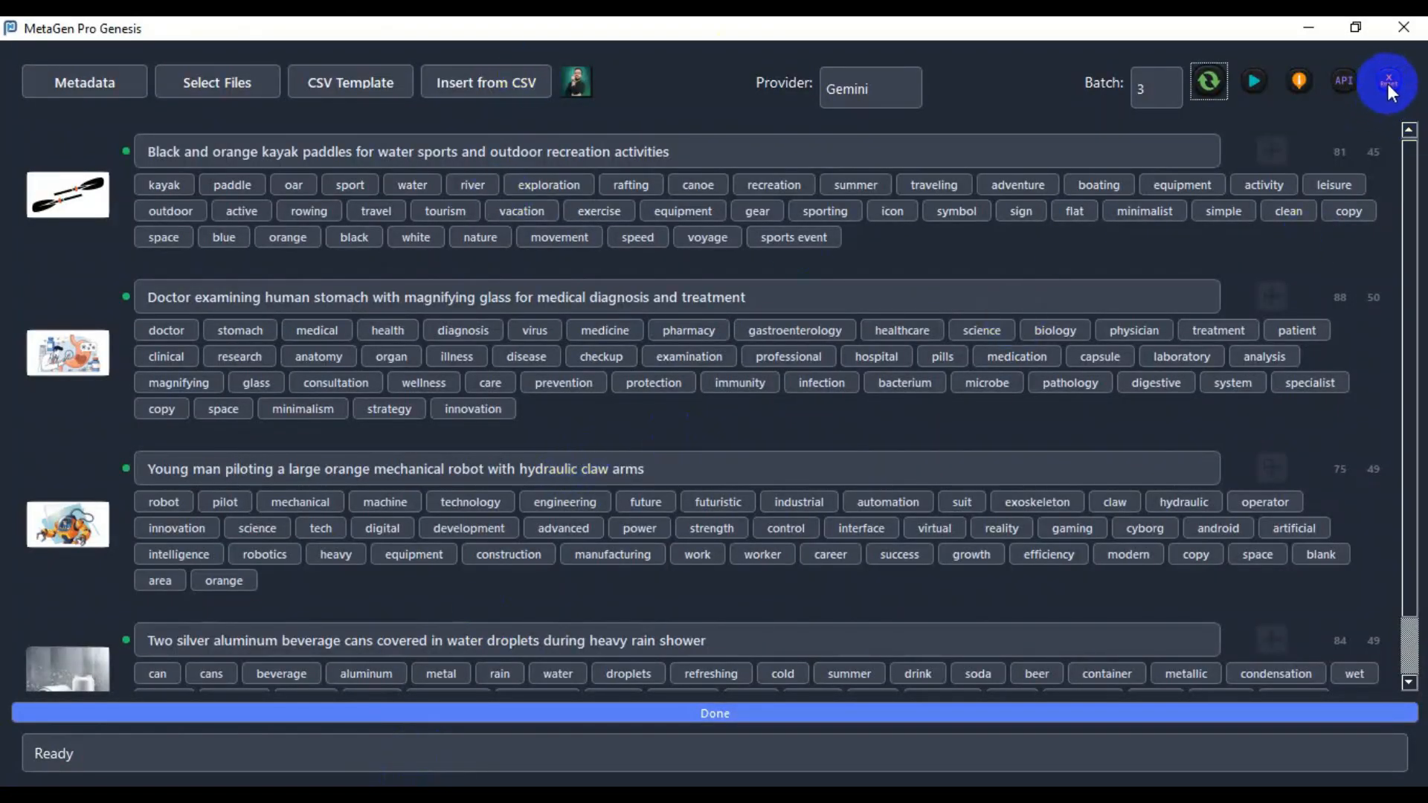
pyautogui.scroll(-1, 855, 450)
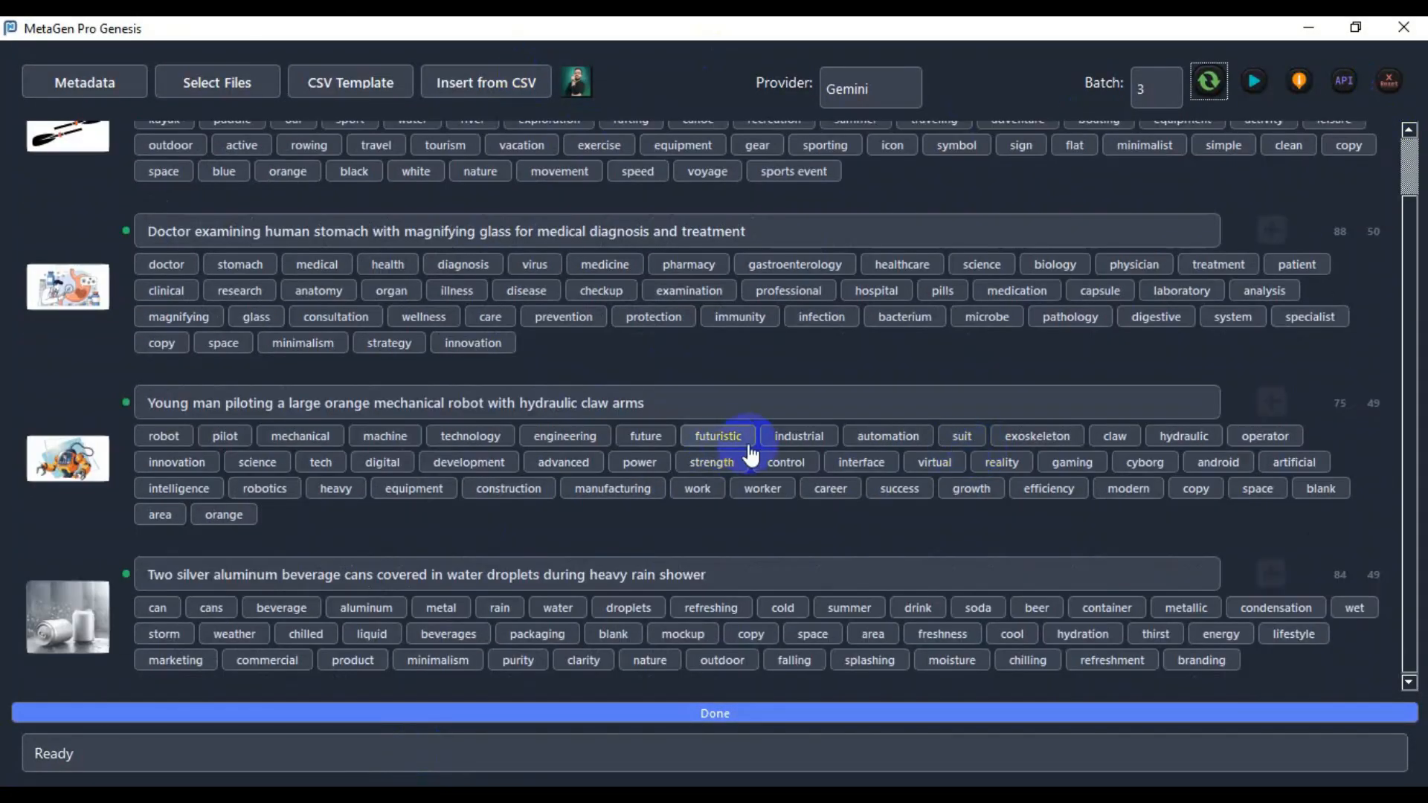
pyautogui.scroll(1, 751, 455)
pyautogui.click(1388, 82)
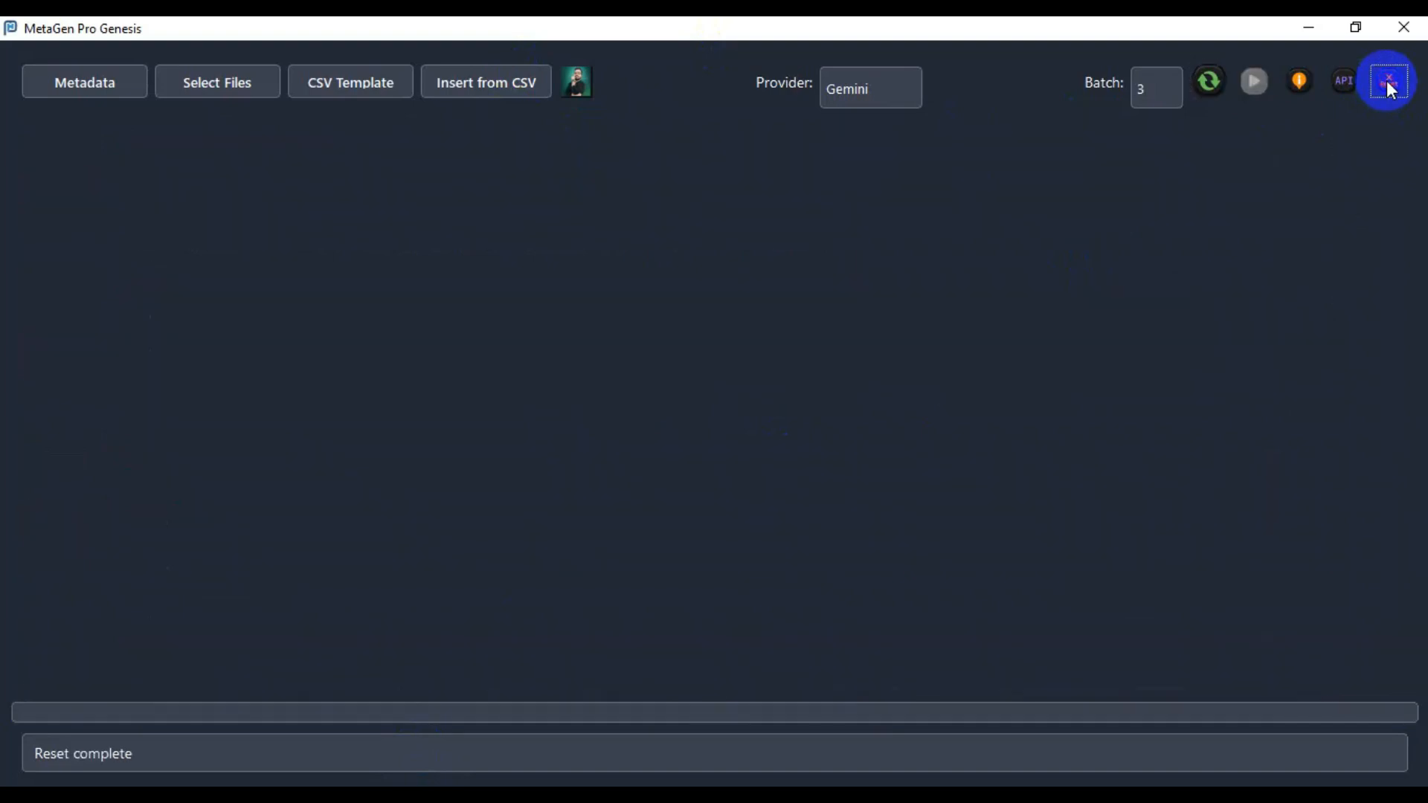
# - Open the Metadata Instruction Library and read through the SEO template's instructions
pyautogui.click(1301, 87)
pyautogui.scroll(-3, 774, 444)
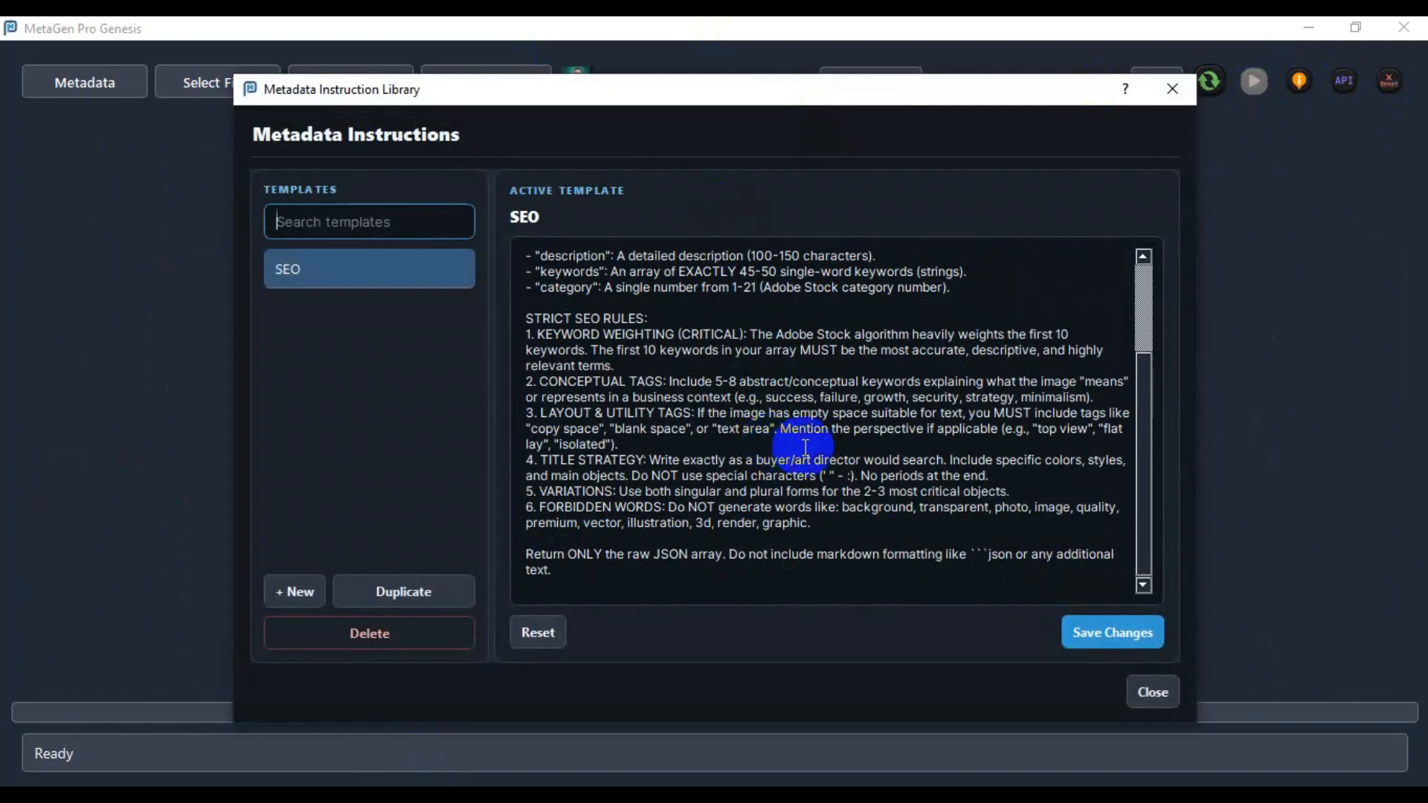
pyautogui.scroll(3, 773, 444)
pyautogui.moveTo(576, 95); pyautogui.dragTo(507, 108)
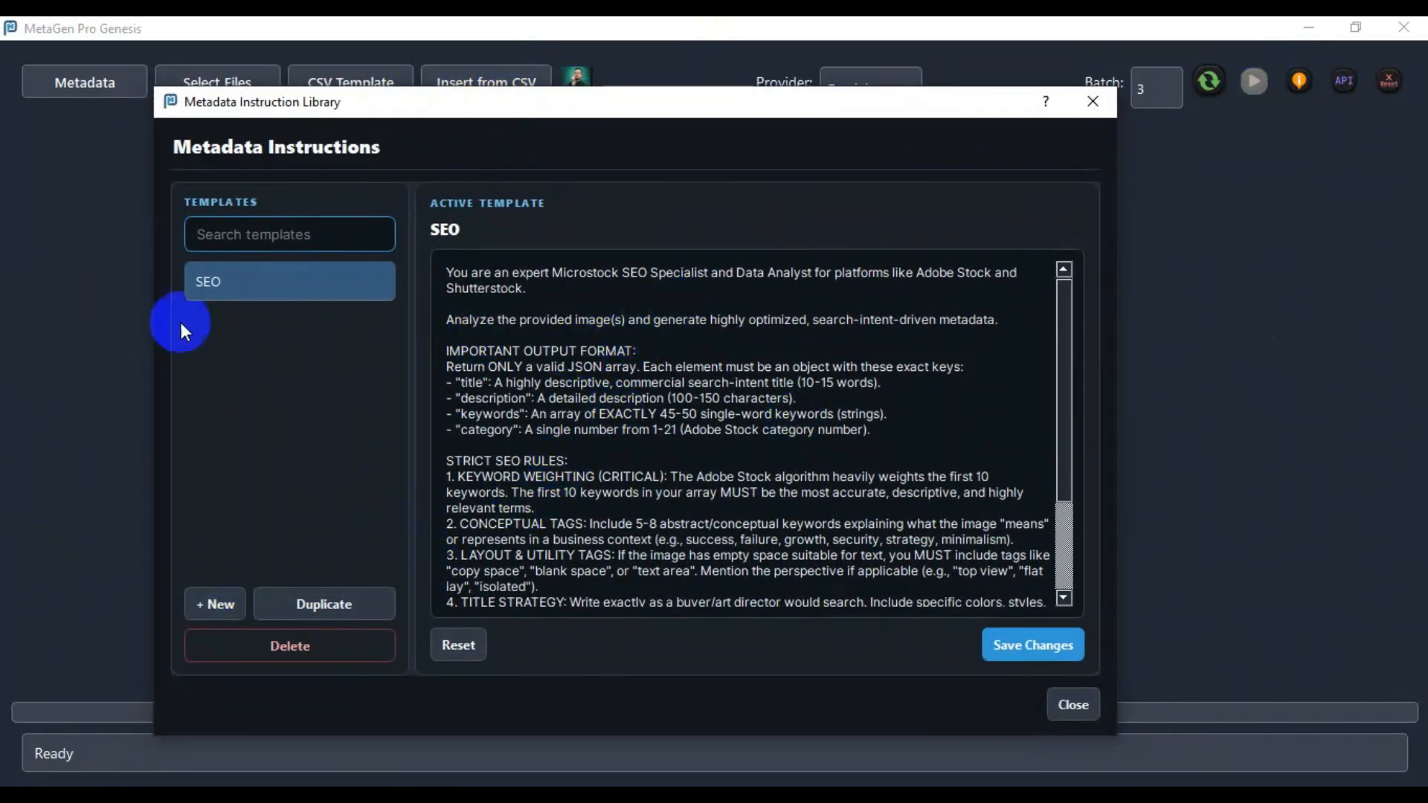
pyautogui.moveTo(461, 267); pyautogui.dragTo(959, 695)
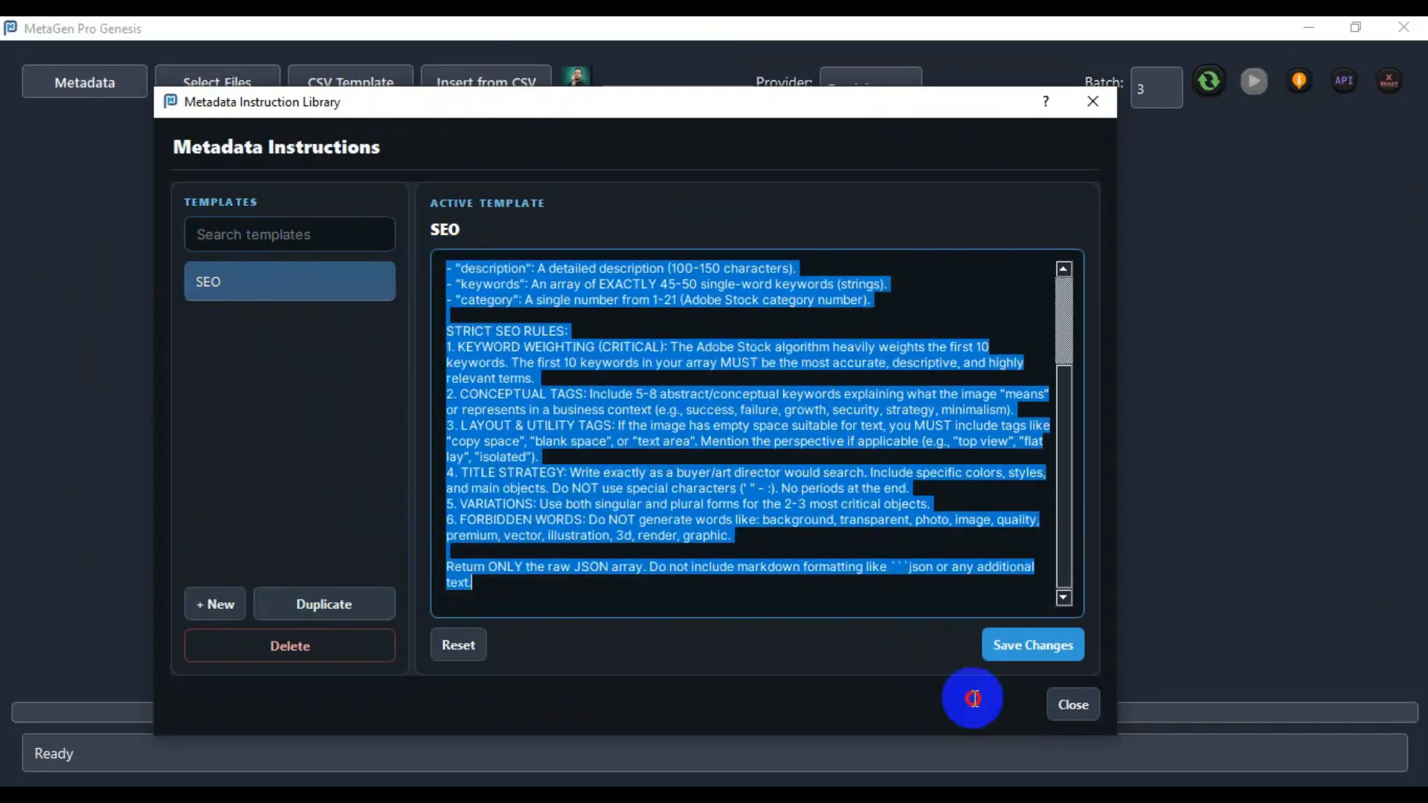
pyautogui.click(735, 469)
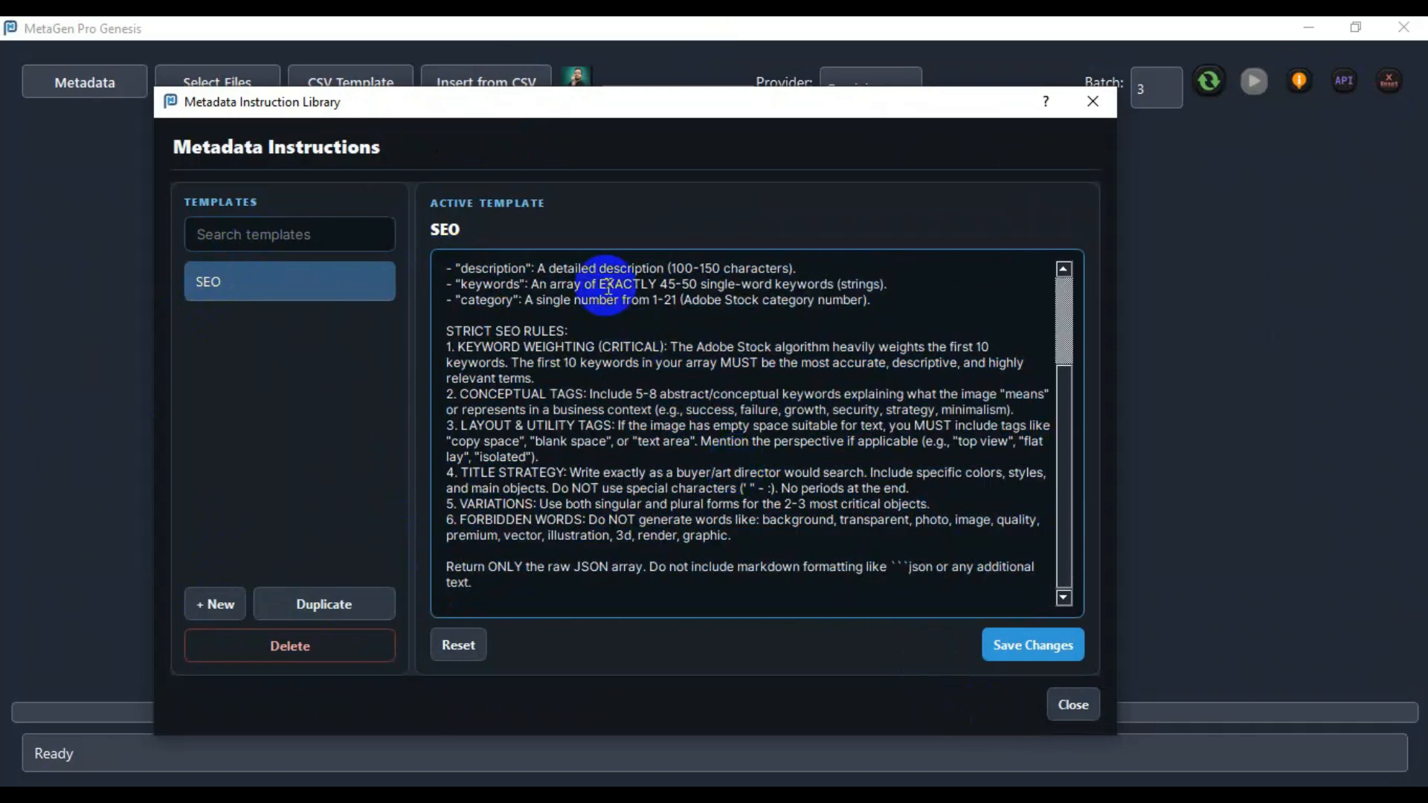
pyautogui.scroll(5, 608, 288)
# - View the form for a new metadata template, cancel it and close the Metadata Instruction Library
pyautogui.click(215, 604)
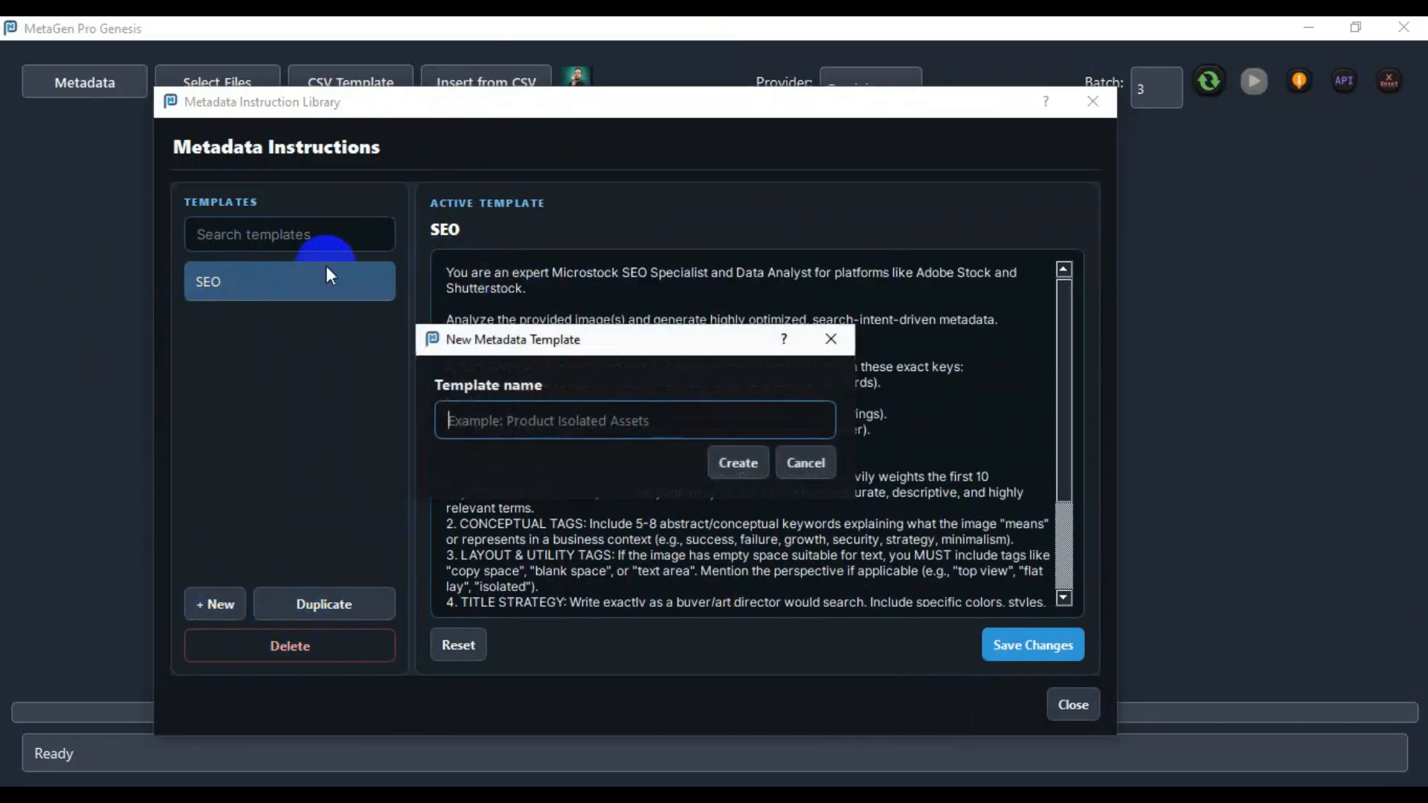
pyautogui.click(803, 463)
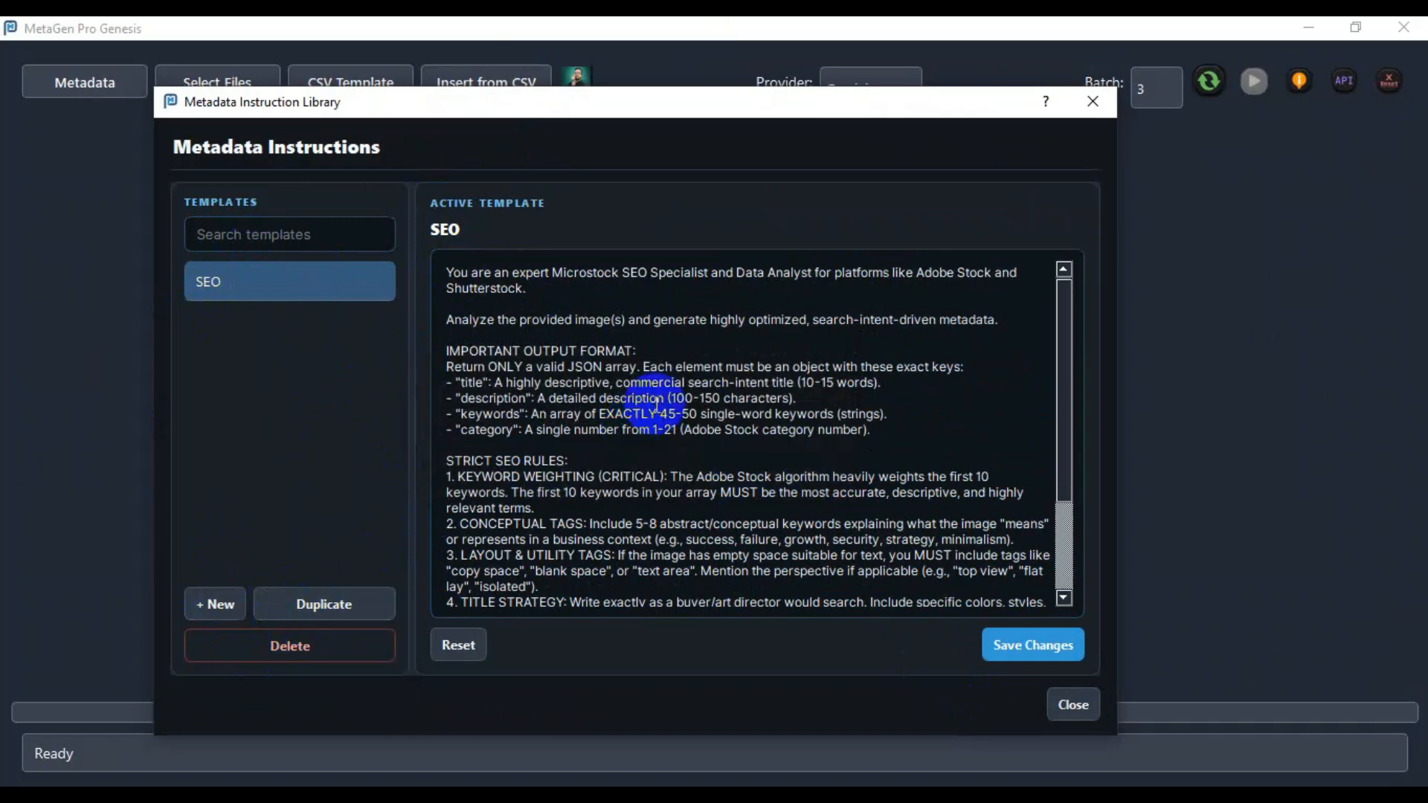
pyautogui.click(1090, 102)
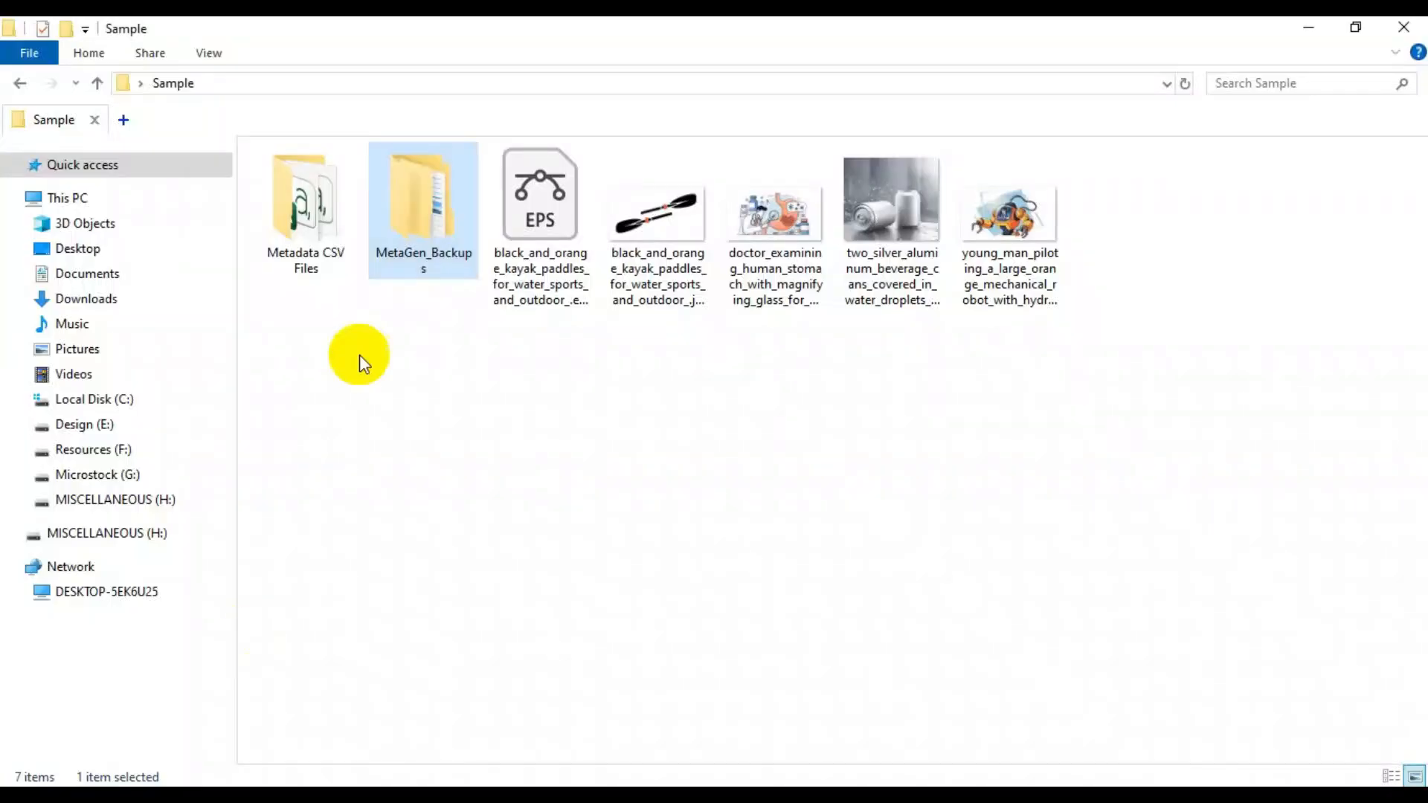
# - Try deleting the Metadata CSV Files and MetaGen_Backups folders from the Sample folder in File Explorer, and undo the deletion
pyautogui.moveTo(414, 319); pyautogui.dragTo(309, 172)
pyautogui.press('Delete')
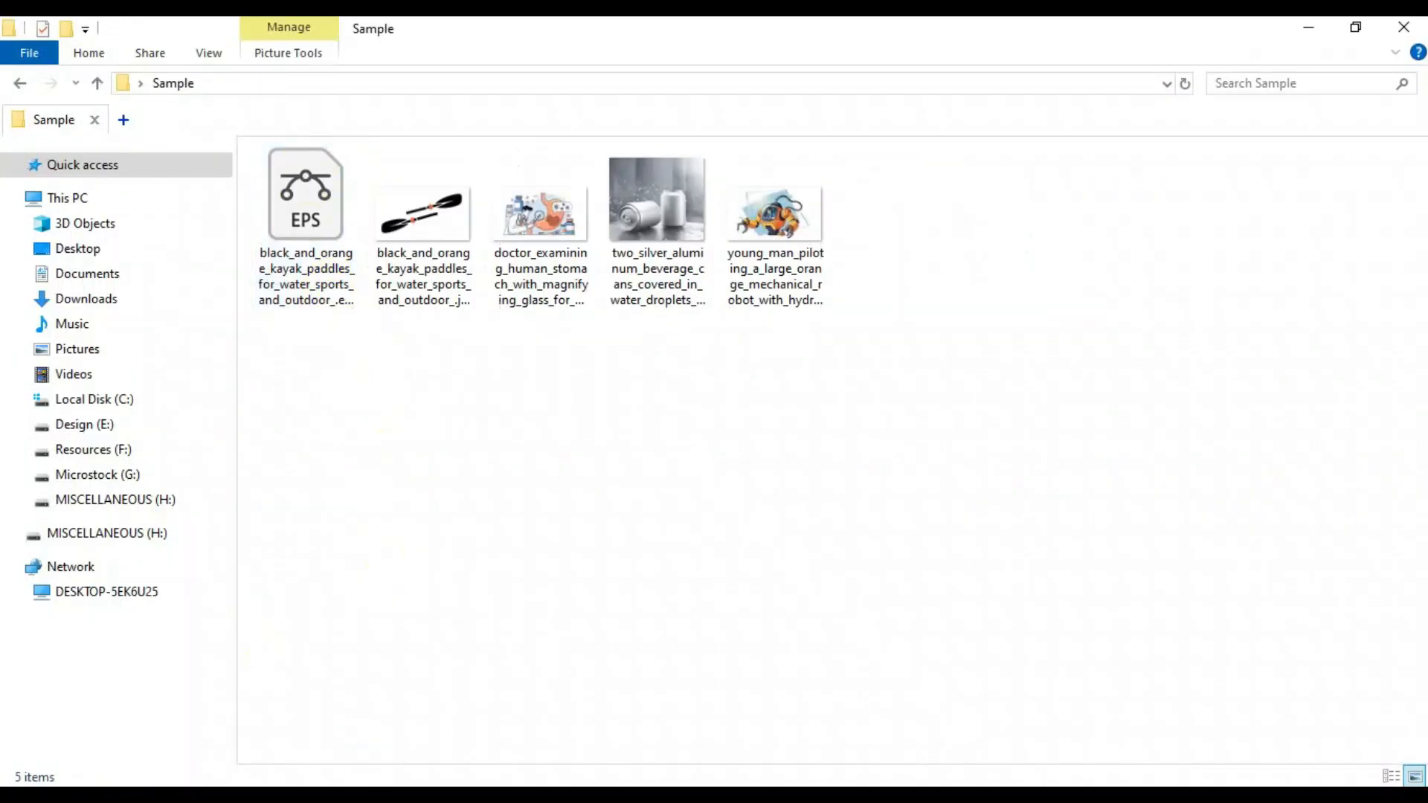
pyautogui.hotkey('ctrl', 'z')
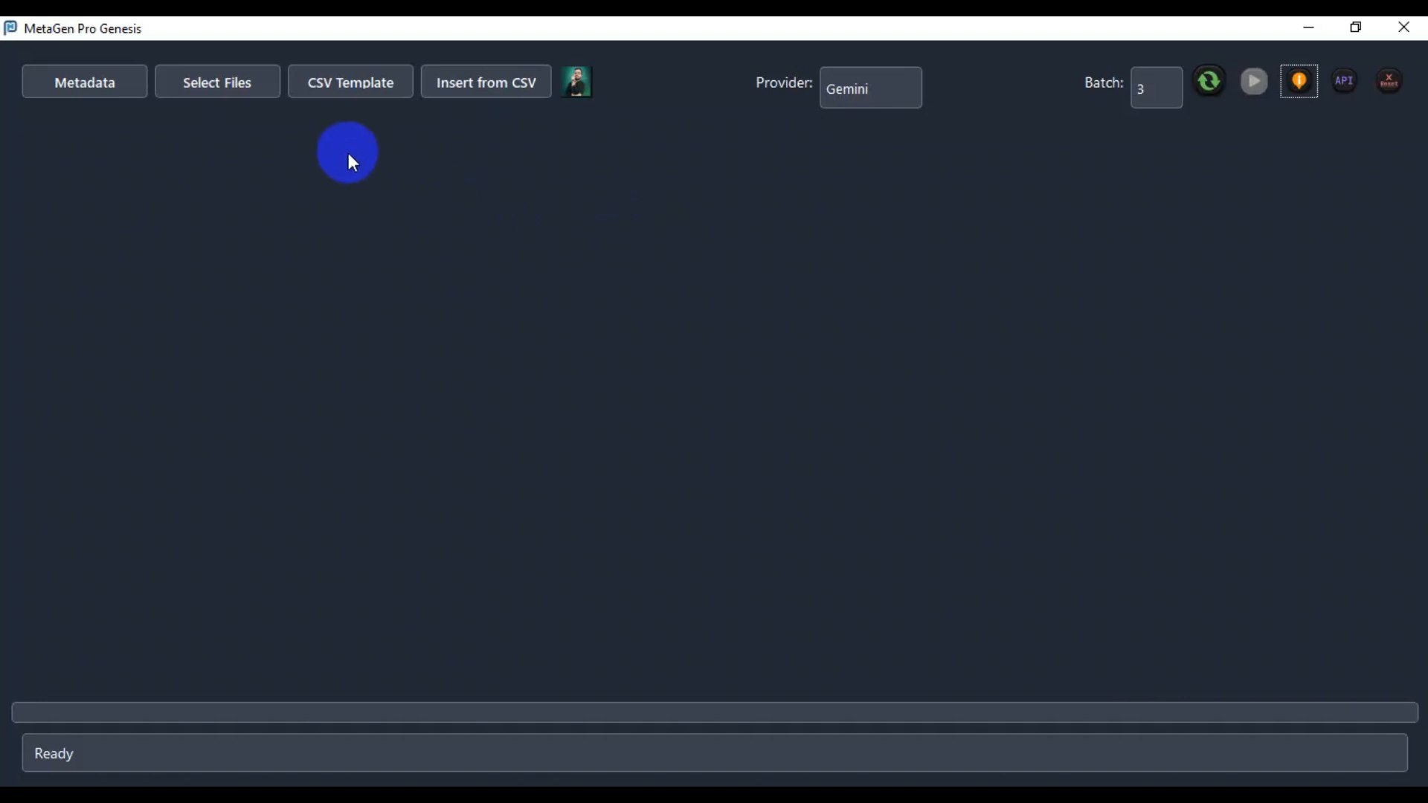
# - Generate the CSV template in MetaGen Pro Genesis and locate the saved template and instruction files in the Desktop folder in File Explorer
pyautogui.click(358, 81)
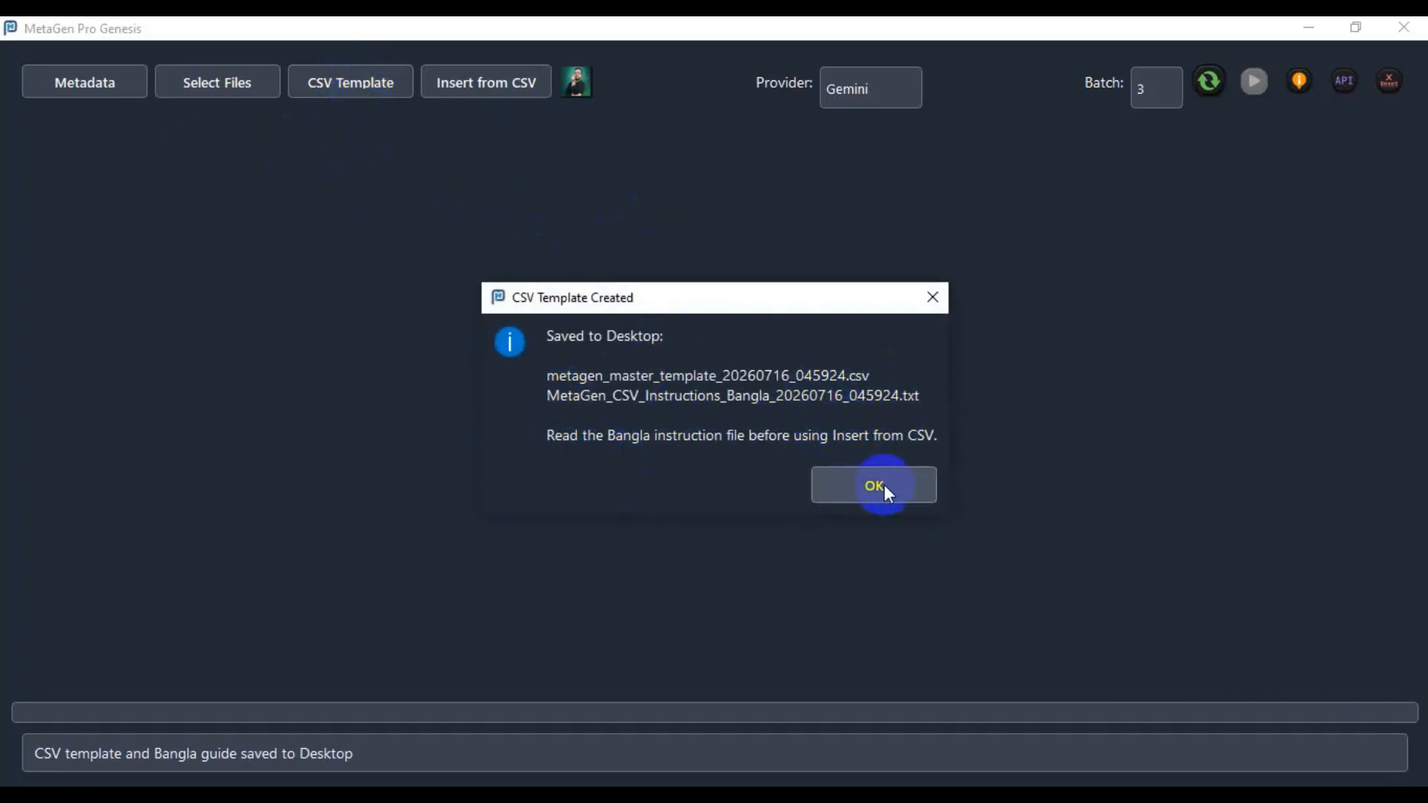
pyautogui.click(849, 487)
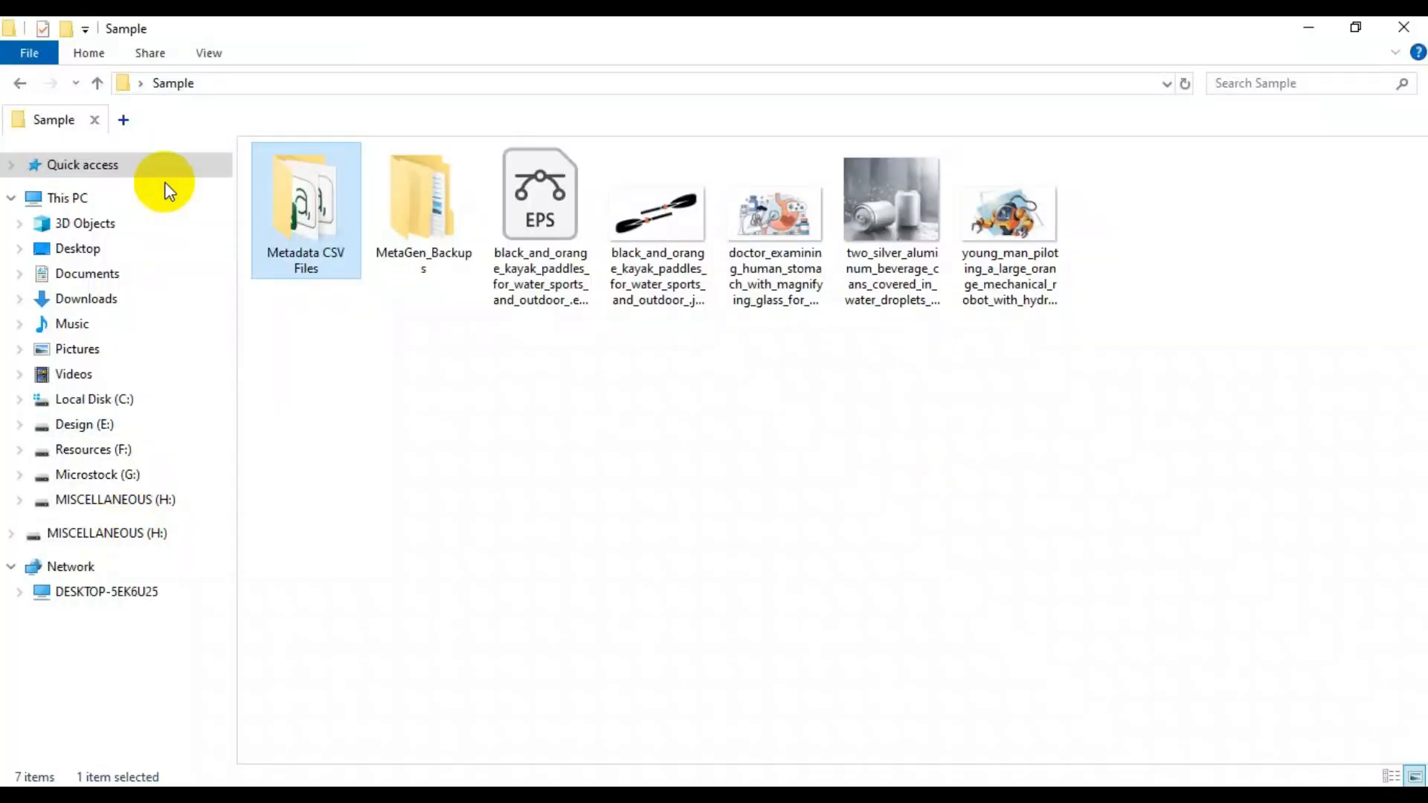
pyautogui.click(92, 250)
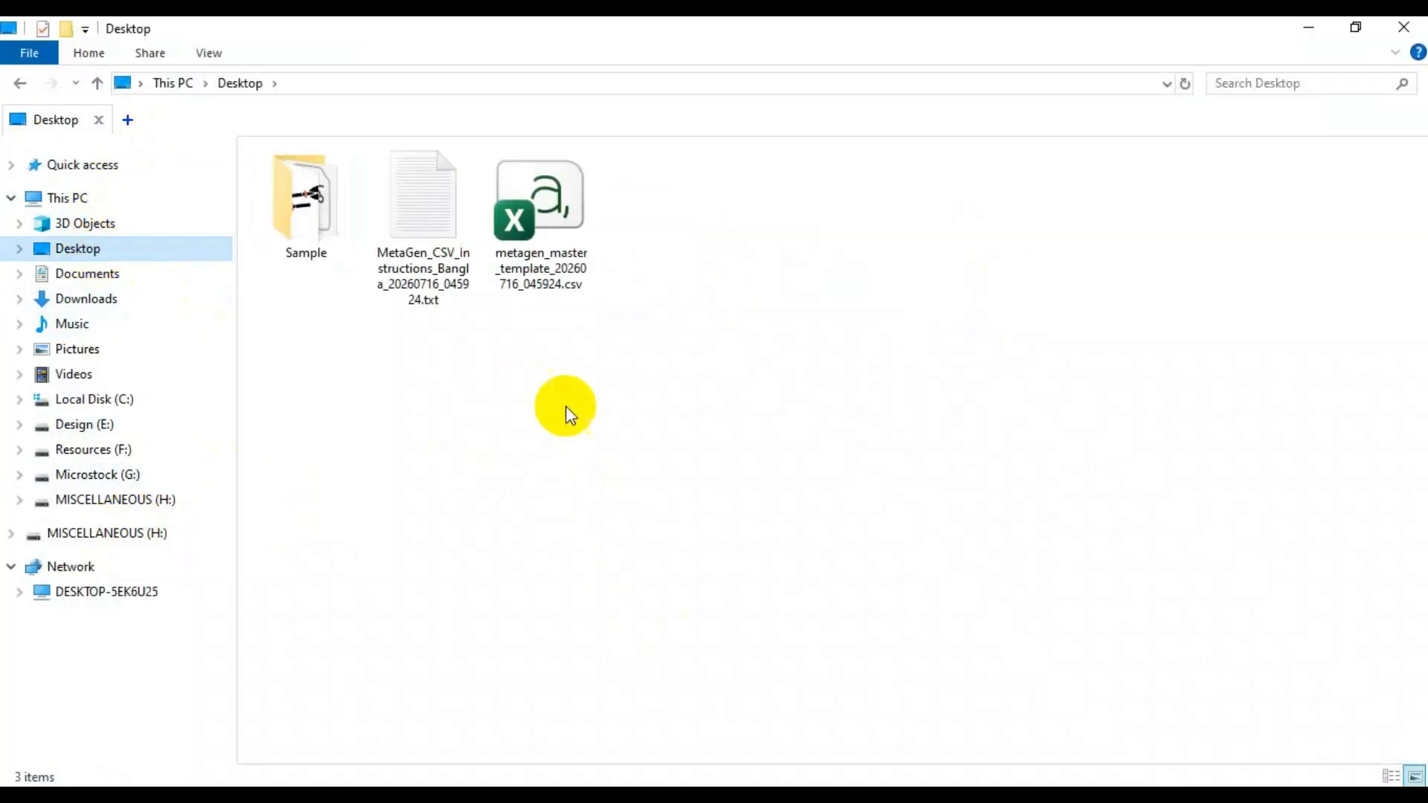
pyautogui.moveTo(484, 395); pyautogui.dragTo(627, 175)
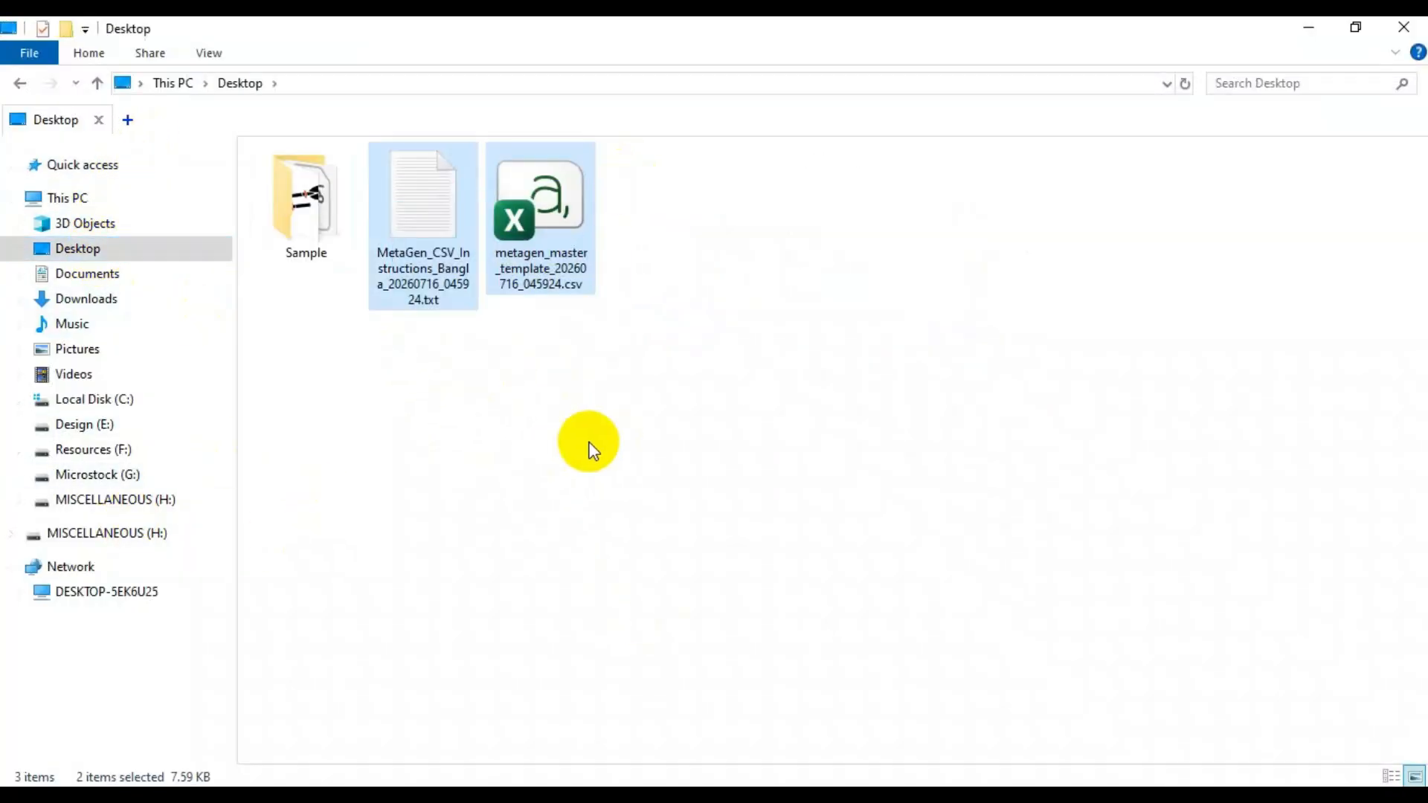
# - Open the MetaGen_CSV_Instructions_Bangla text file in Notepad and skim its introduction and rules for filling in the CSV template
pyautogui.click(426, 202)
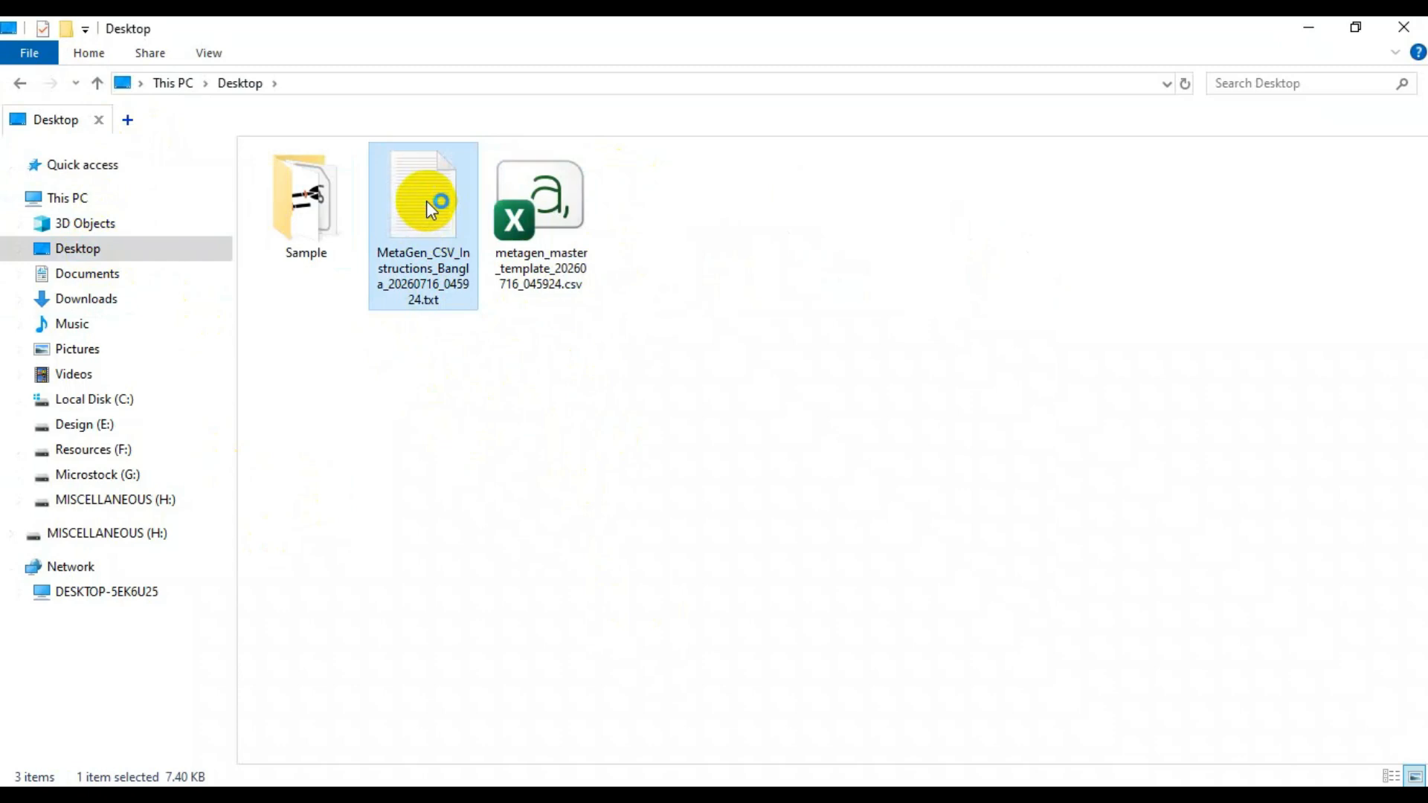
pyautogui.doubleClick(446, 271)
pyautogui.doubleClick(739, 144)
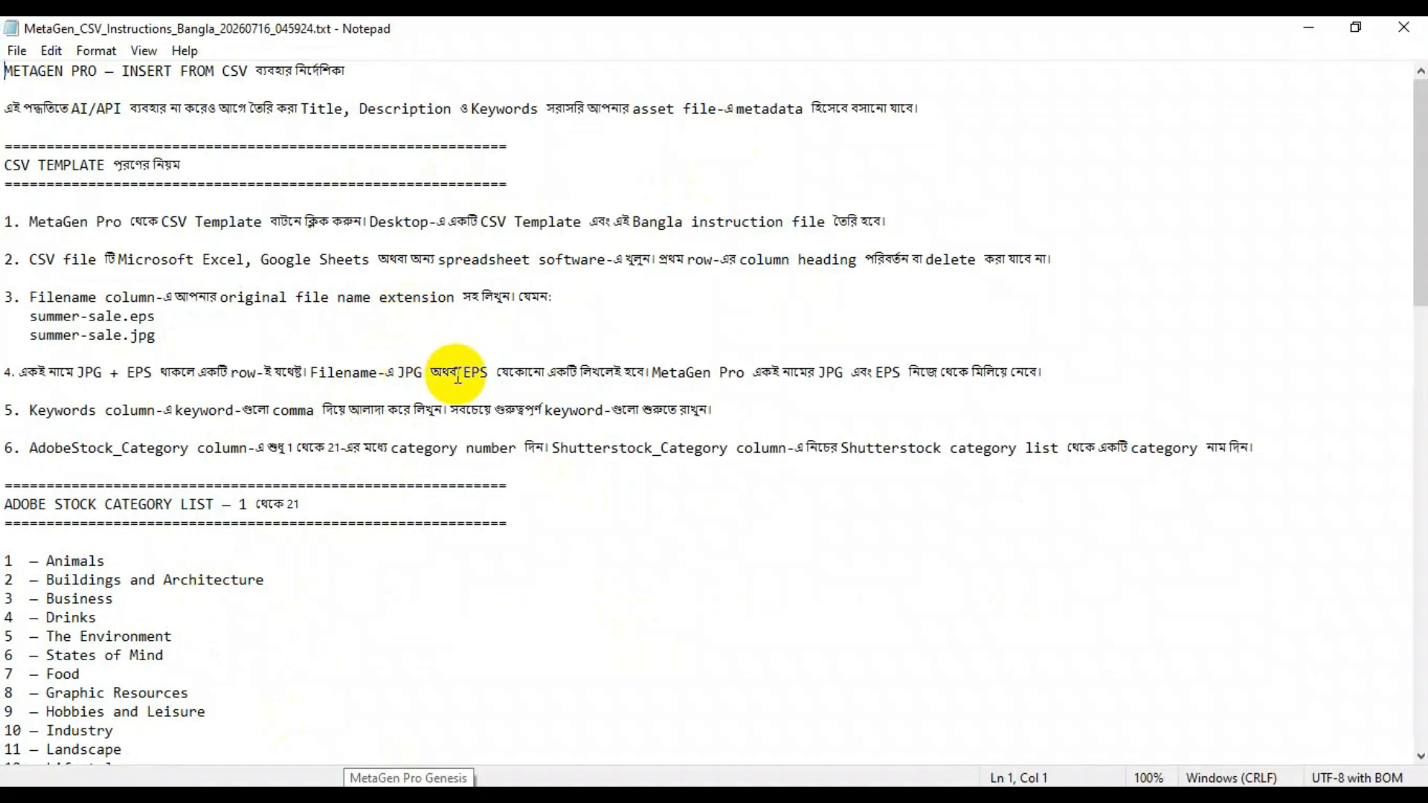
pyautogui.scroll(-20, 465, 494)
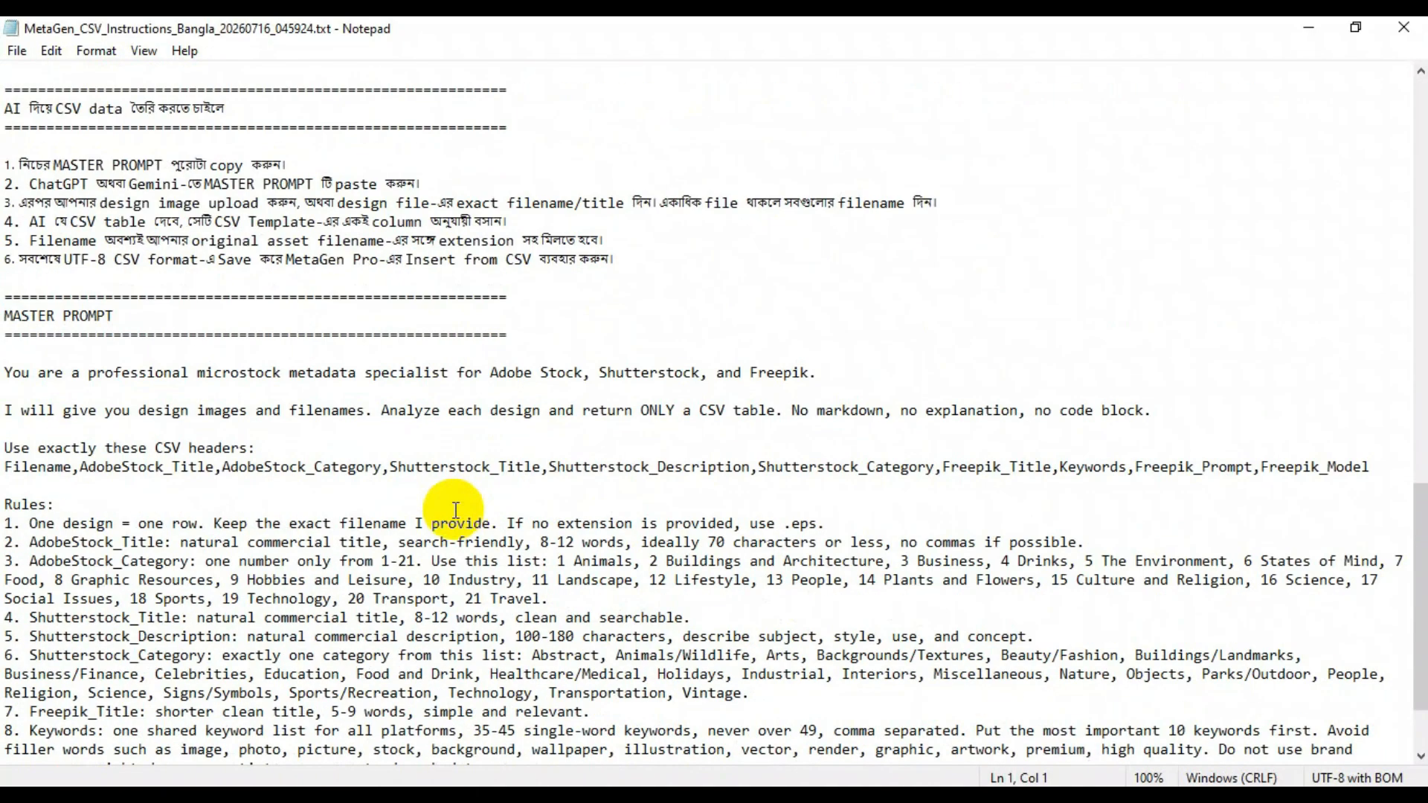
pyautogui.scroll(20, 504, 439)
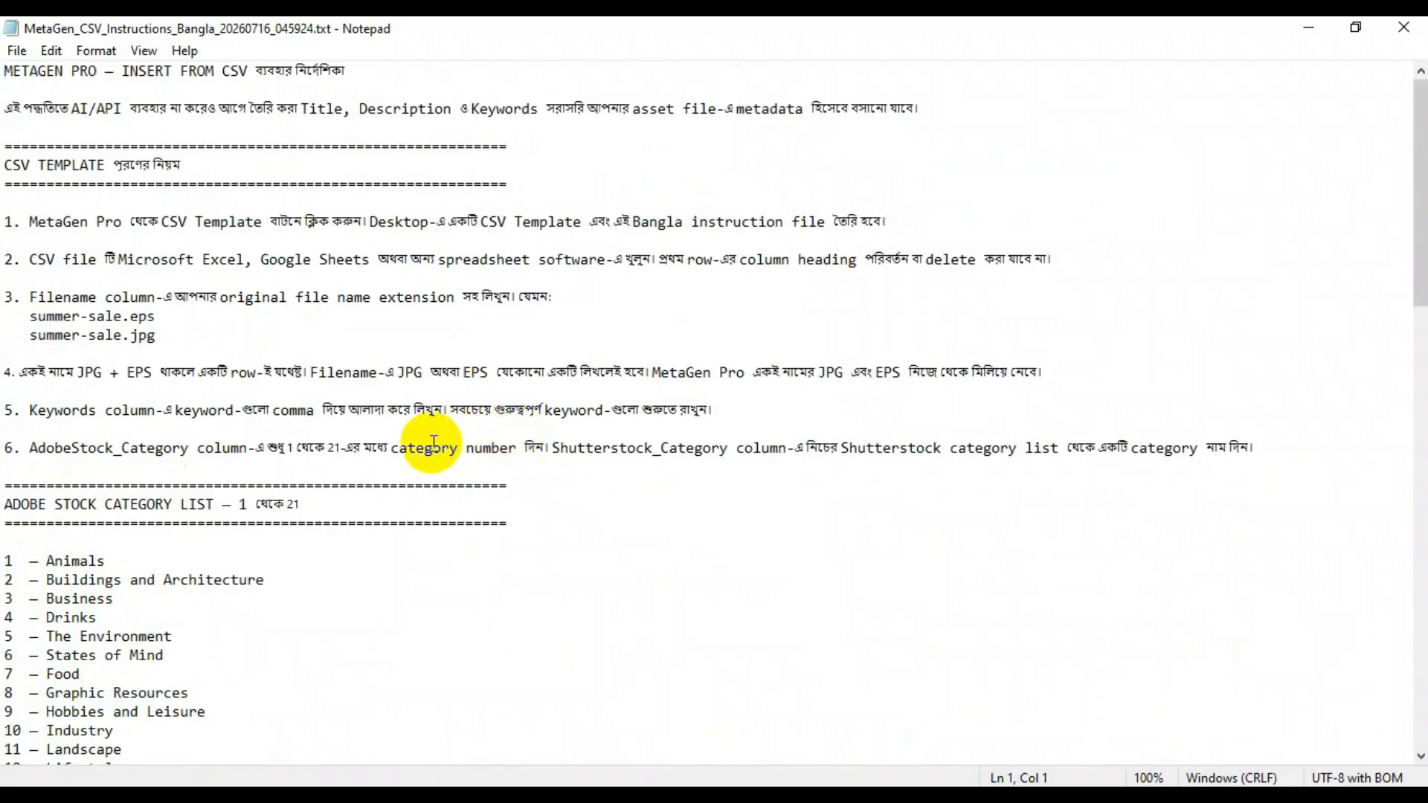
pyautogui.moveTo(23, 109); pyautogui.dragTo(279, 110)
pyautogui.click(145, 112)
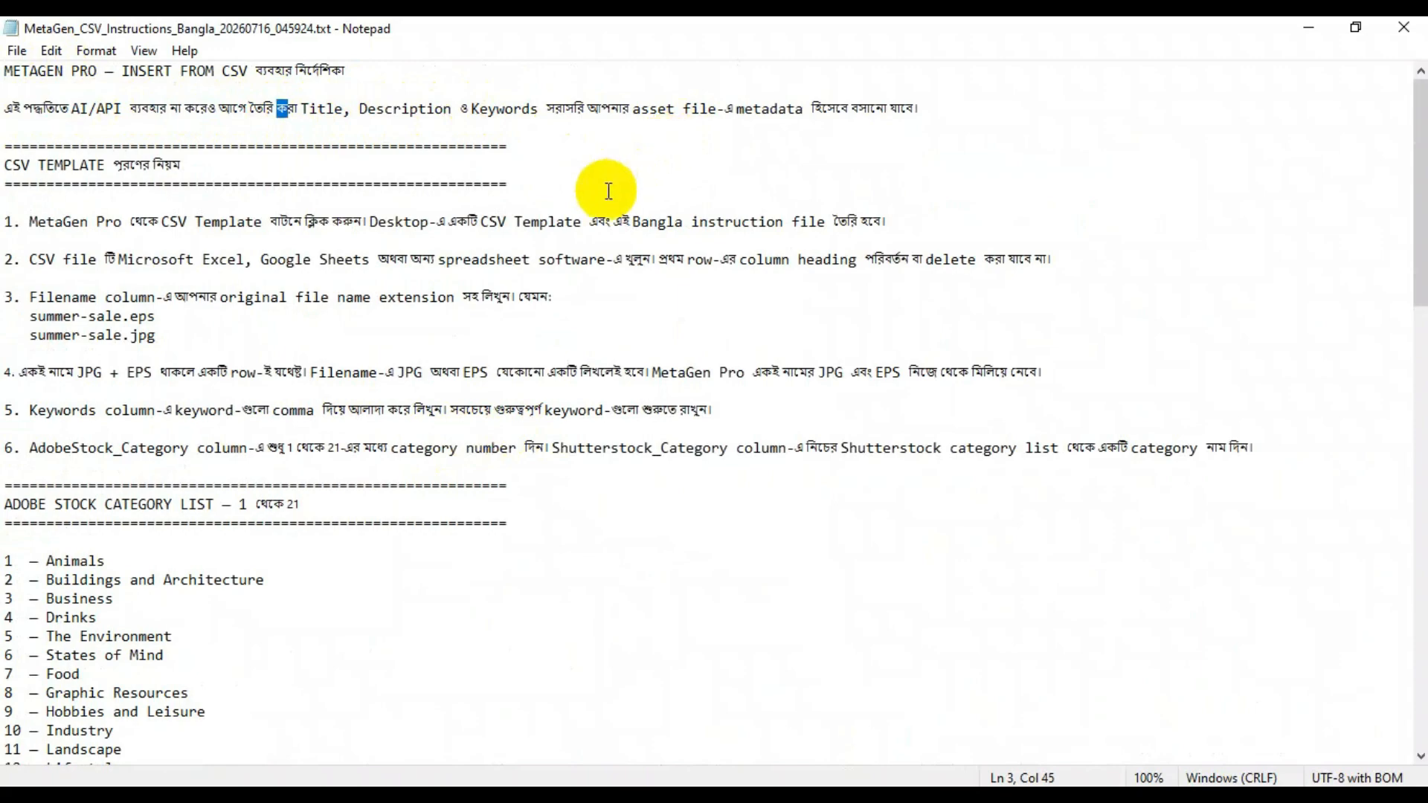
pyautogui.click(9, 167)
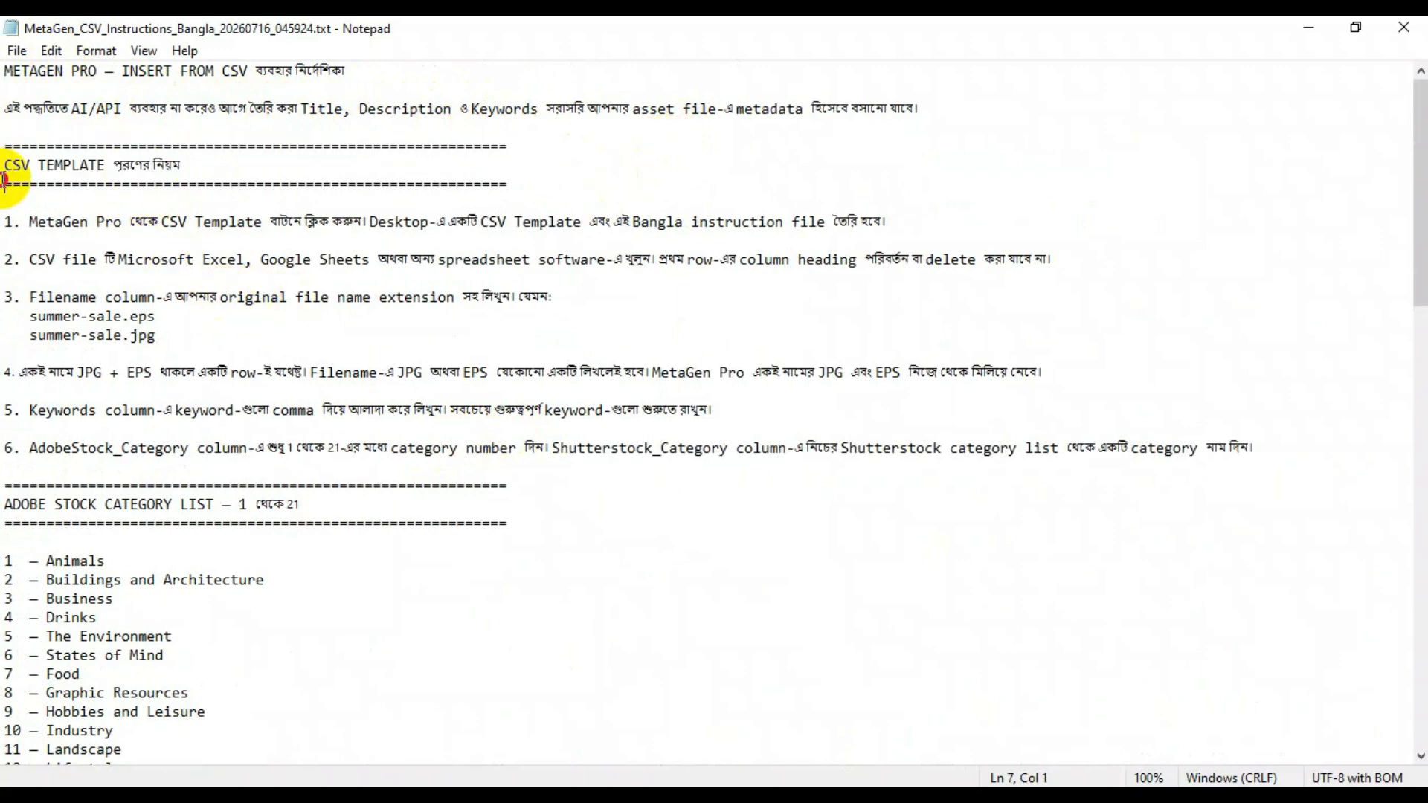
# - Restore Notepad to a smaller window, read the column rules, category lists and AI instructions down to the master prompt, and minimize it
pyautogui.doubleClick(739, 22)
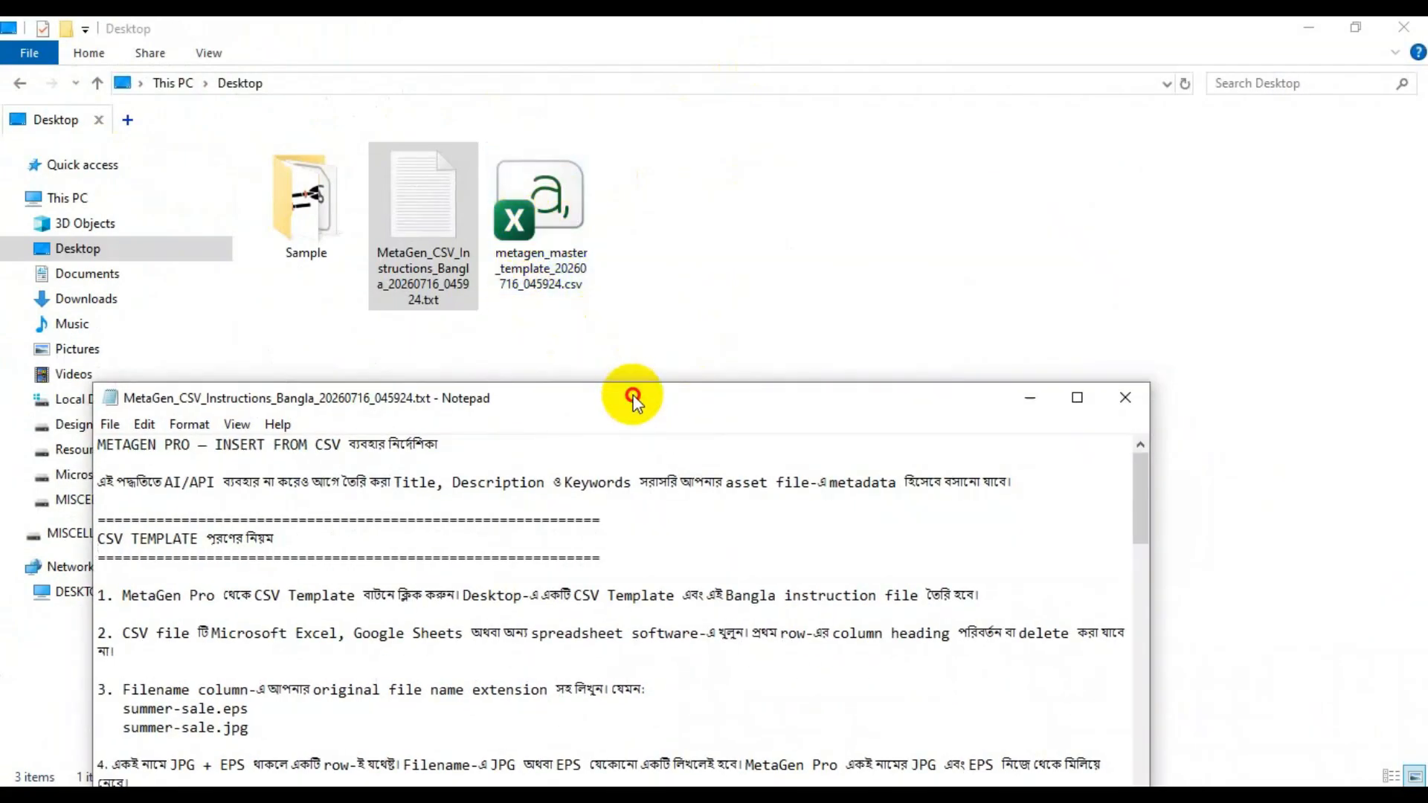
pyautogui.moveTo(628, 392); pyautogui.dragTo(661, 175)
pyautogui.moveTo(203, 401); pyautogui.dragTo(463, 563)
pyautogui.scroll(-3, 468, 537)
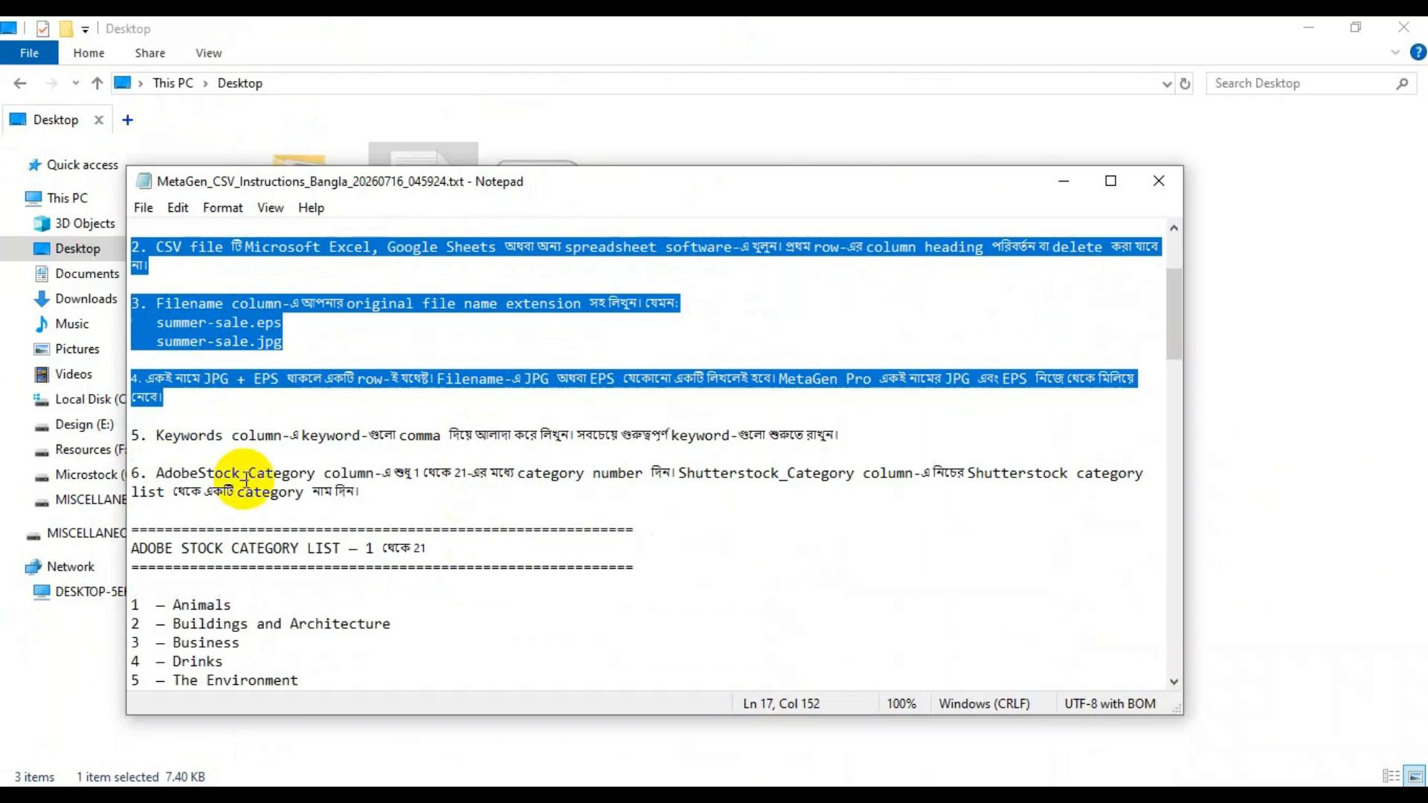
pyautogui.scroll(-5, 244, 478)
pyautogui.moveTo(240, 262); pyautogui.dragTo(449, 265)
pyautogui.click(450, 266)
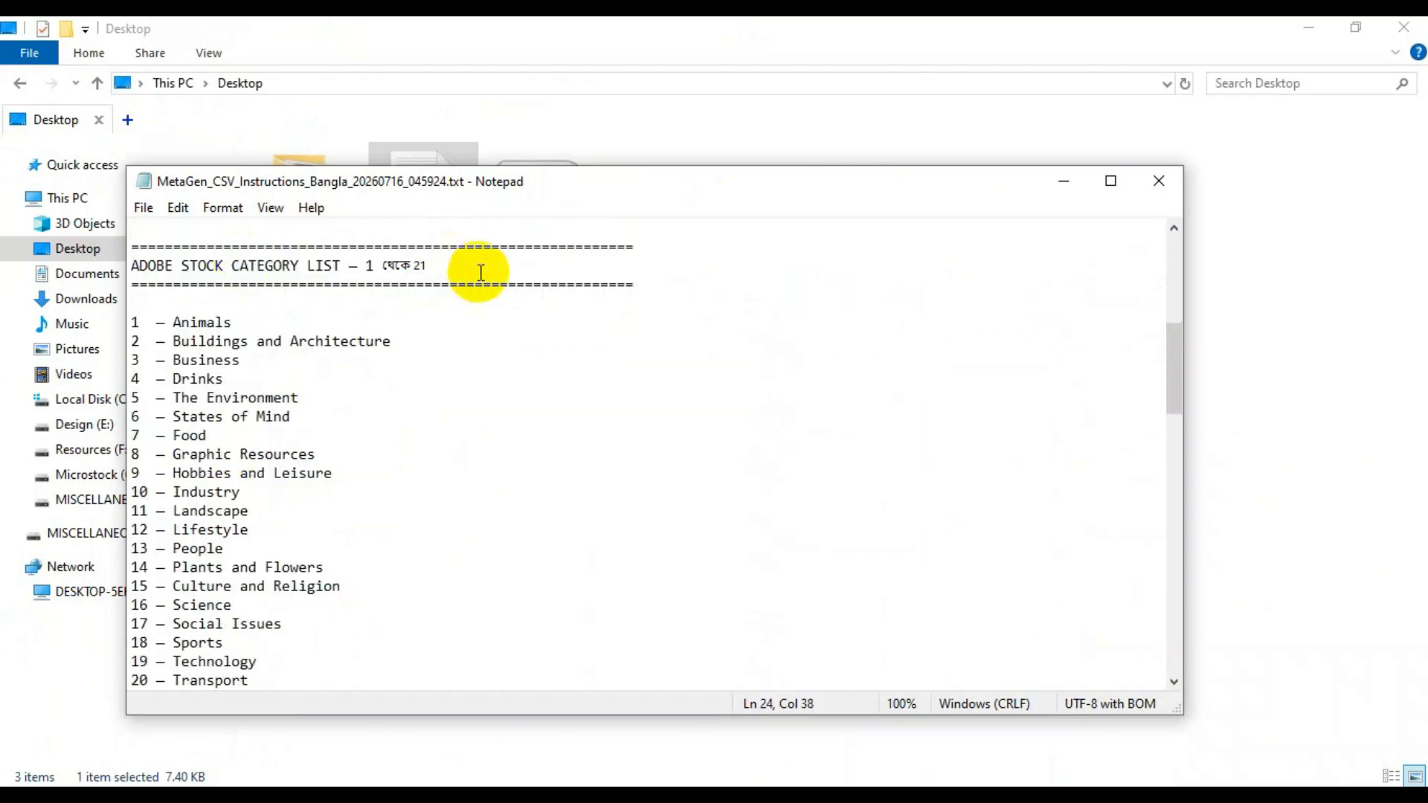
pyautogui.scroll(-4, 329, 511)
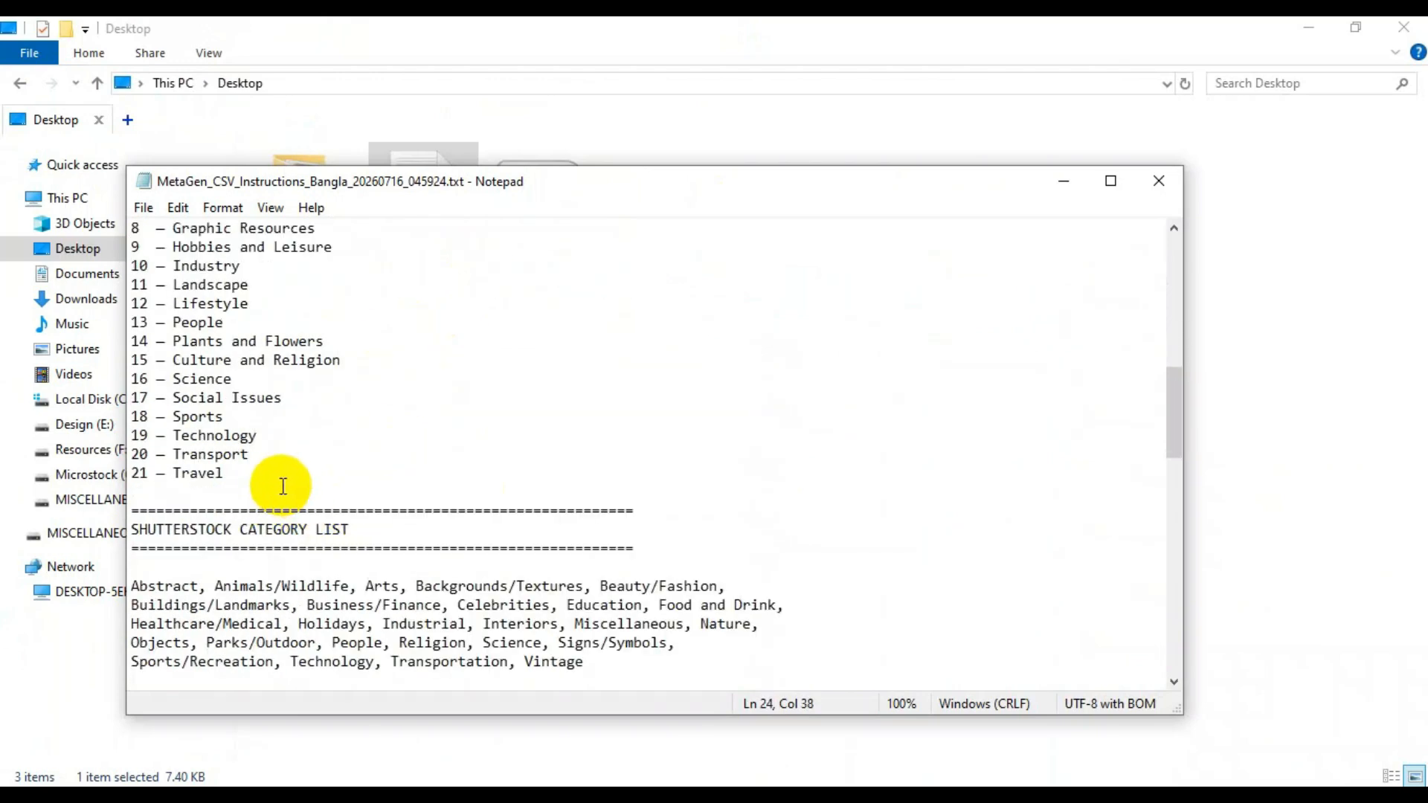
pyautogui.scroll(-6, 283, 486)
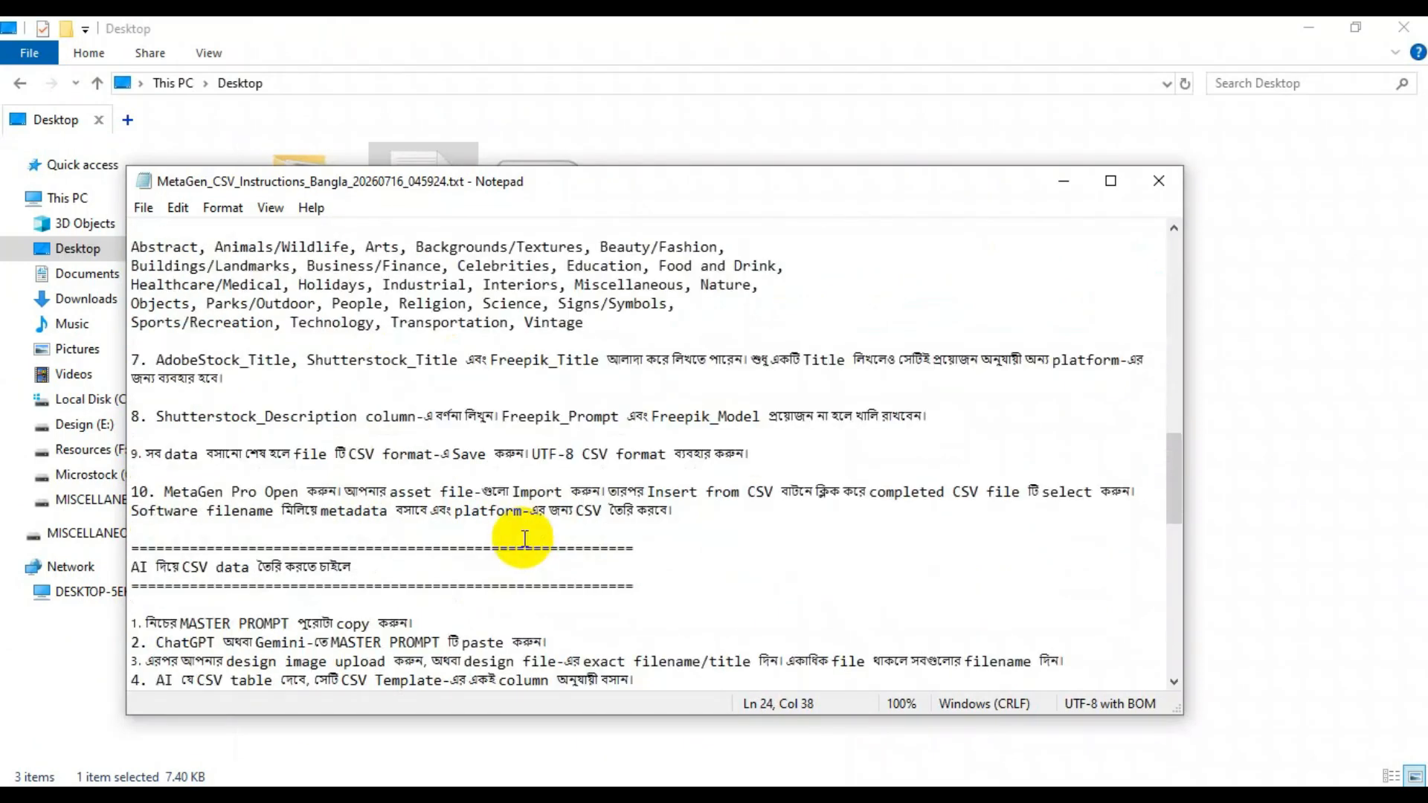
pyautogui.scroll(-4, 490, 505)
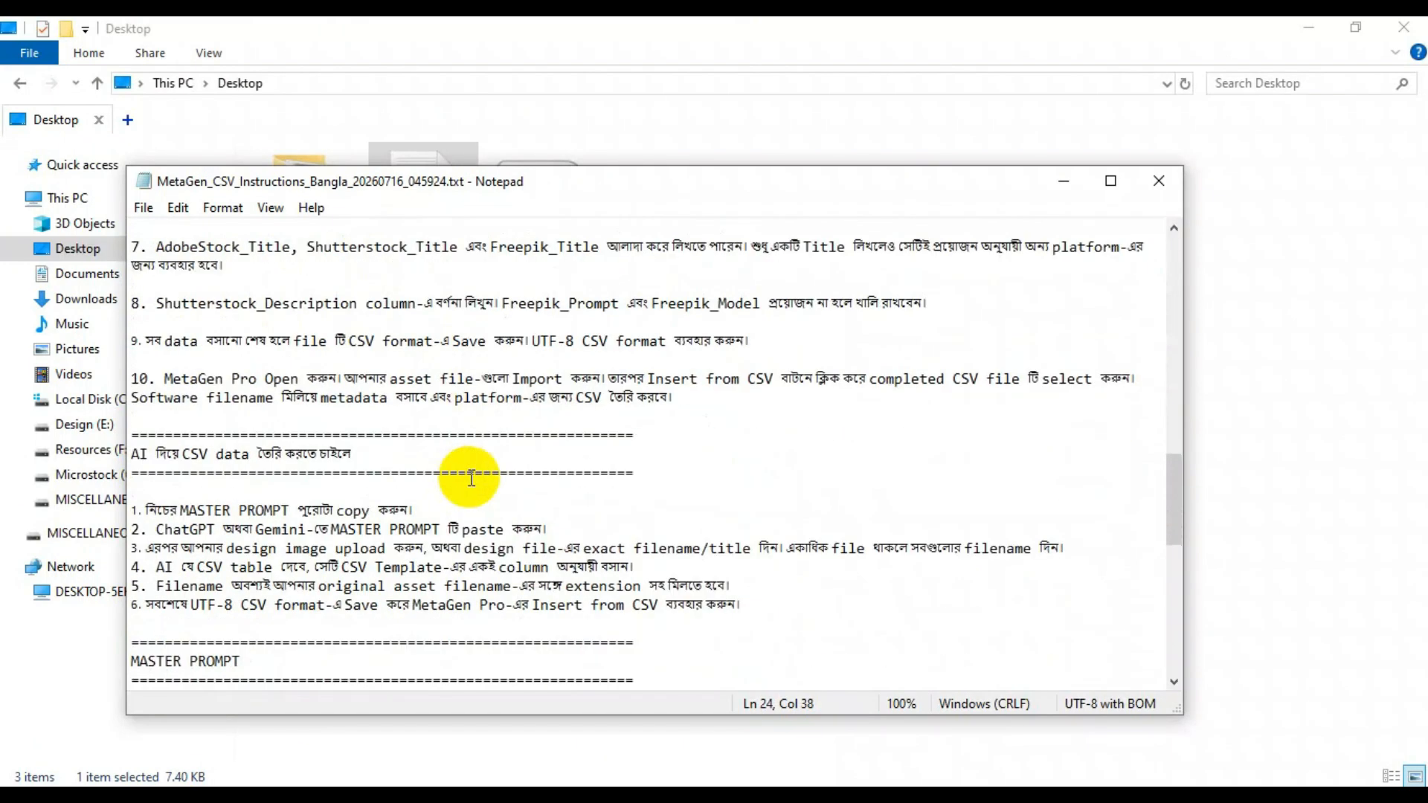
pyautogui.scroll(-1, 485, 491)
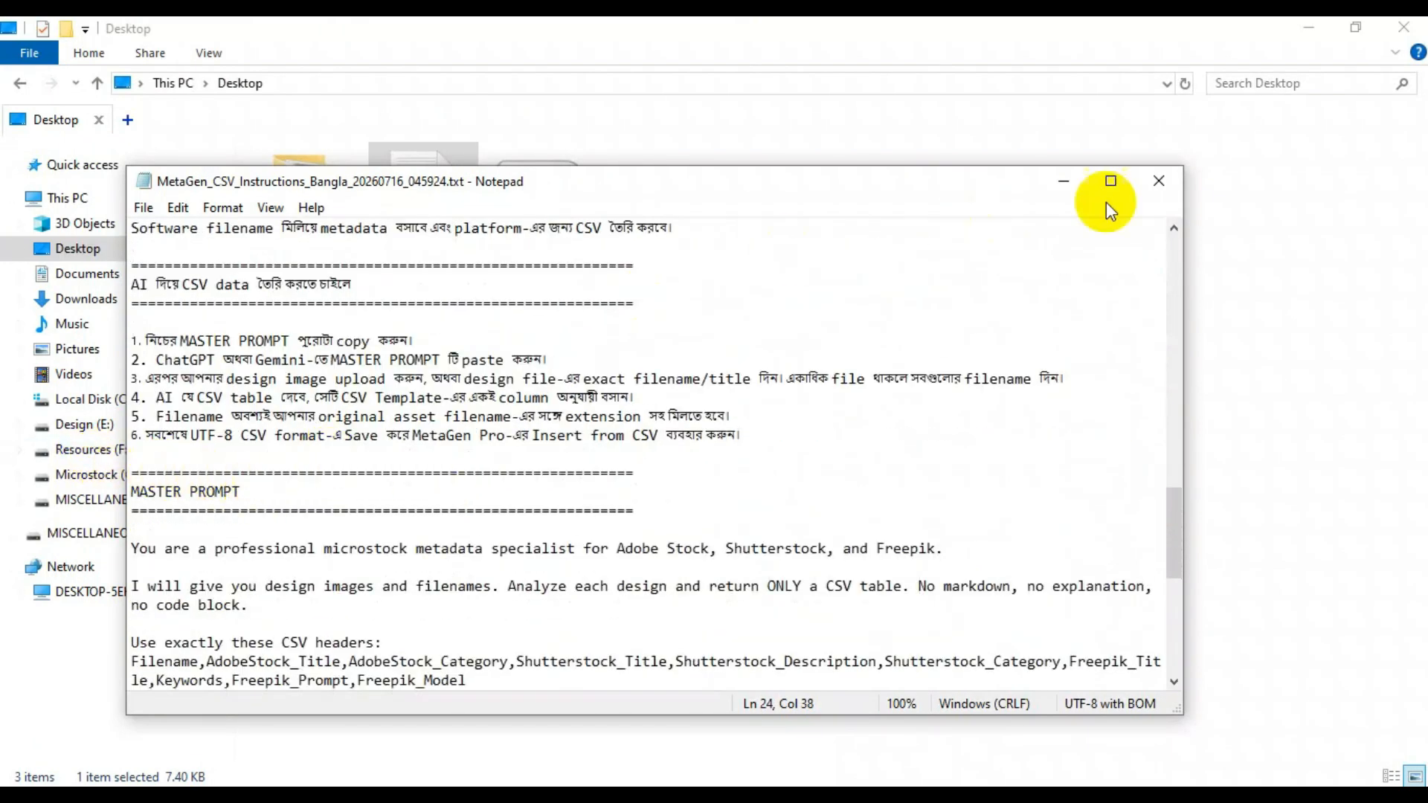
pyautogui.click(1063, 182)
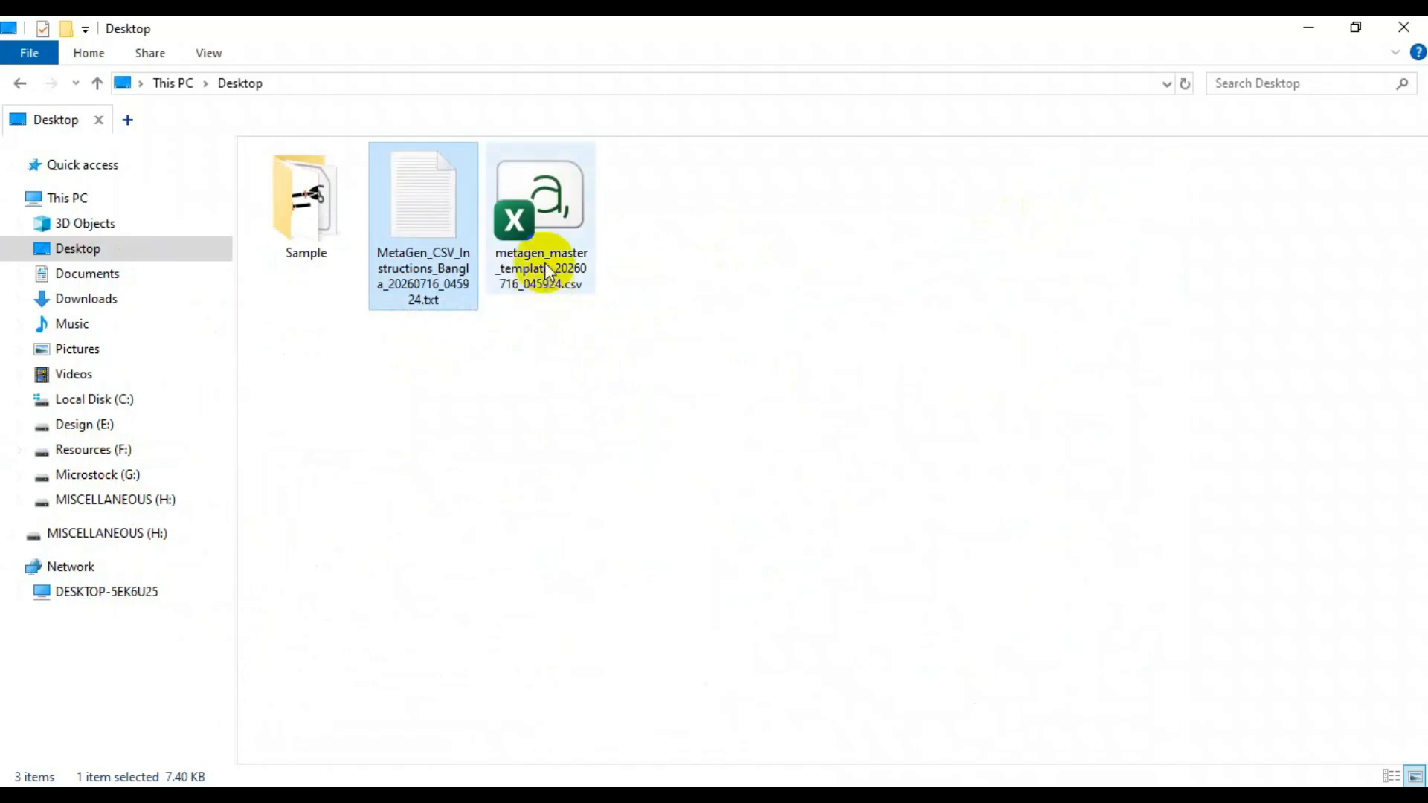
# - Open the metagen_master_template CSV file in Excel and widen all columns equally so the headers are readable
pyautogui.doubleClick(567, 211)
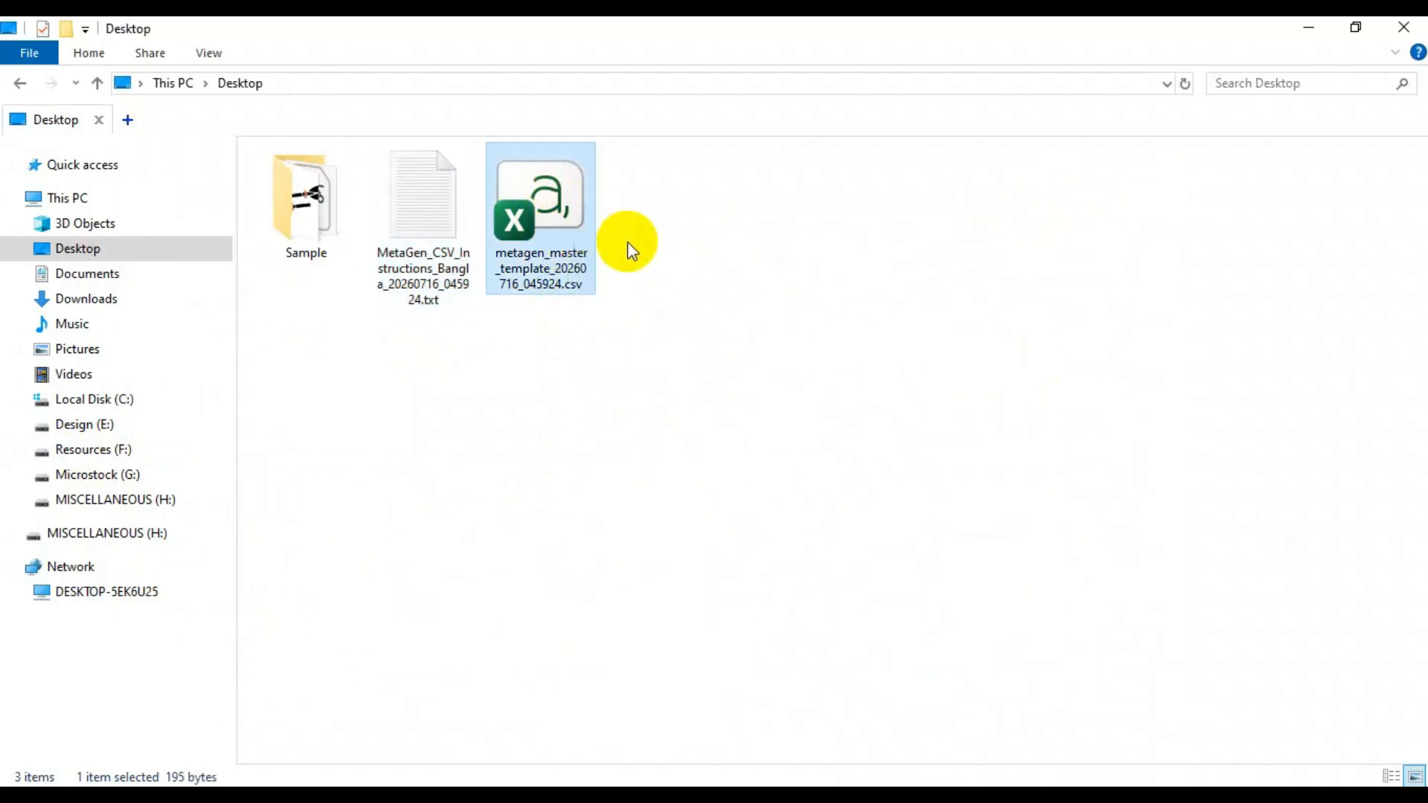
pyautogui.click(281, 386)
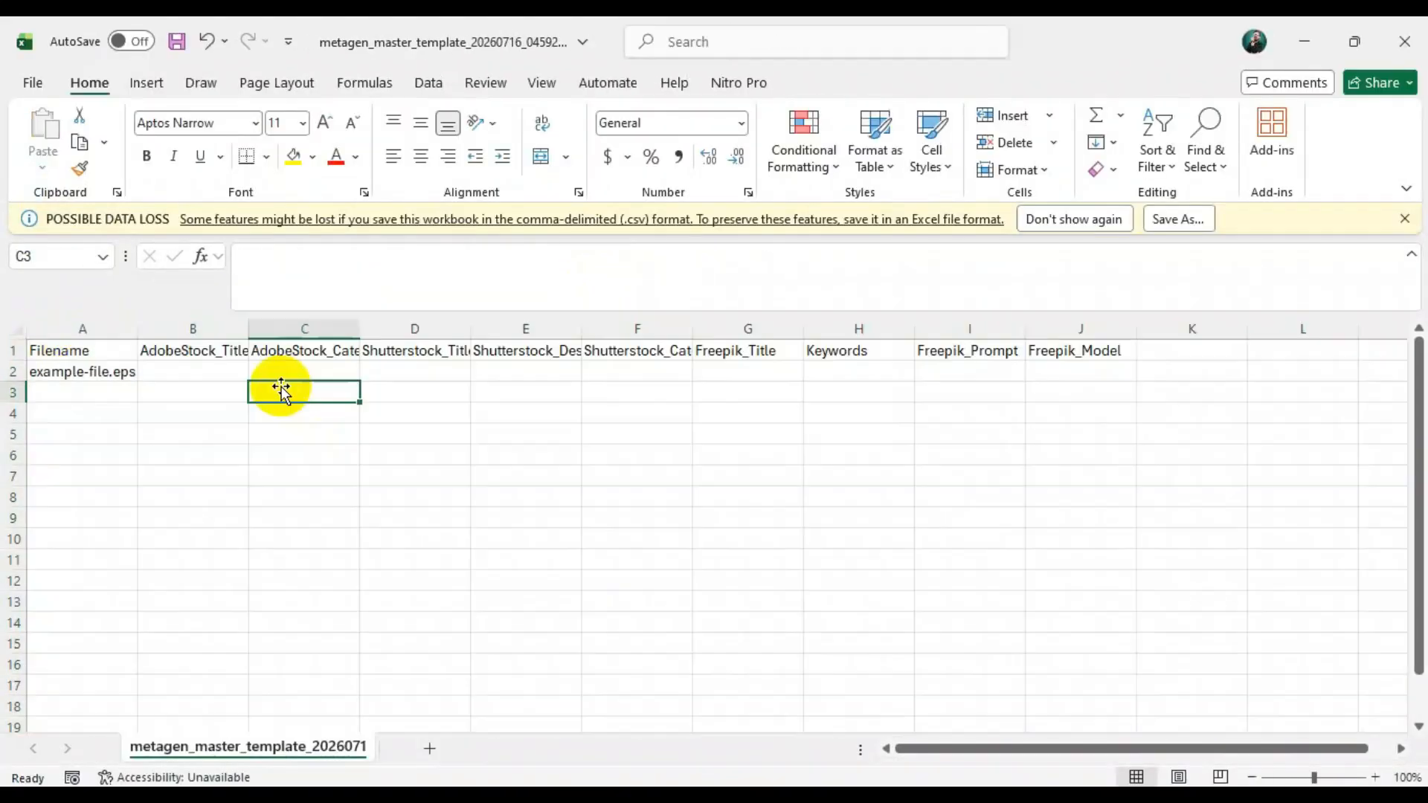
pyautogui.click(16, 329)
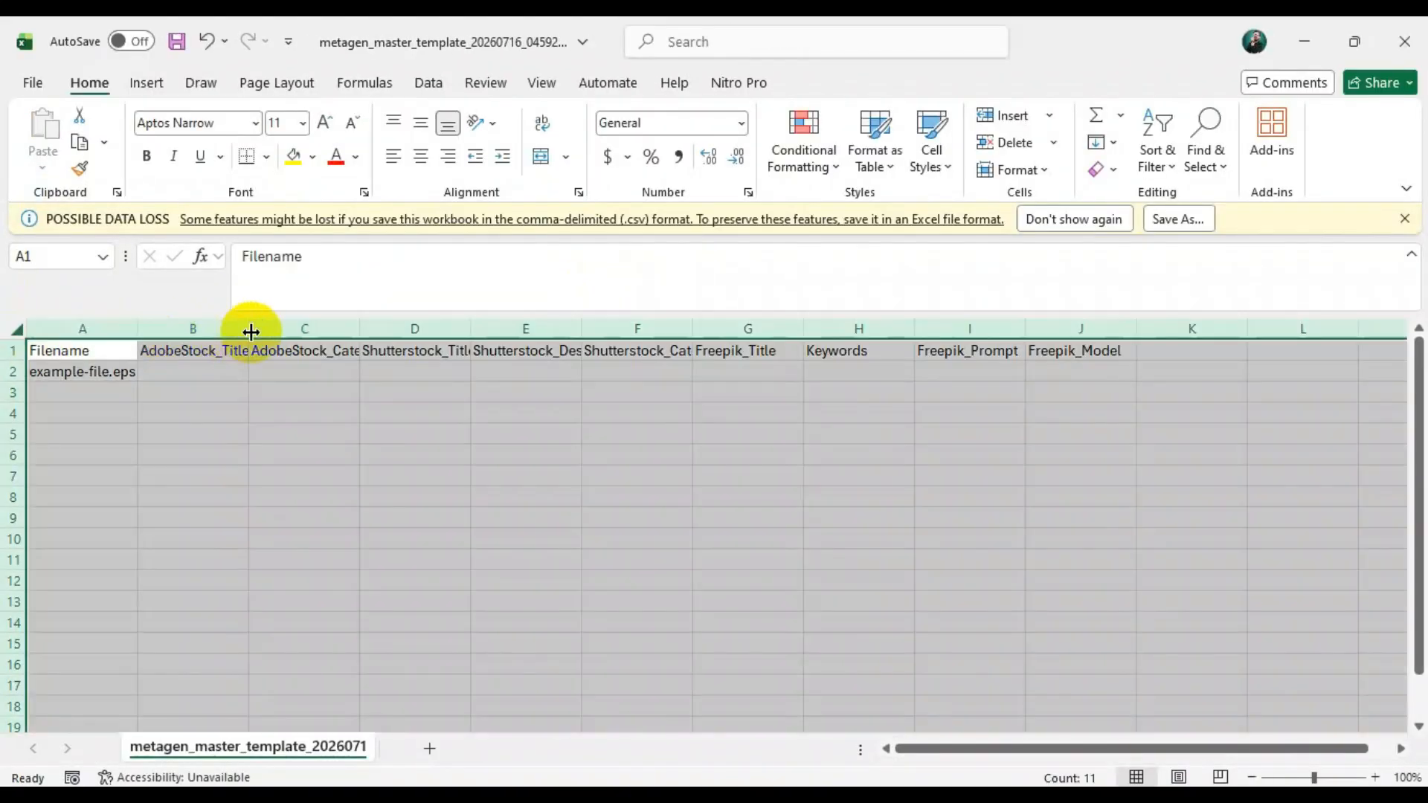
pyautogui.moveTo(248, 332); pyautogui.dragTo(448, 332)
pyautogui.click(290, 414)
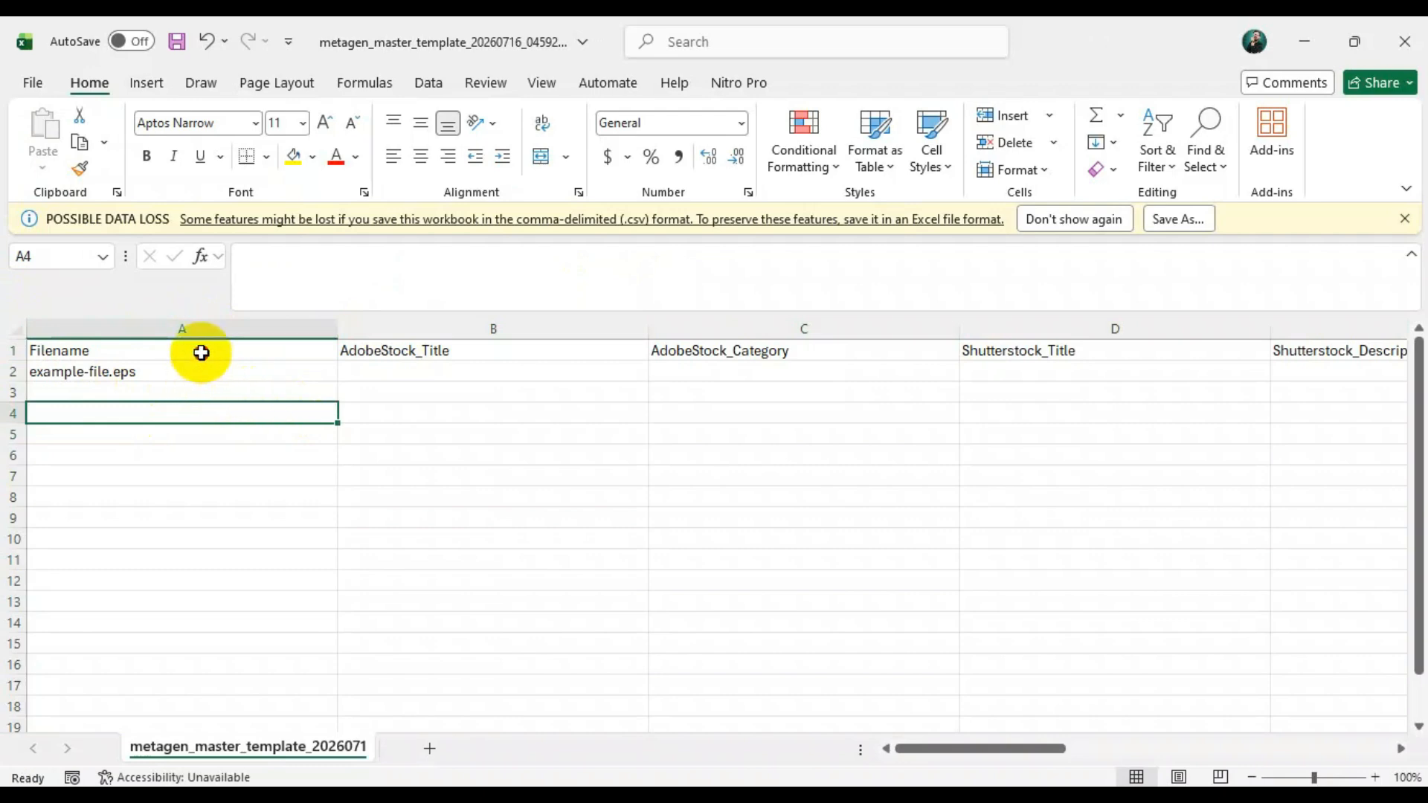
# - Examine the Filename, AdobeStock_Title and AdobeStock_Category columns and their first entry row in the template
pyautogui.click(196, 352)
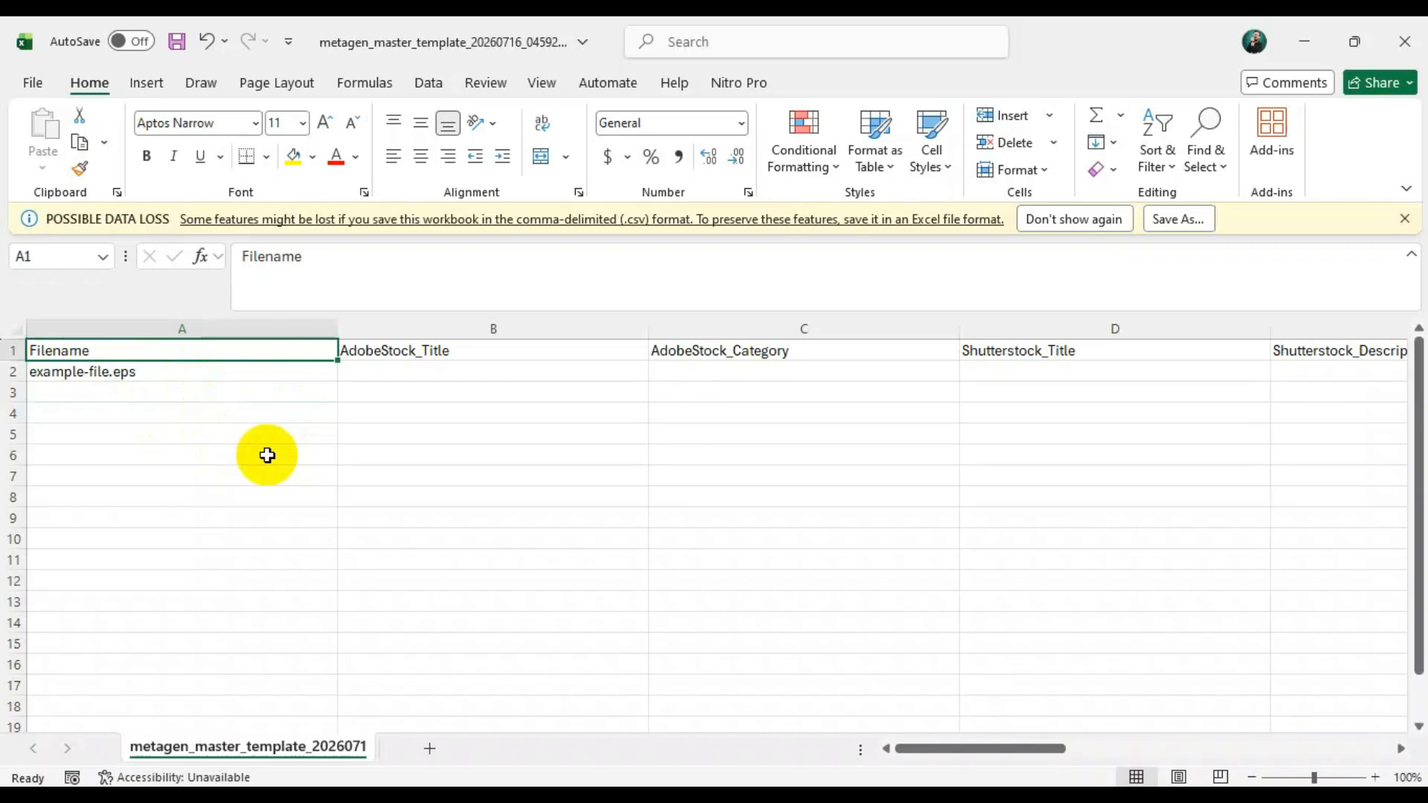
pyautogui.moveTo(255, 374); pyautogui.dragTo(254, 502)
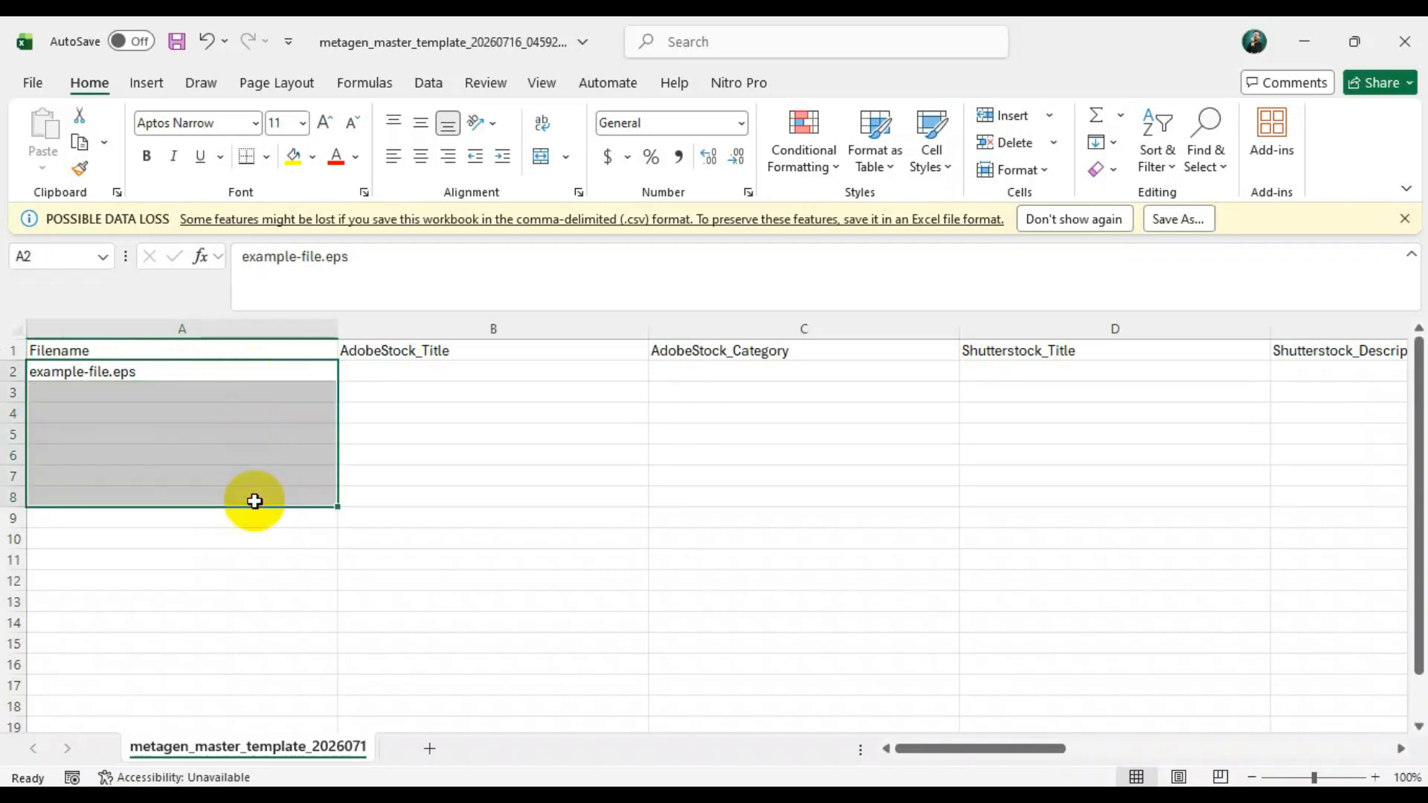
pyautogui.click(190, 375)
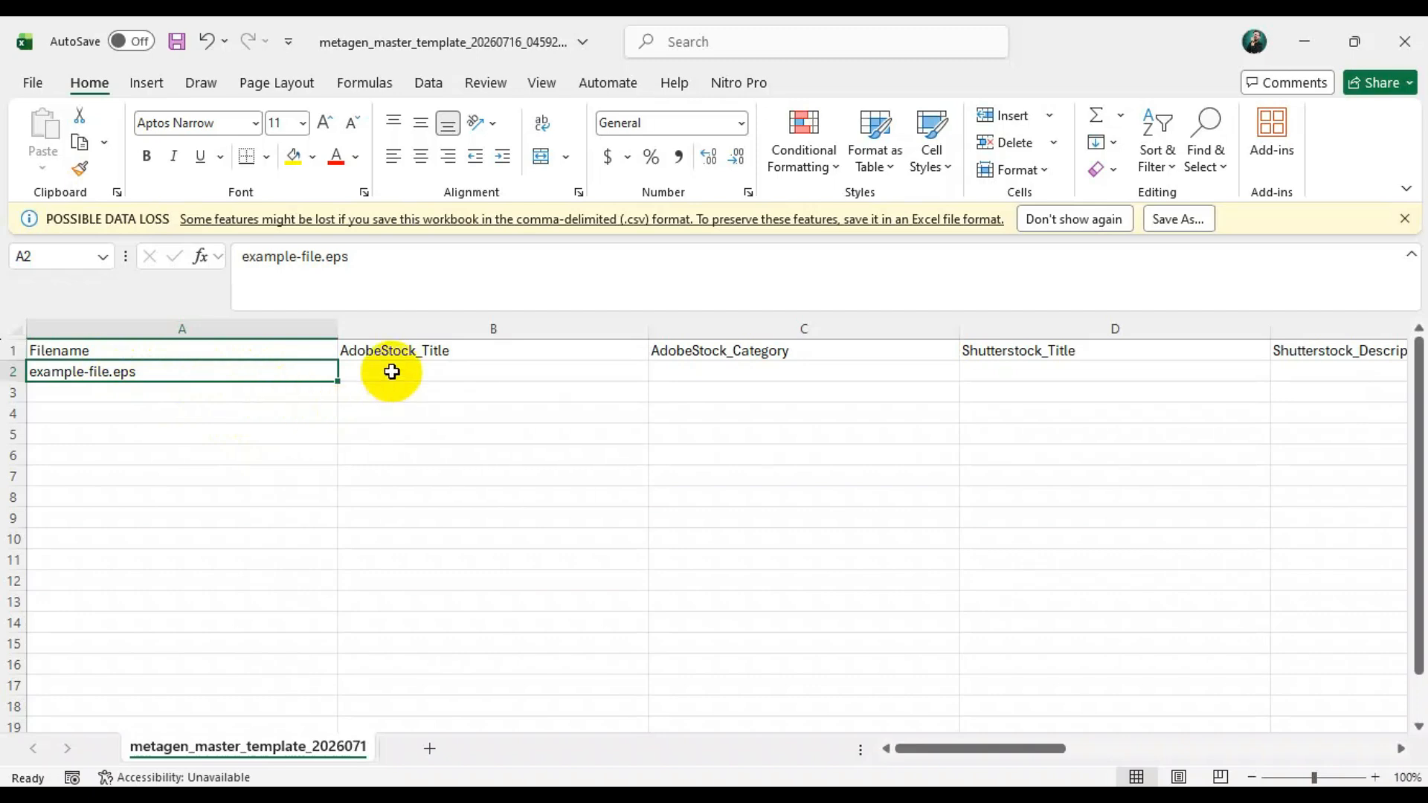
pyautogui.click(390, 372)
pyautogui.click(680, 379)
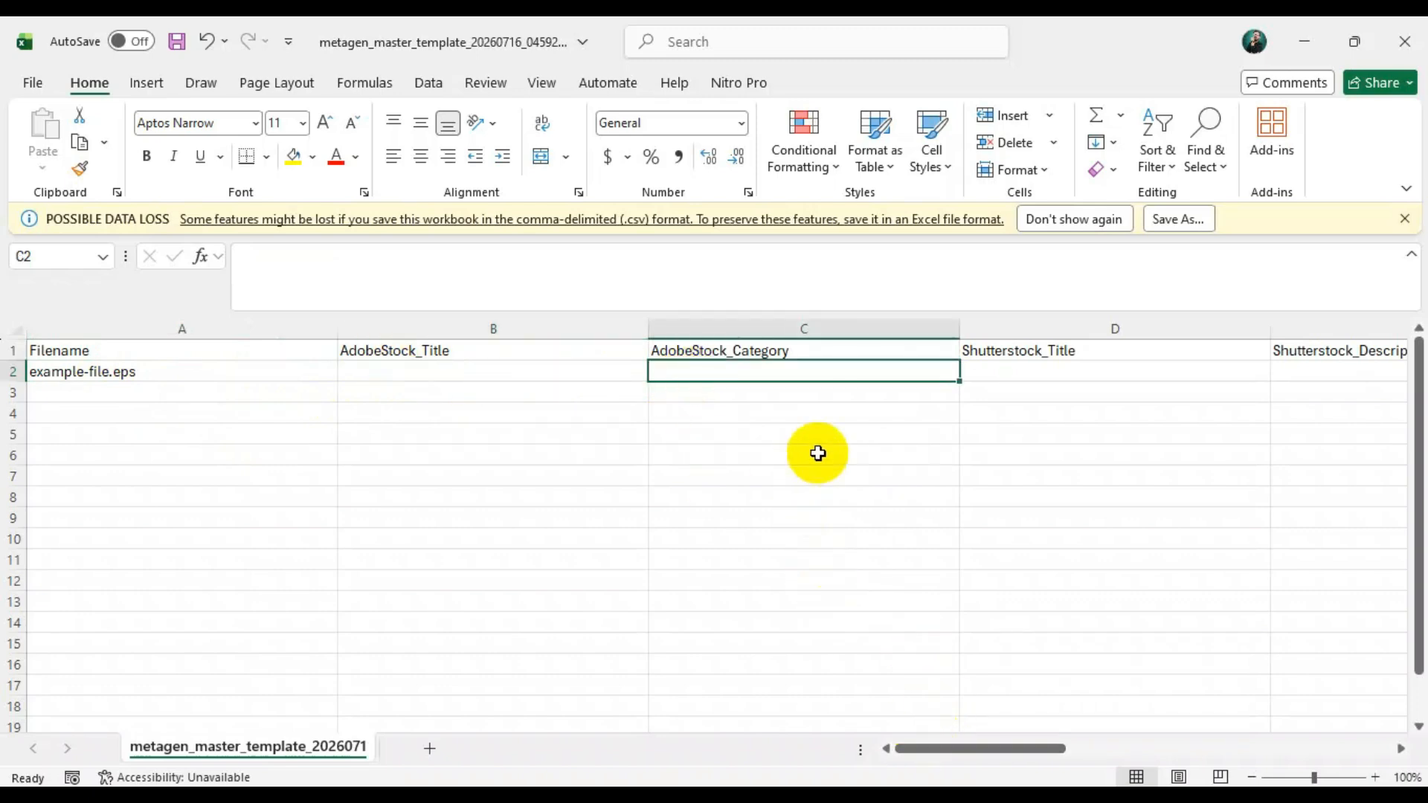
# - Look up the numbered Adobe Stock category list in the Notepad instructions, highlight part of the Animals entry, and return to the Excel template
pyautogui.click(446, 796)
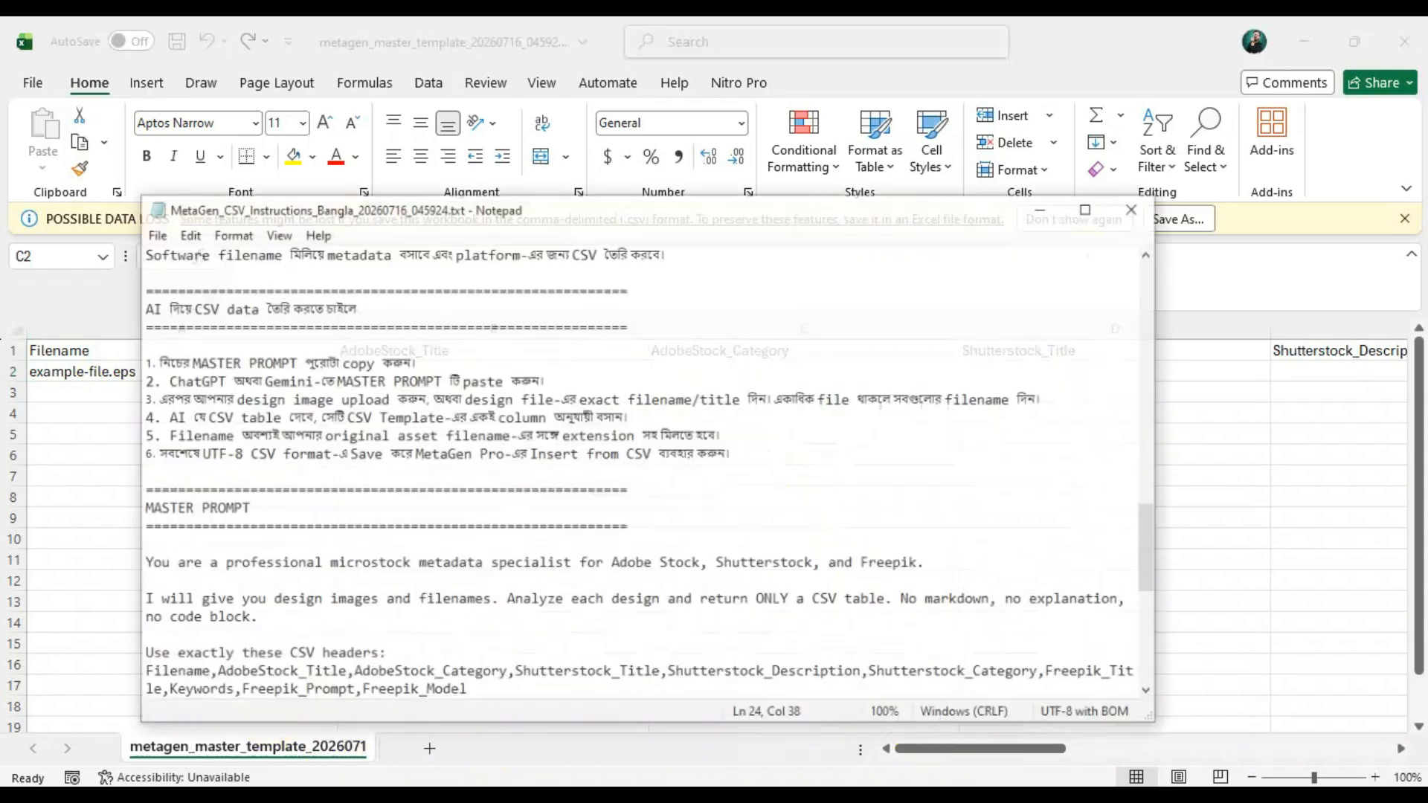
pyautogui.scroll(12, 345, 485)
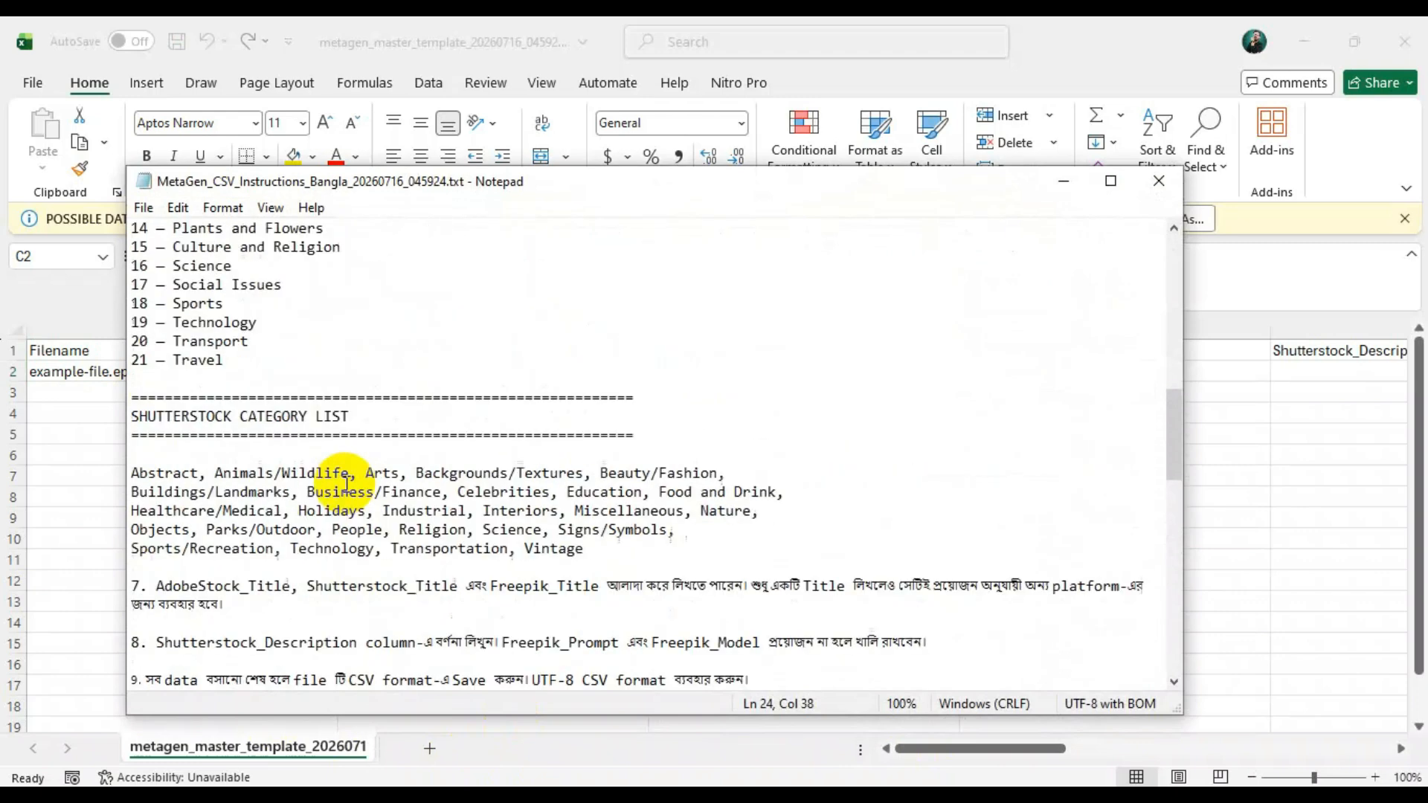
pyautogui.click(223, 284)
pyautogui.scroll(2, 233, 418)
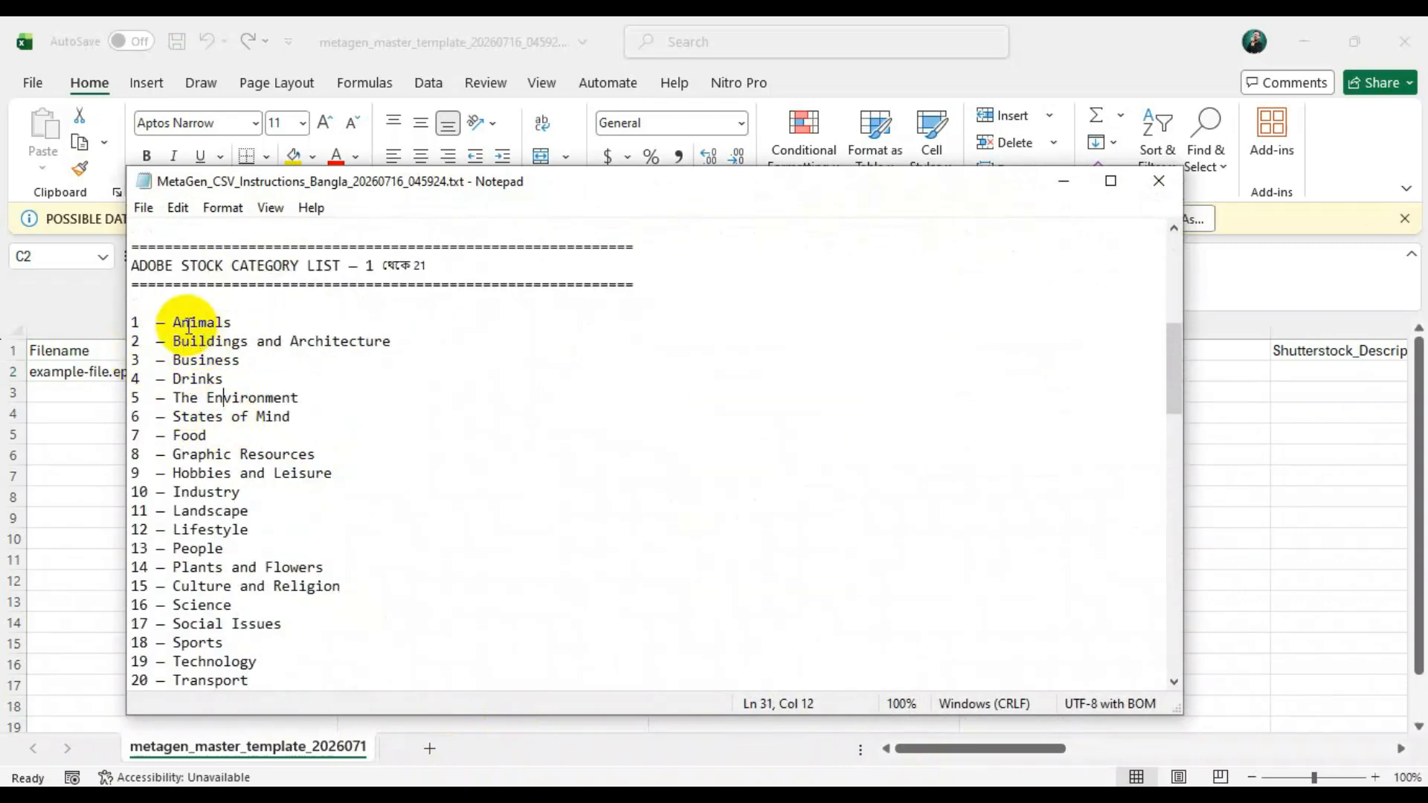
pyautogui.moveTo(190, 321); pyautogui.dragTo(235, 323)
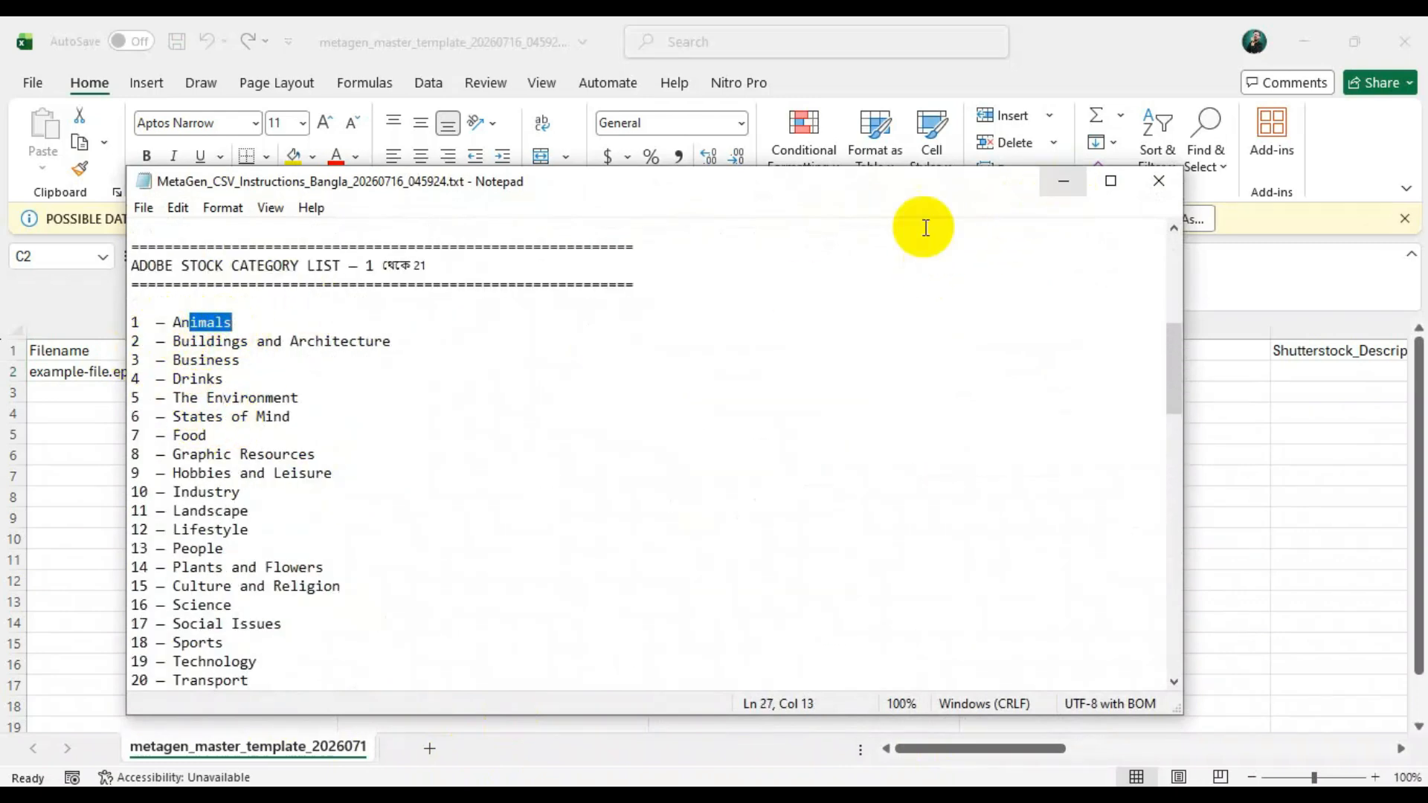
pyautogui.click(199, 341)
pyautogui.click(1063, 182)
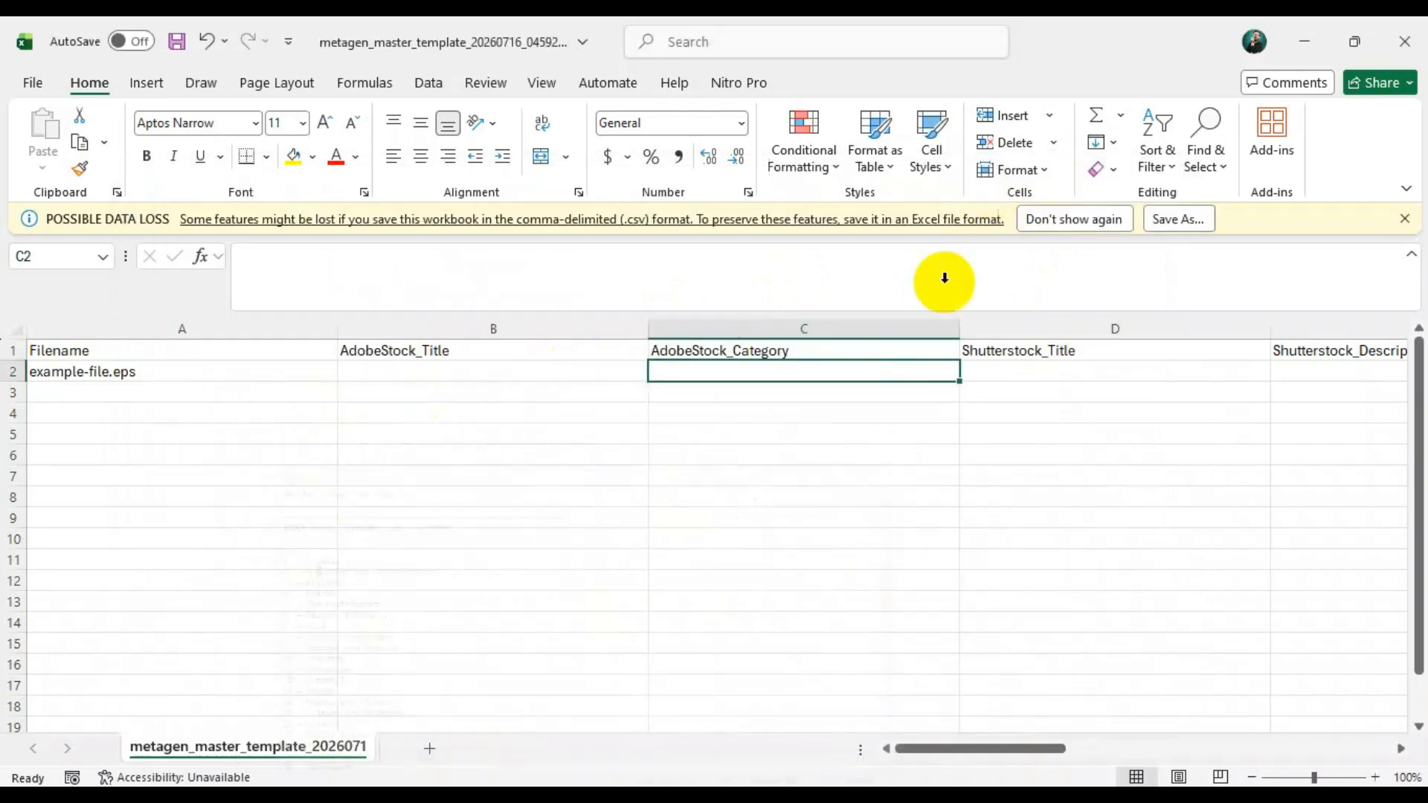
# - Review the template's Shutterstock_Title and remaining columns, and compare the AdobeStock_Title and Shutterstock_Title entry cells
pyautogui.click(1026, 370)
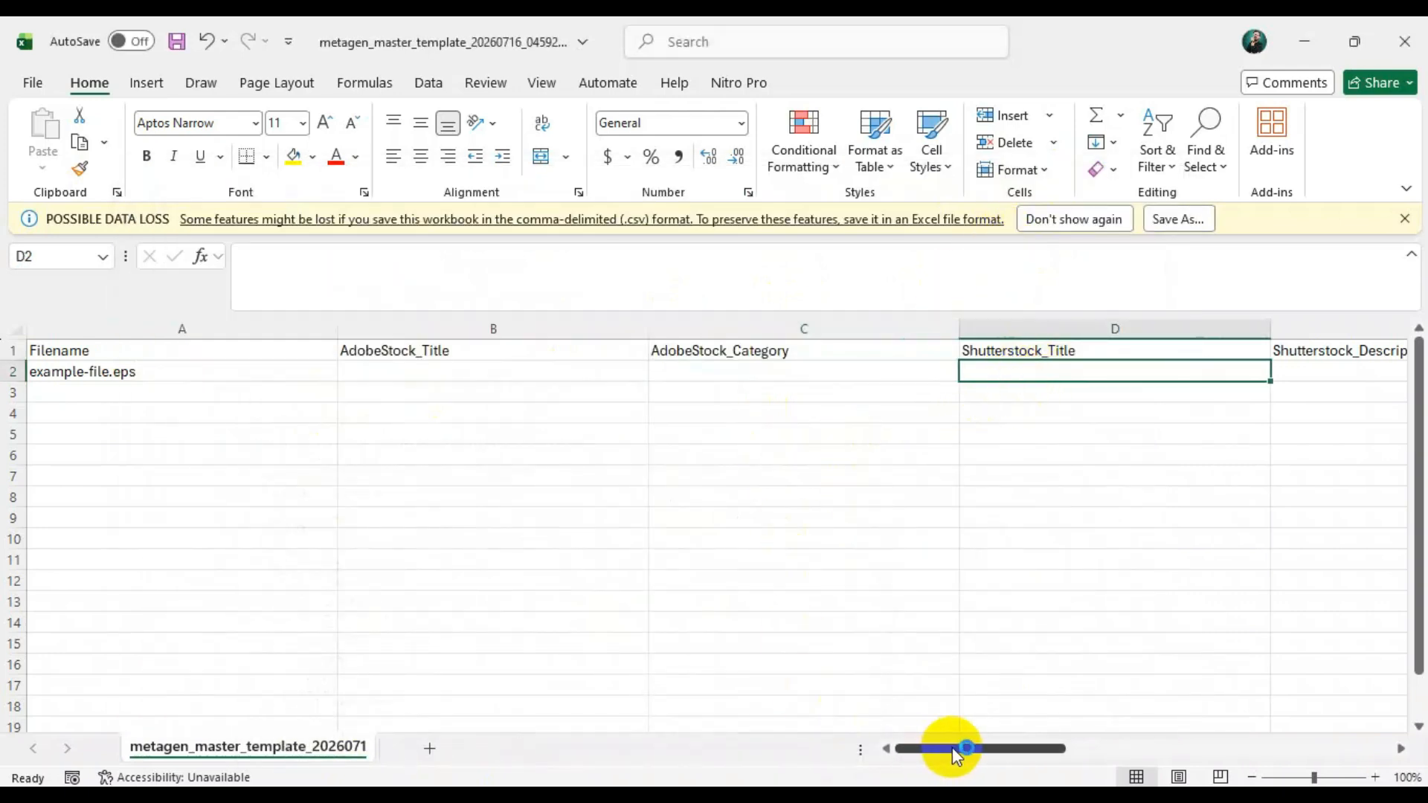
pyautogui.moveTo(950, 746); pyautogui.dragTo(405, 729)
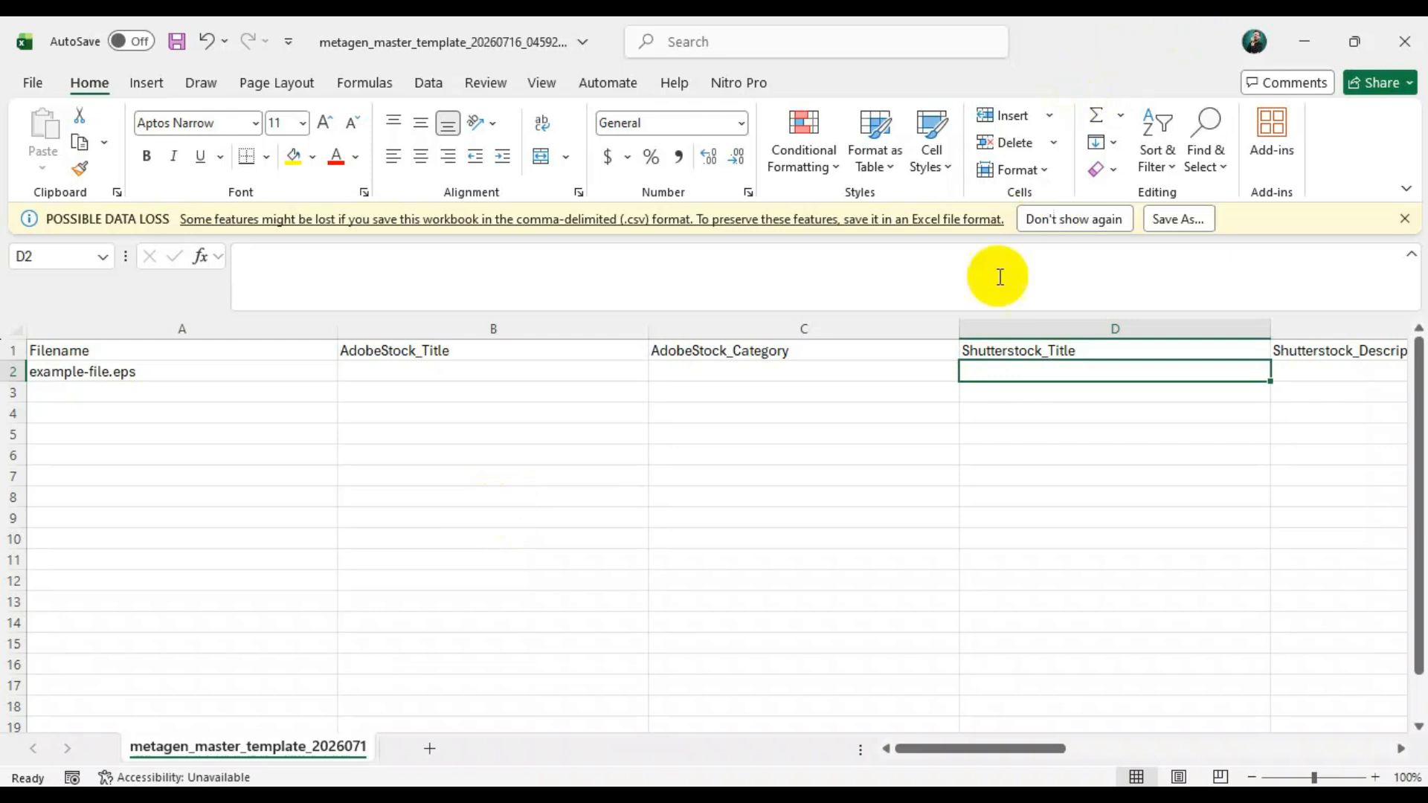
pyautogui.click(405, 376)
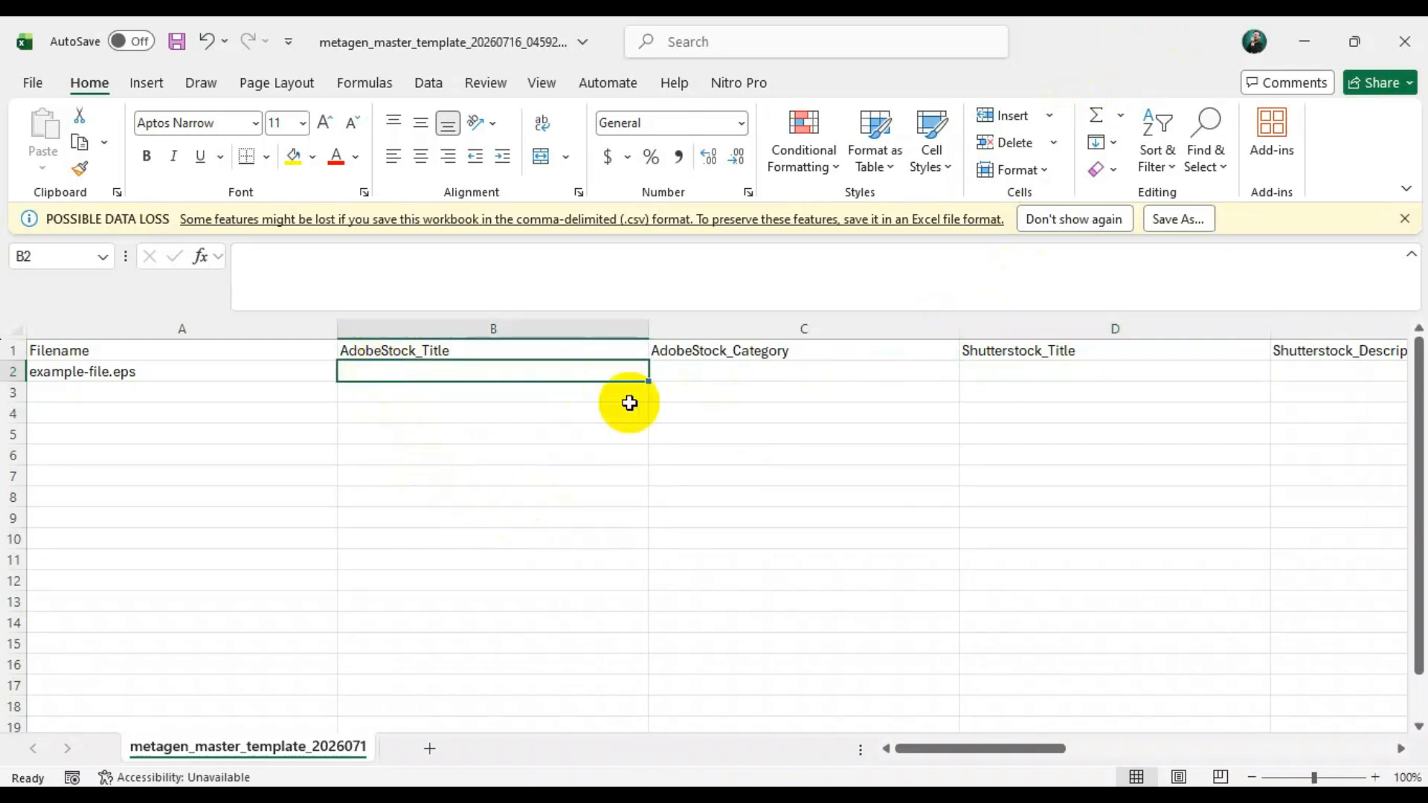
pyautogui.click(1128, 371)
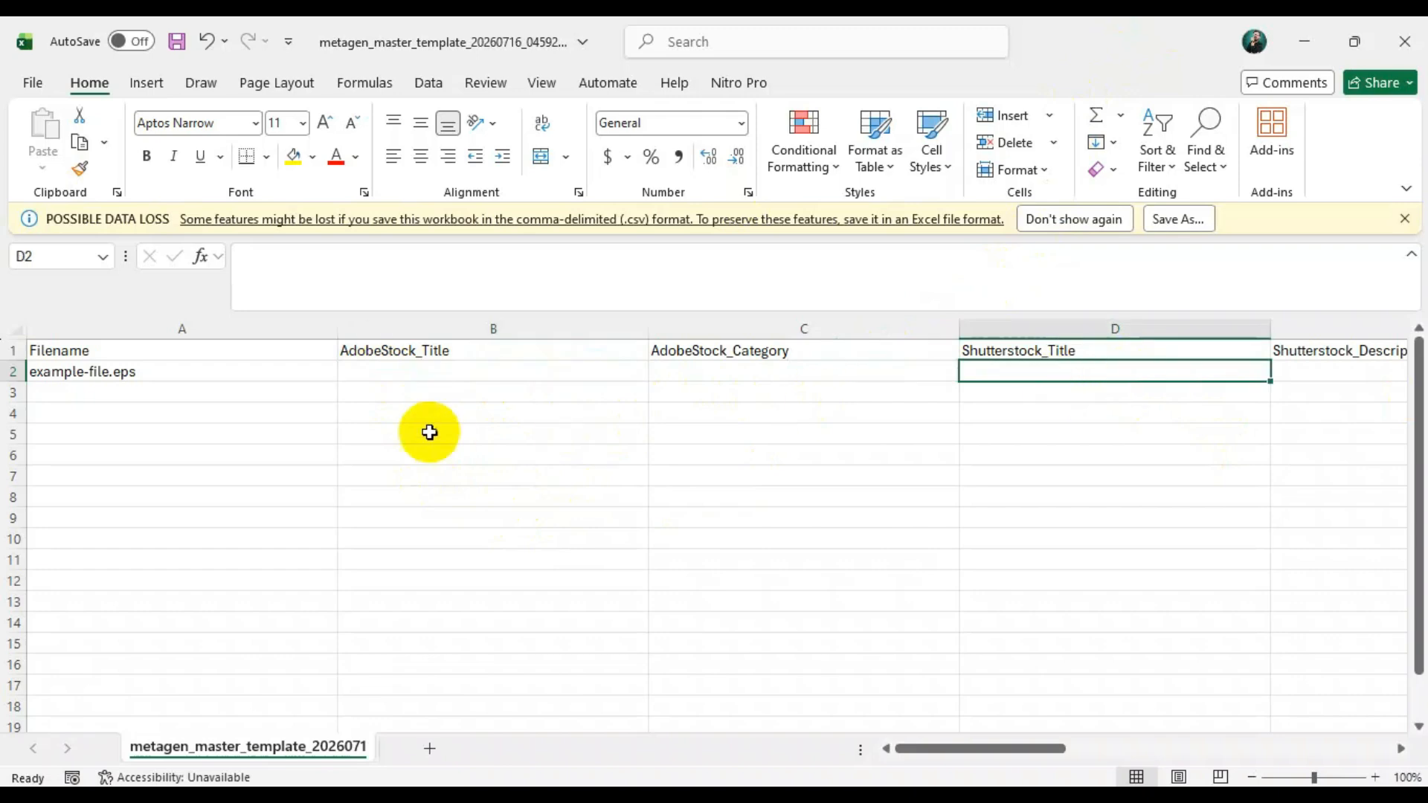
# - Review the template's AdobeStock, Shutterstock, Freepik and Keywords columns, and return to the first entry in the Filename column
pyautogui.click(481, 374)
pyautogui.press('Tab')
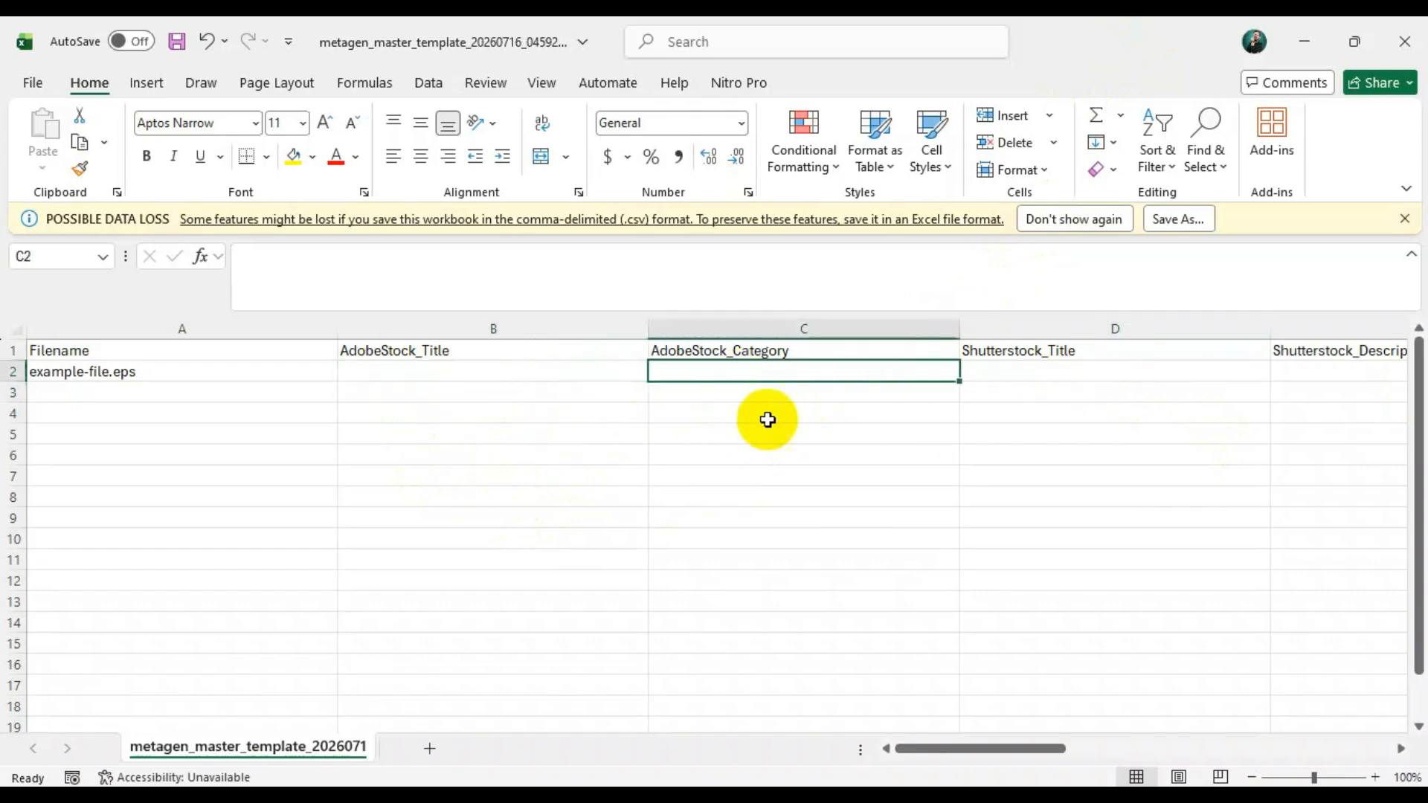
pyautogui.moveTo(979, 749); pyautogui.dragTo(1151, 743)
pyautogui.click(1071, 369)
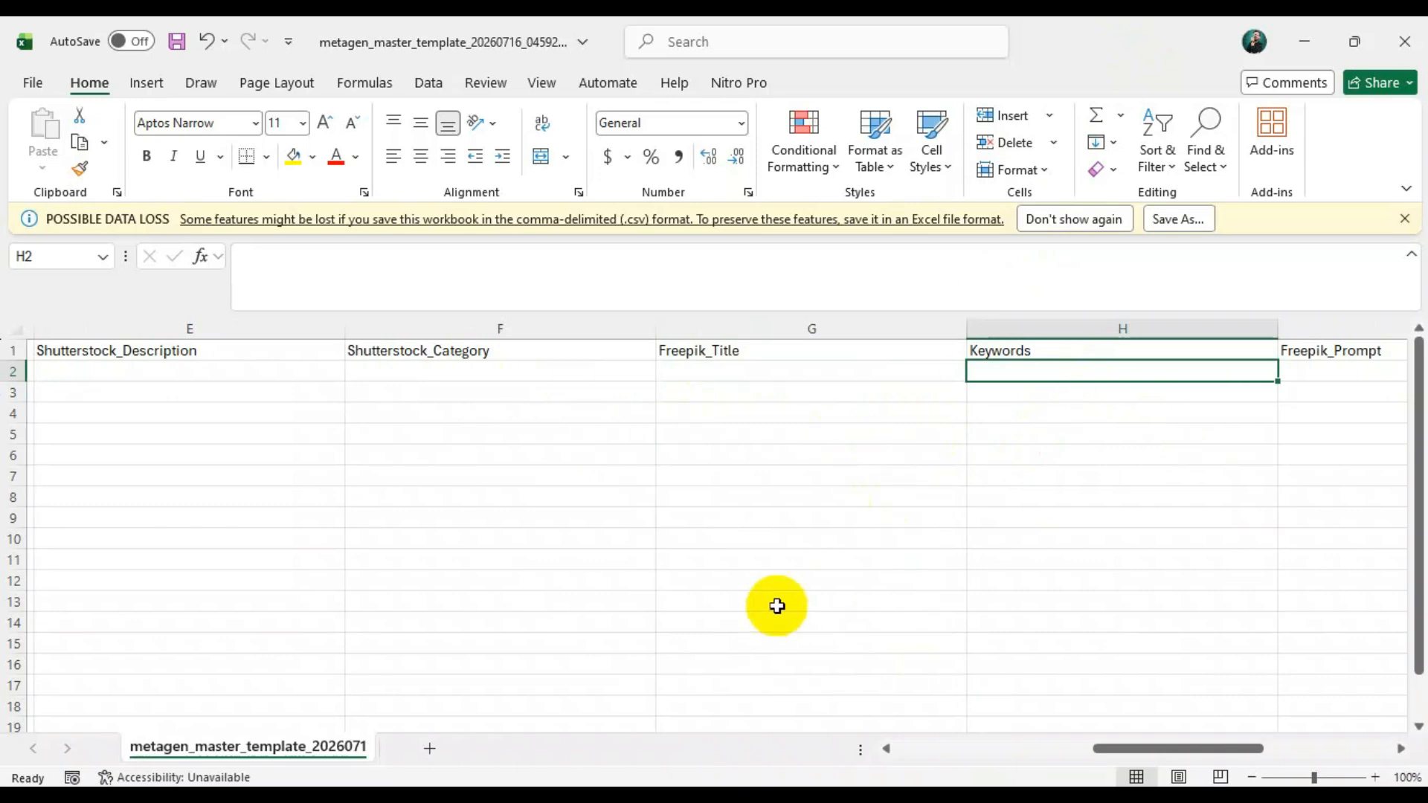
pyautogui.scroll(-1, 203, 523)
pyautogui.scroll(1, 178, 506)
pyautogui.press('Left')
pyautogui.press('Left')
pyautogui.press('Left')
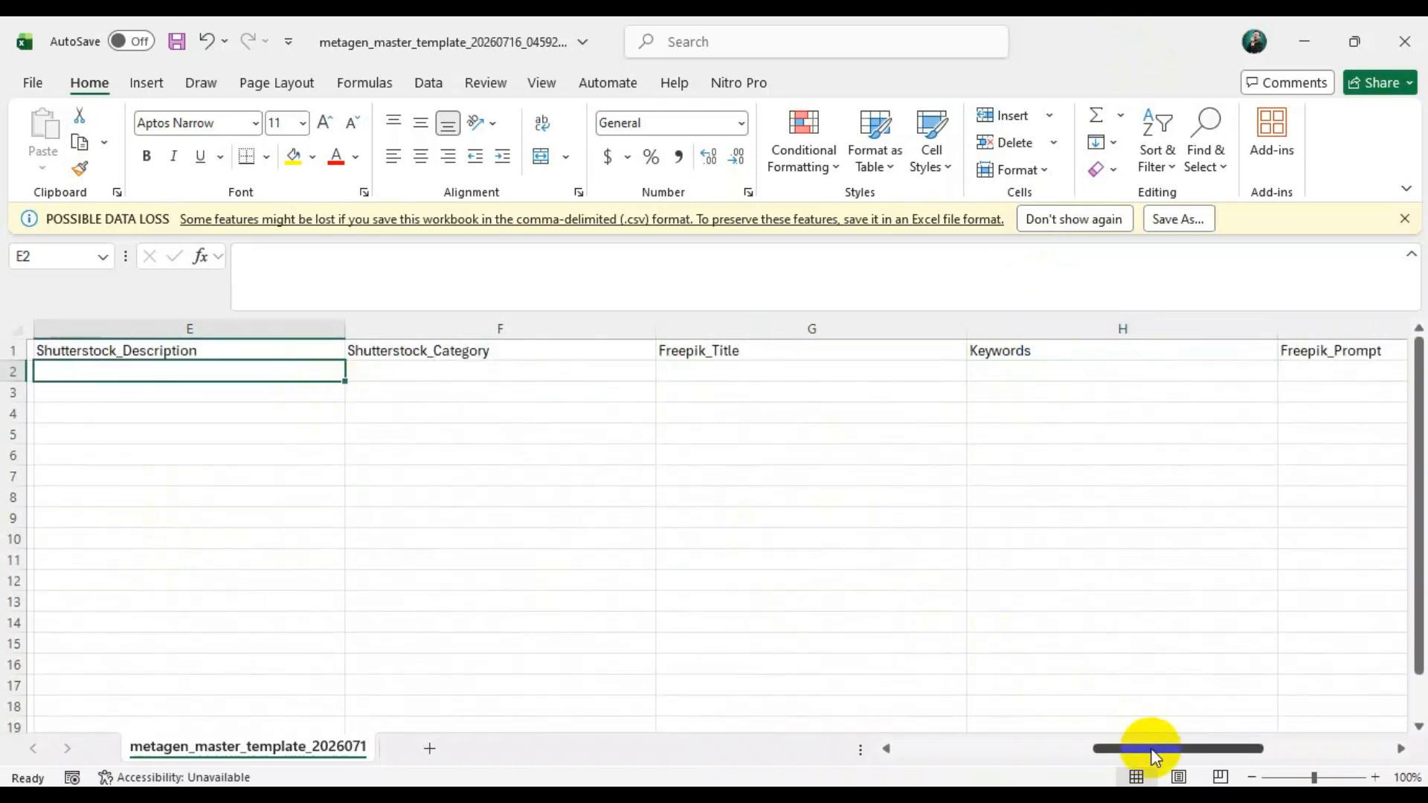
pyautogui.moveTo(1148, 749); pyautogui.dragTo(322, 494)
pyautogui.click(153, 386)
pyautogui.click(152, 373)
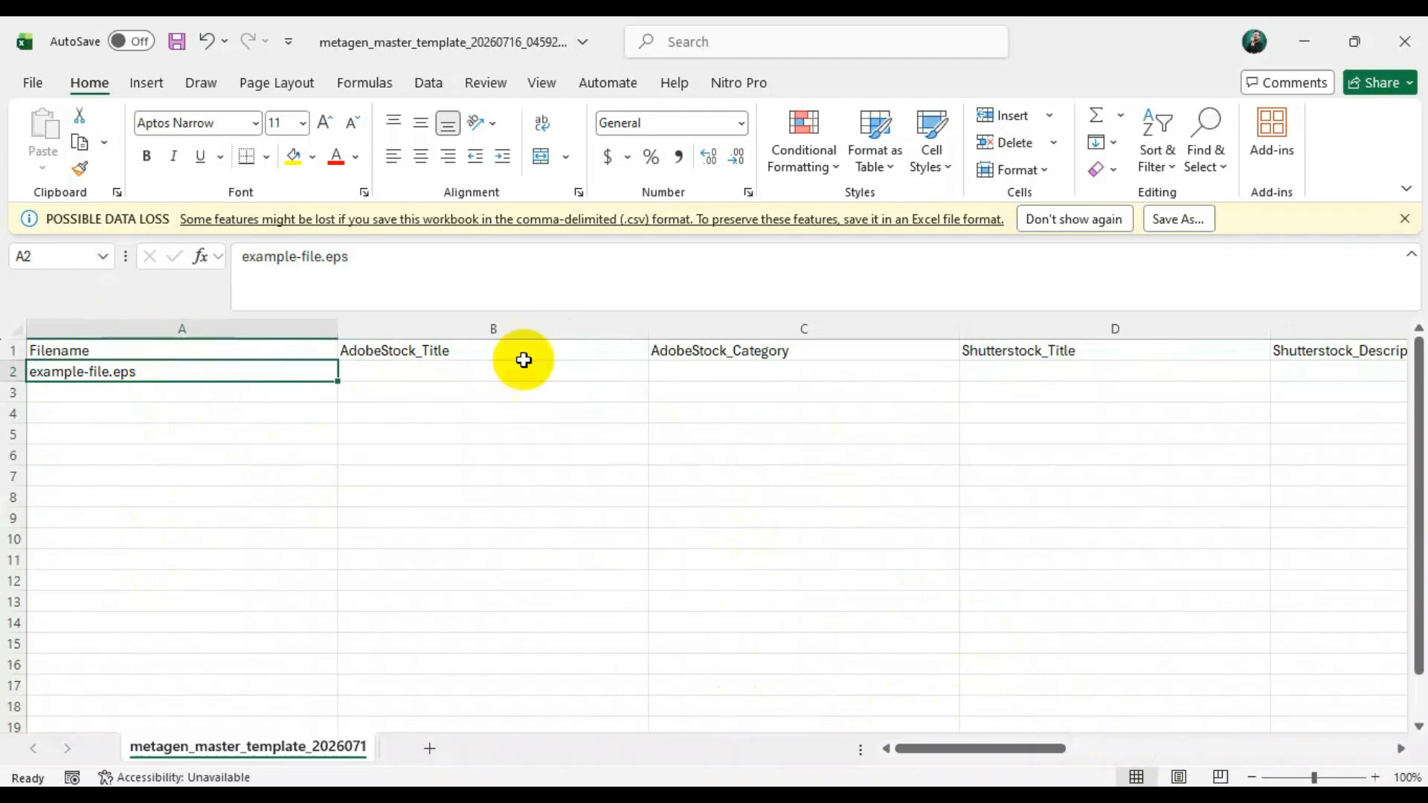
# - Copy the four filenames from the adobestock_metadata sheet and switch to the template's first Filename entry cell for pasting
pyautogui.click(1402, 42)
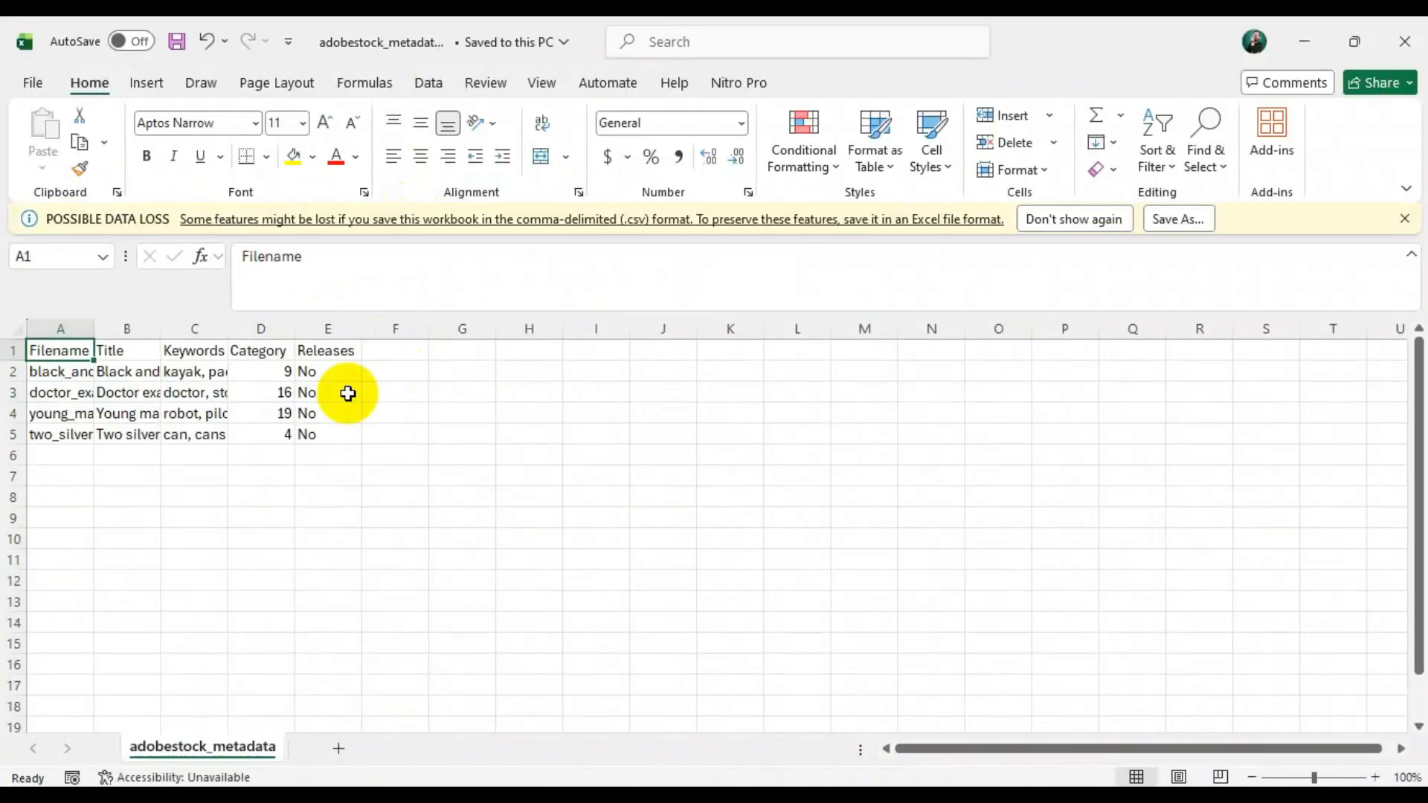
pyautogui.moveTo(57, 374); pyautogui.dragTo(74, 464)
pyautogui.hotkey('ctrl', 'c')
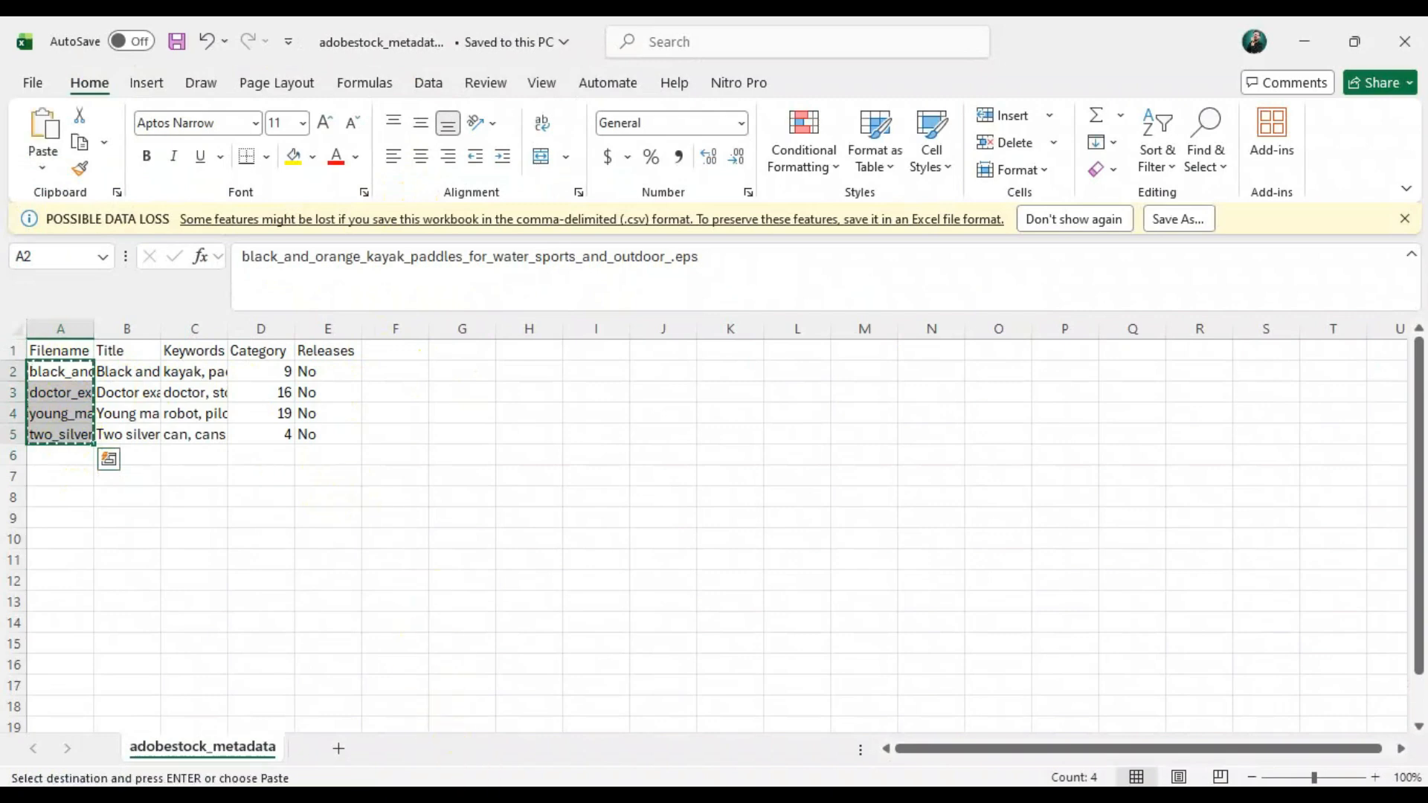
pyautogui.moveTo(448, 785)
pyautogui.click(376, 707)
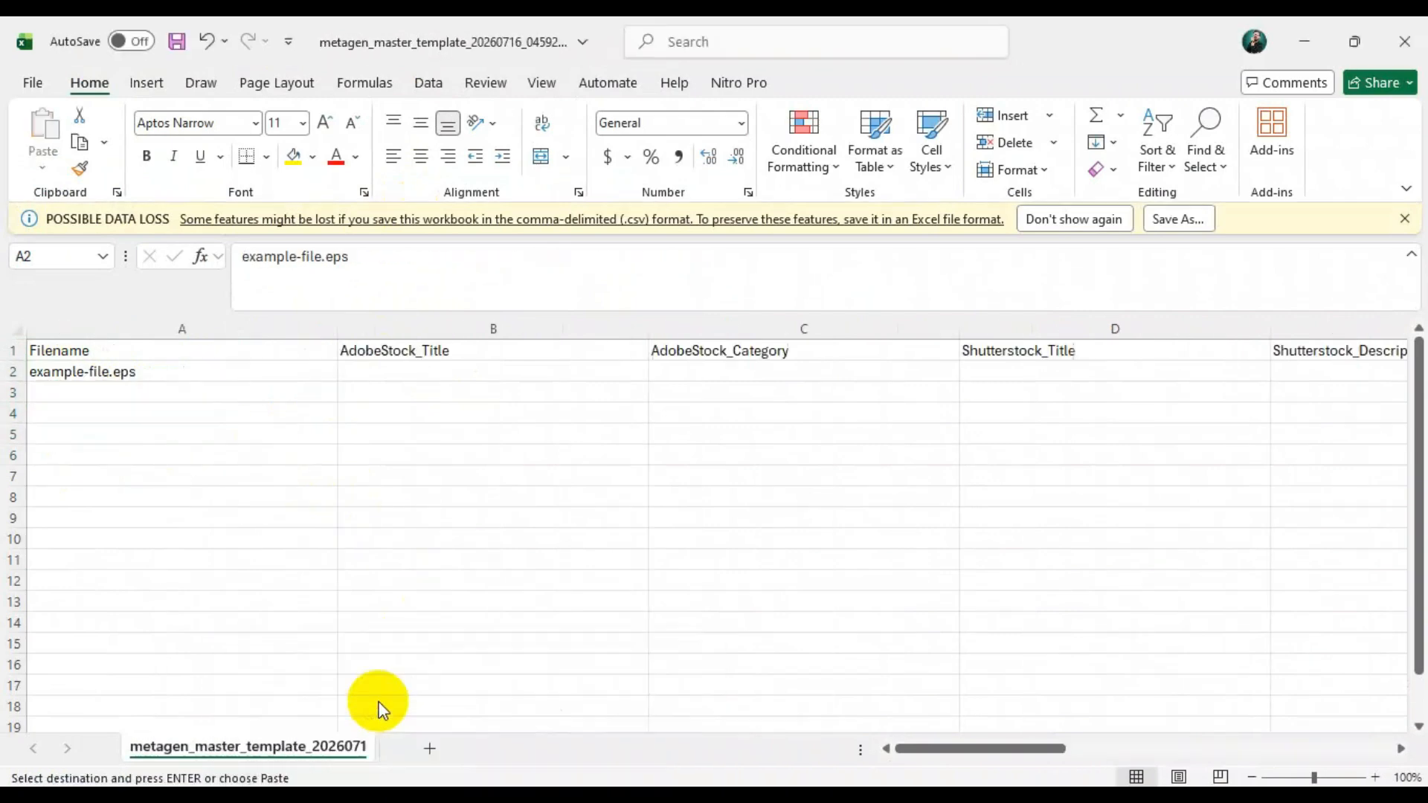
pyautogui.click(79, 372)
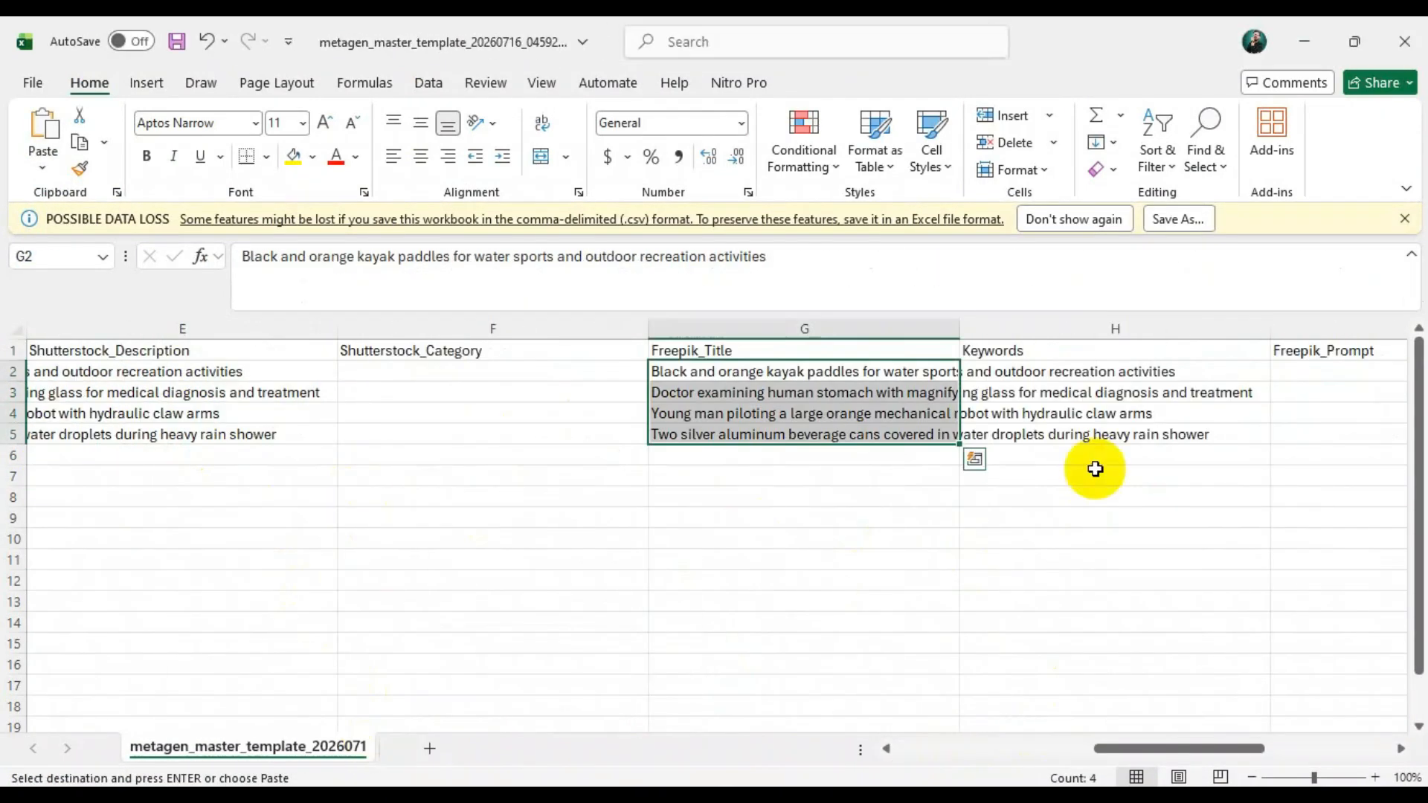
# - Paste the four copied keyword lists into the template's Keywords column starting at H2, and save the CSV file
pyautogui.hscroll(3, 1093, 468)
pyautogui.click(539, 372)
pyautogui.hotkey('ctrl', 'v')
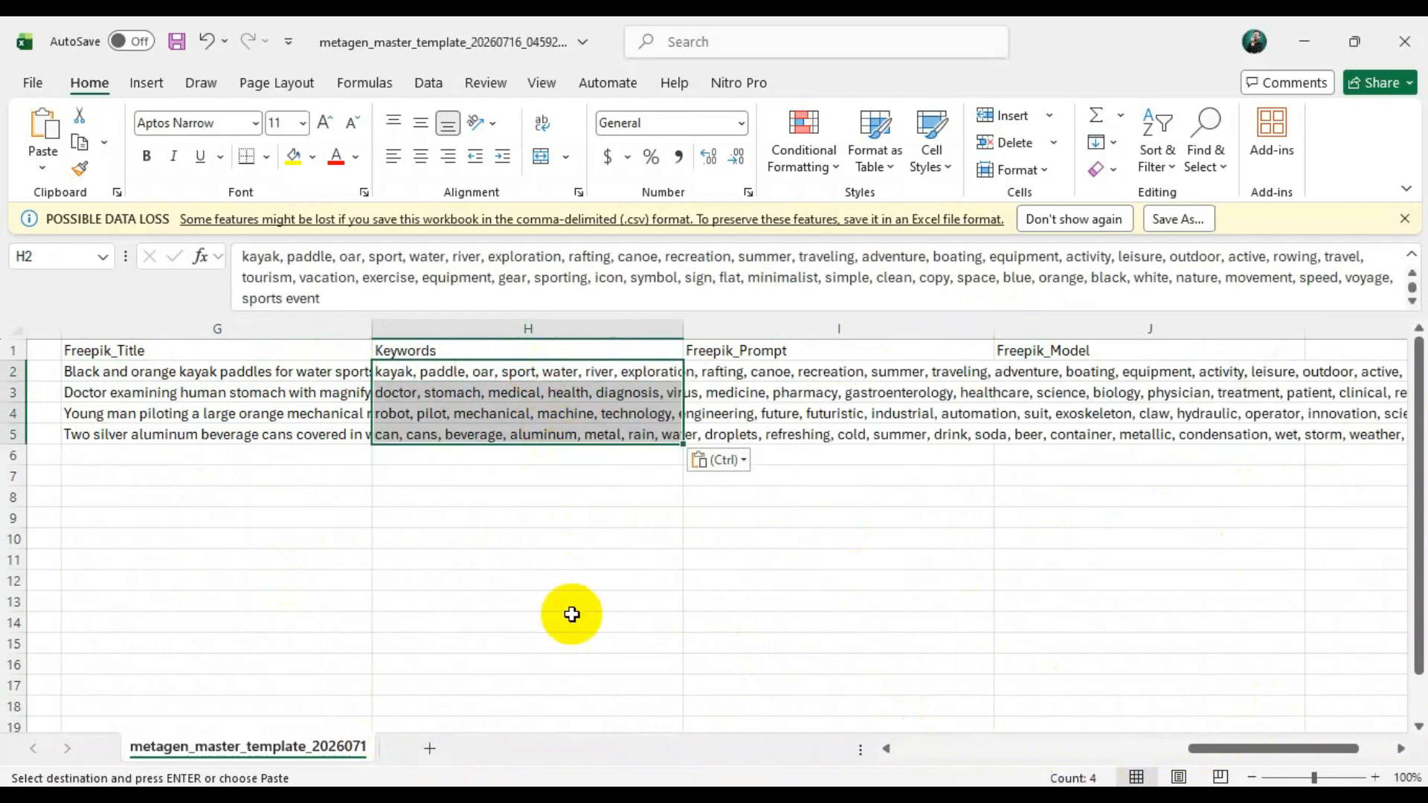
pyautogui.hotkey('ctrl', 's')
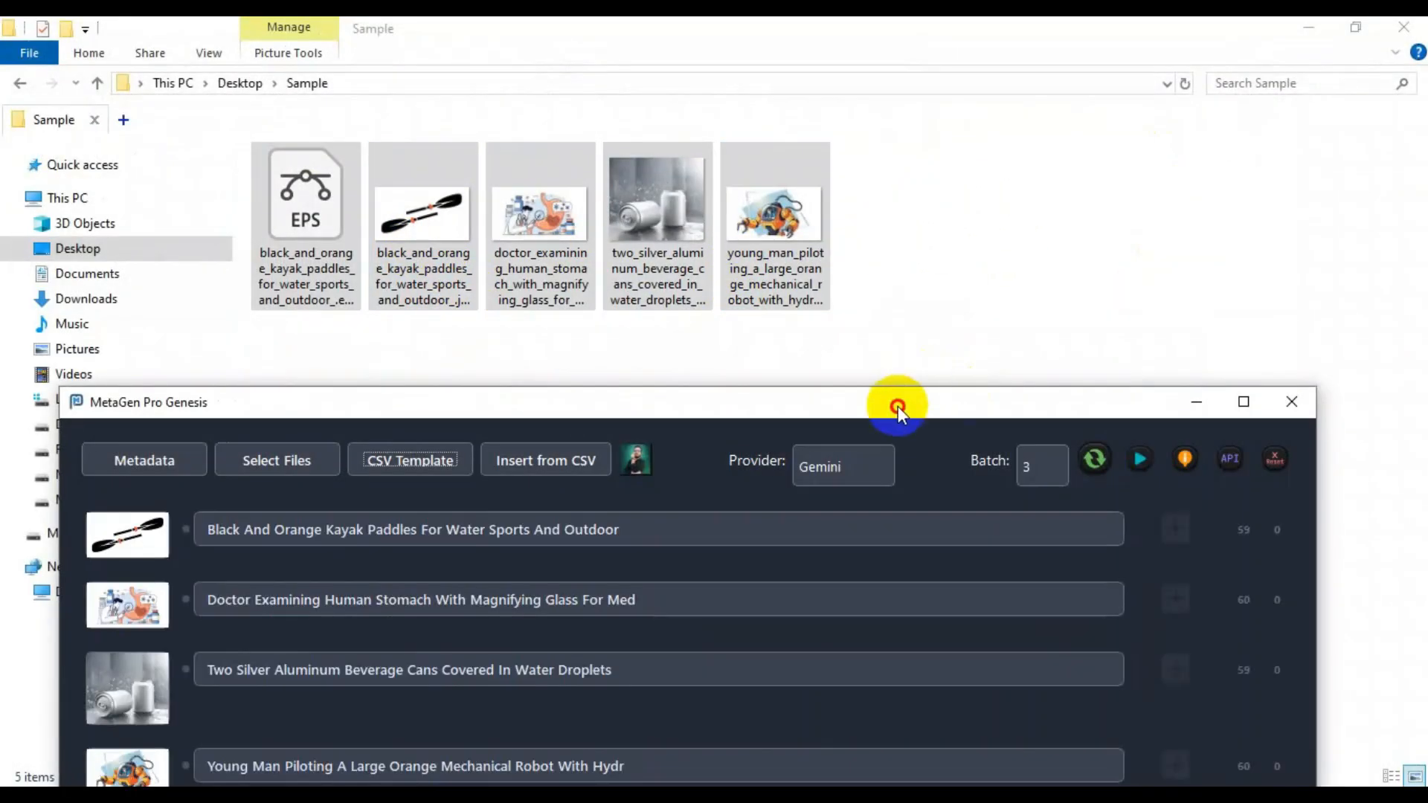
# - Reposition the MetaGen Pro Genesis window and go through the title fields of the four loaded images
pyautogui.moveTo(898, 406); pyautogui.dragTo(979, 260)
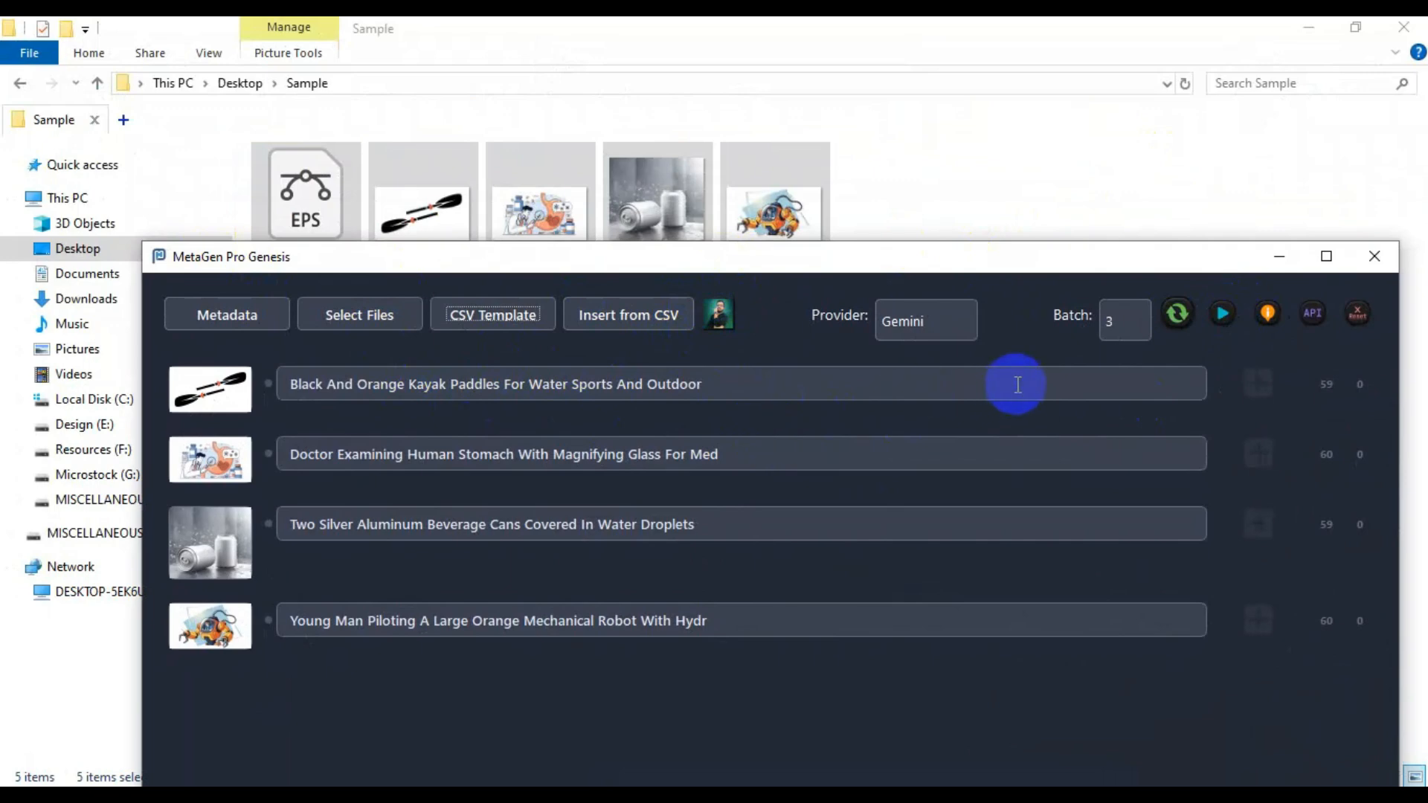
pyautogui.moveTo(822, 256); pyautogui.dragTo(765, 396)
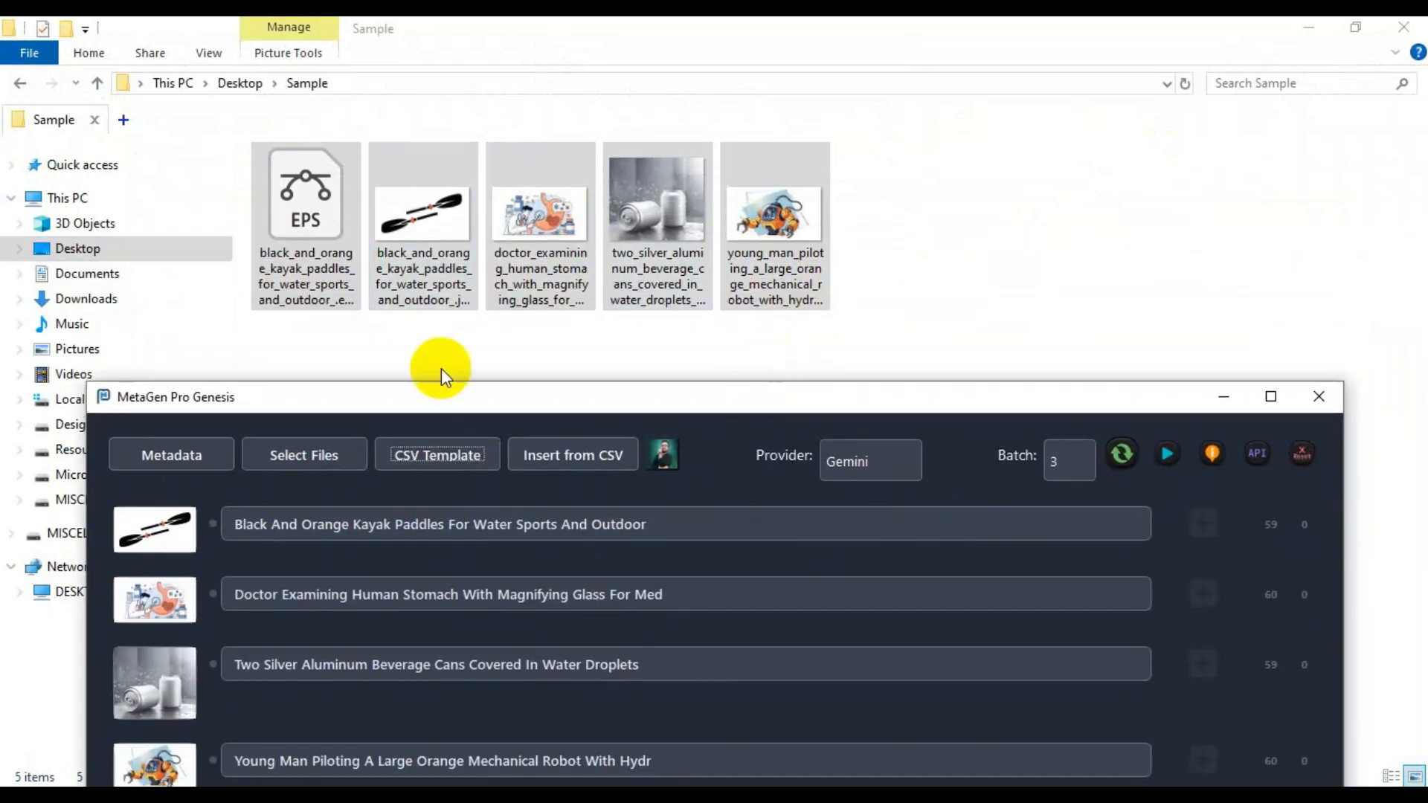
pyautogui.moveTo(575, 395); pyautogui.dragTo(719, 125)
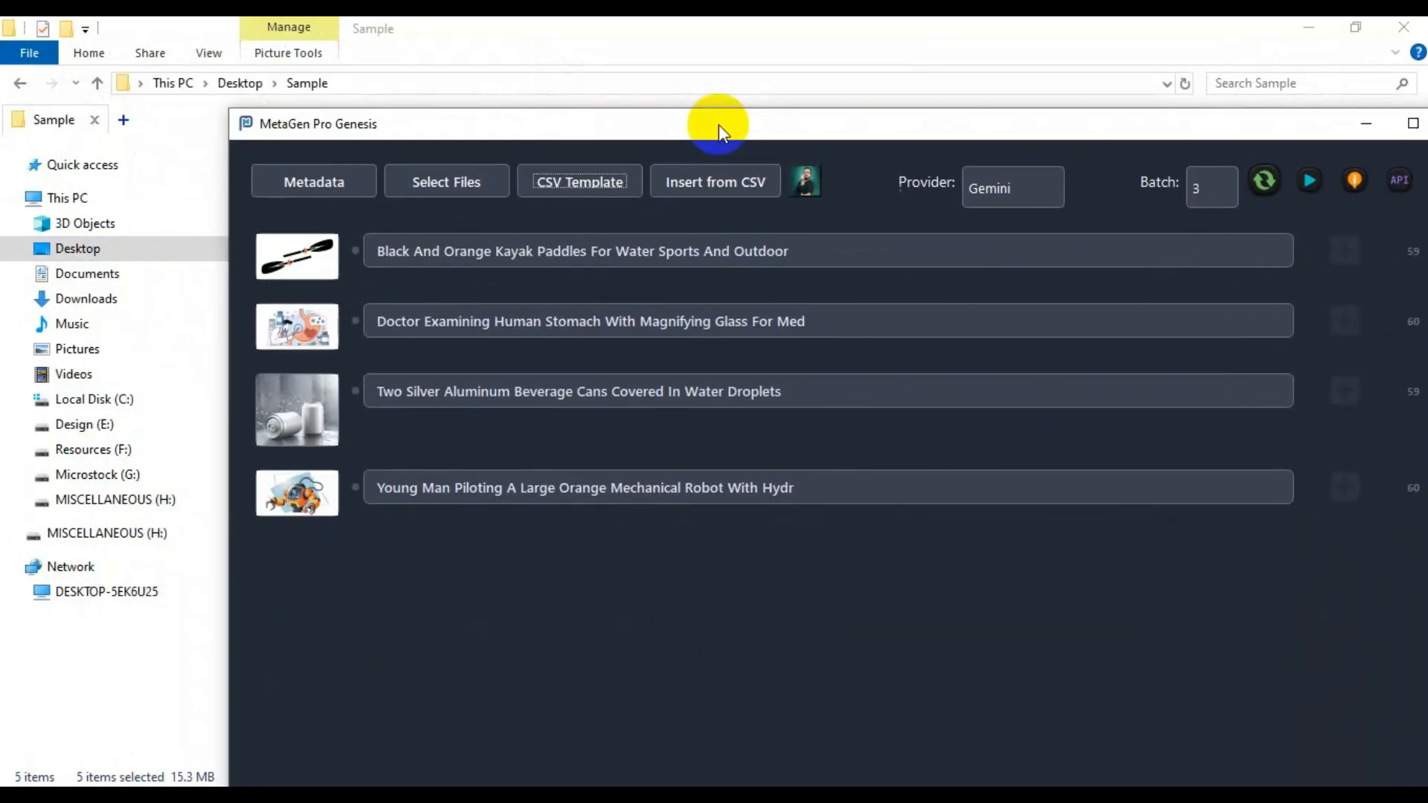
pyautogui.click(805, 244)
pyautogui.click(423, 328)
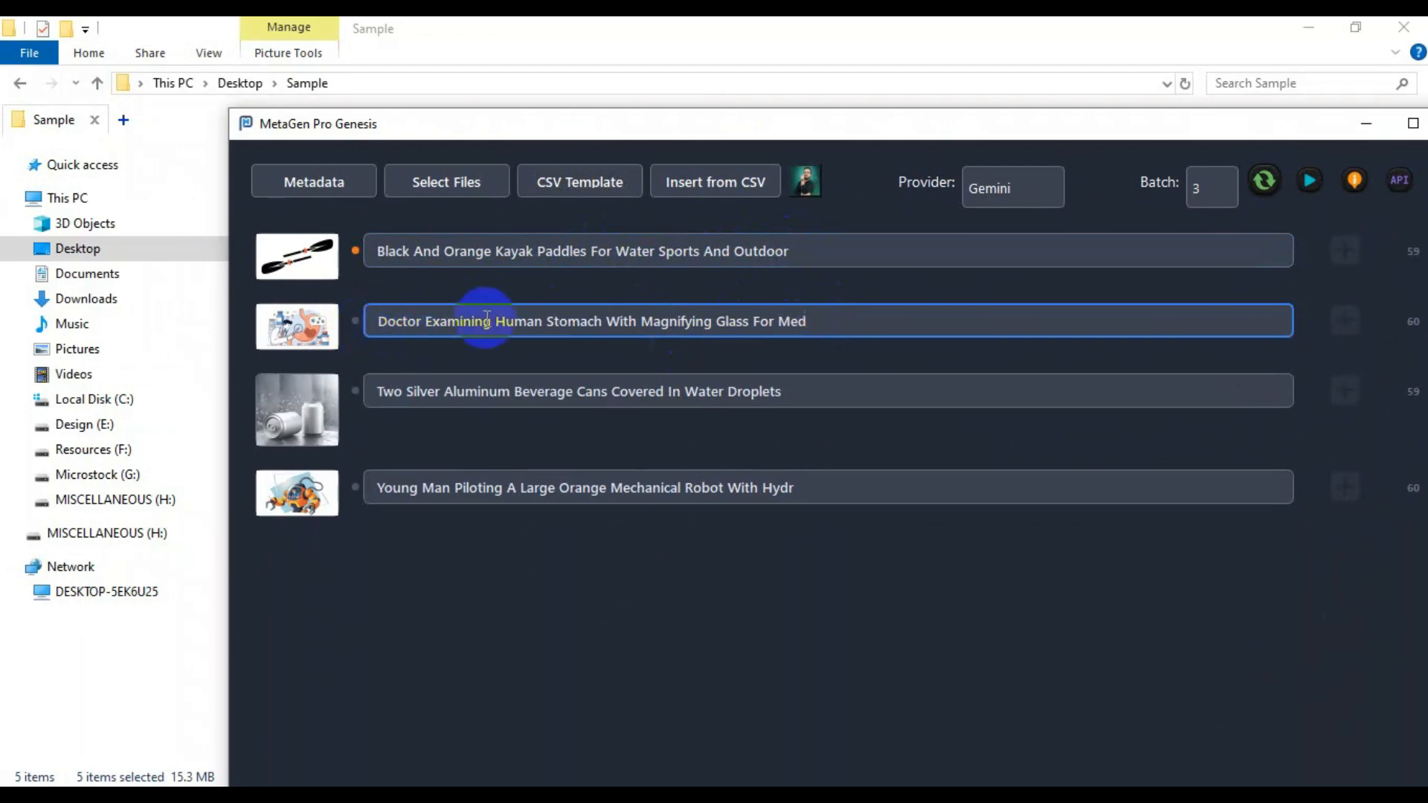
pyautogui.click(586, 397)
pyautogui.click(617, 483)
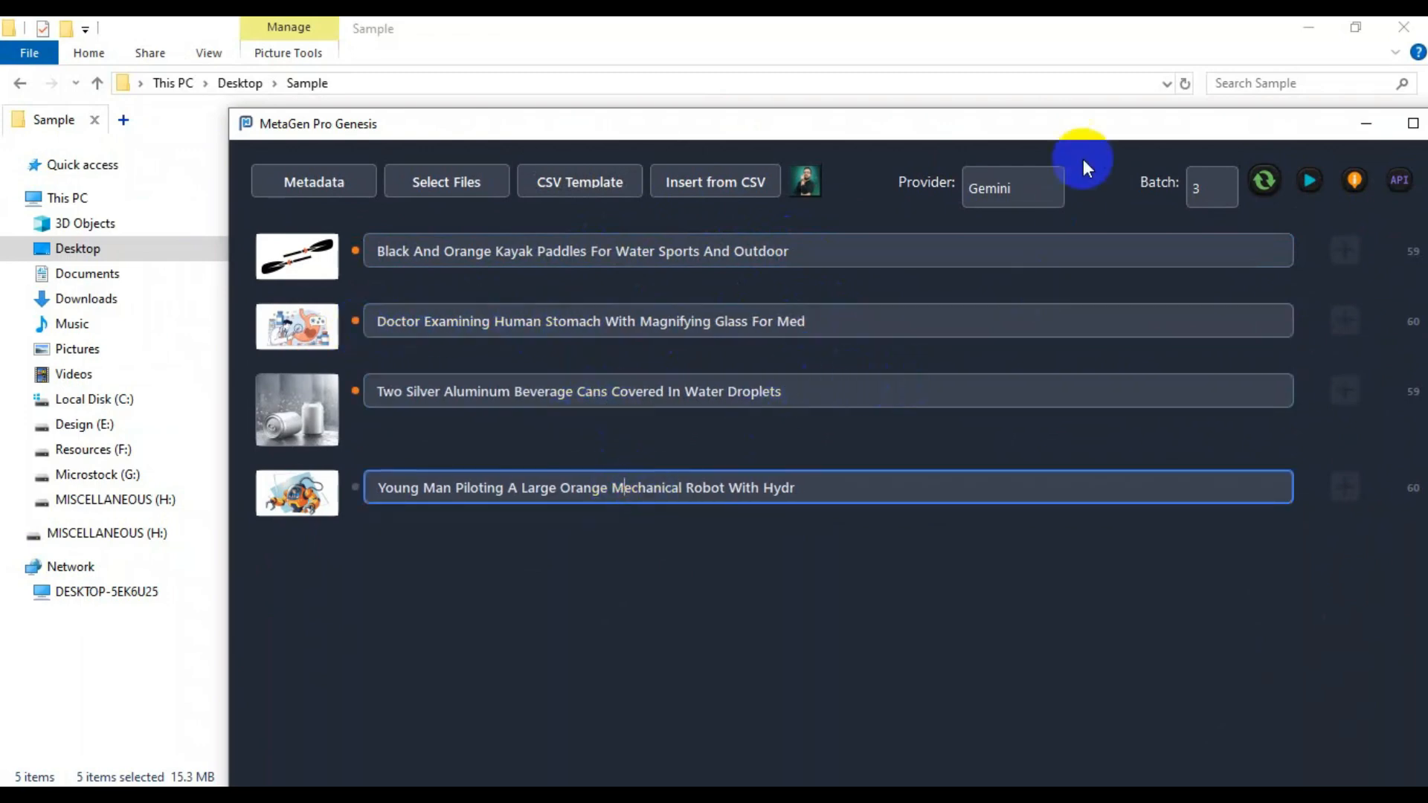
# - Check the Desktop folder for the template CSV file and return to MetaGen Pro Genesis
pyautogui.moveTo(1100, 128); pyautogui.dragTo(1026, 328)
pyautogui.click(97, 84)
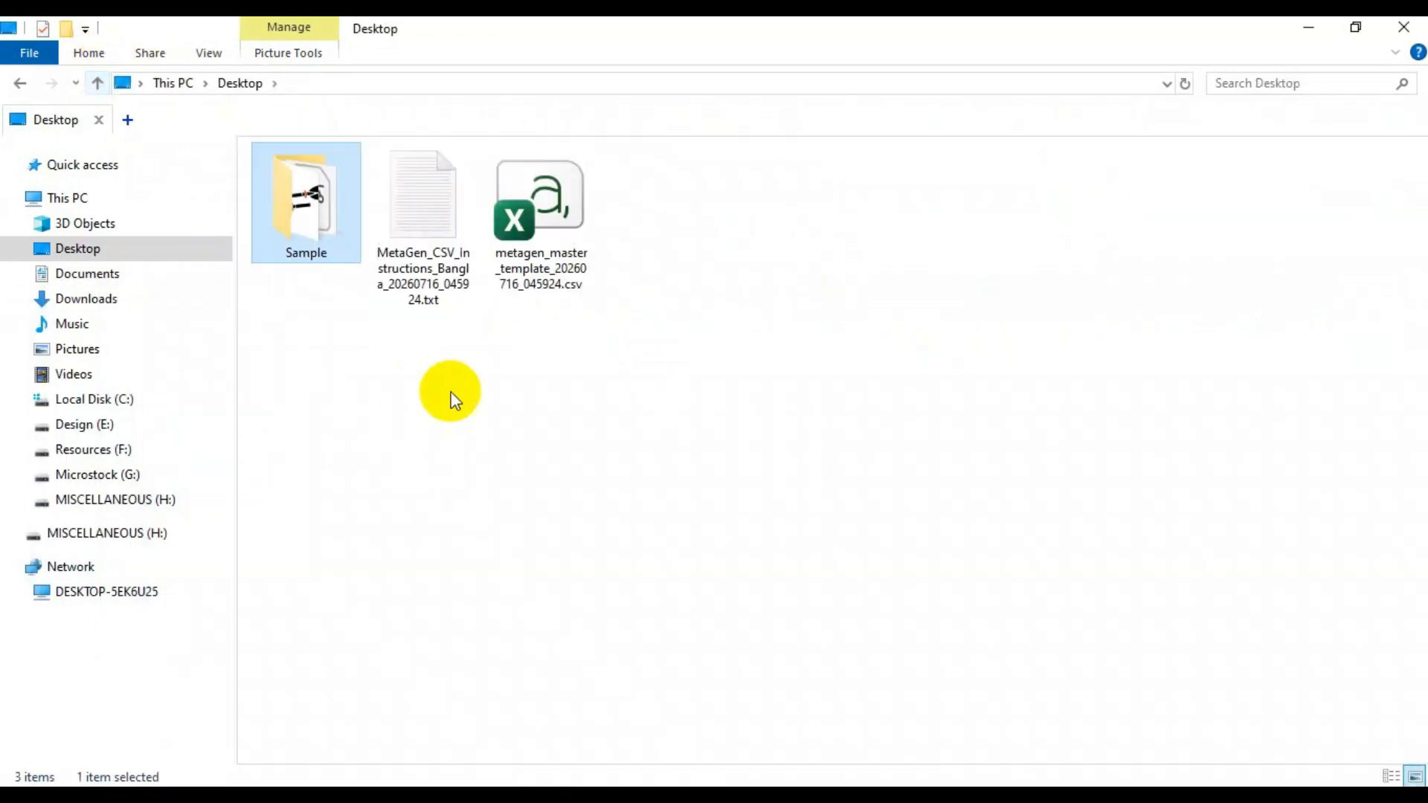
pyautogui.click(412, 793)
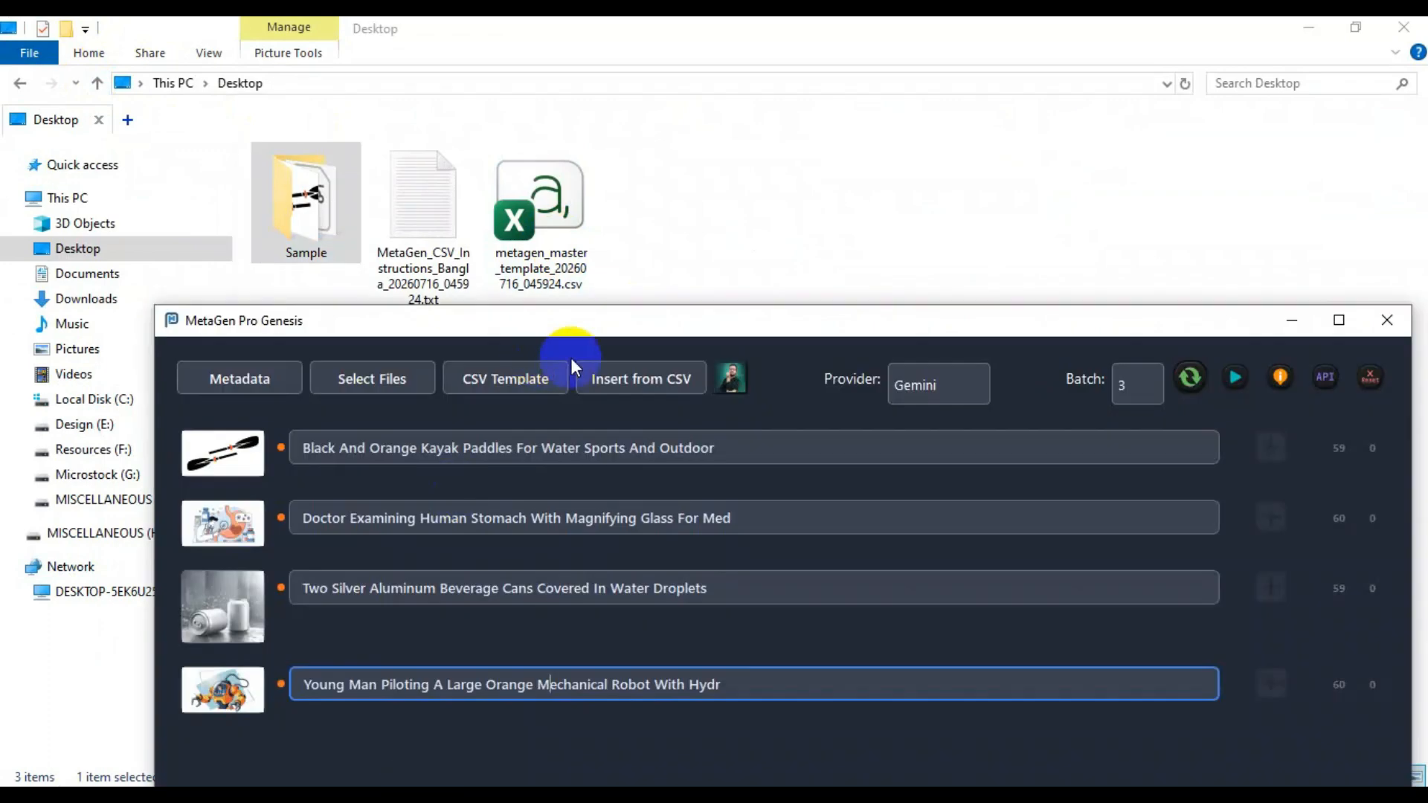
pyautogui.moveTo(617, 328); pyautogui.dragTo(635, 139)
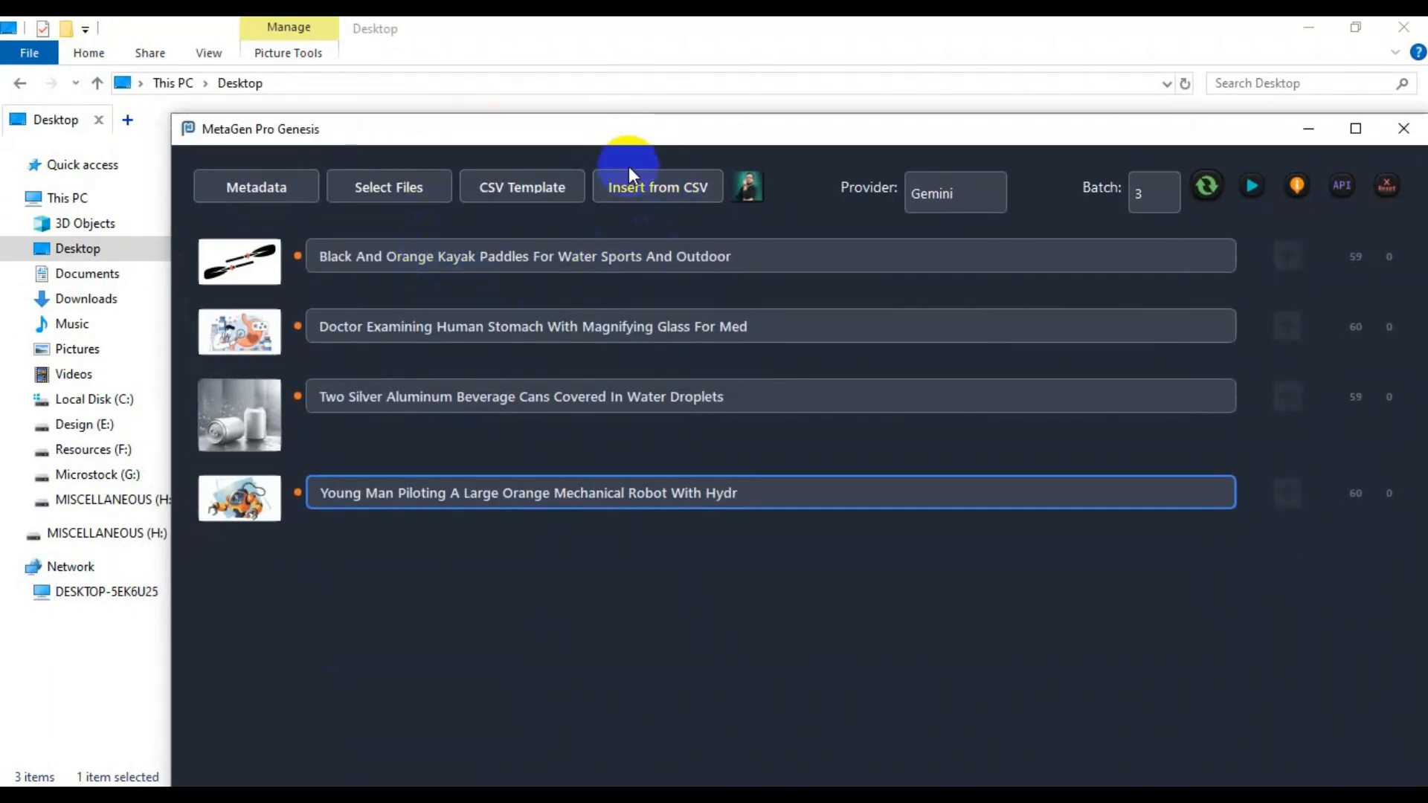
# - Insert the titles and keywords from the metagen_master_template_20260716_045924.csv file on the Desktop
pyautogui.click(680, 185)
pyautogui.click(292, 359)
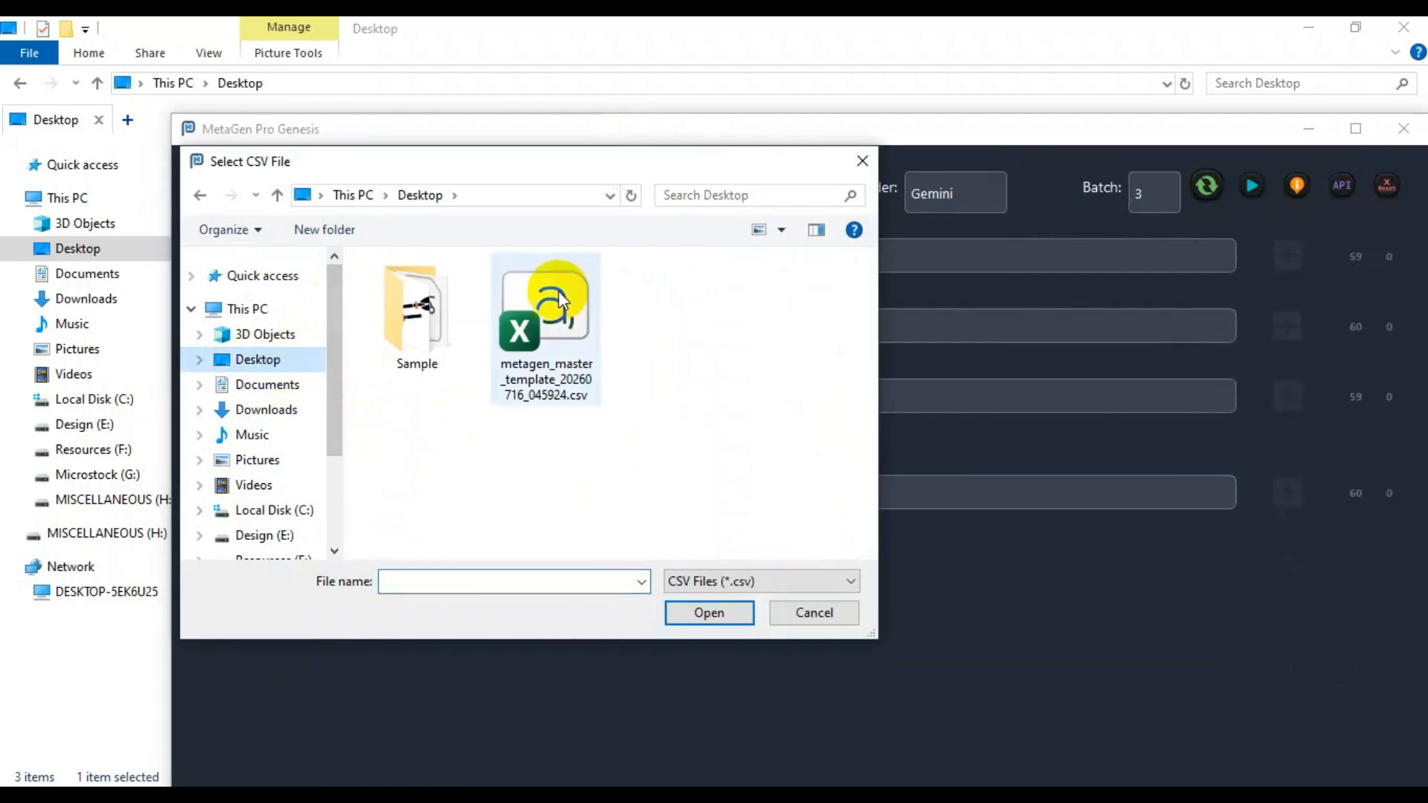
pyautogui.click(584, 340)
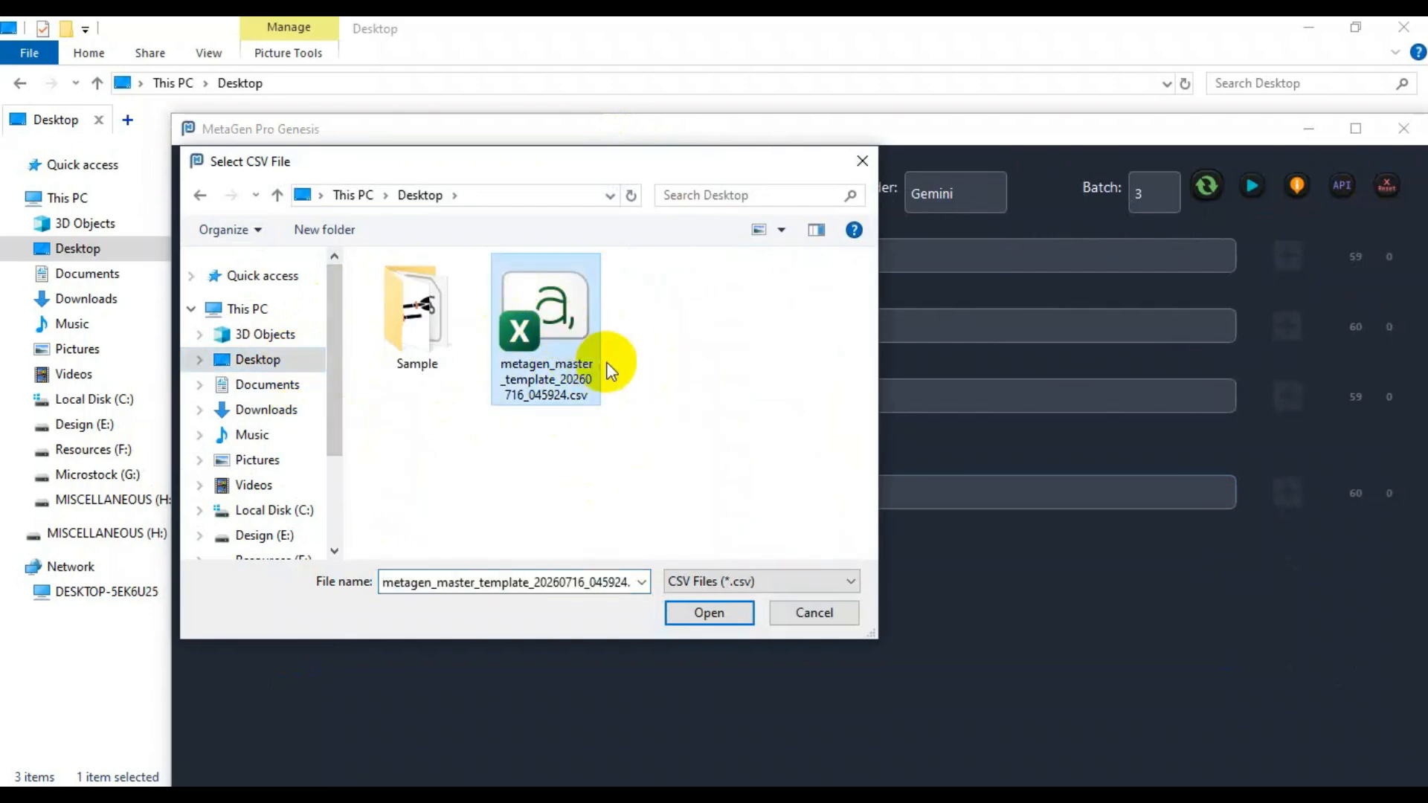
pyautogui.click(730, 608)
# - Maximize MetaGen Pro Genesis, apply the inserted metadata to all four loaded entries, and minimize the window
pyautogui.doubleClick(885, 129)
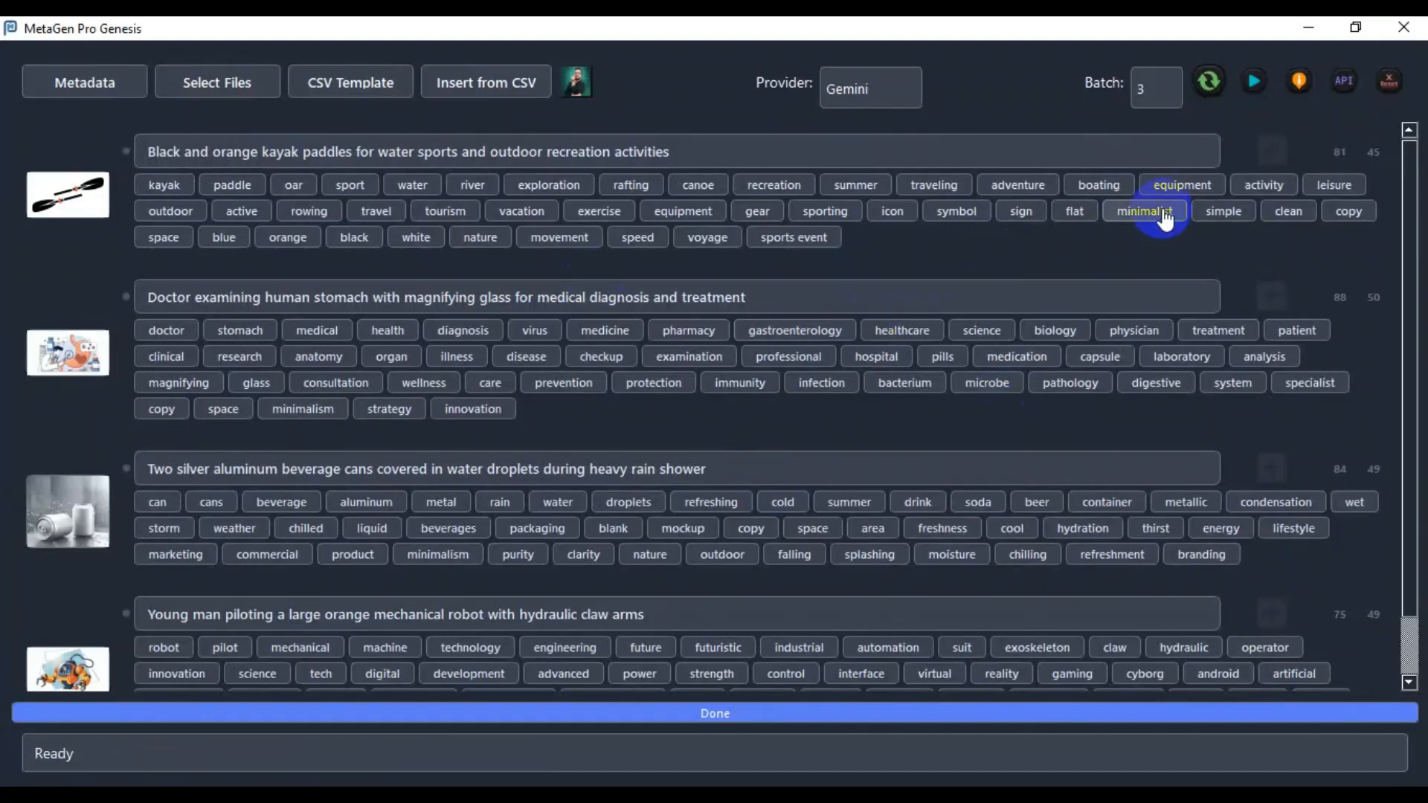
pyautogui.click(1208, 80)
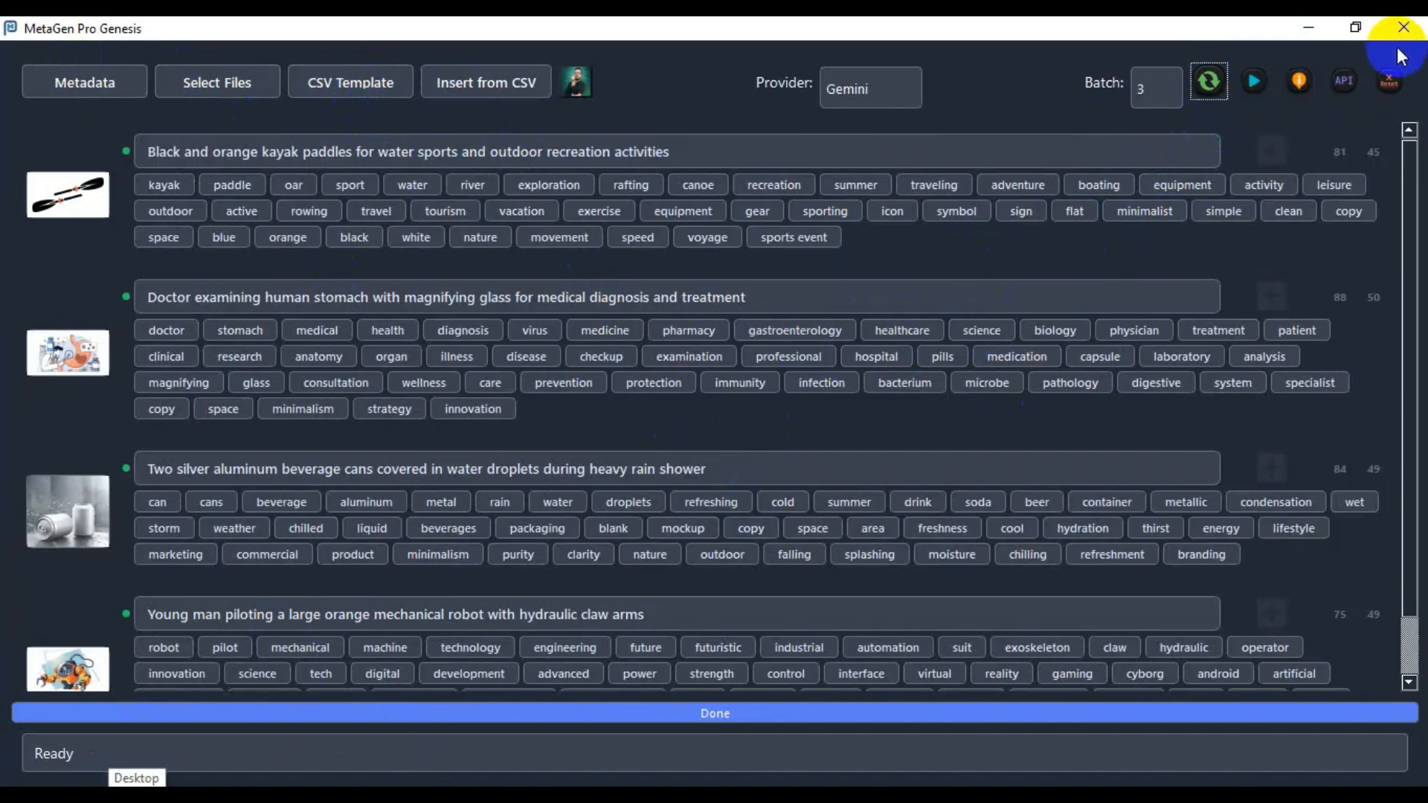
pyautogui.click(1314, 32)
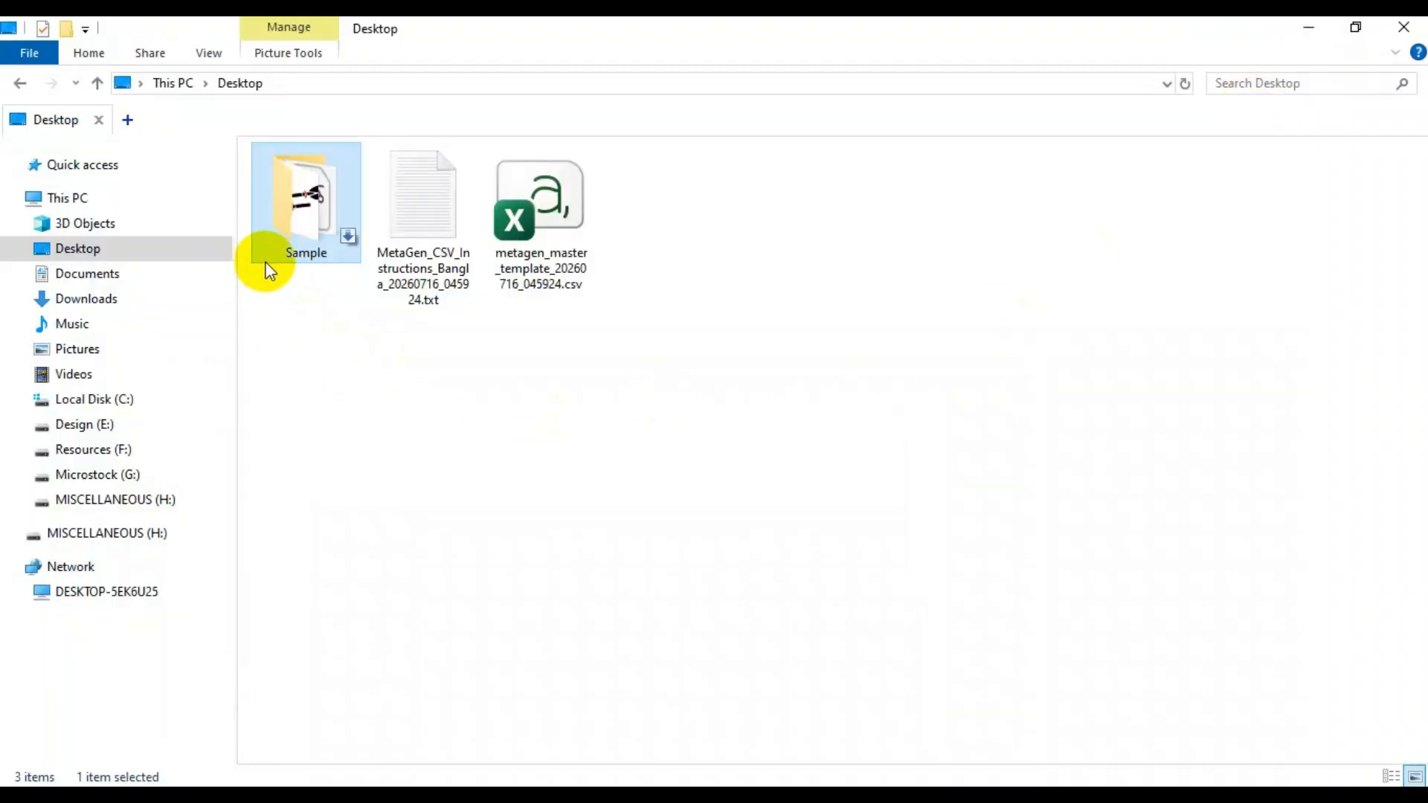
# - Open the MetaGen_CSV_Instructions_Bangla text file, highlight the MASTER PROMPT section through the end of the file, and minimize it
pyautogui.doubleClick(407, 266)
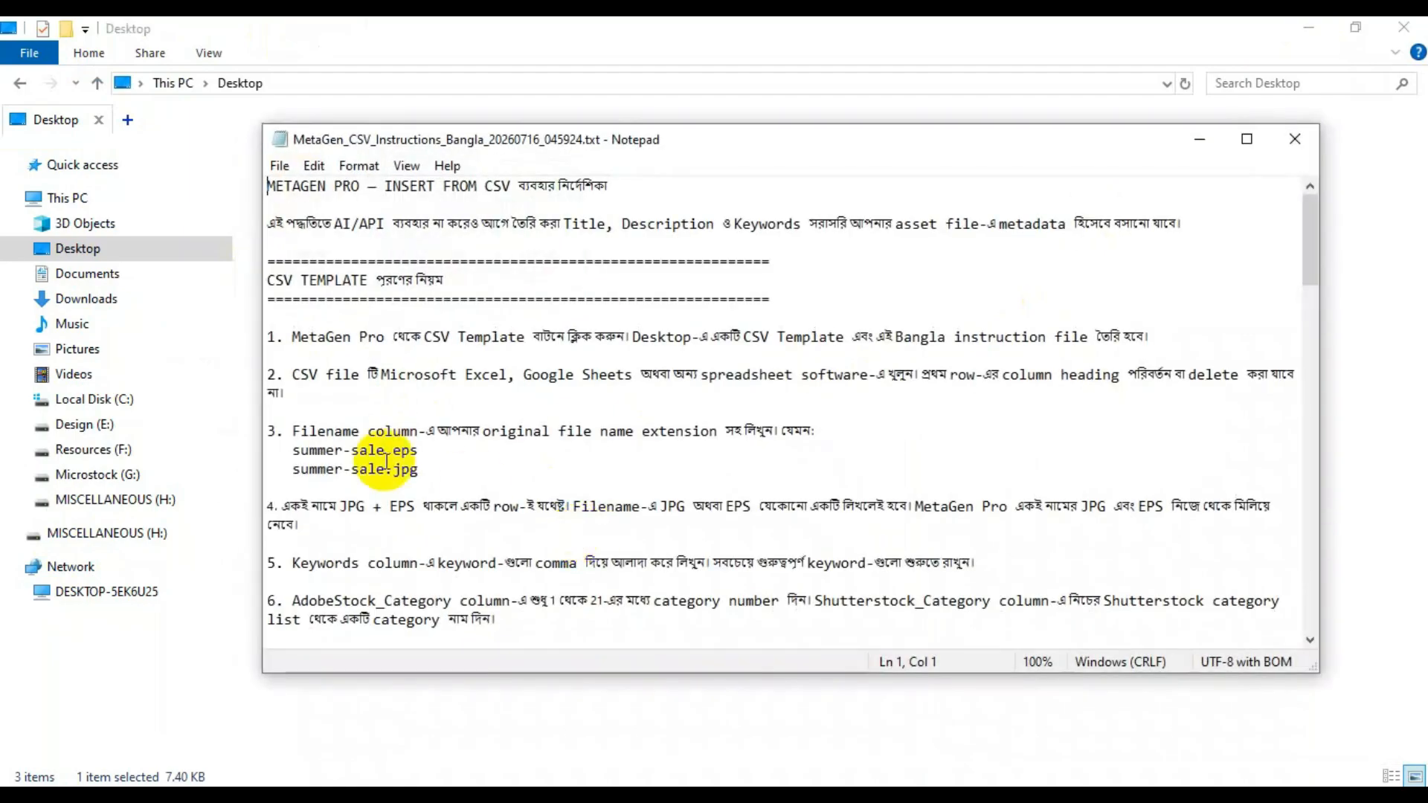
pyautogui.scroll(-15, 406, 466)
pyautogui.scroll(-5, 409, 462)
pyautogui.scroll(-7, 309, 341)
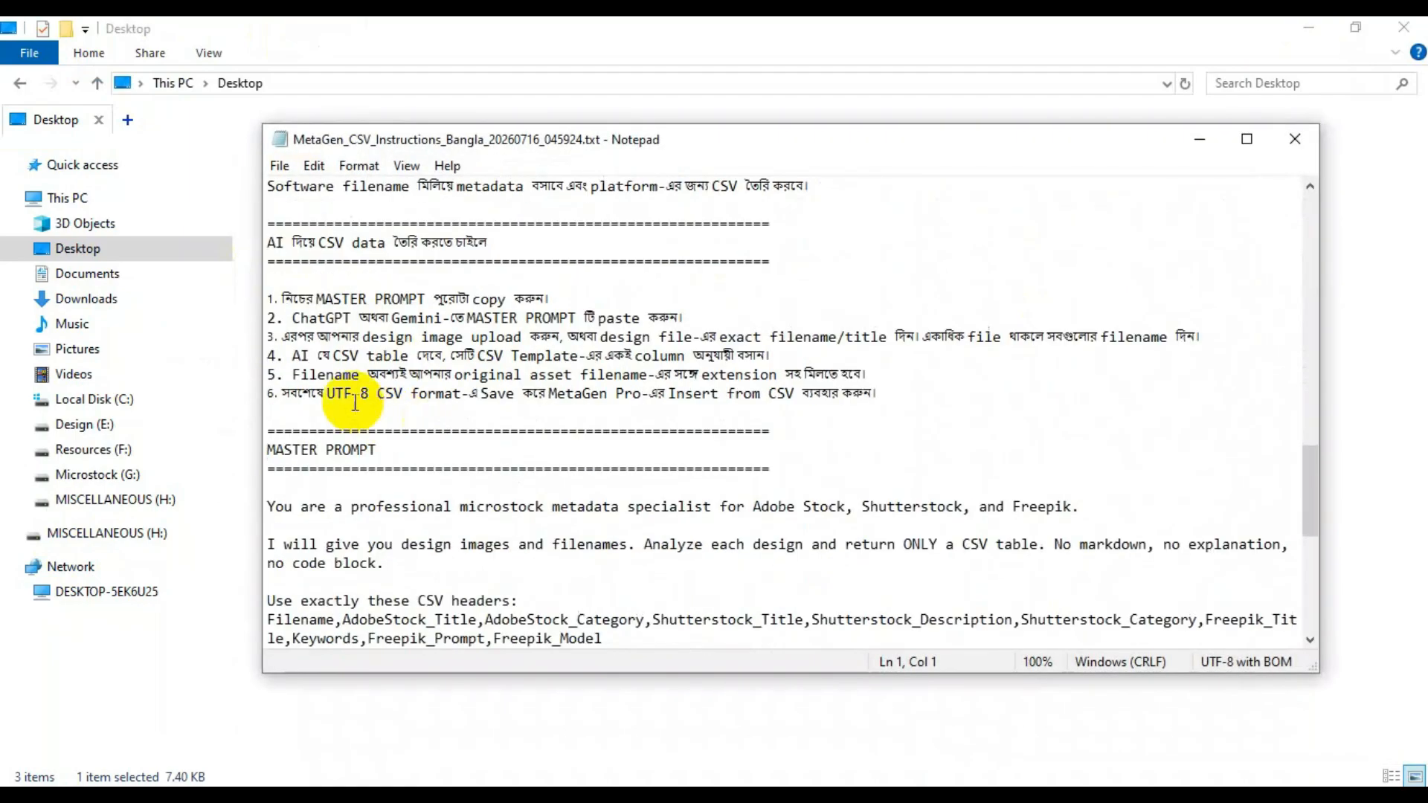
pyautogui.moveTo(305, 439); pyautogui.dragTo(491, 669)
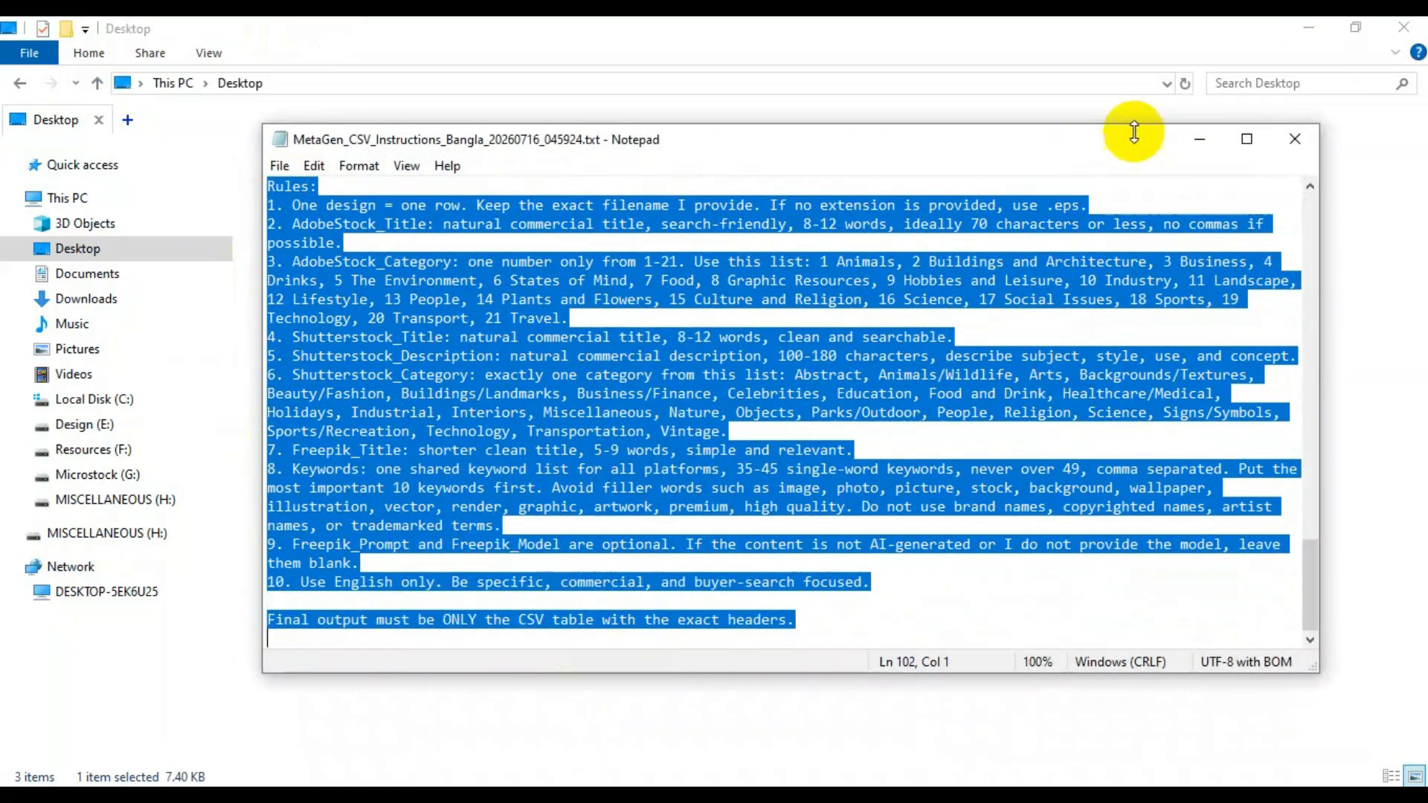
pyautogui.click(1198, 139)
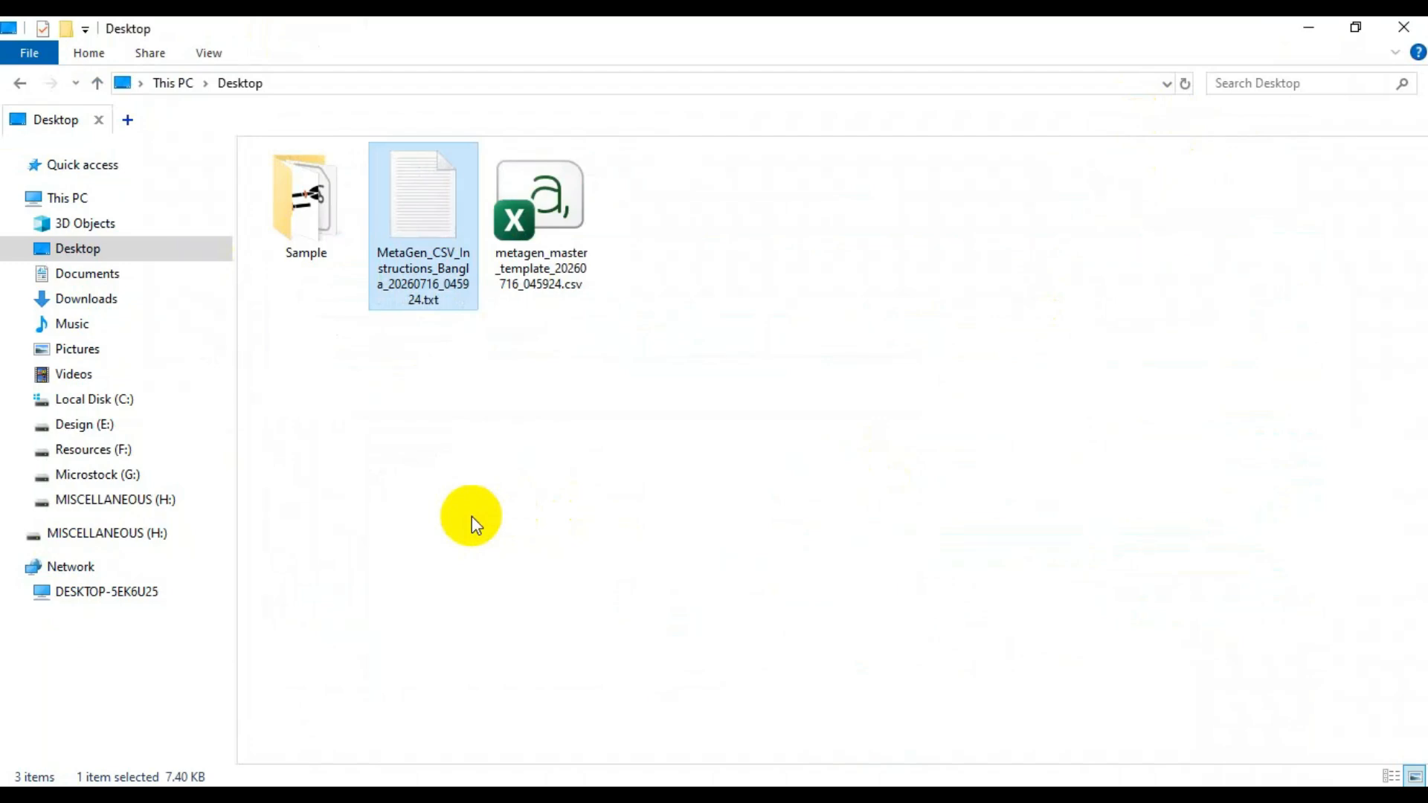
# - Open the Sample folder, select its five asset files, and bring up the instructions window with the highlighted prompt
pyautogui.doubleClick(293, 217)
pyautogui.moveTo(532, 372); pyautogui.dragTo(1037, 227)
pyautogui.moveTo(538, 403); pyautogui.dragTo(1139, 134)
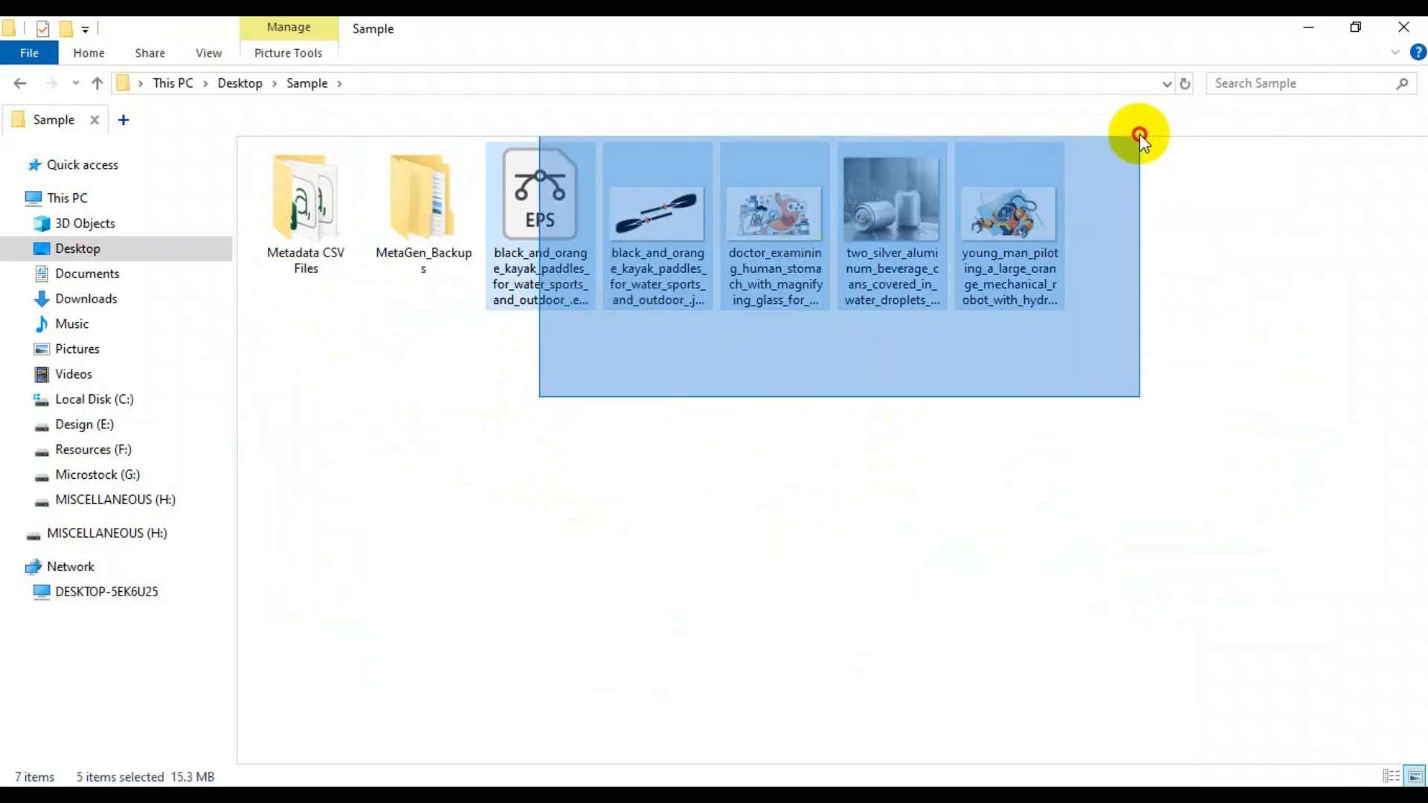
pyautogui.moveTo(1100, 396); pyautogui.dragTo(519, 108)
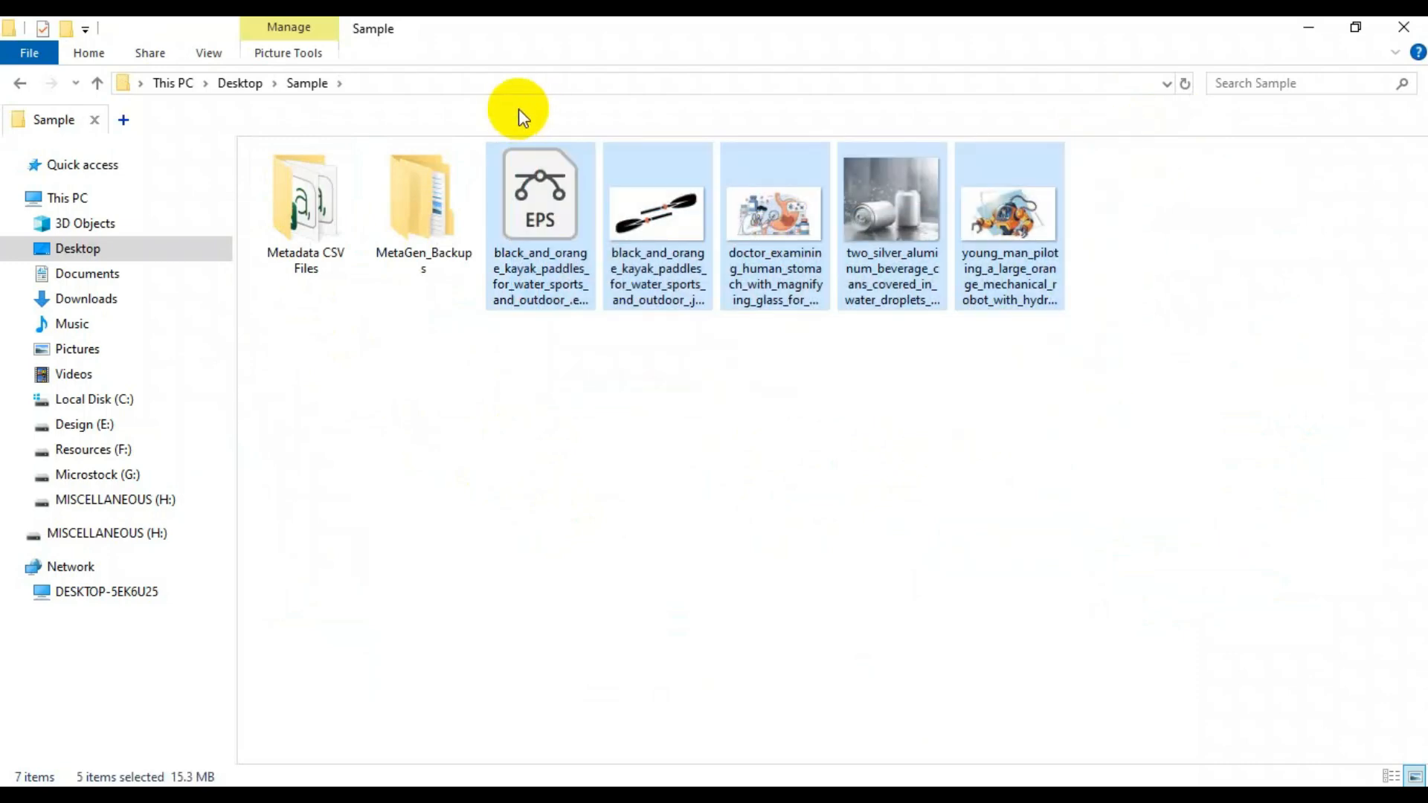
pyautogui.click(448, 797)
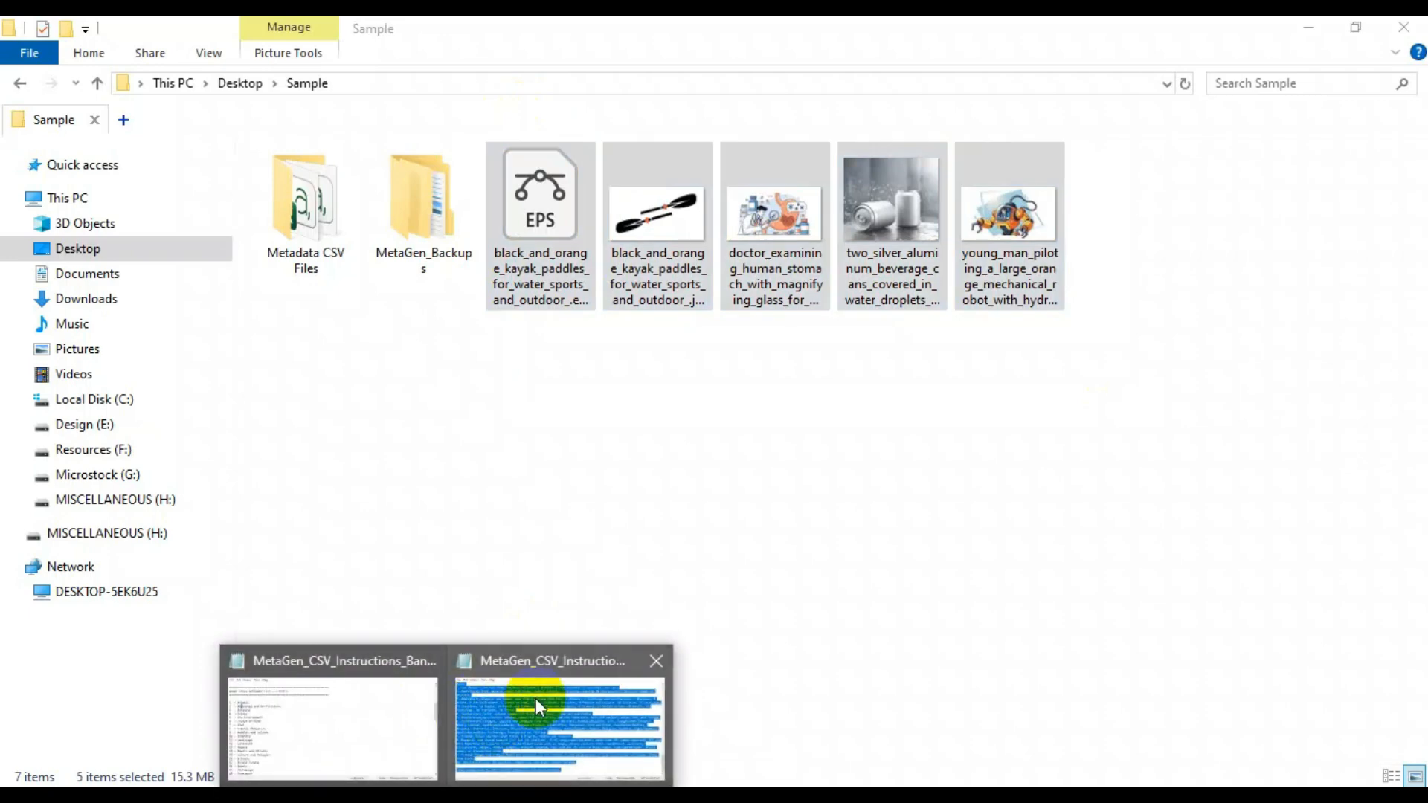
pyautogui.click(537, 697)
# - Inspect the CSV files in the Sample folder's Metadata CSV Files subfolder and return to the Desktop folder
pyautogui.click(320, 221)
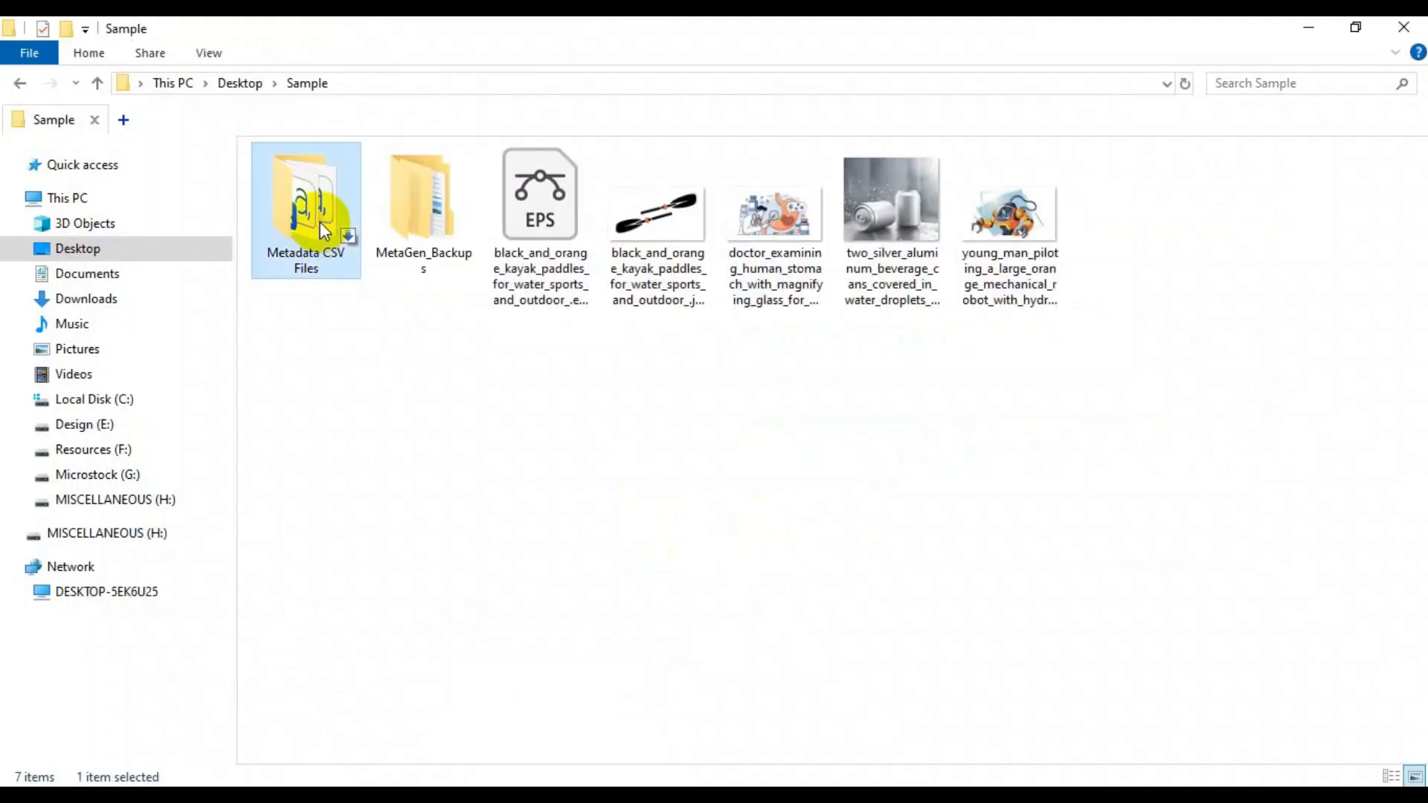
pyautogui.doubleClick(320, 204)
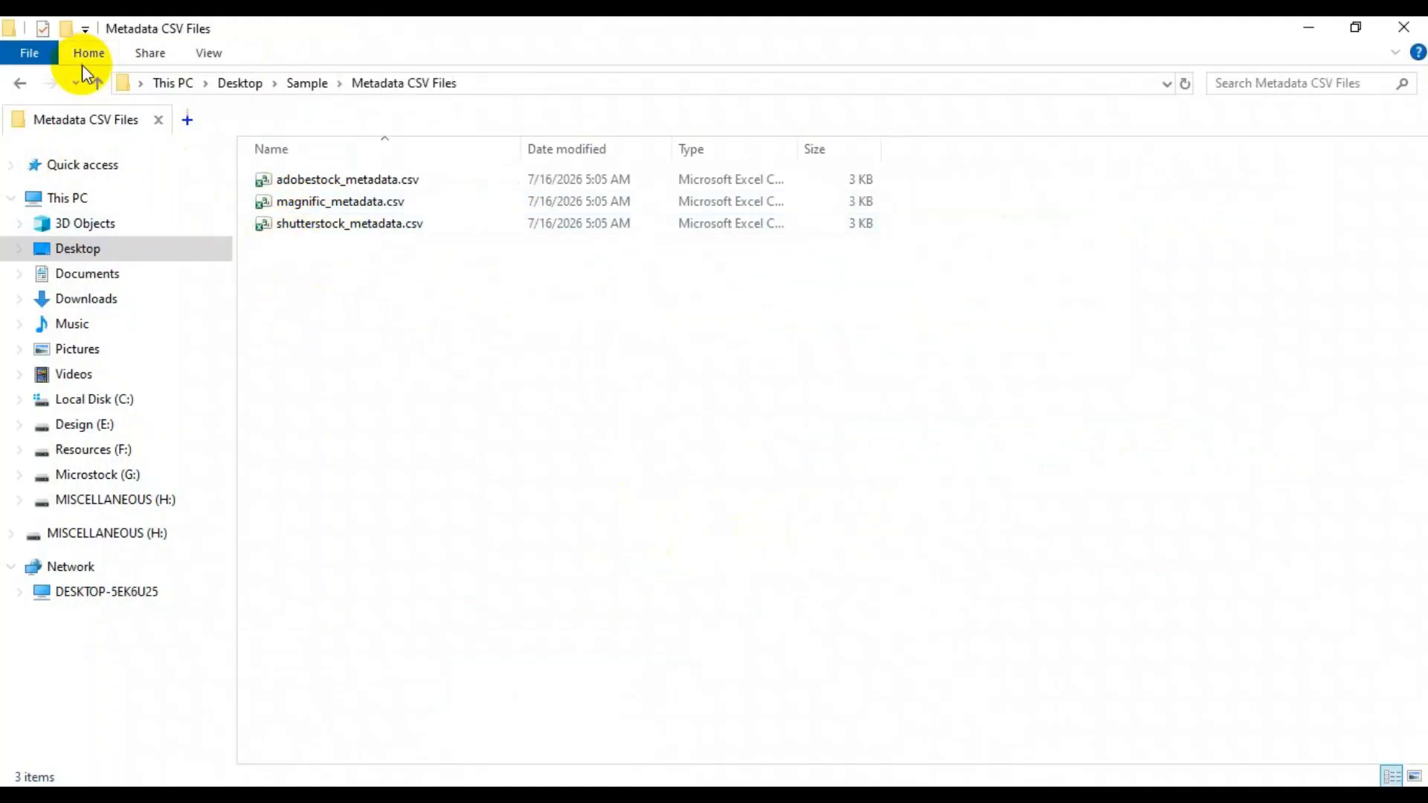
pyautogui.click(97, 83)
pyautogui.click(96, 82)
# - Open the metagen_master_template_20260716_045924.csv file from the Desktop in Excel
pyautogui.click(543, 274)
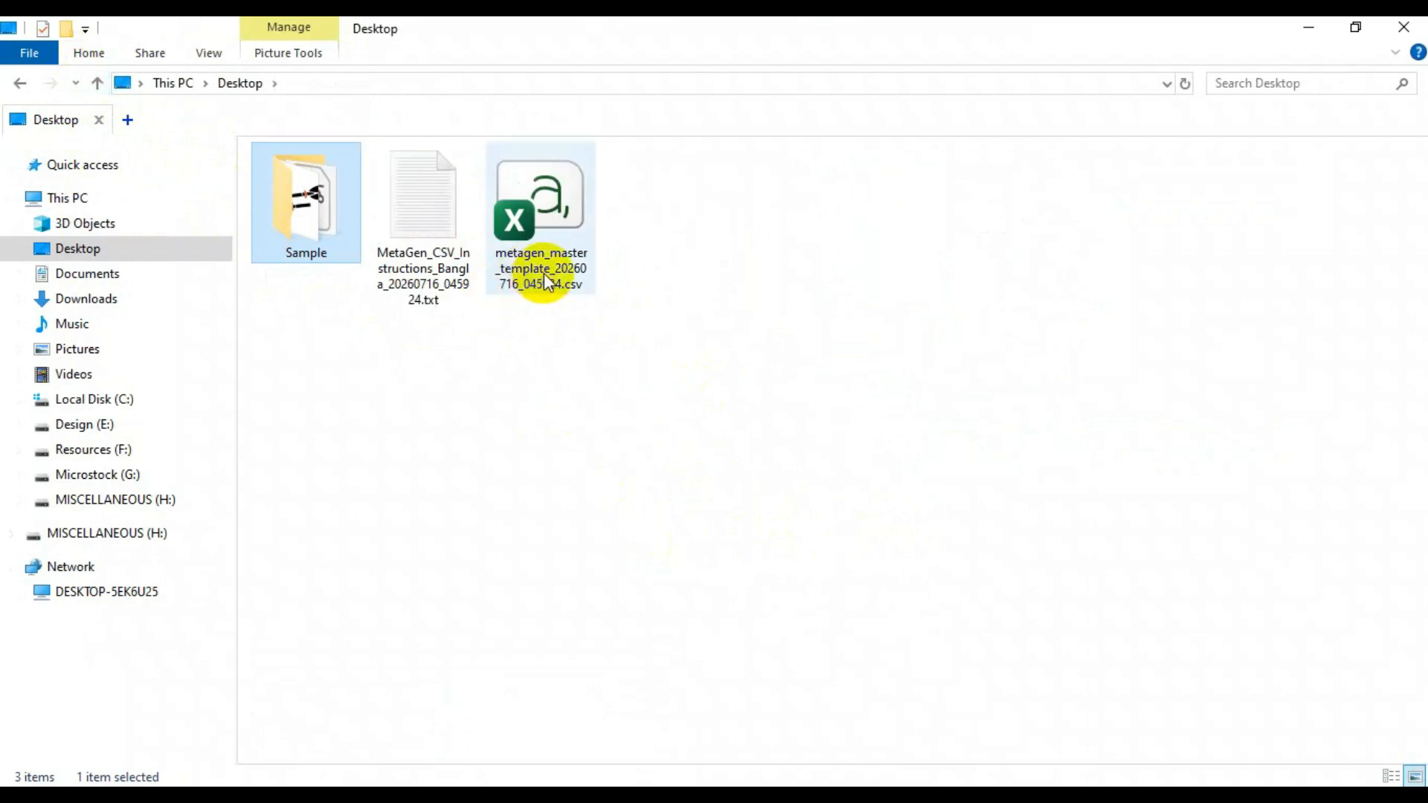
pyautogui.moveTo(588, 221)
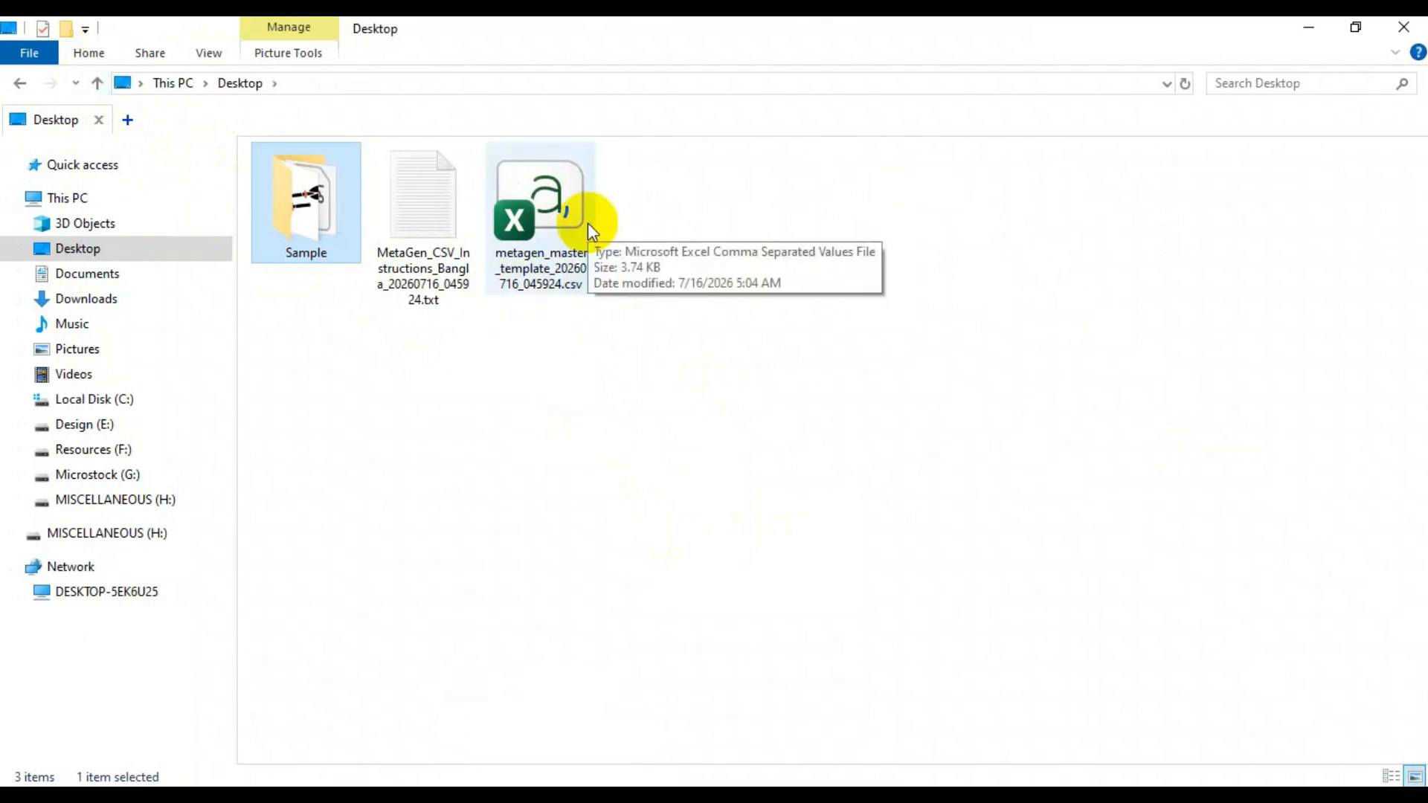
pyautogui.doubleClick(541, 212)
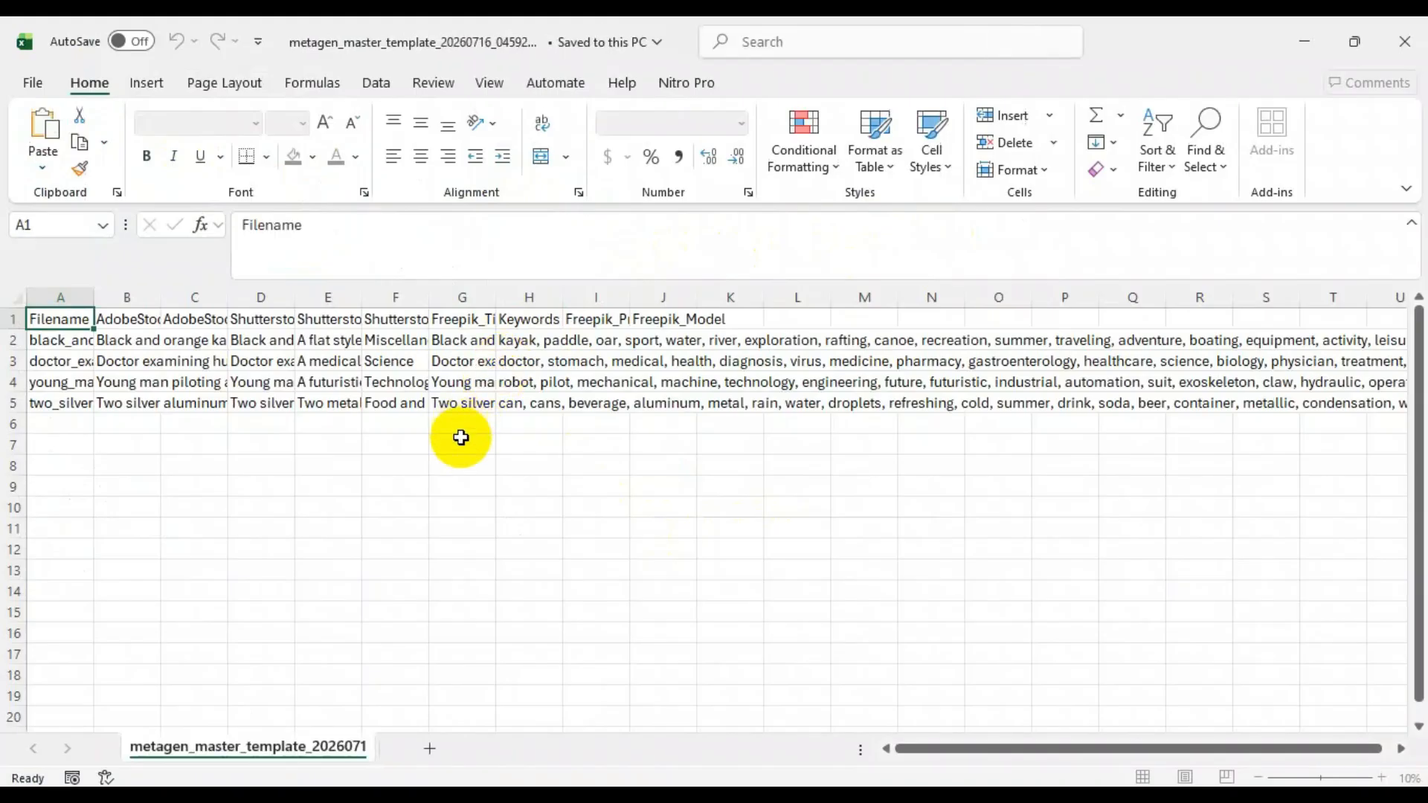
# - Examine the filename, Adobe Stock and keyword columns of the master template CSV, and close the workbook
pyautogui.moveTo(64, 378); pyautogui.dragTo(64, 482)
pyautogui.moveTo(171, 393); pyautogui.dragTo(177, 431)
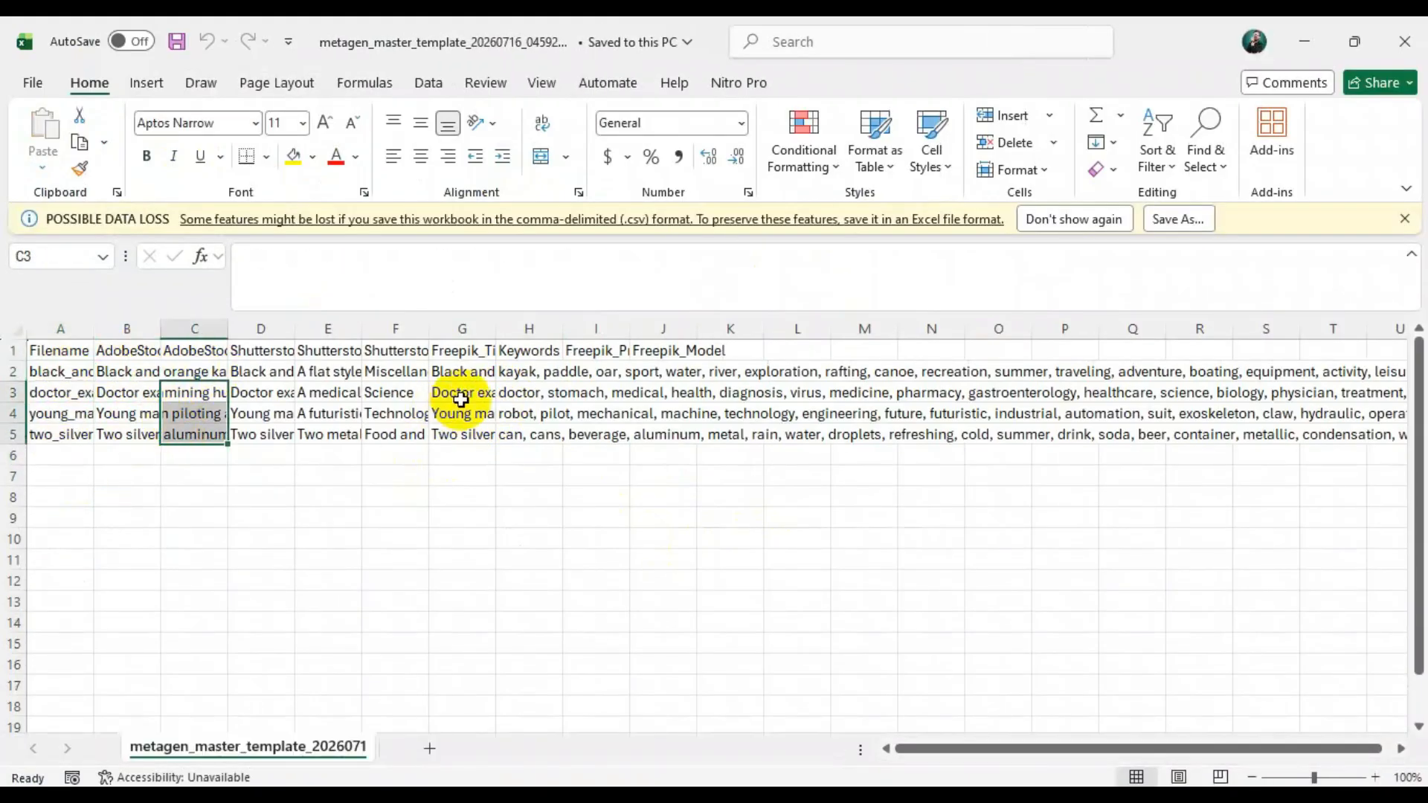
pyautogui.moveTo(521, 393); pyautogui.dragTo(565, 457)
pyautogui.click(1404, 41)
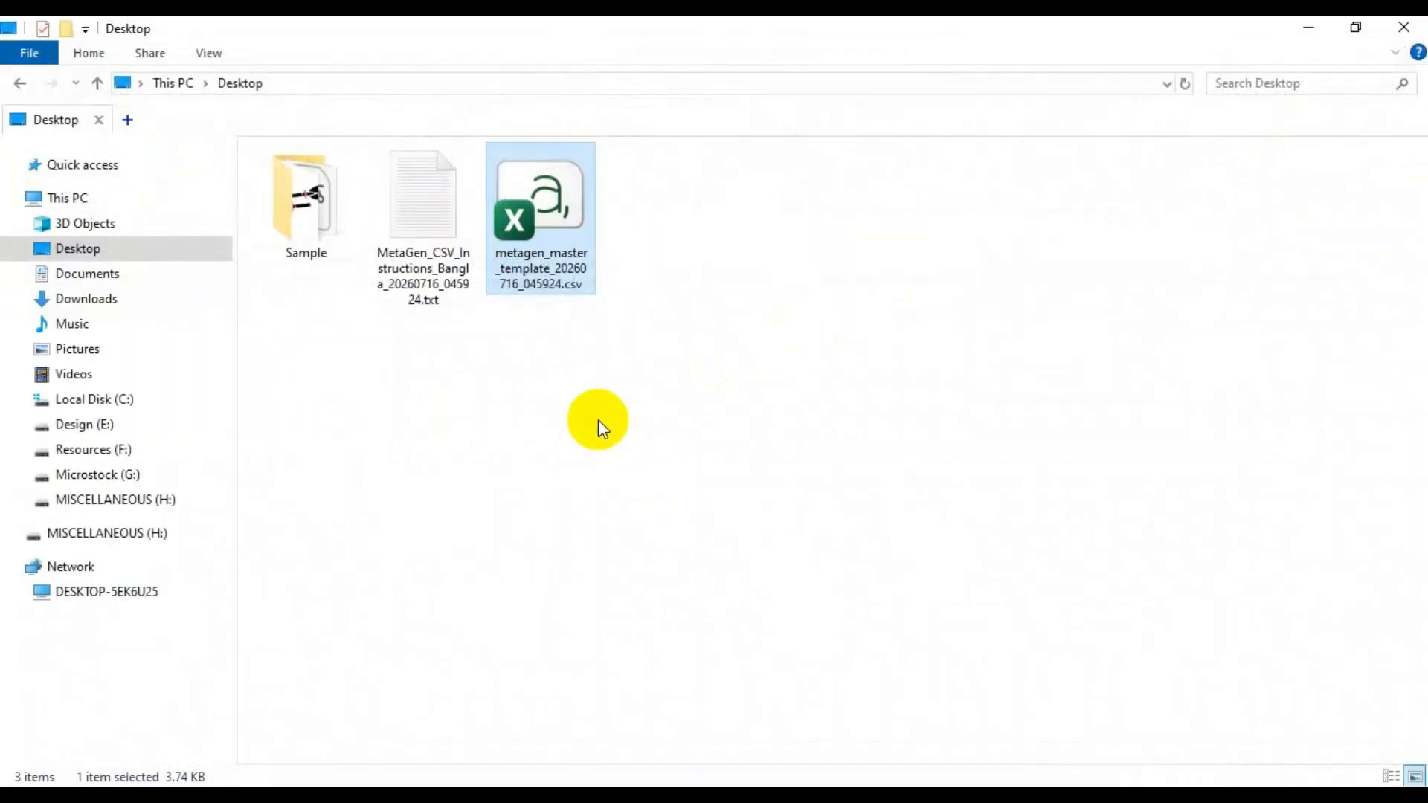
# - Switch to MetaGen Pro Genesis, reset the workspace to clear the loaded files, and change from Metadata to Prompt mode
pyautogui.click(374, 792)
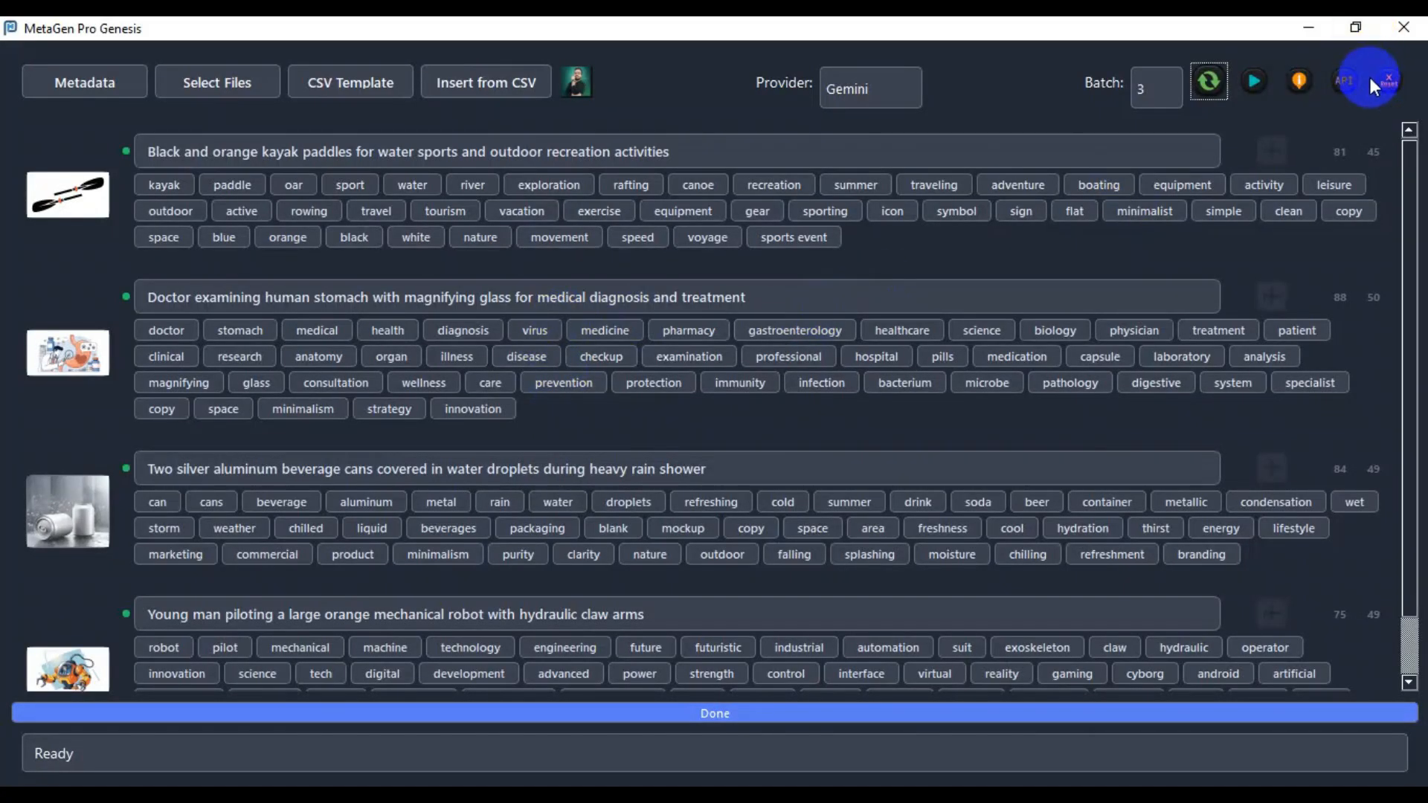
pyautogui.click(1388, 86)
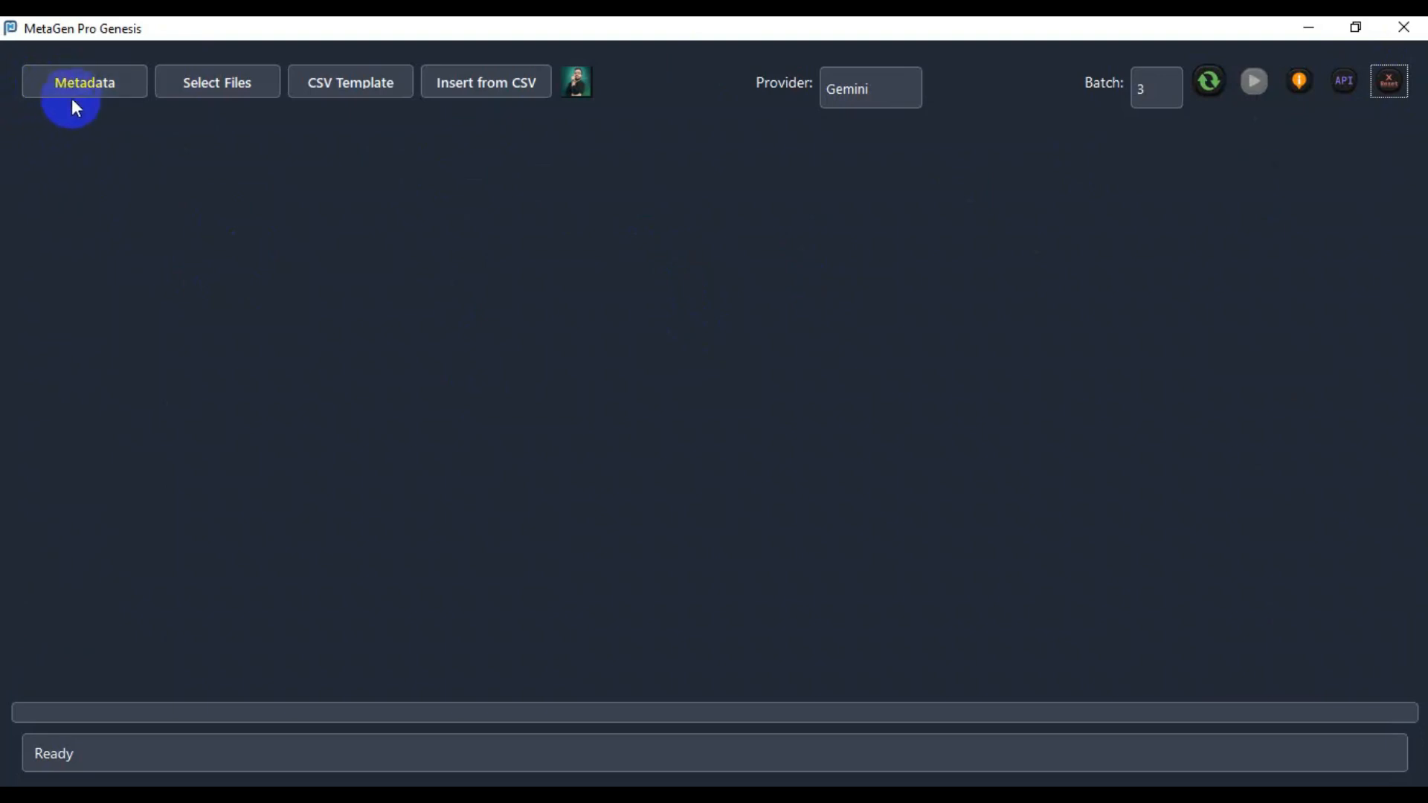
pyautogui.click(131, 87)
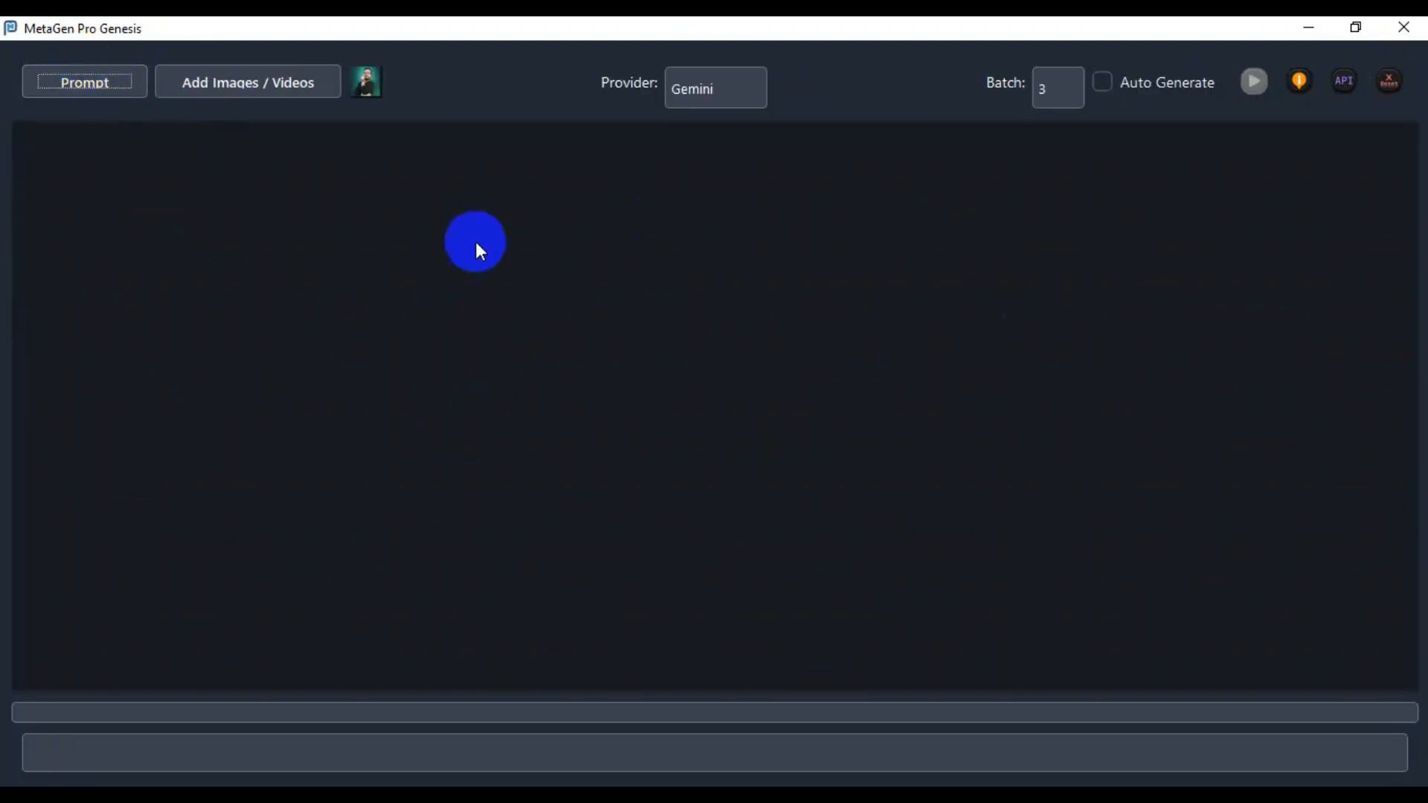
pyautogui.click(77, 84)
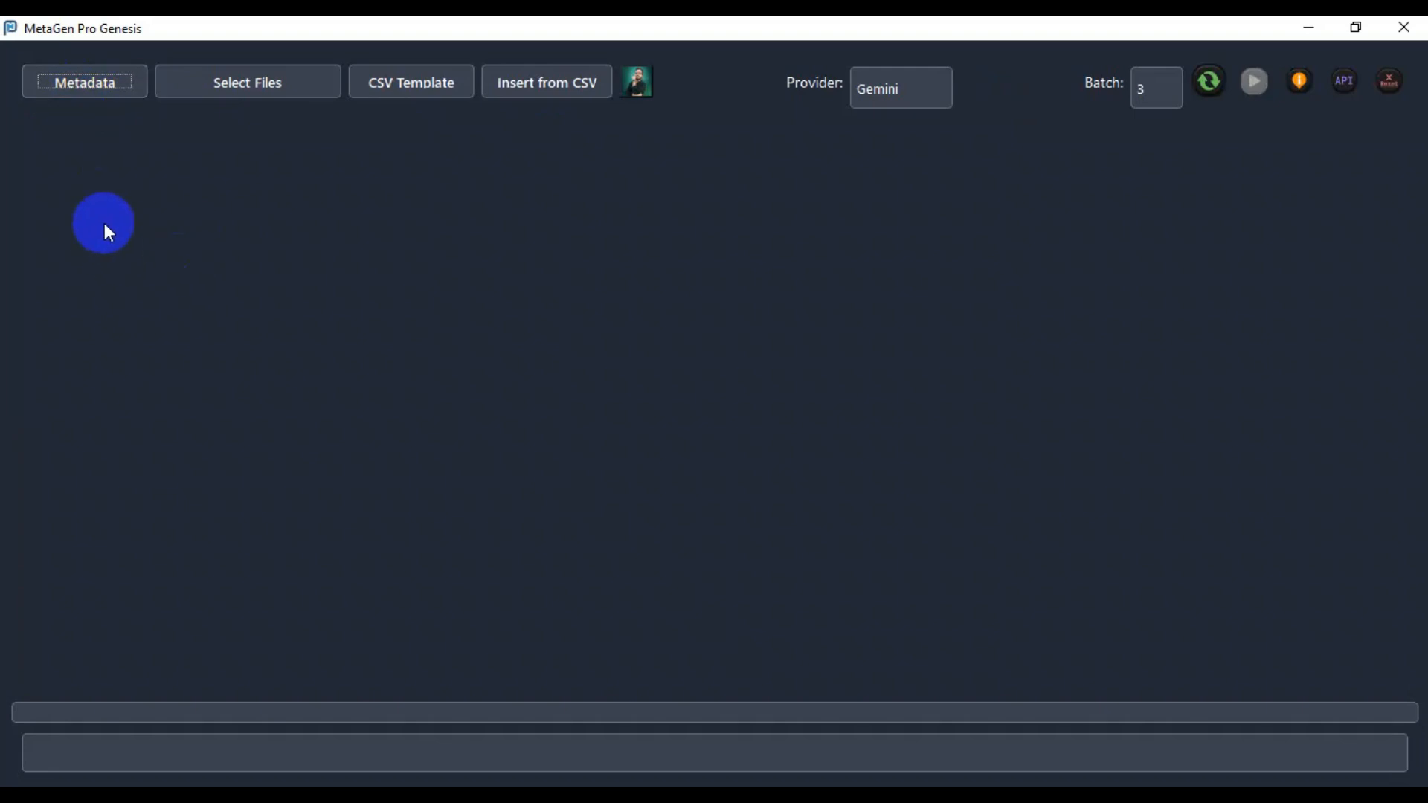
pyautogui.click(109, 94)
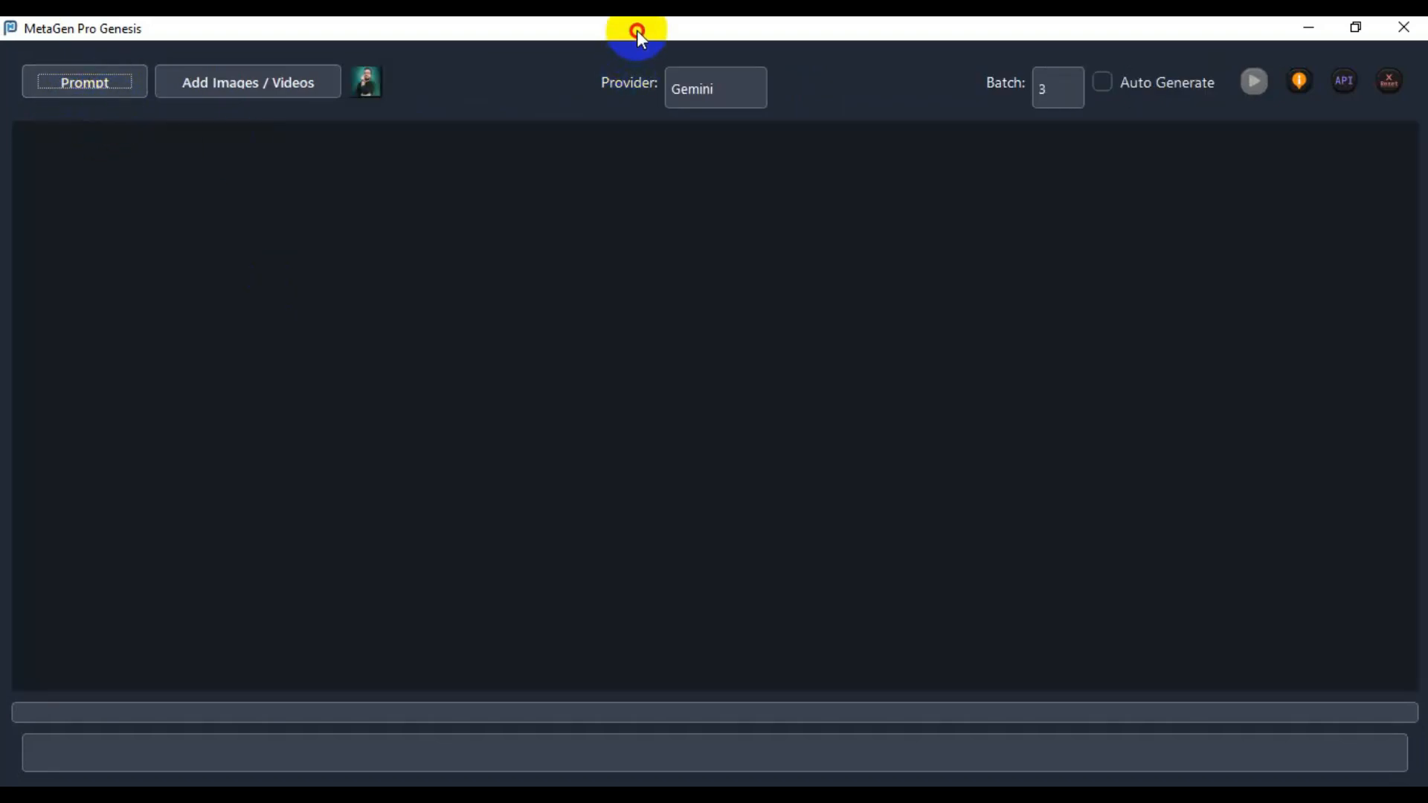
# - Load the robot, kayak paddles, doctor and beverage cans images from the Sample folder into the Prompt workspace
pyautogui.moveTo(637, 30); pyautogui.dragTo(702, 382)
pyautogui.doubleClick(296, 176)
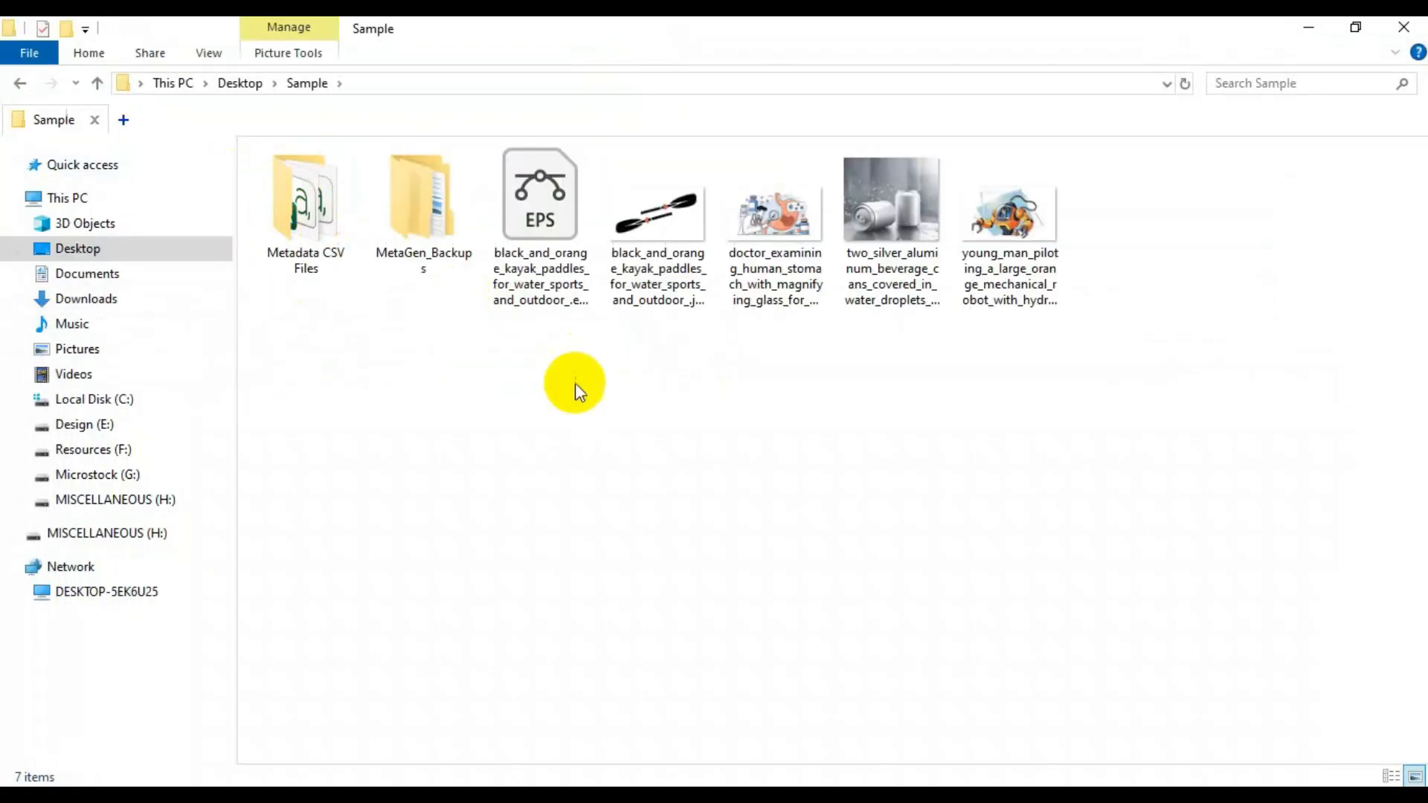
pyautogui.moveTo(609, 359); pyautogui.dragTo(618, 547)
pyautogui.moveTo(700, 384); pyautogui.dragTo(795, 19)
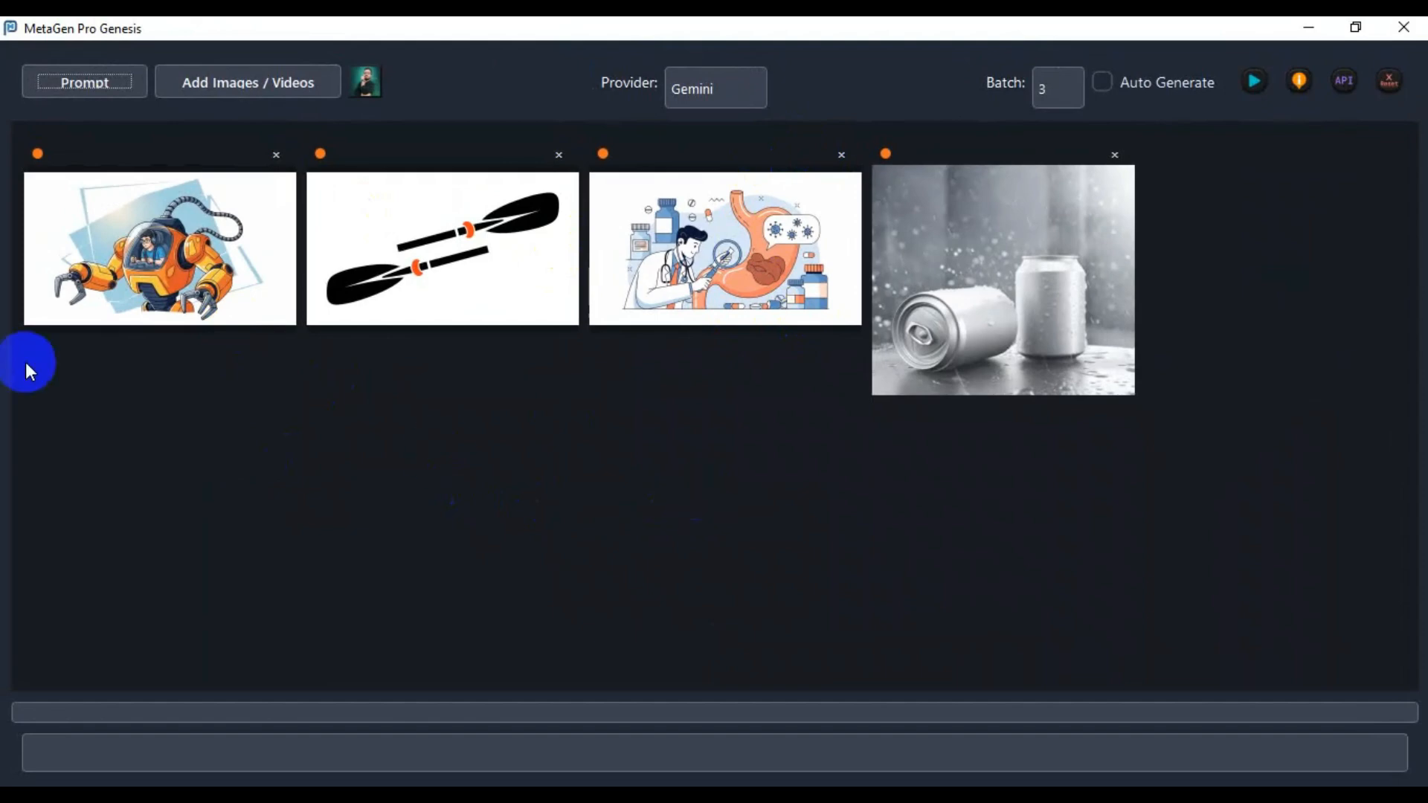
pyautogui.click(37, 155)
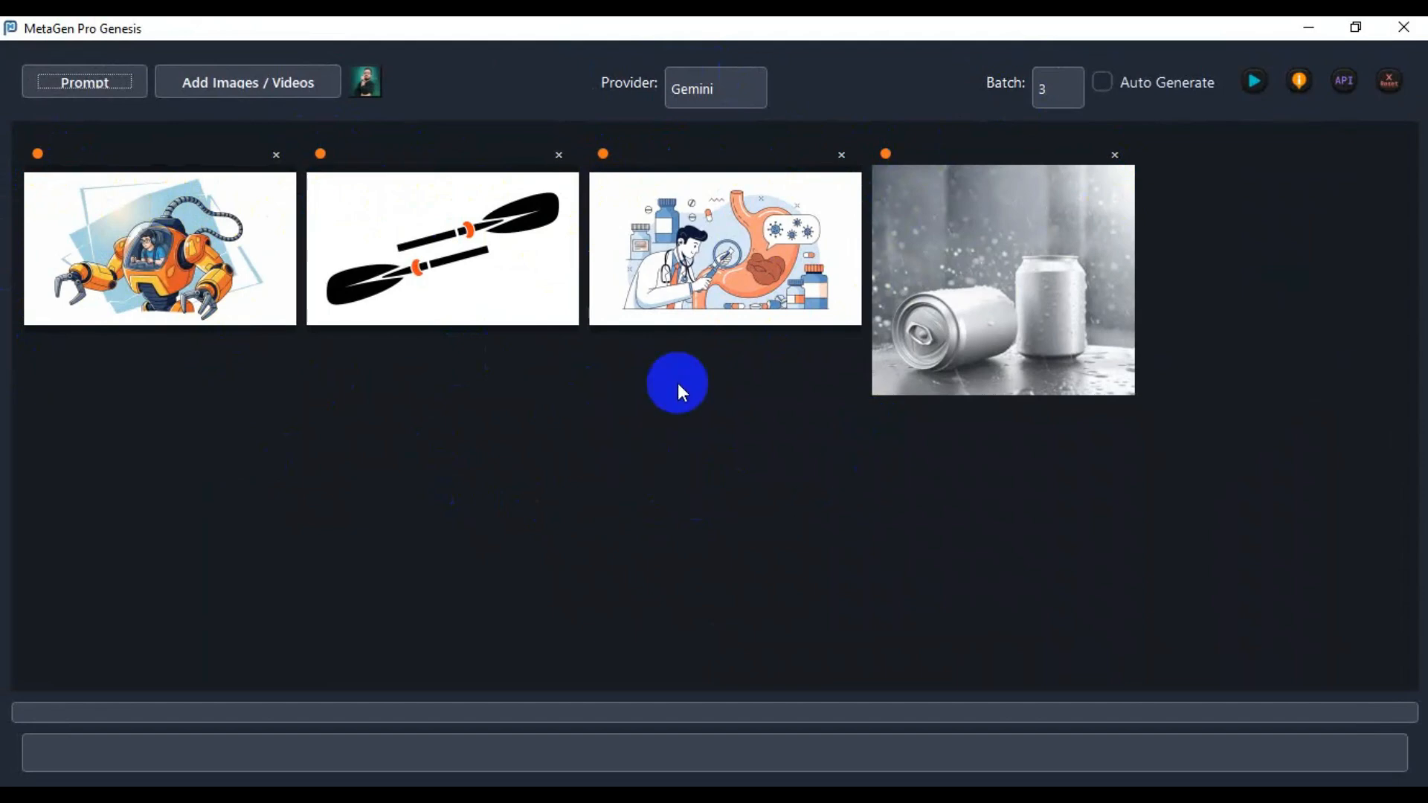
# - Set the batch size for prompt generation to 4
pyautogui.click(1063, 93)
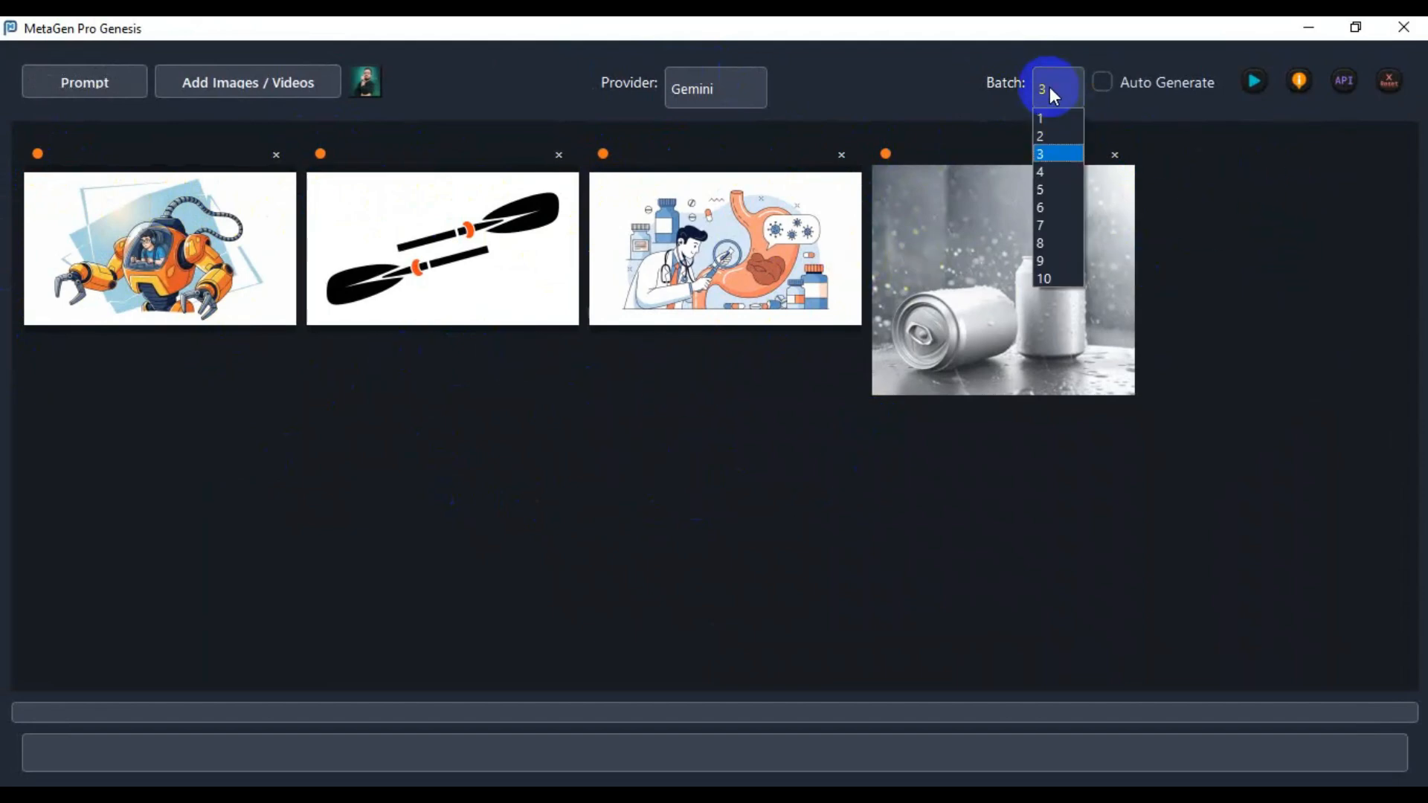
pyautogui.click(1054, 179)
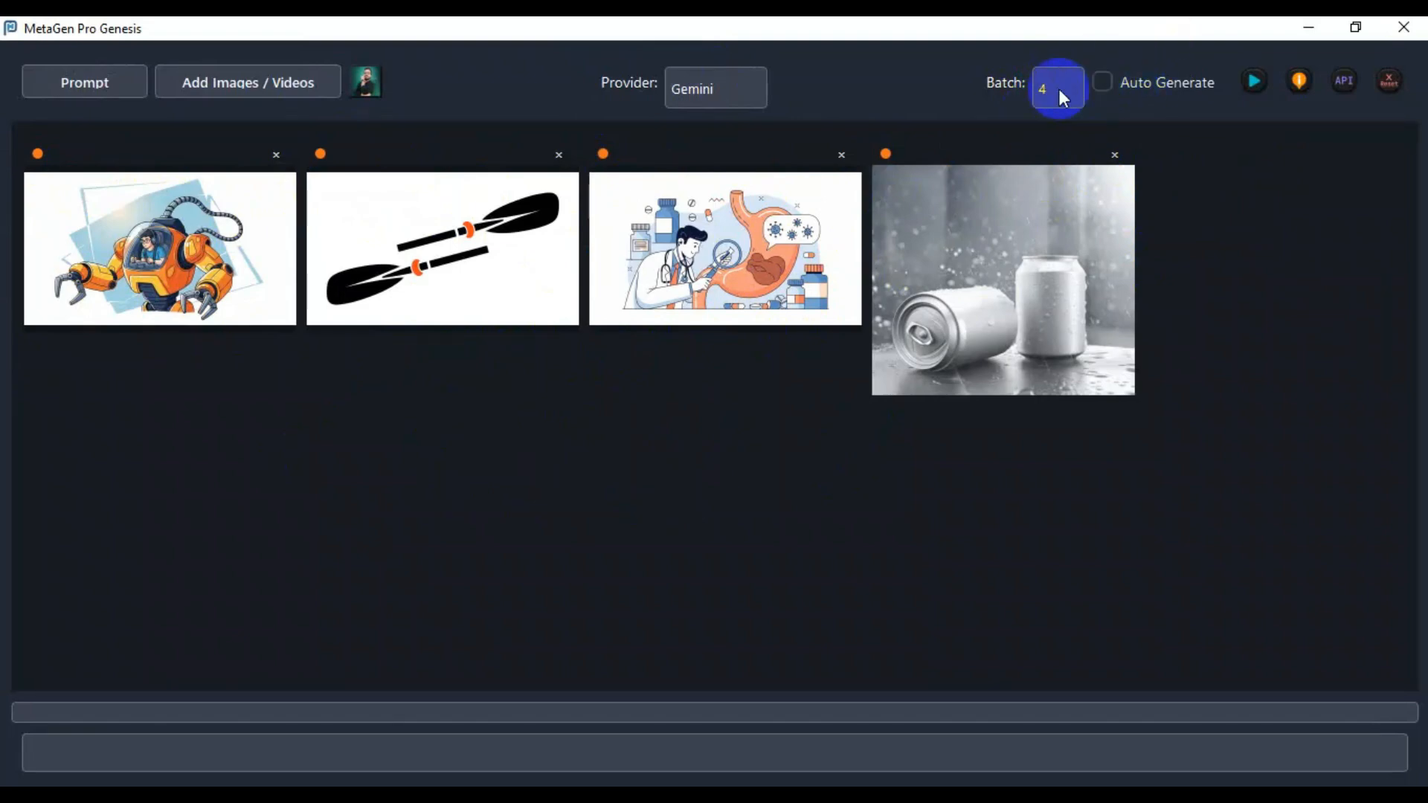
pyautogui.click(1255, 79)
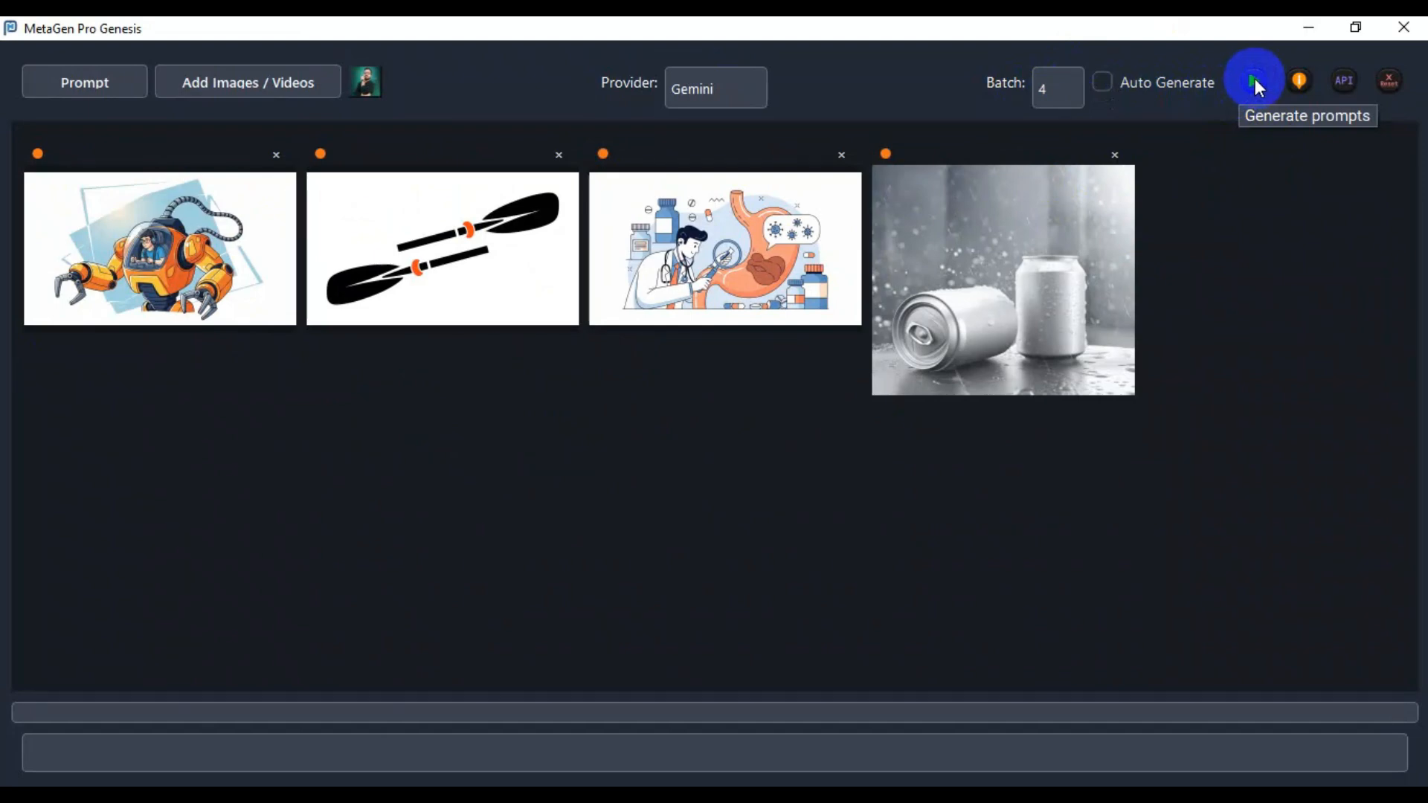
# - Review the built-in style presets in Prompt Settings and save the settings with Still Image Prompt output and the Commercial Reimagining style
pyautogui.click(1303, 80)
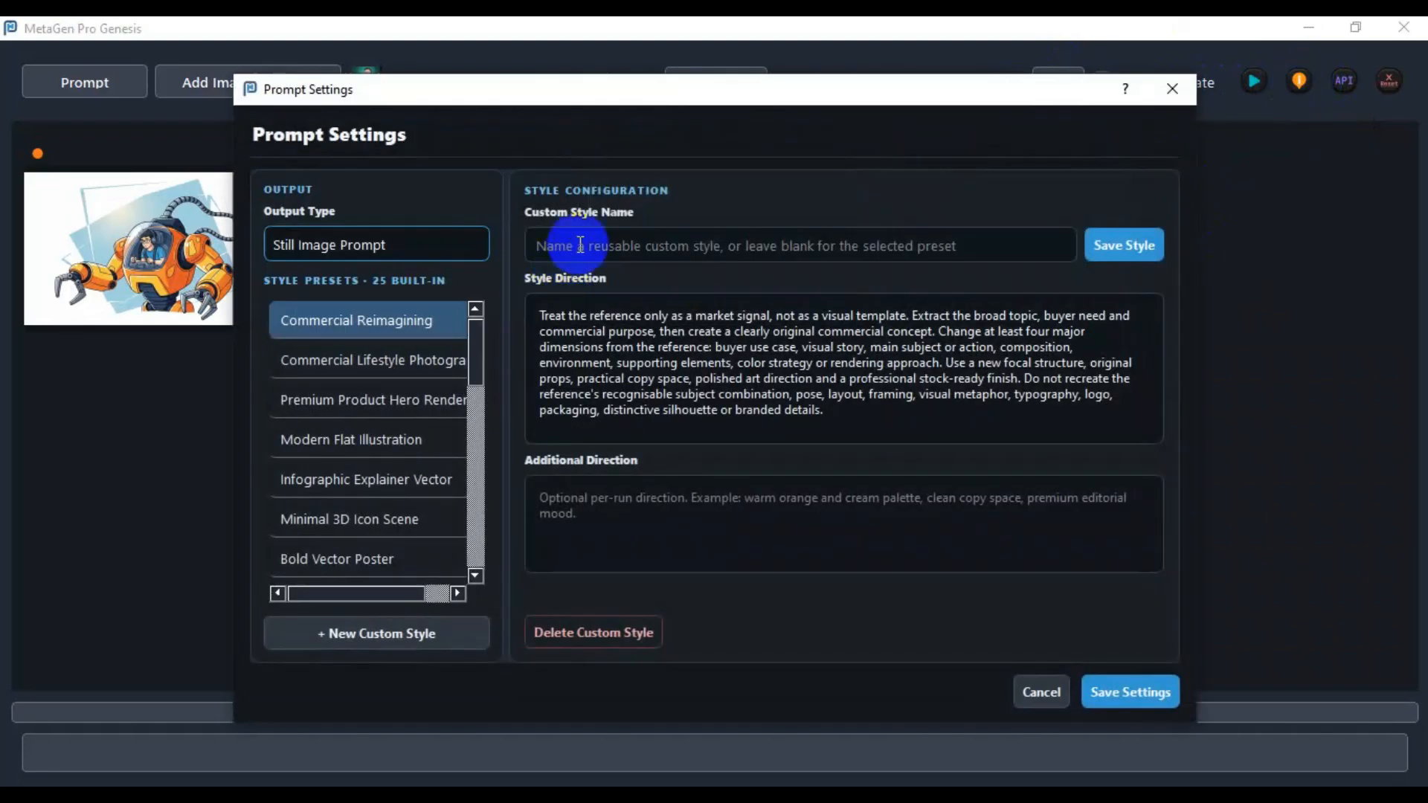
pyautogui.moveTo(669, 87); pyautogui.dragTo(771, 178)
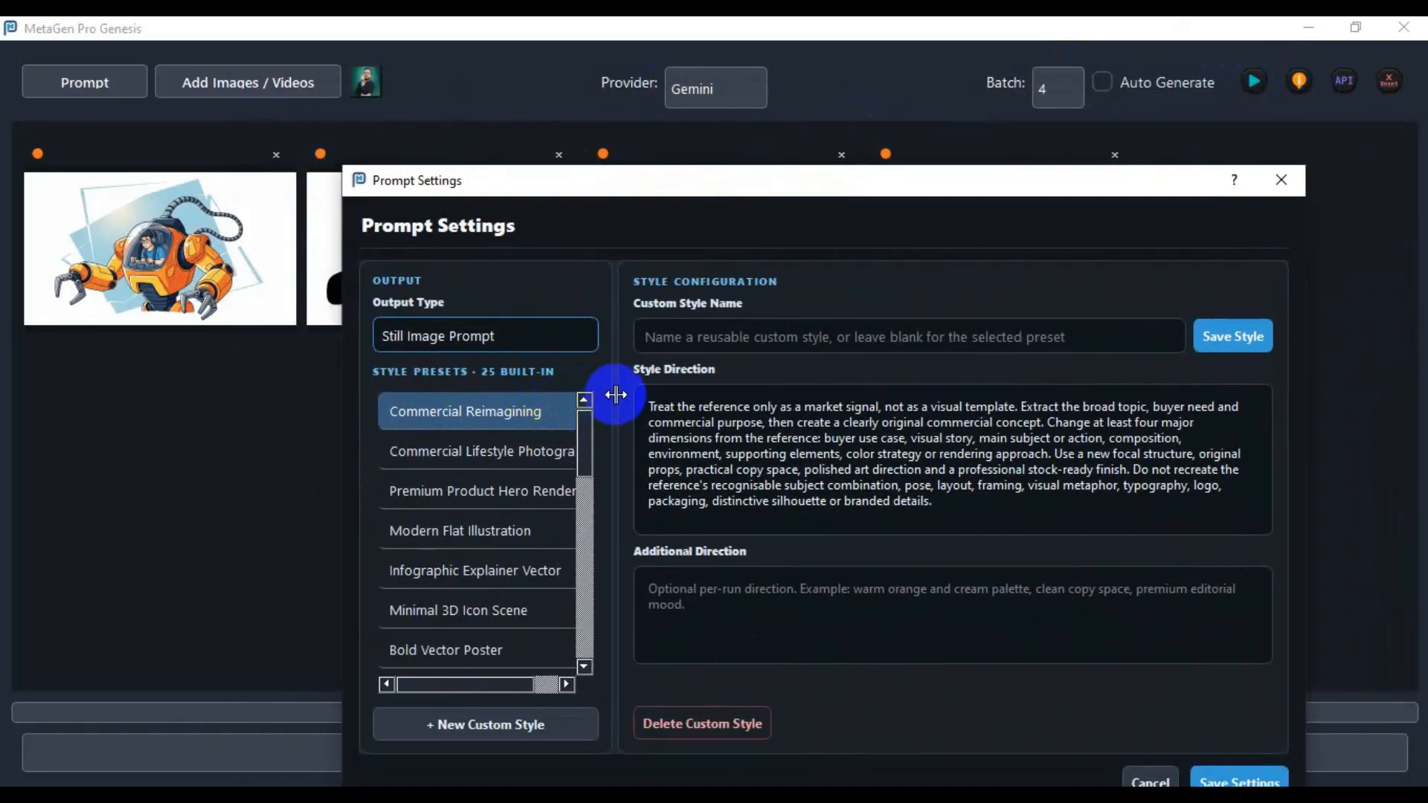
pyautogui.moveTo(727, 182); pyautogui.dragTo(741, 145)
pyautogui.scroll(-6, 510, 548)
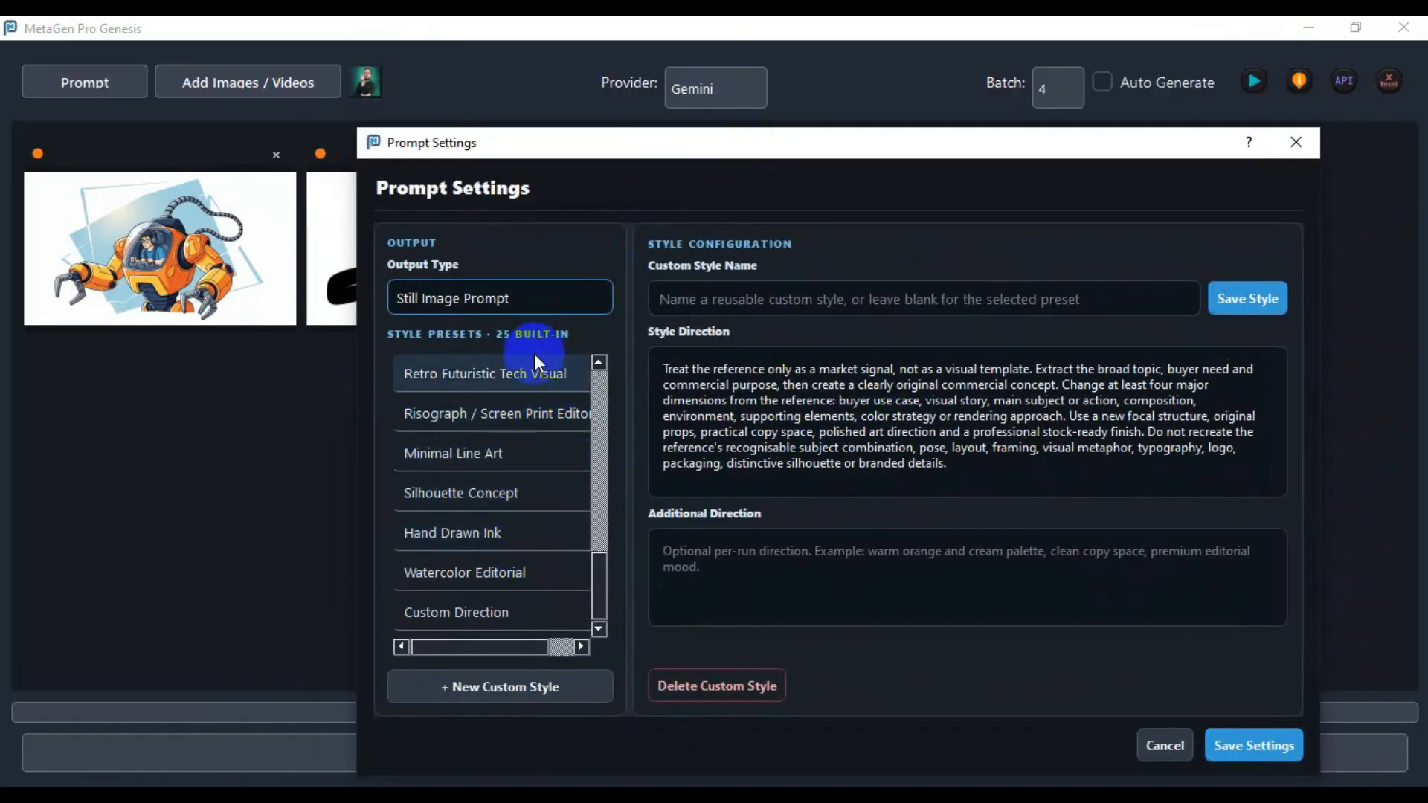
pyautogui.scroll(6, 505, 461)
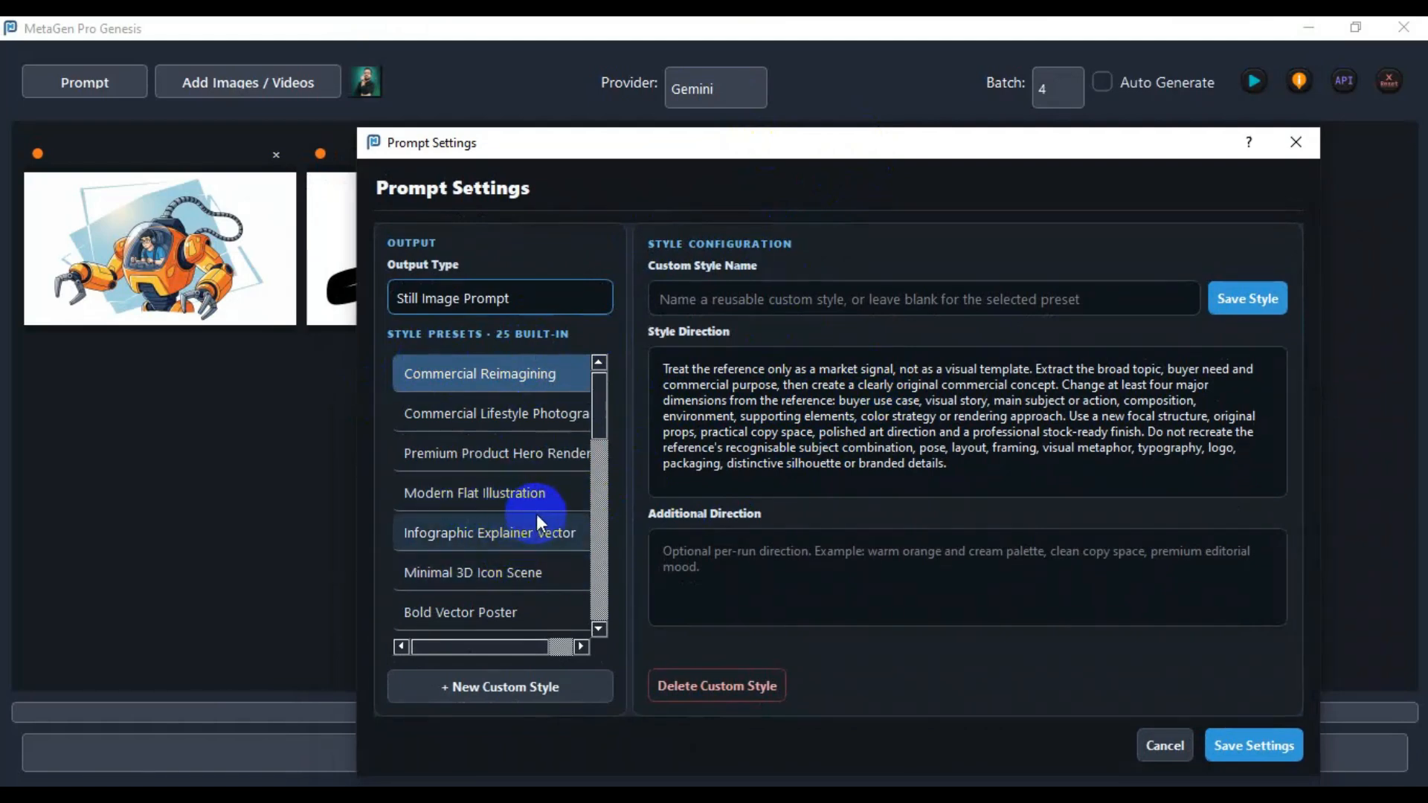
pyautogui.scroll(-1, 536, 513)
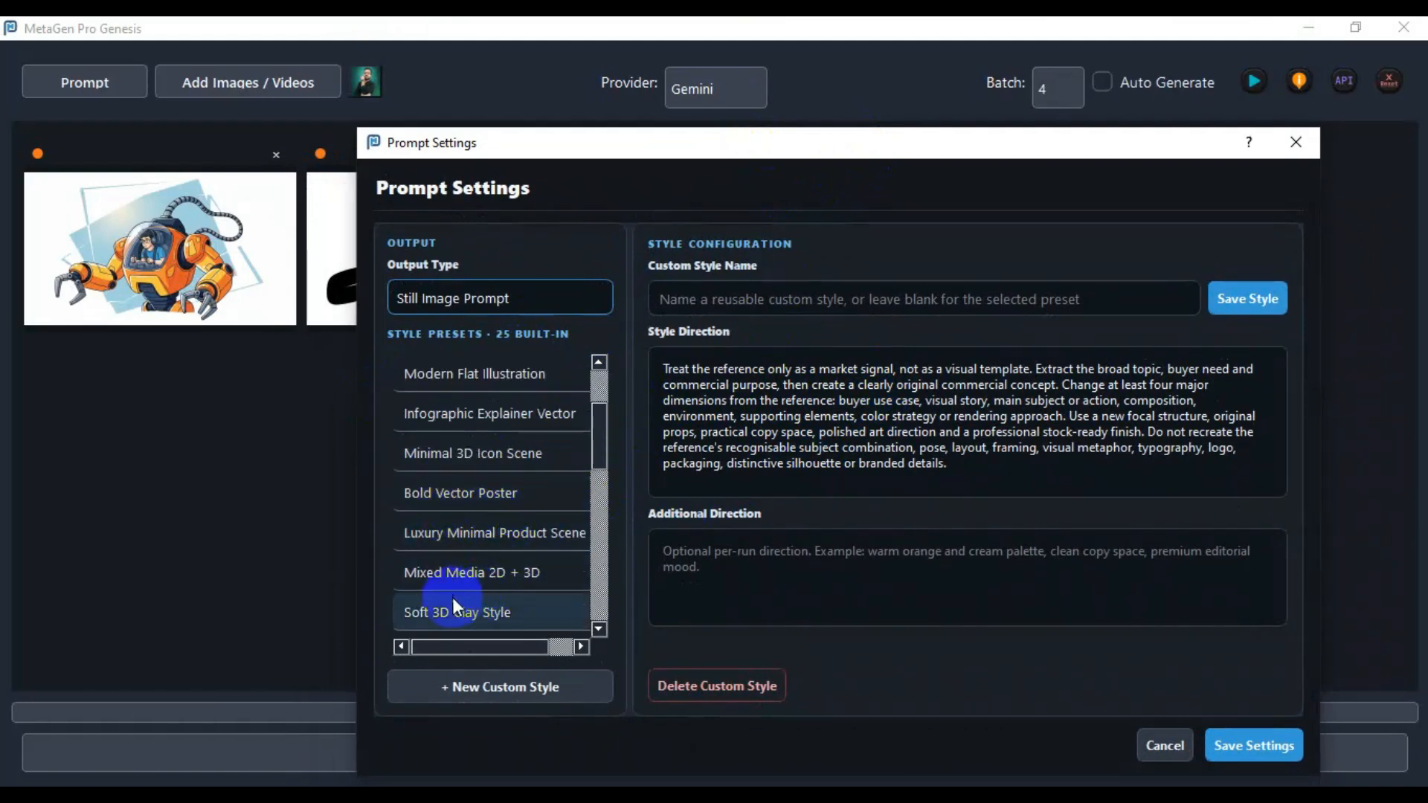
pyautogui.scroll(-1, 461, 592)
pyautogui.scroll(-1, 513, 550)
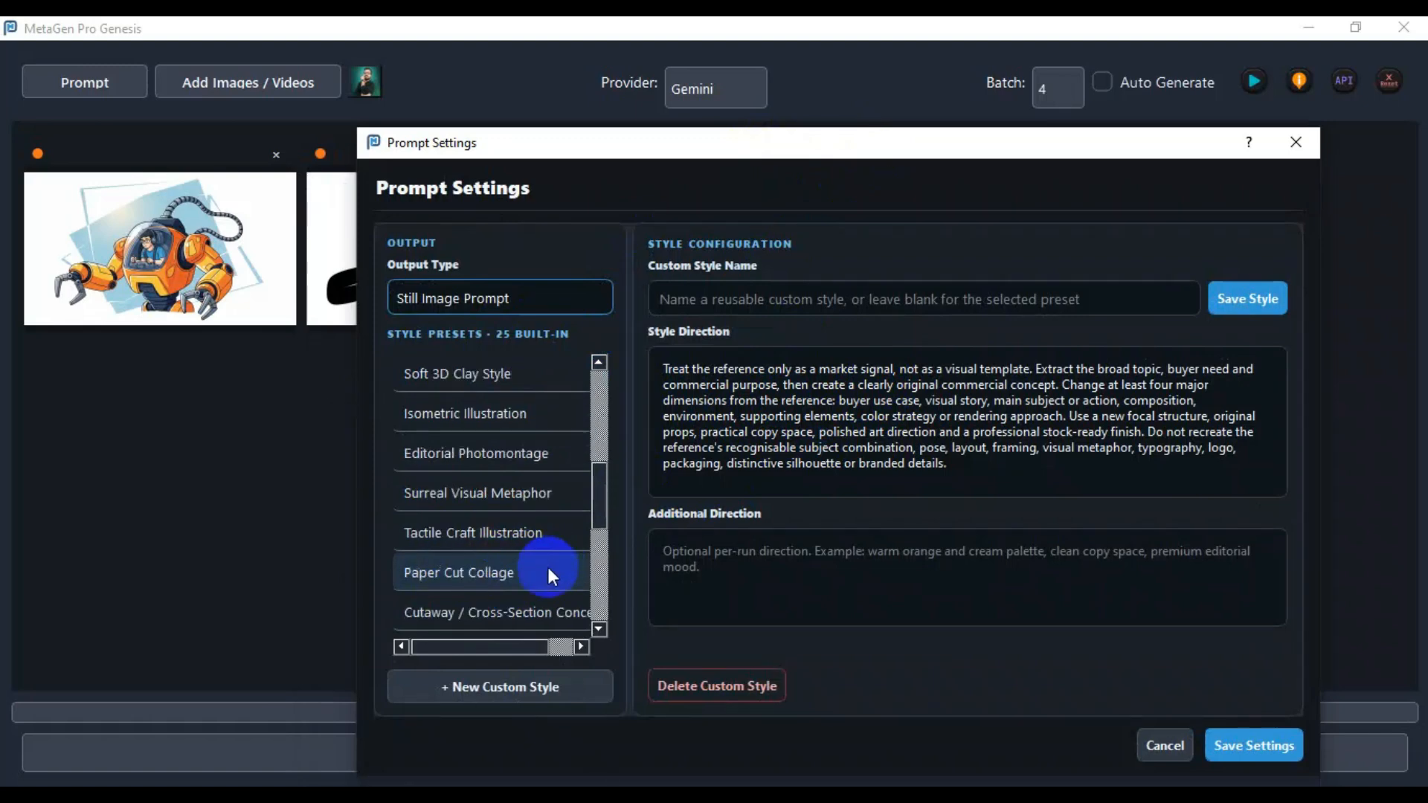
pyautogui.scroll(-3, 517, 578)
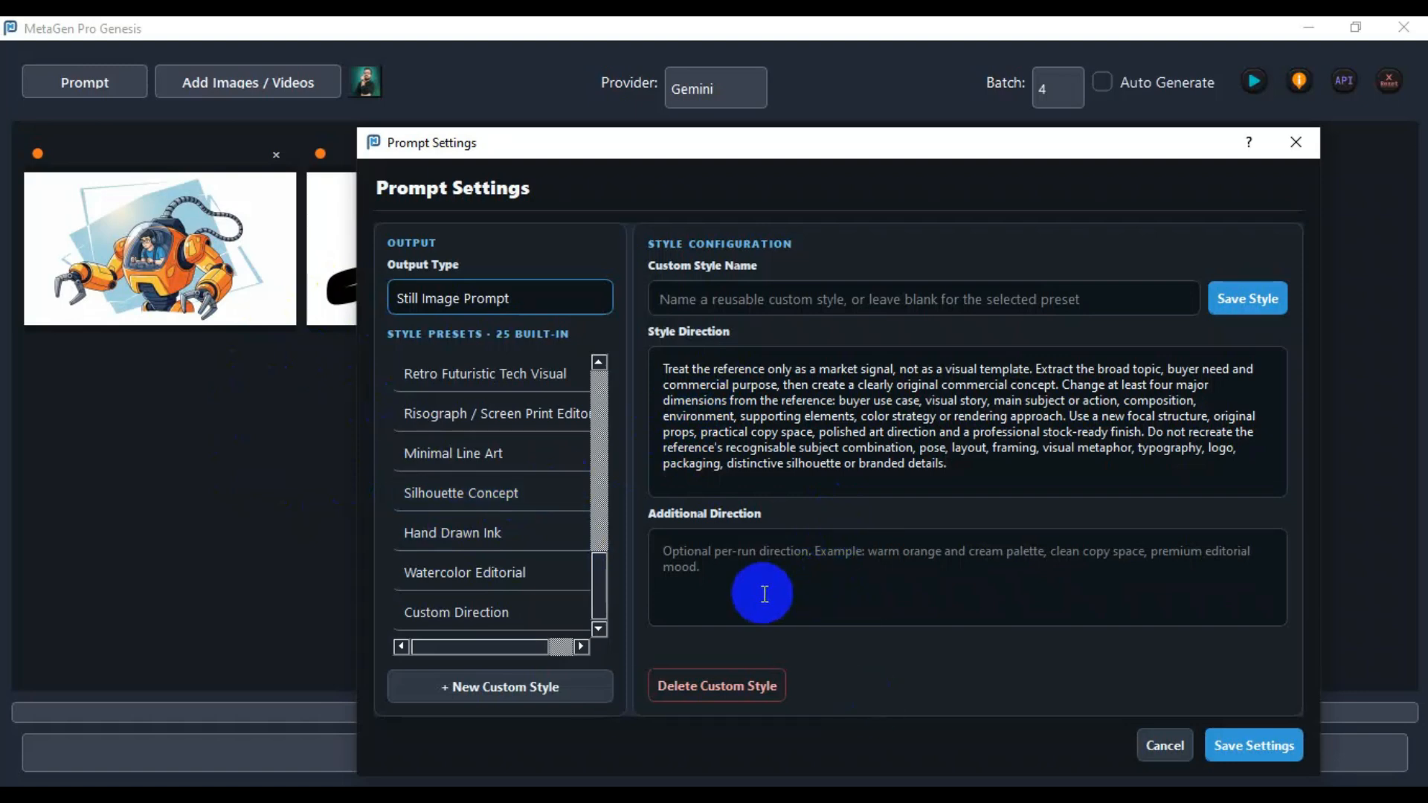
pyautogui.click(1237, 758)
pyautogui.click(1243, 745)
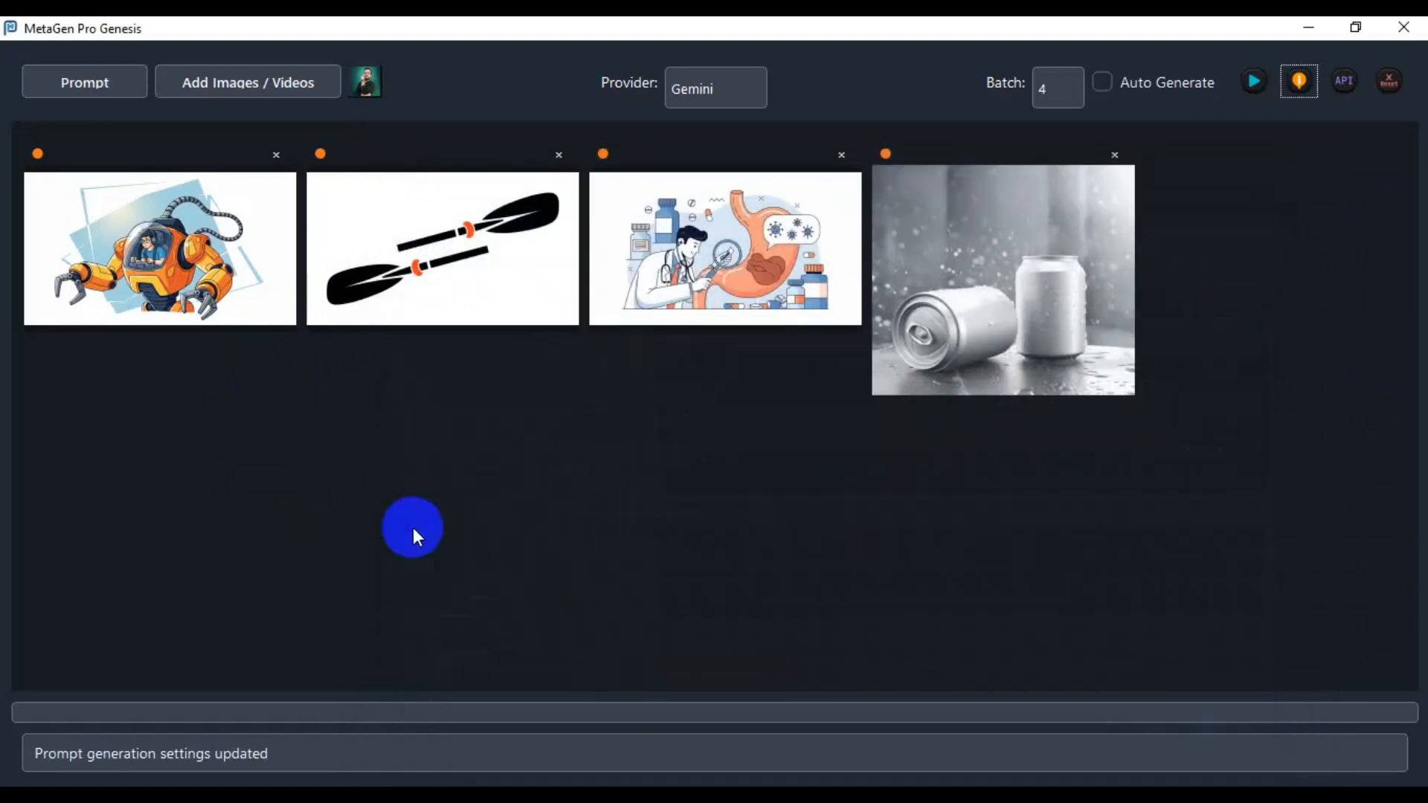
# - Try the Commercial AI Video Prompt output type in Prompt Settings, look over its style presets, and cancel the dialog
pyautogui.click(1299, 80)
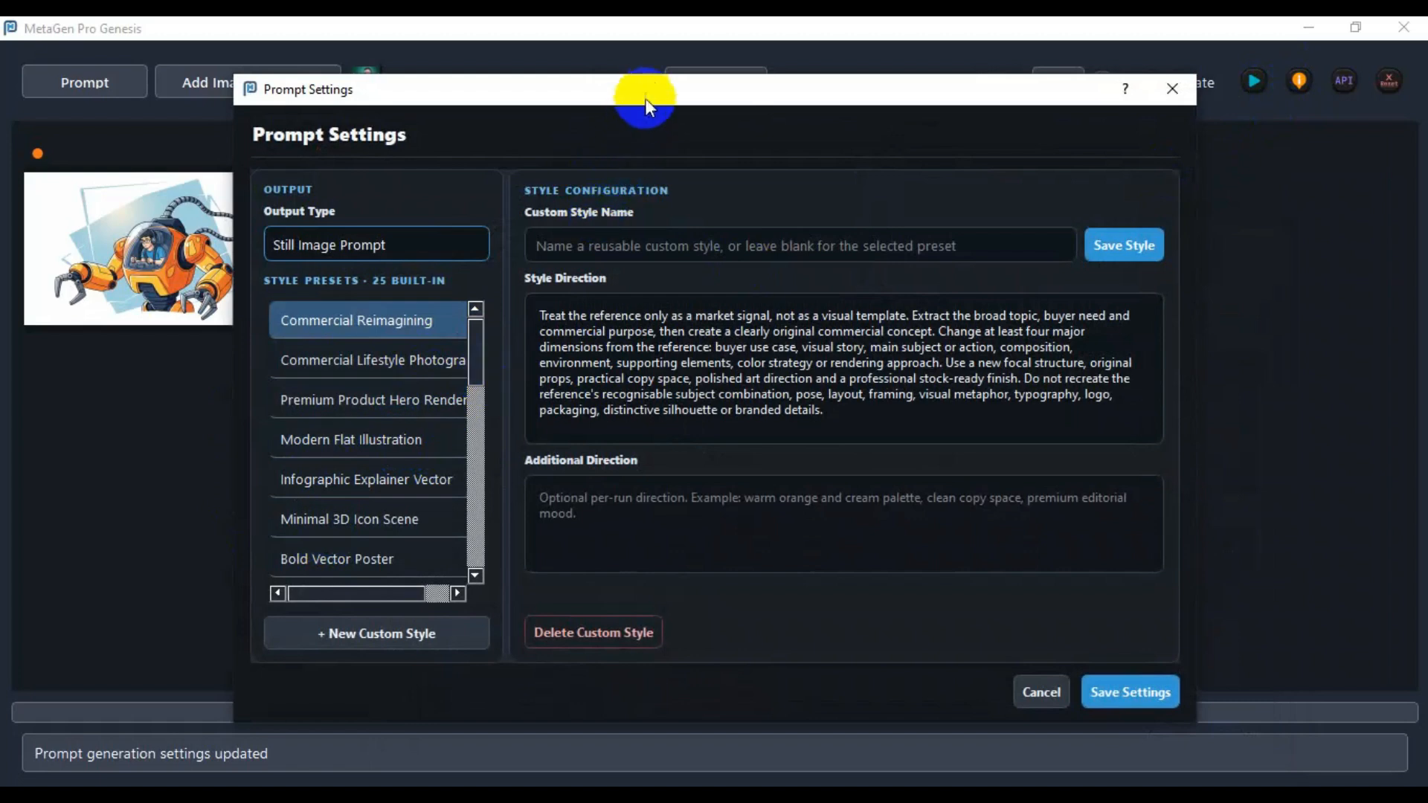
pyautogui.moveTo(644, 100); pyautogui.dragTo(684, 79)
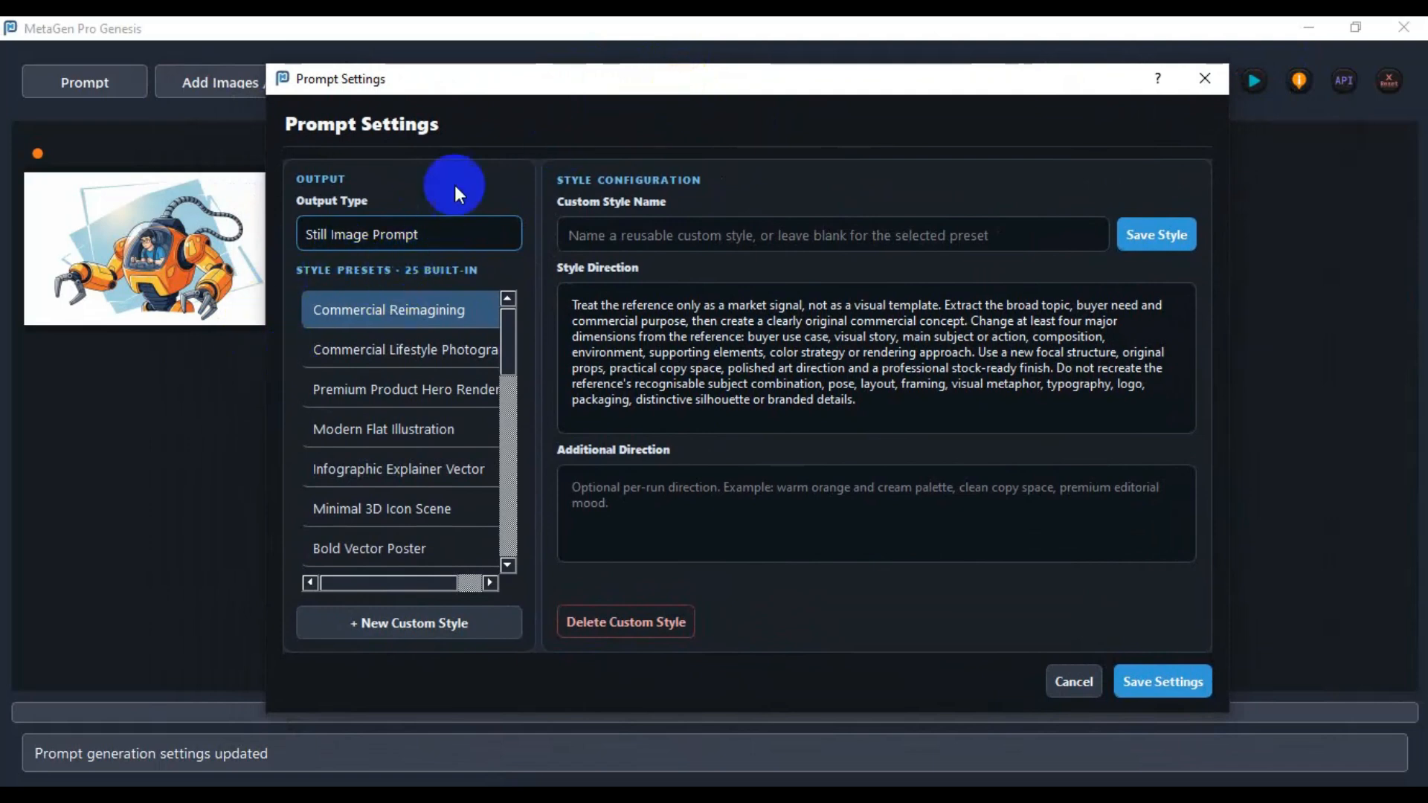
pyautogui.click(385, 234)
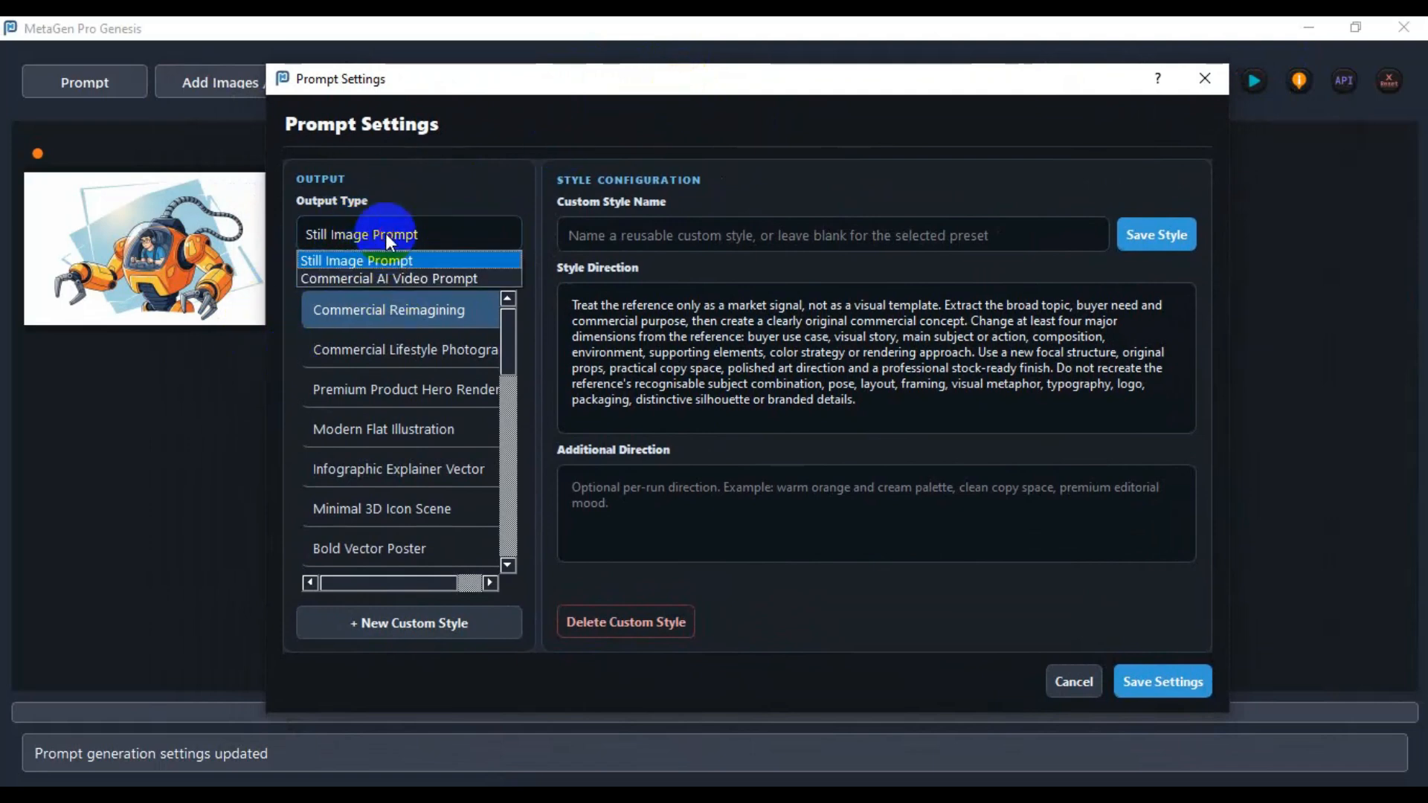
pyautogui.click(380, 278)
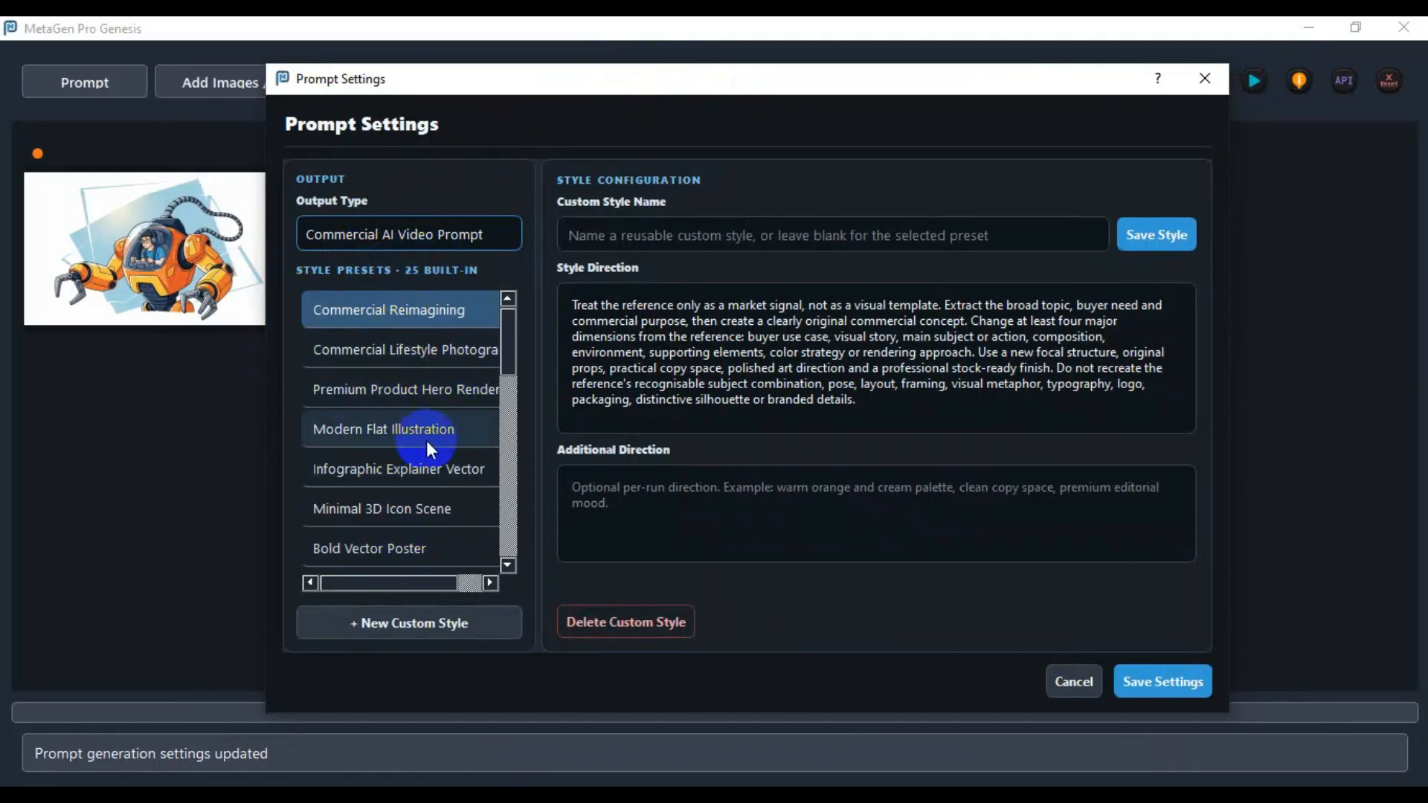
pyautogui.scroll(-1, 426, 440)
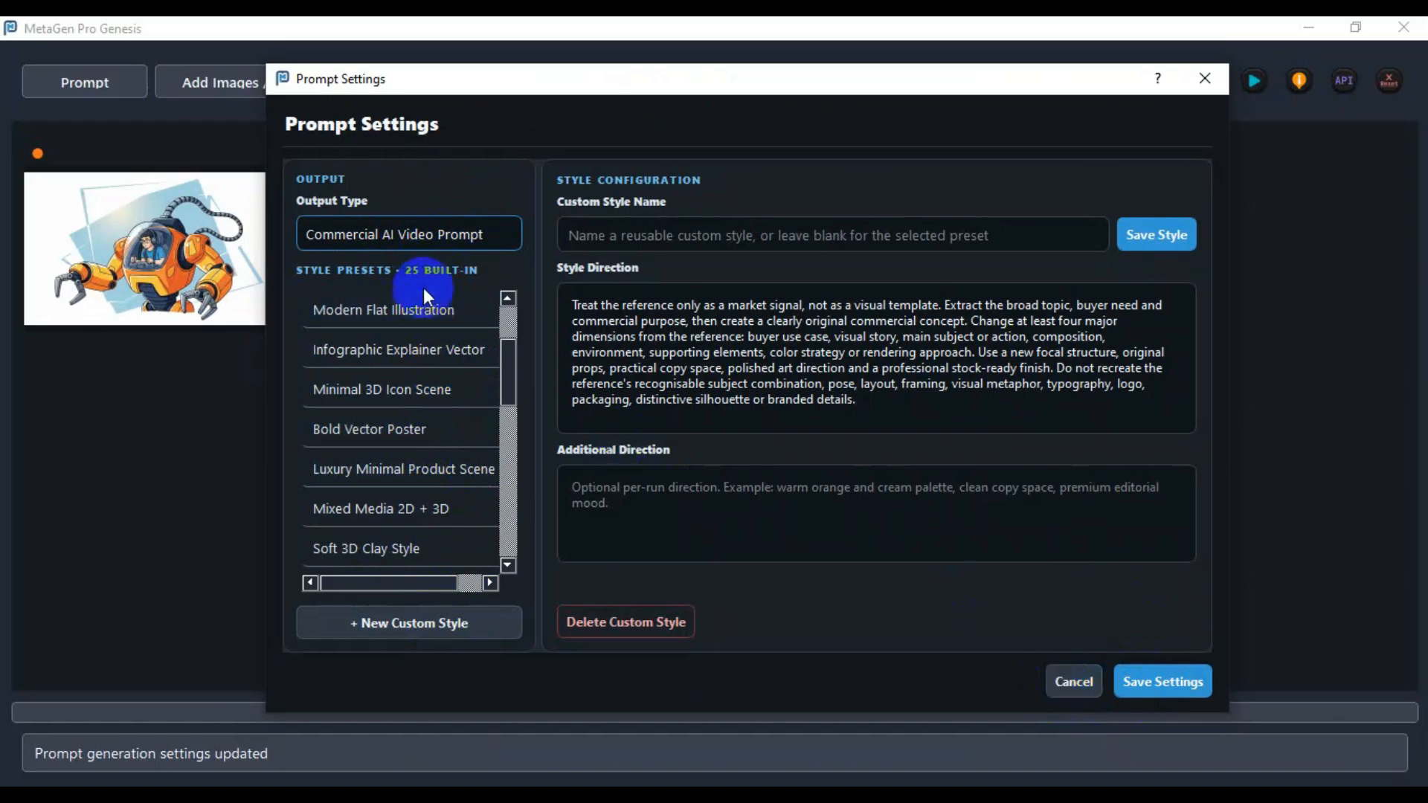
pyautogui.click(493, 233)
pyautogui.click(417, 258)
pyautogui.click(1074, 681)
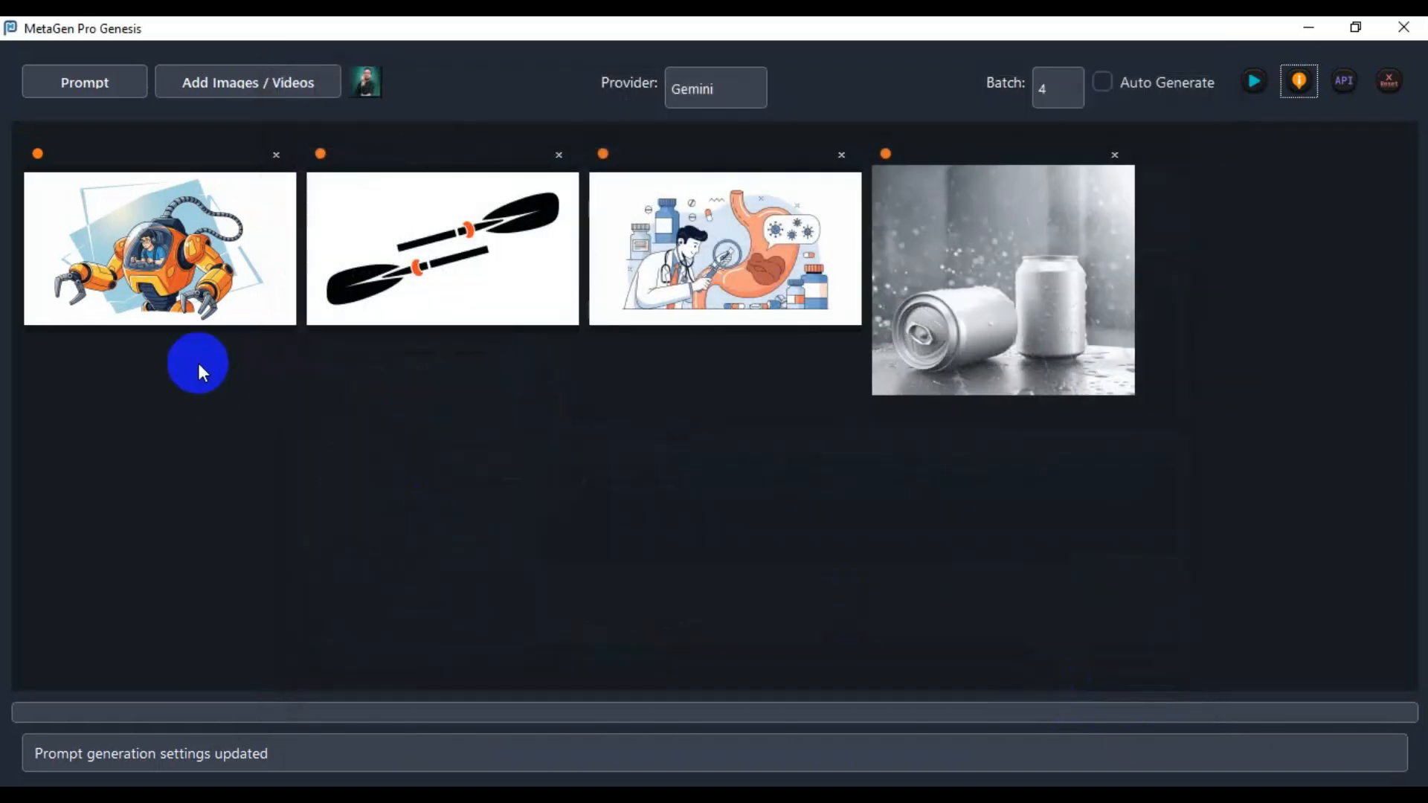
# - Generate prompts for the four loaded images and open MetaGen_Prompts_20260716_050941.csv from the Sample folder
pyautogui.click(1255, 81)
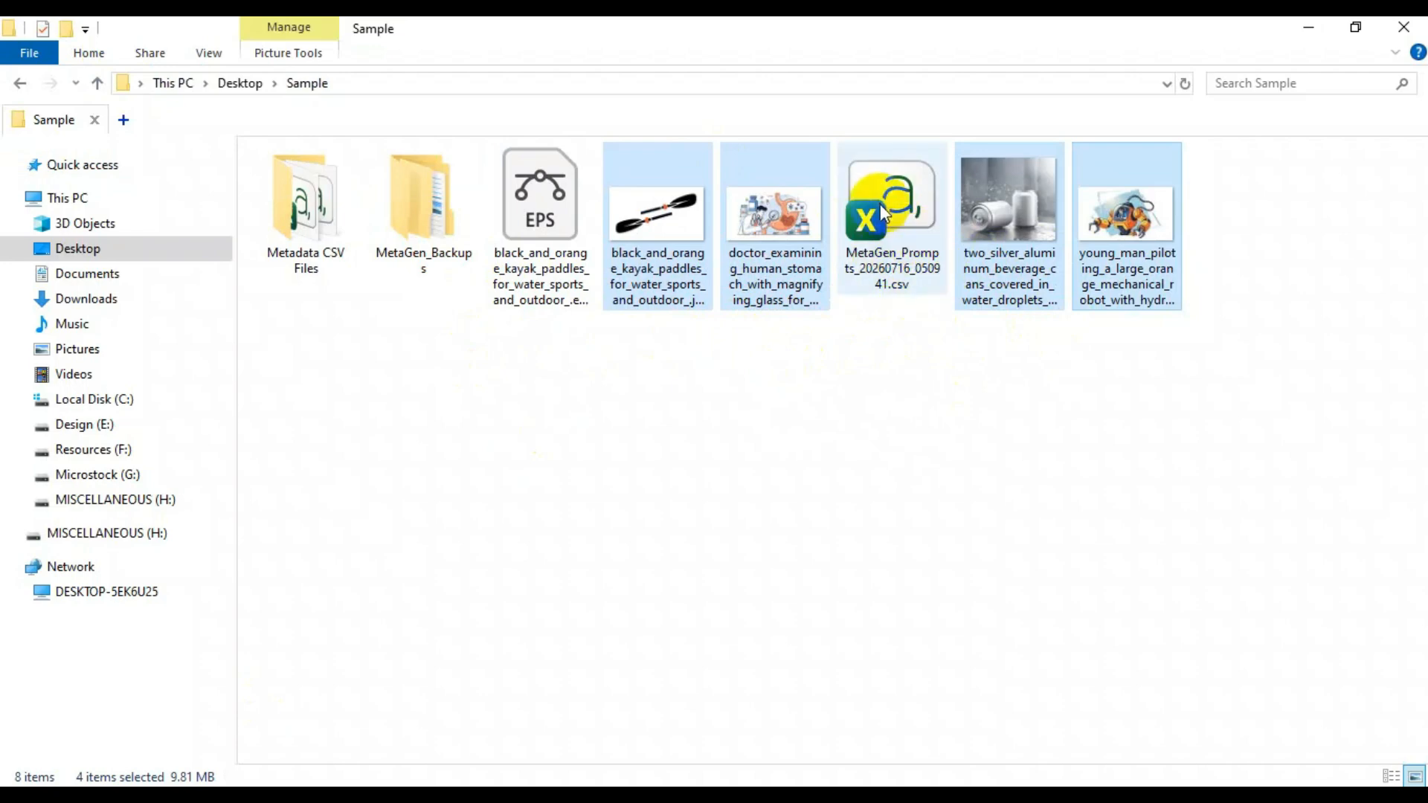
pyautogui.doubleClick(906, 207)
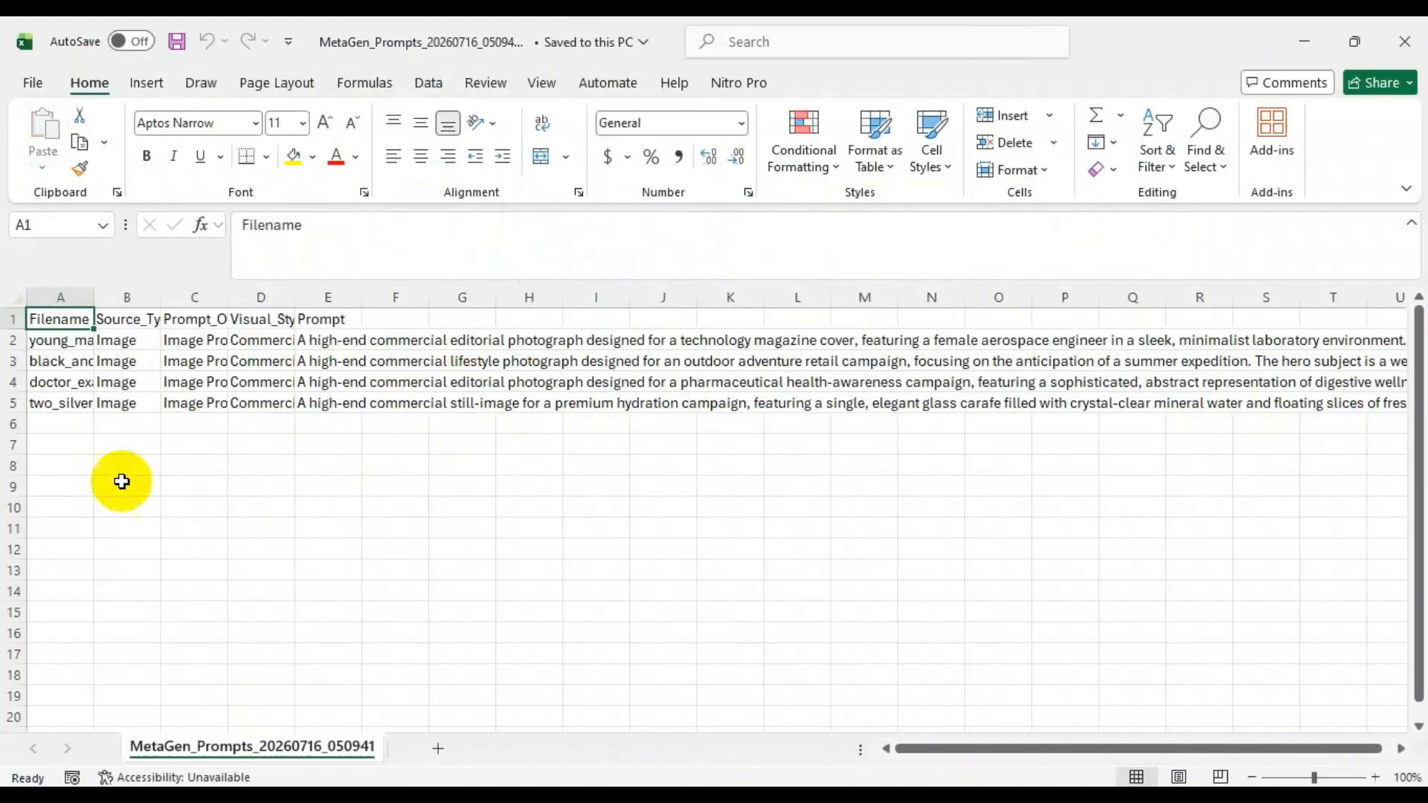
# - Examine the filename, source type, prompt output and visual style cells in the generated prompts CSV
pyautogui.click(101, 428)
pyautogui.click(98, 377)
pyautogui.click(77, 440)
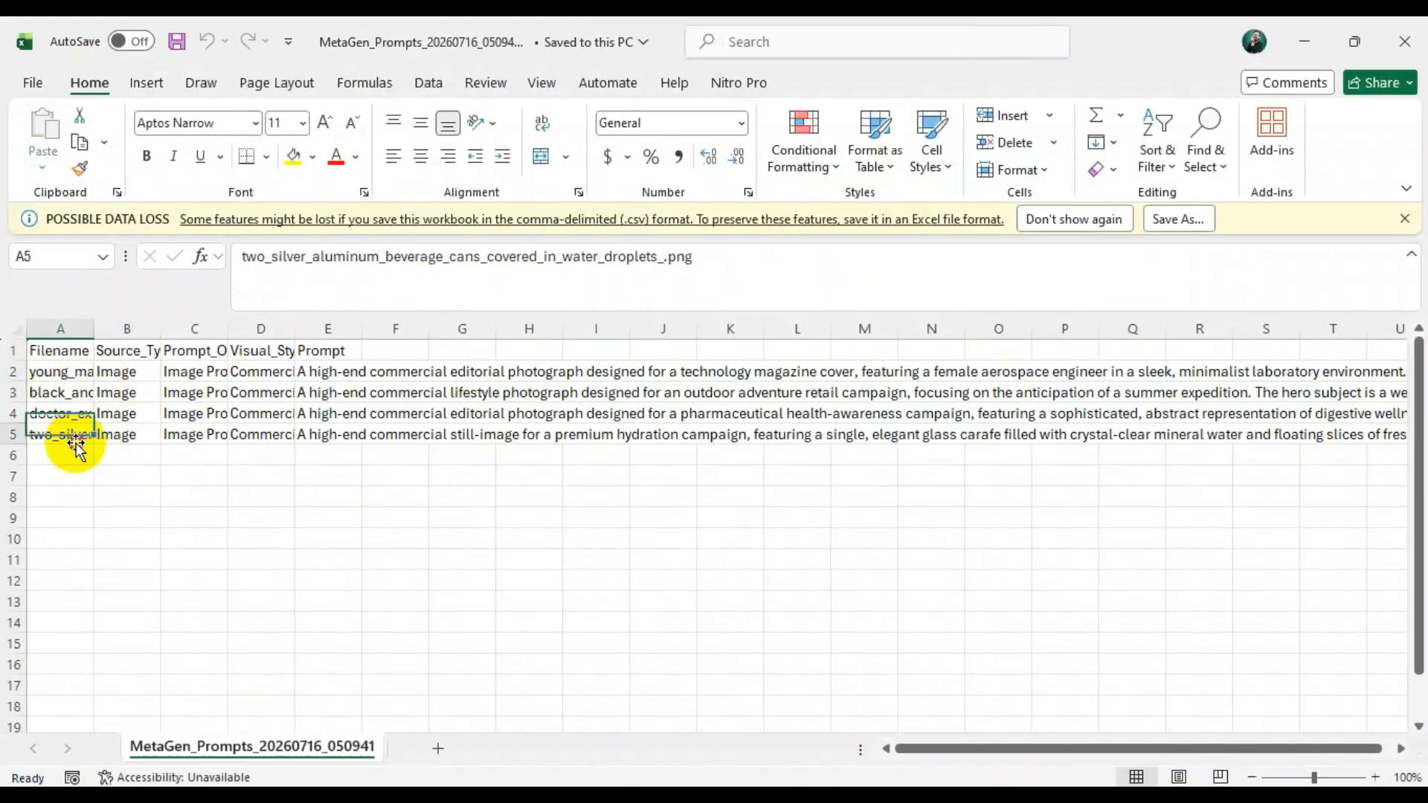
pyautogui.click(121, 386)
pyautogui.click(189, 372)
pyautogui.click(249, 371)
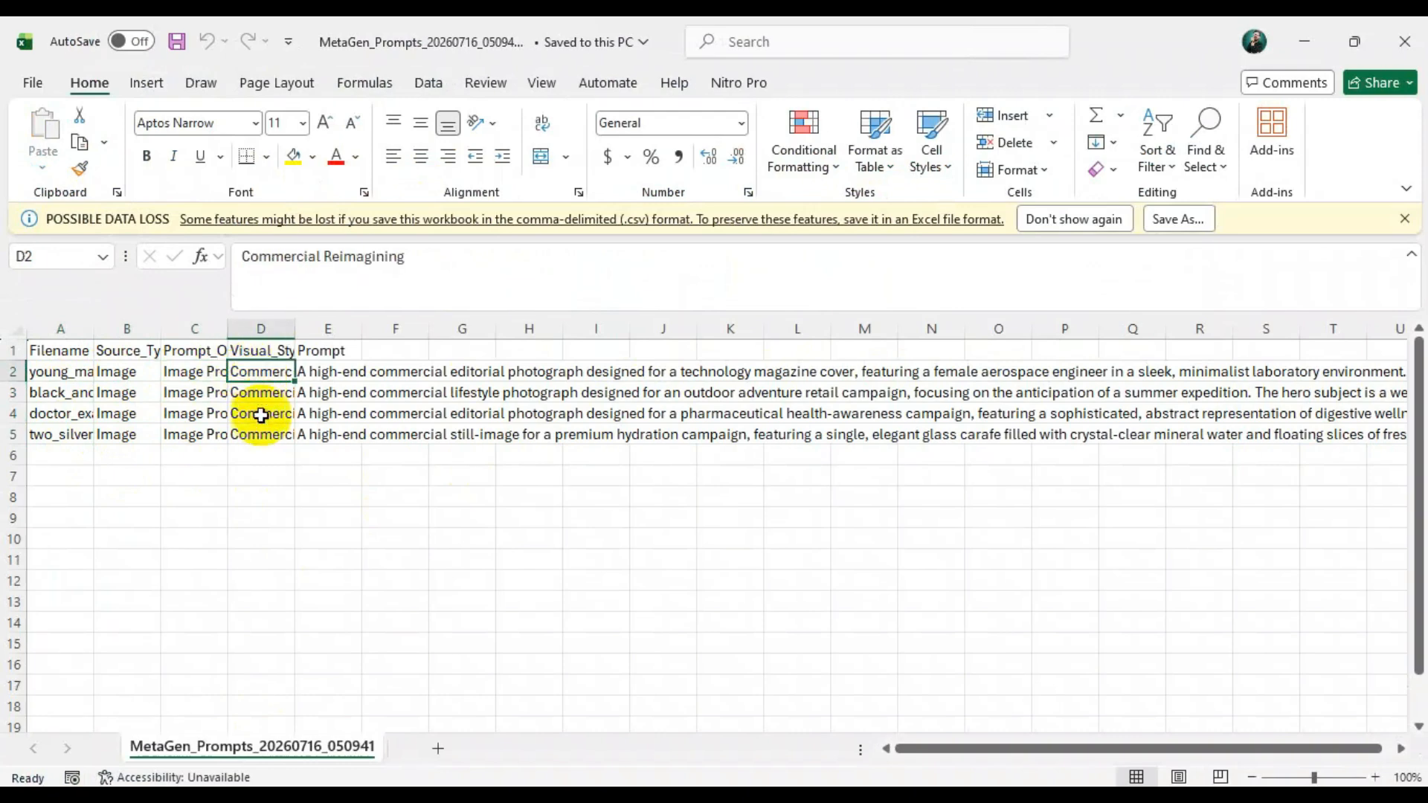
pyautogui.click(260, 413)
# - Enlarge the formula bar, read the full generated prompts in column E, and close the workbook
pyautogui.click(303, 373)
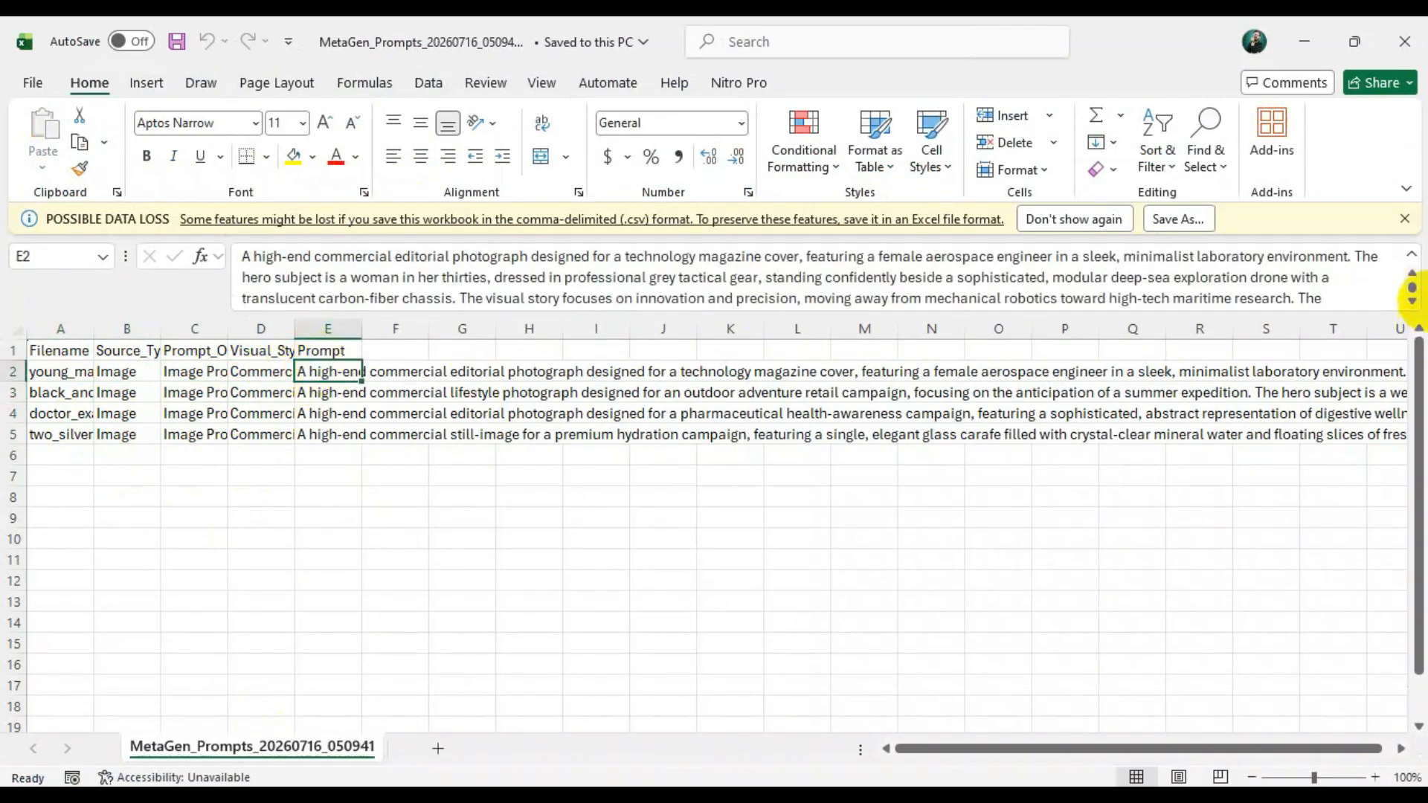
pyautogui.moveTo(1408, 316); pyautogui.dragTo(1377, 481)
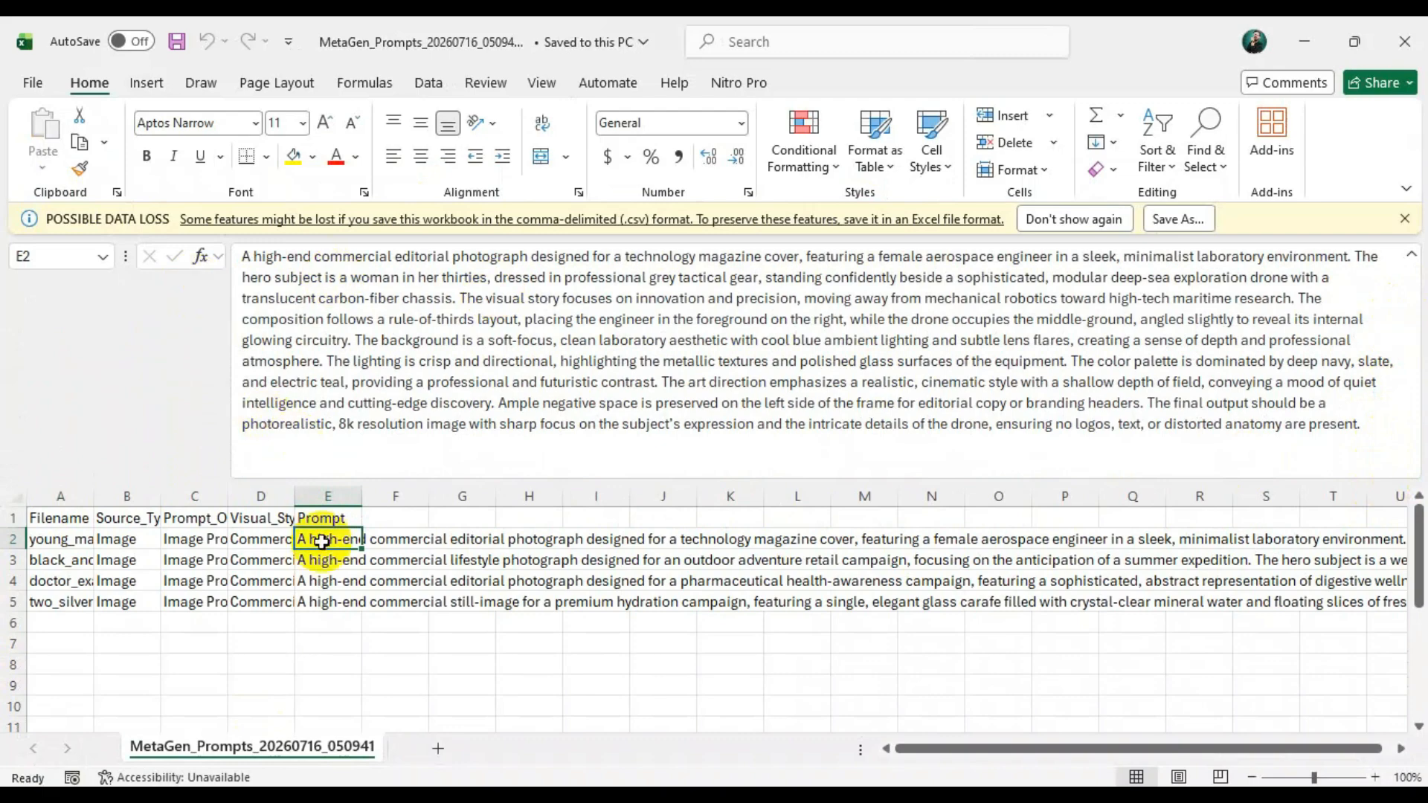
pyautogui.click(327, 566)
pyautogui.click(327, 603)
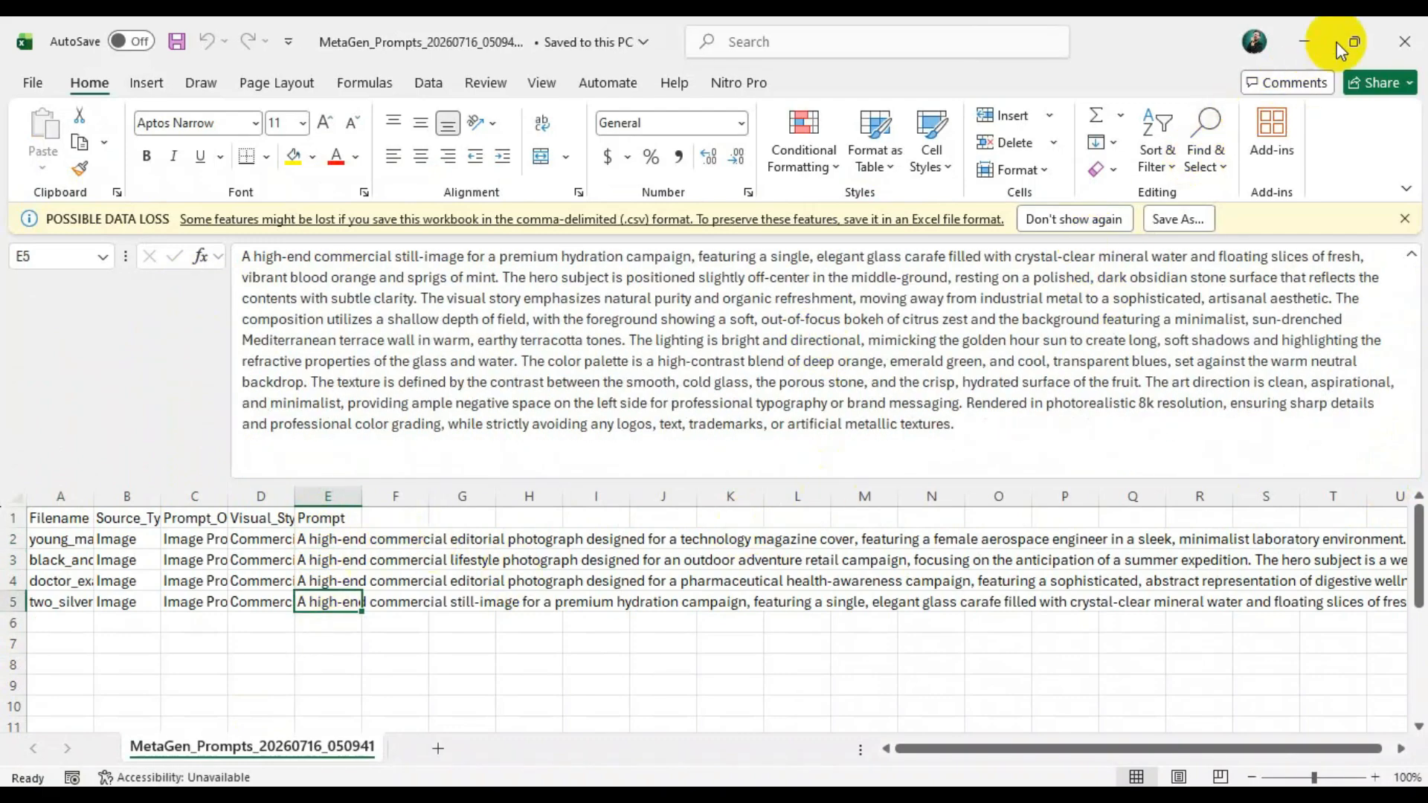
pyautogui.click(1405, 37)
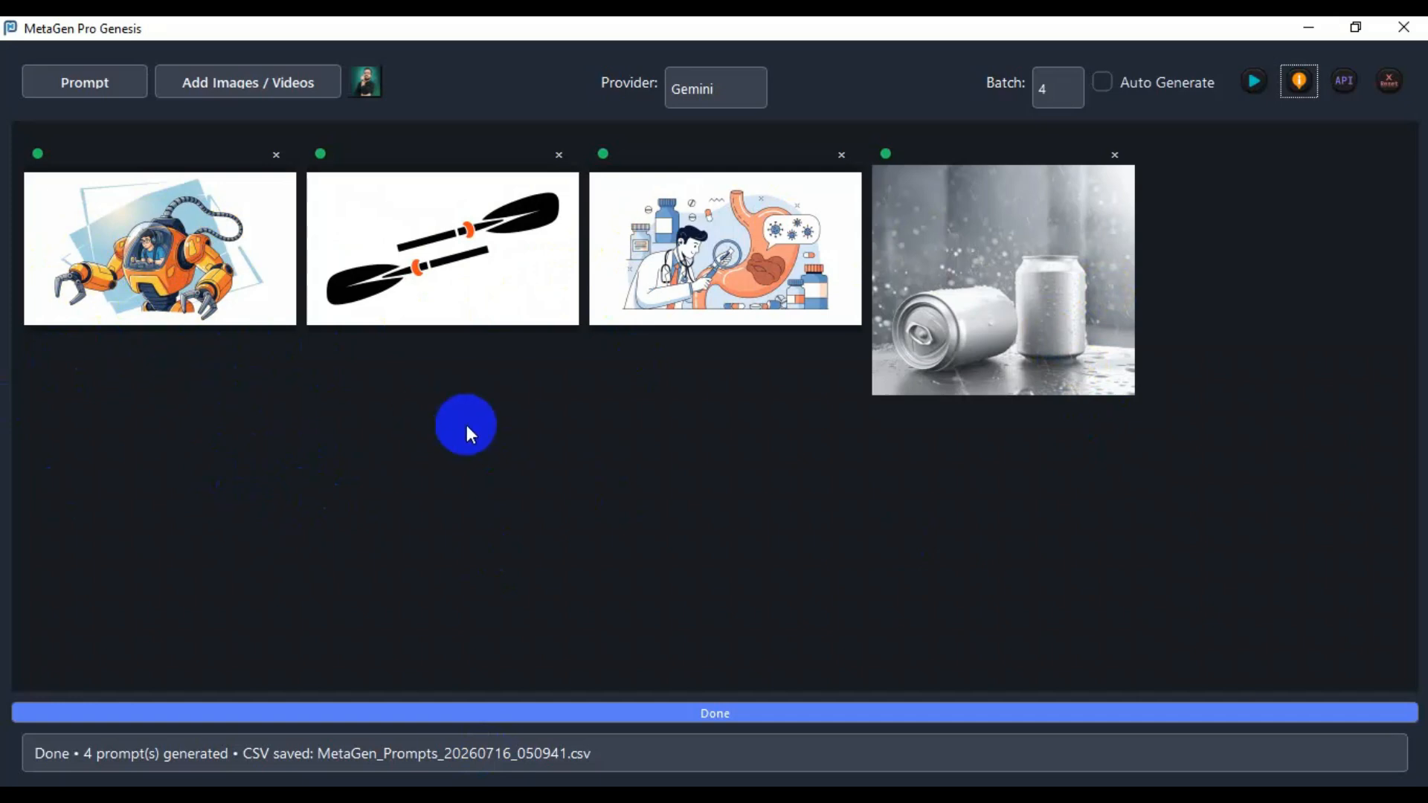
# - Copy the generated prompt of the orange robot image and paste it into an untitled Sublime Text file to read it
pyautogui.click(174, 249)
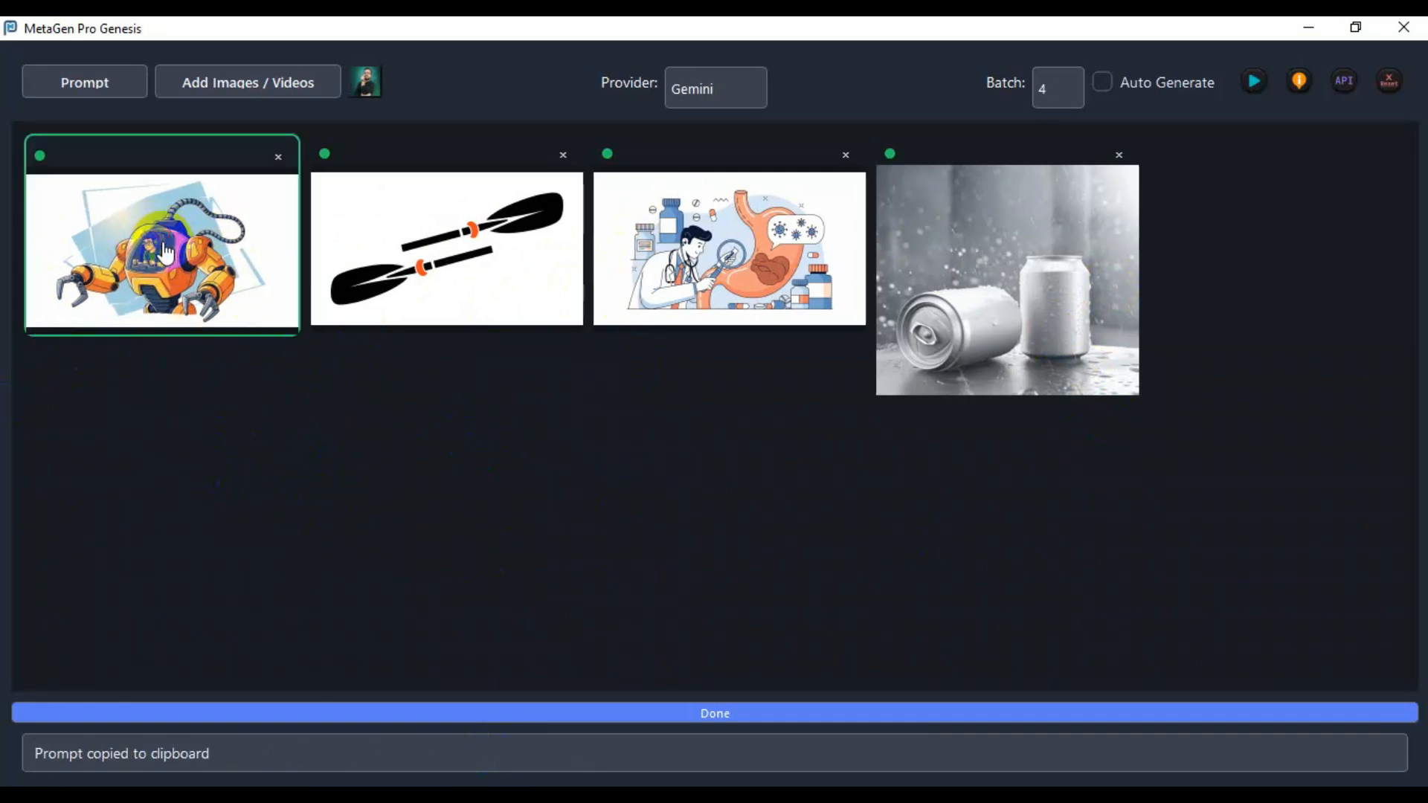
pyautogui.click(231, 310)
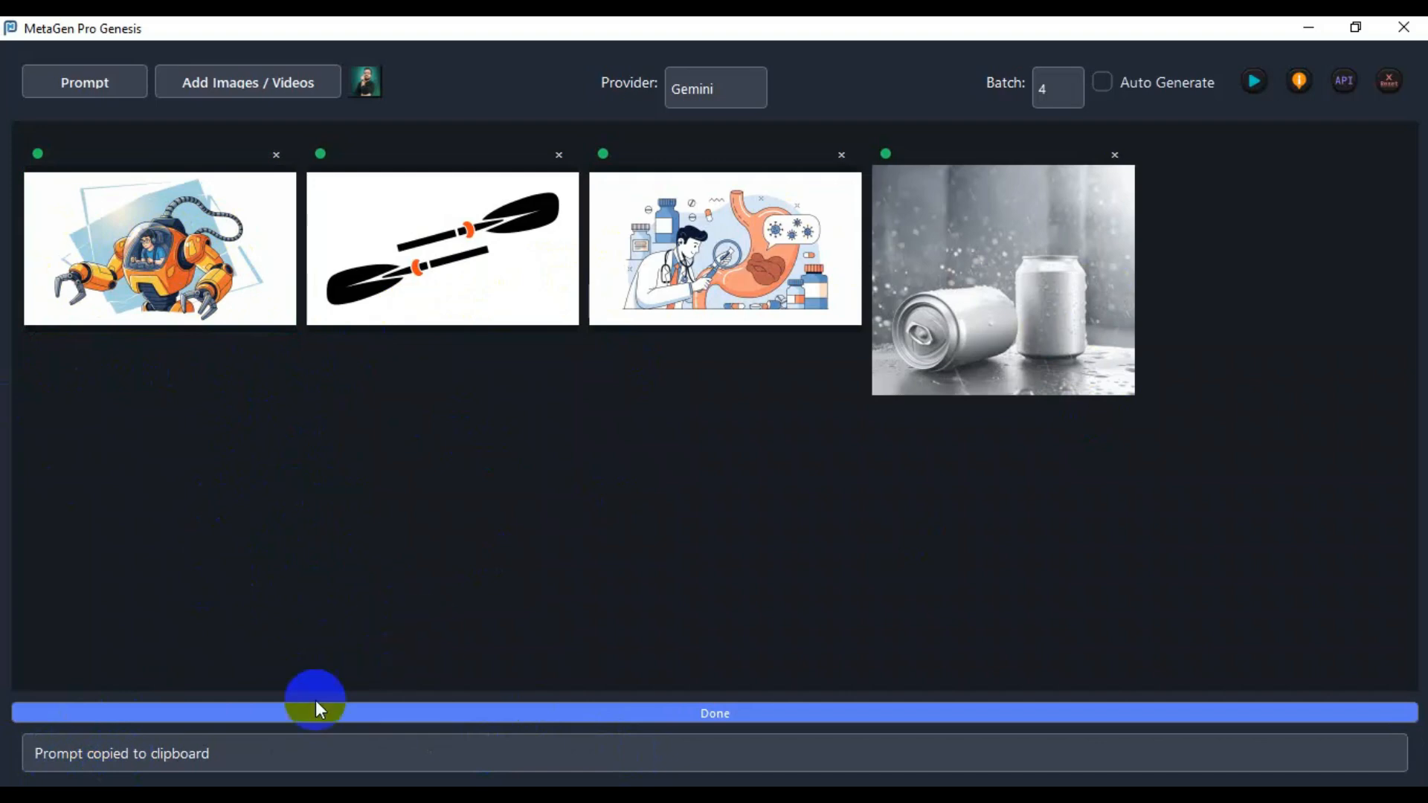
pyautogui.click(223, 794)
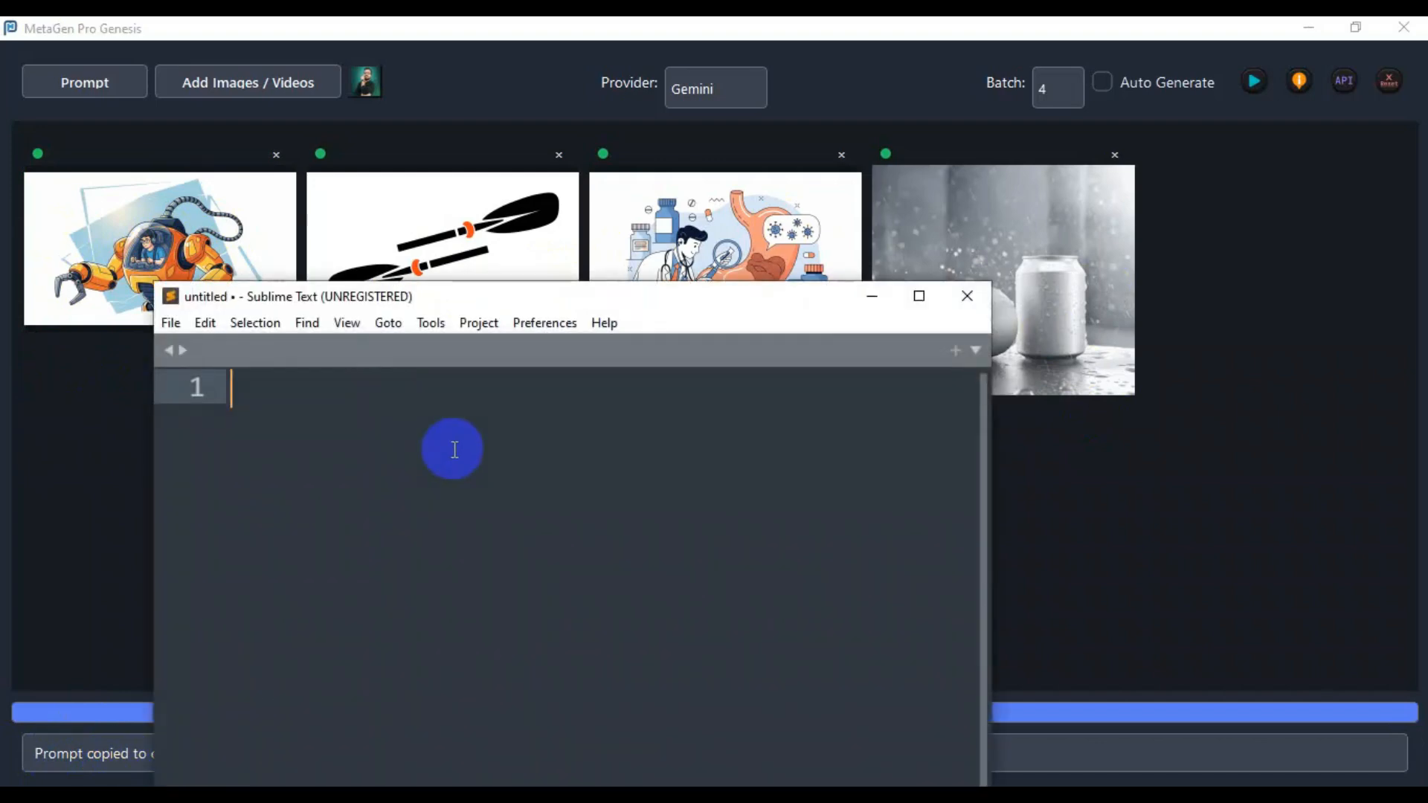
pyautogui.hotkey('ctrl', 'v')
pyautogui.scroll(4, 483, 506)
pyautogui.scroll(2, 515, 472)
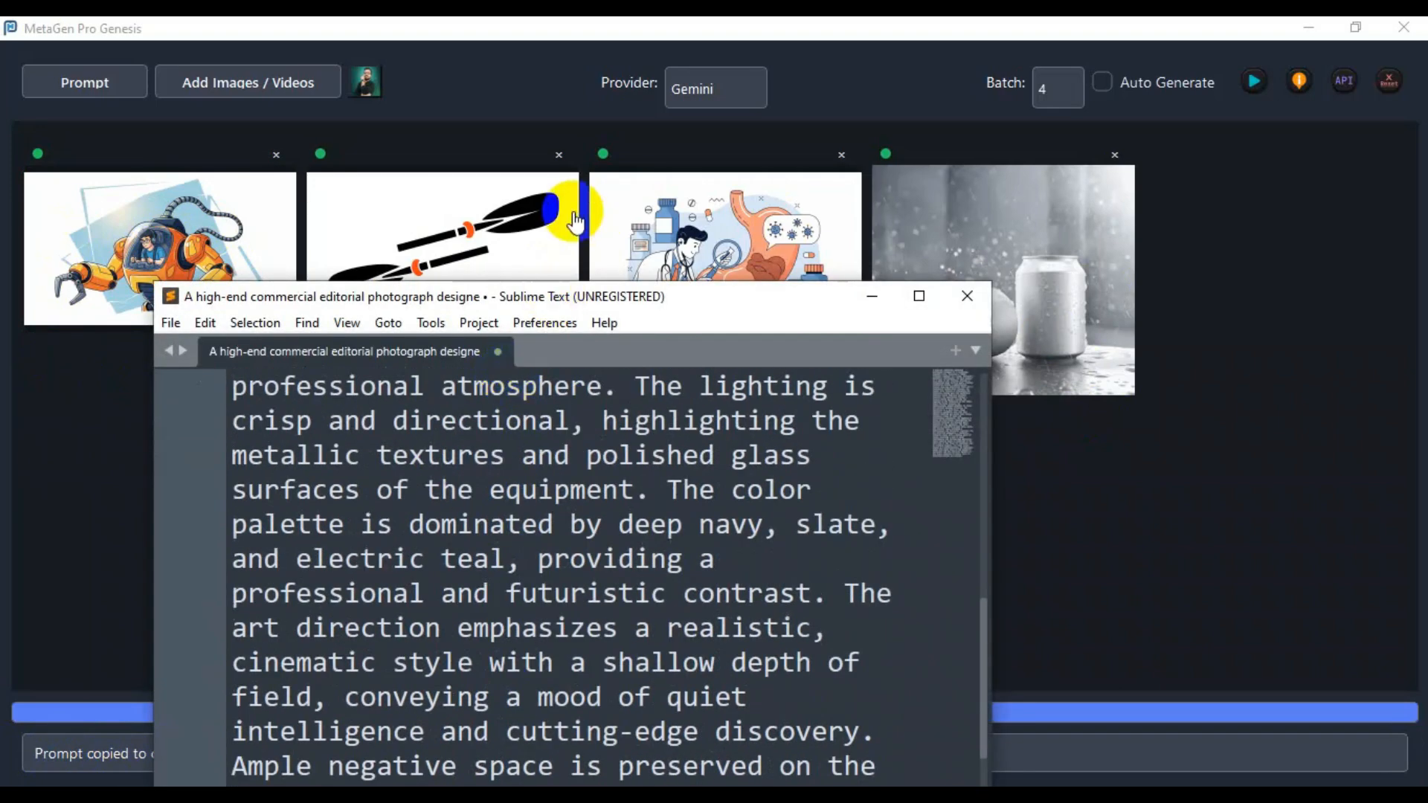
# - Copy the generated prompt of the kayak paddles image and paste it into a new Sublime Text file
pyautogui.click(488, 218)
pyautogui.click(141, 795)
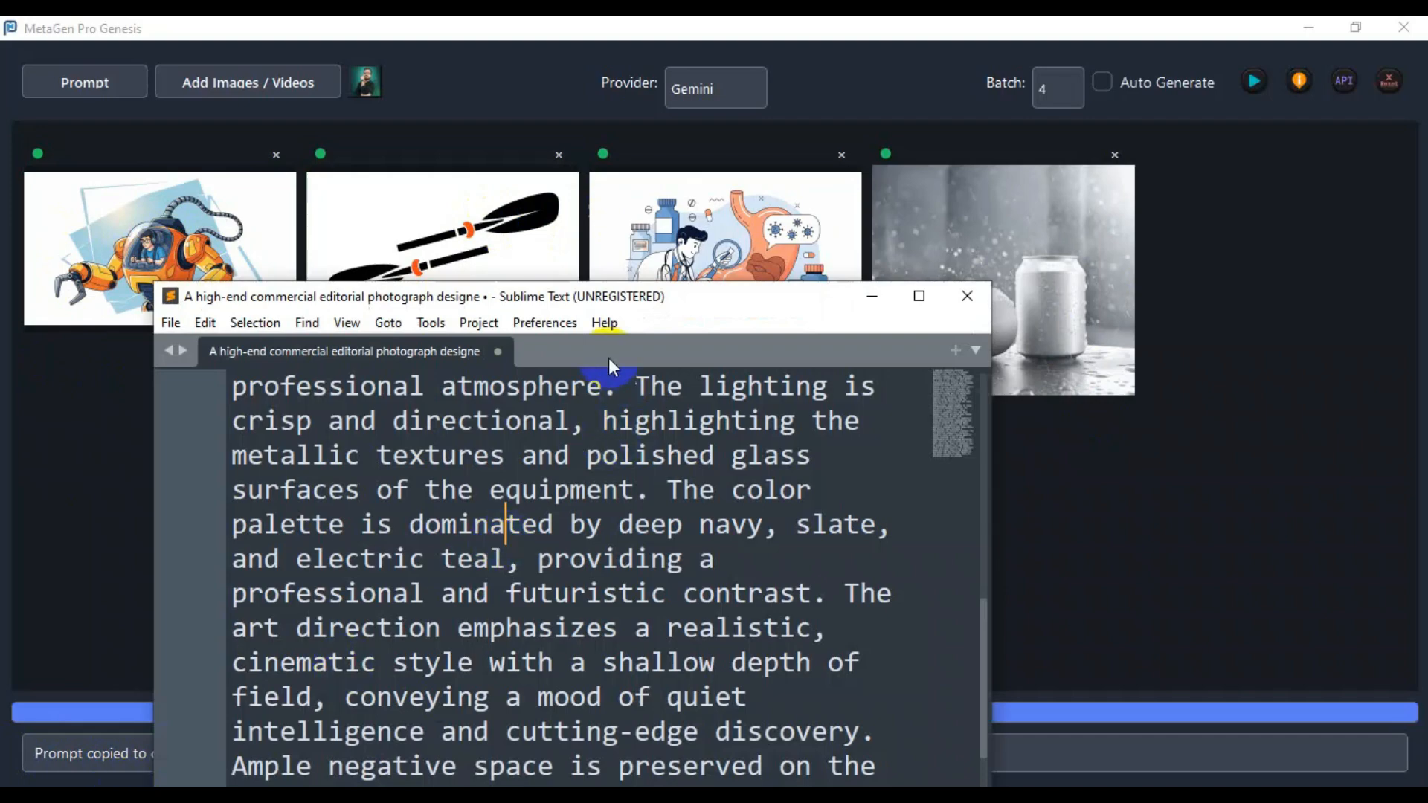
pyautogui.doubleClick(600, 350)
pyautogui.hotkey('ctrl', 'v')
# - Close both pasted prompt files without saving and minimize Sublime Text to return to MetaGen Pro Genesis
pyautogui.click(810, 351)
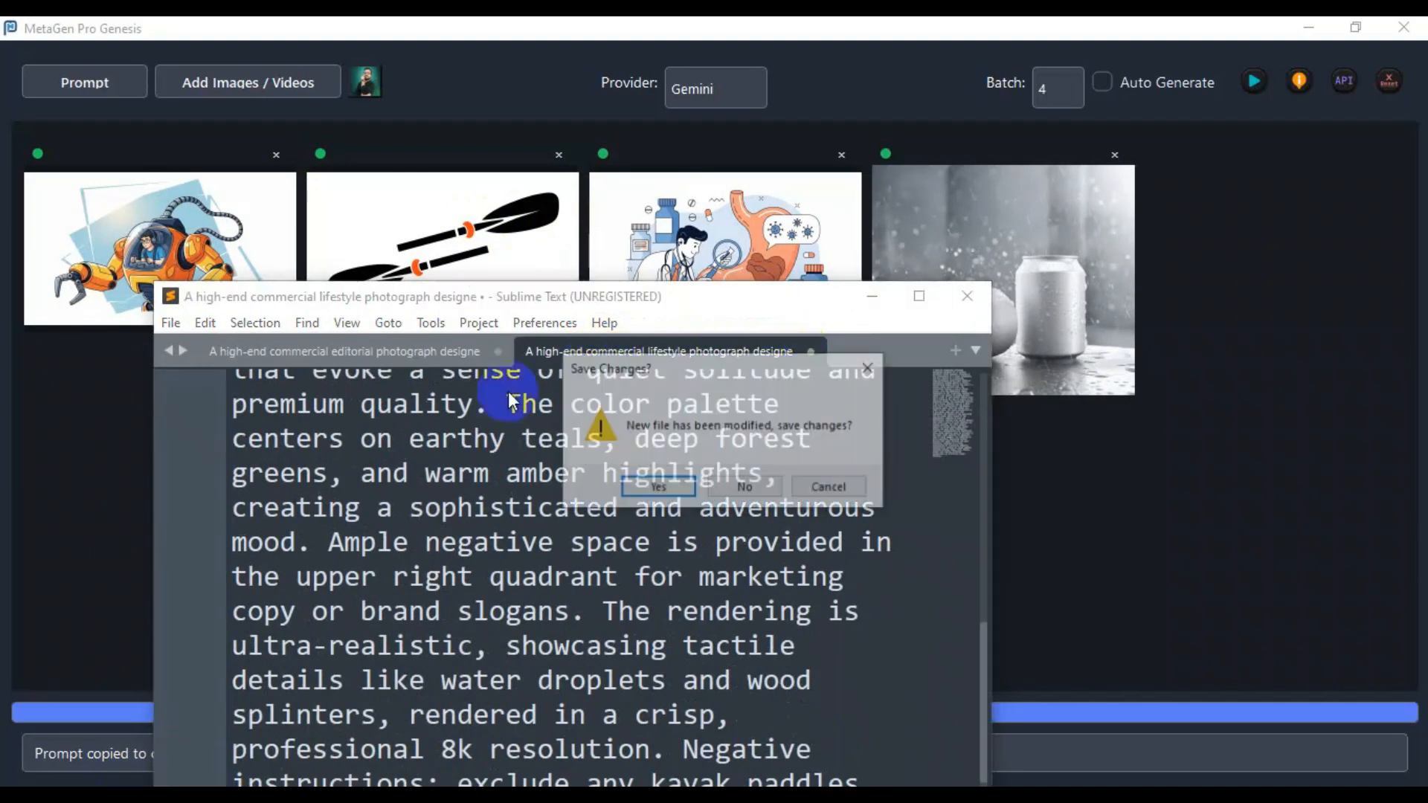
pyautogui.click(743, 485)
pyautogui.click(497, 351)
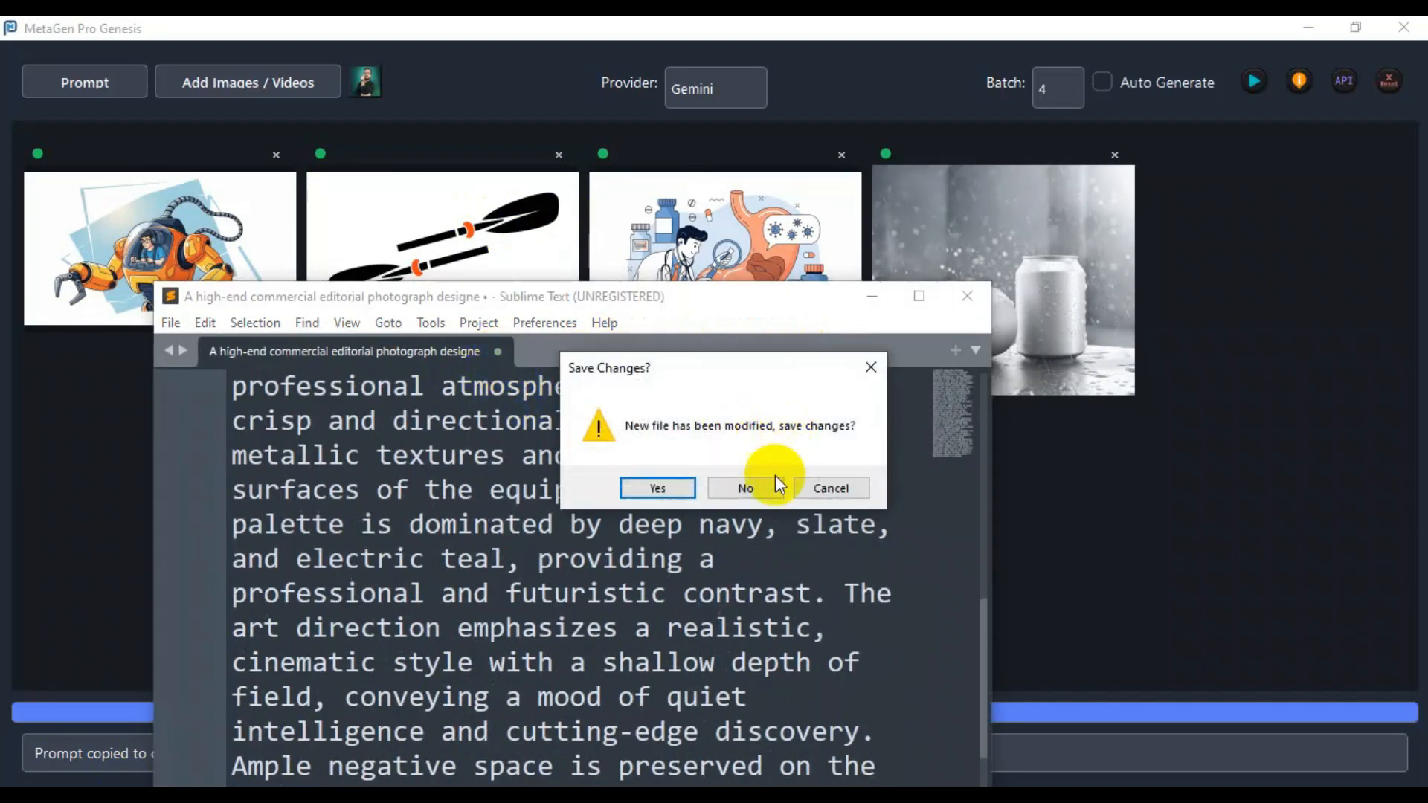
pyautogui.click(744, 485)
pyautogui.click(873, 295)
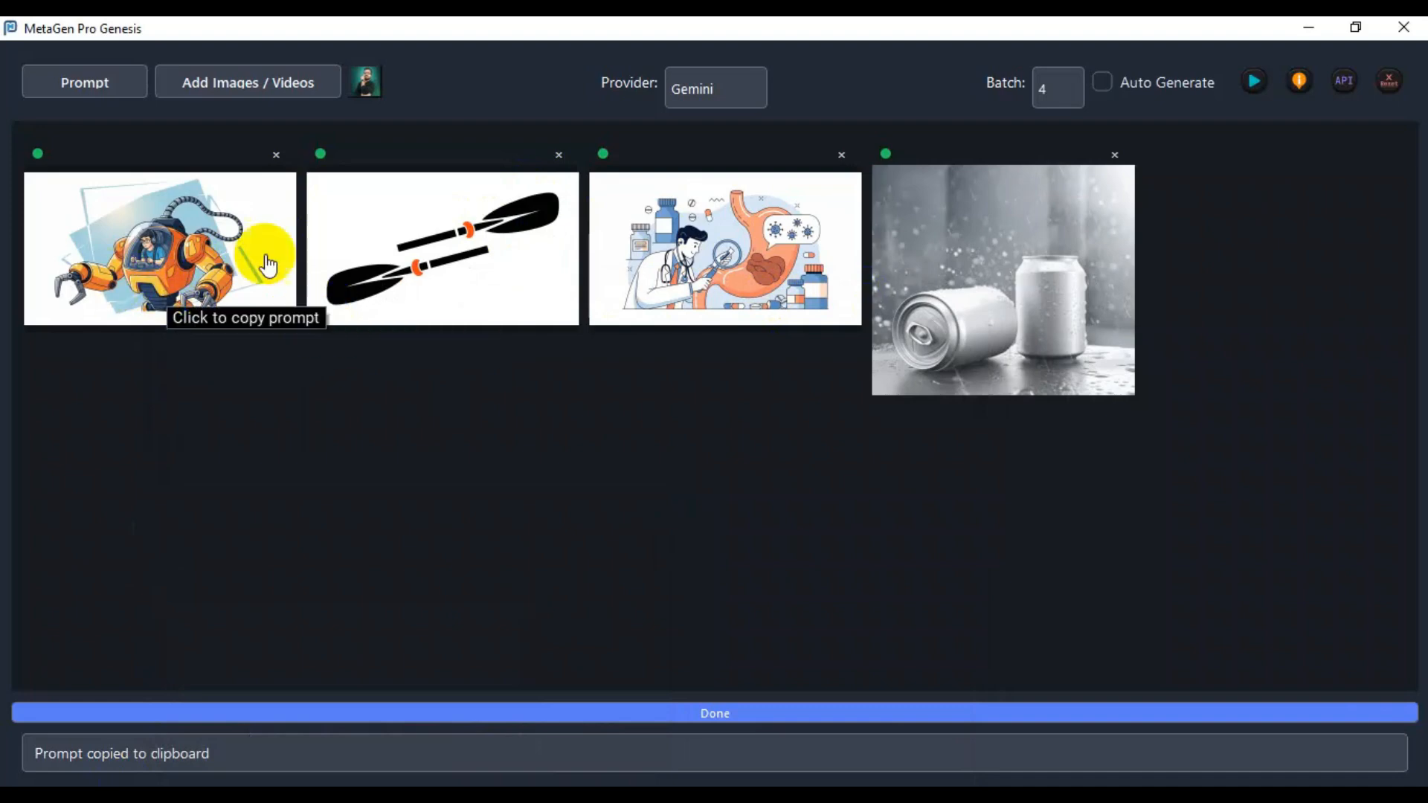
# - Reset the workspace to clear all four loaded images and enable Auto Generate
pyautogui.click(1389, 88)
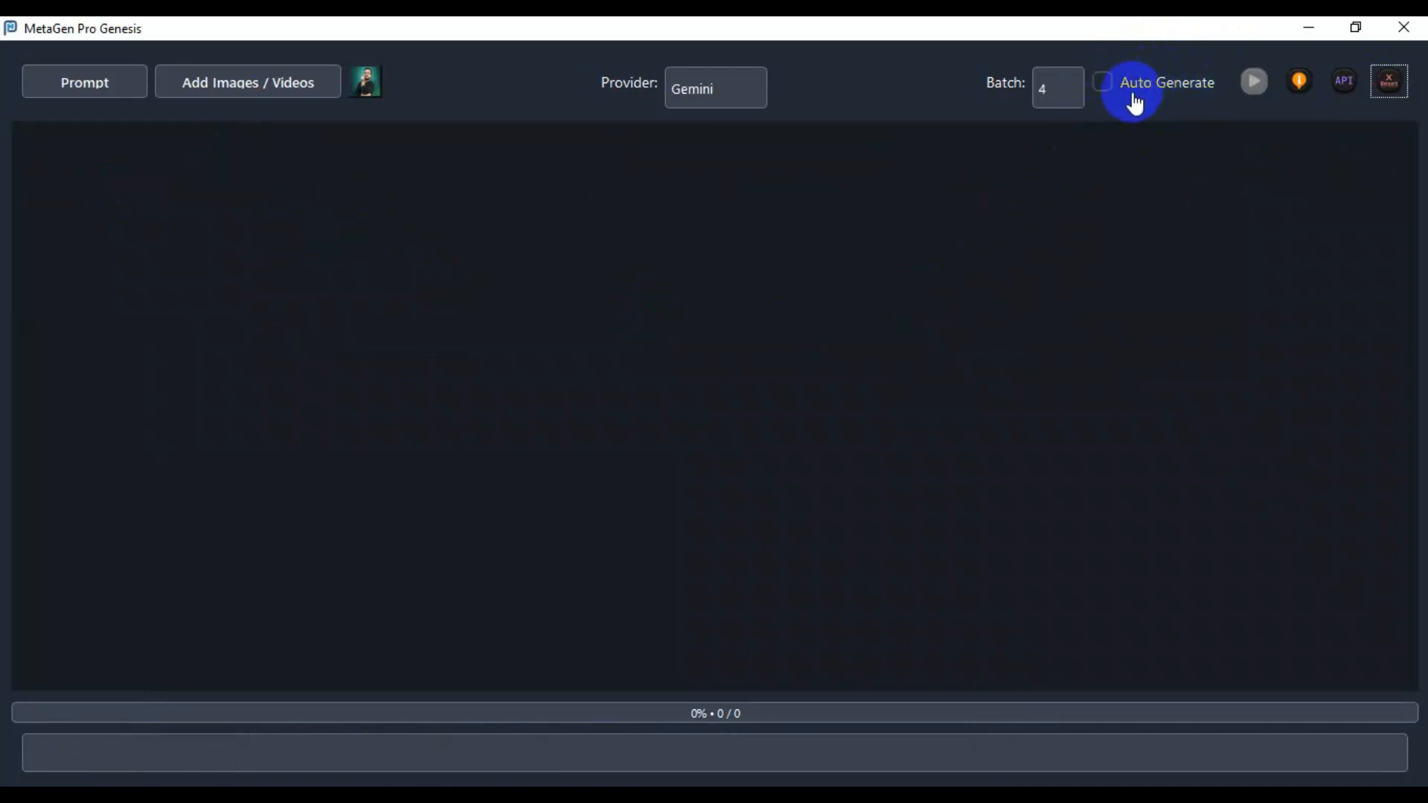
pyautogui.click(1105, 91)
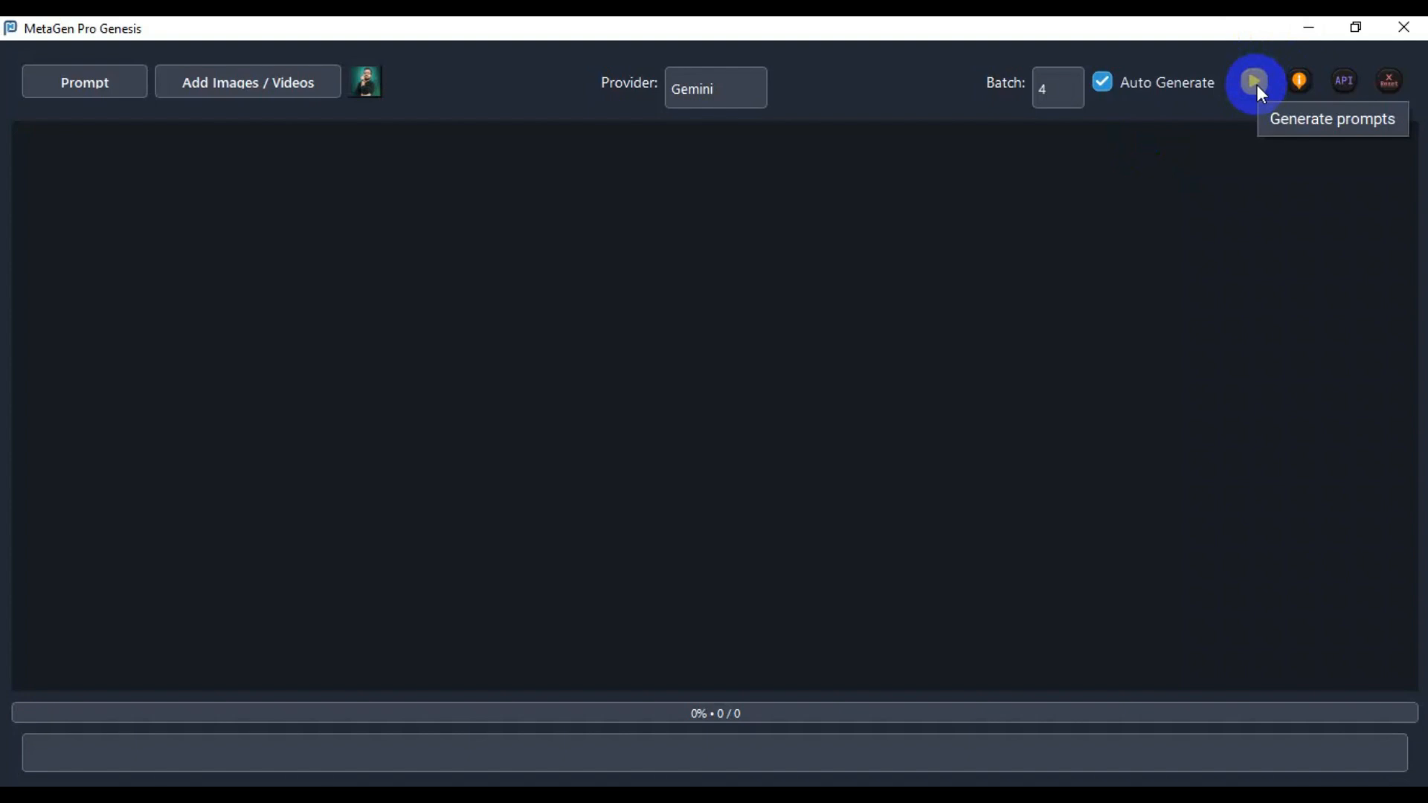
# - Look over the Prompt Settings and the Gemini API Configuration, closing each dialog without saving
pyautogui.click(1300, 82)
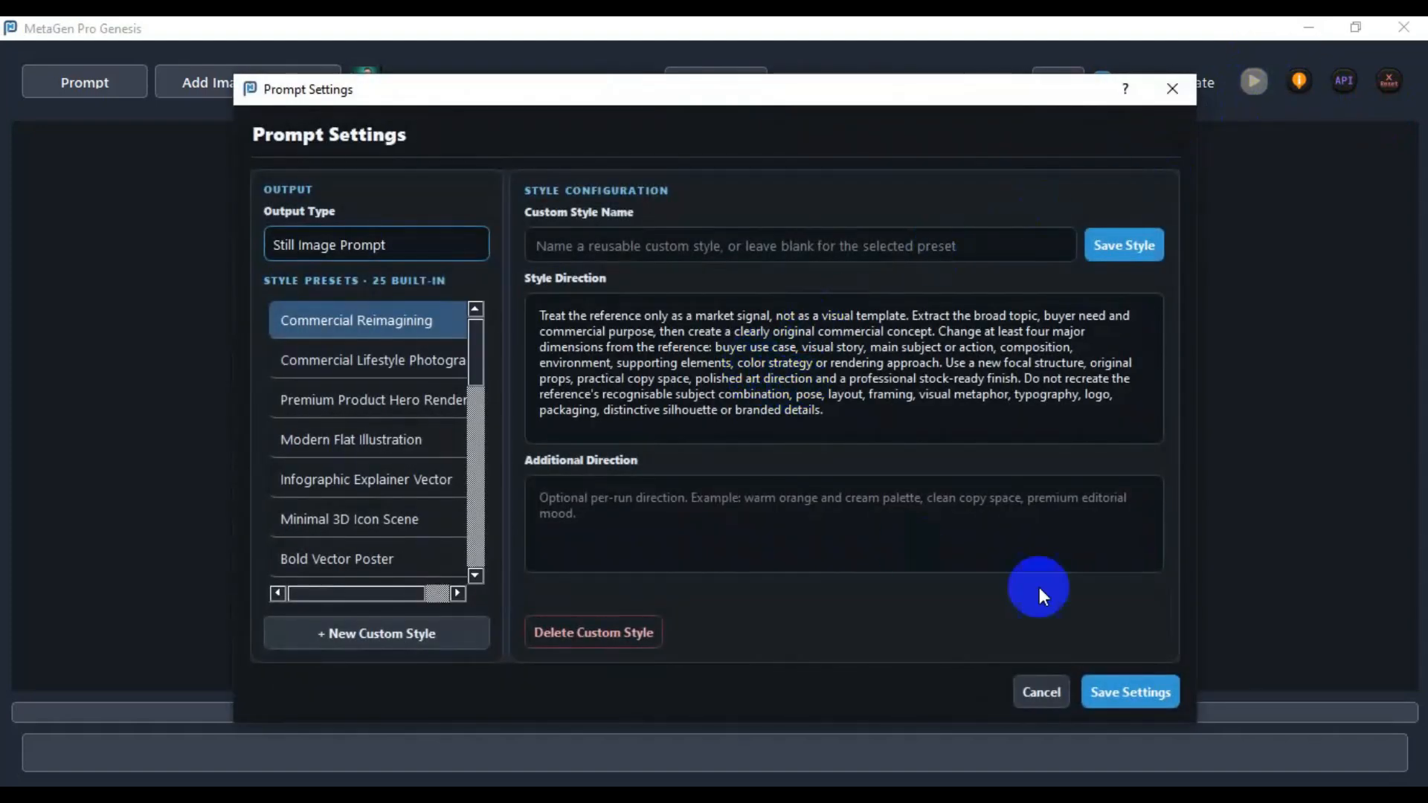
pyautogui.click(1041, 693)
pyautogui.click(1346, 83)
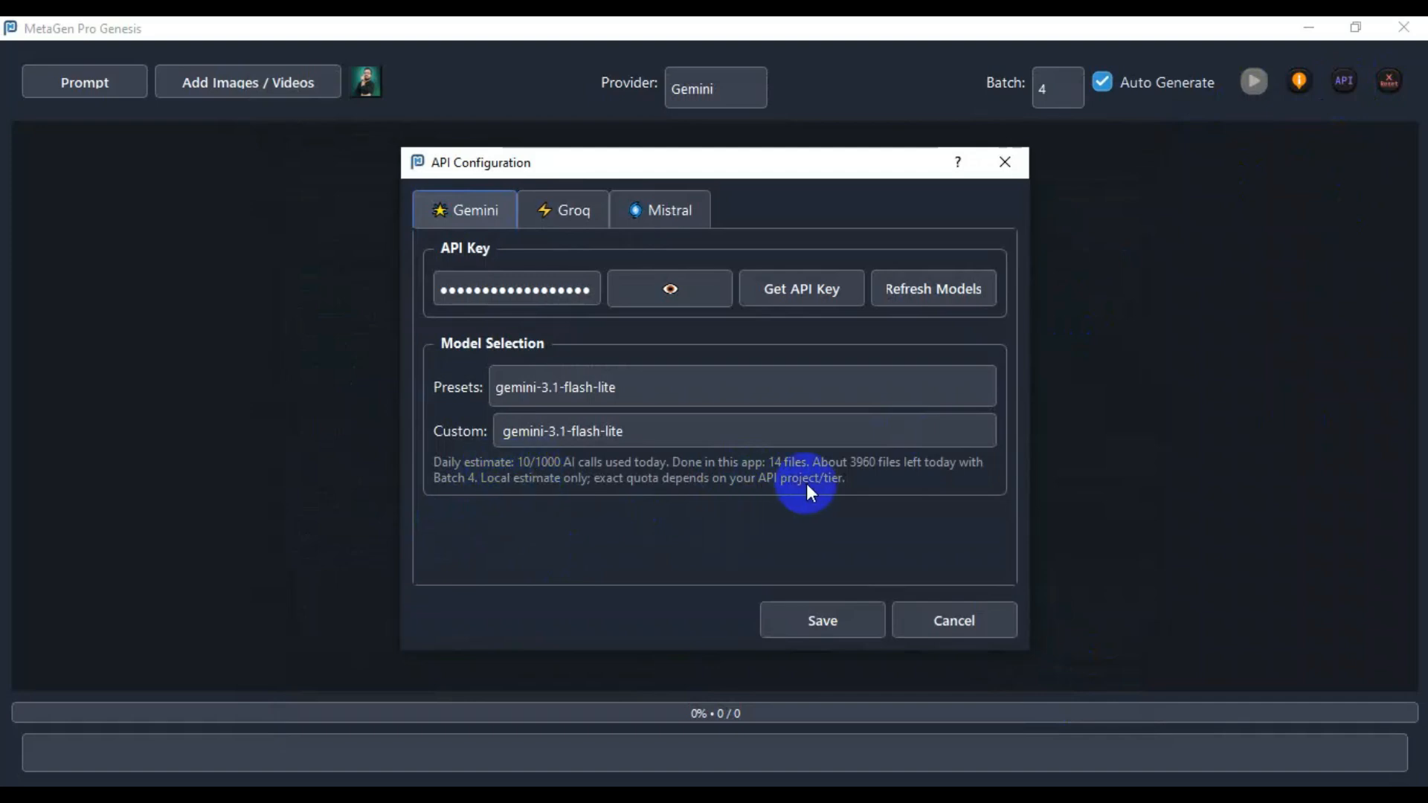
pyautogui.click(1005, 162)
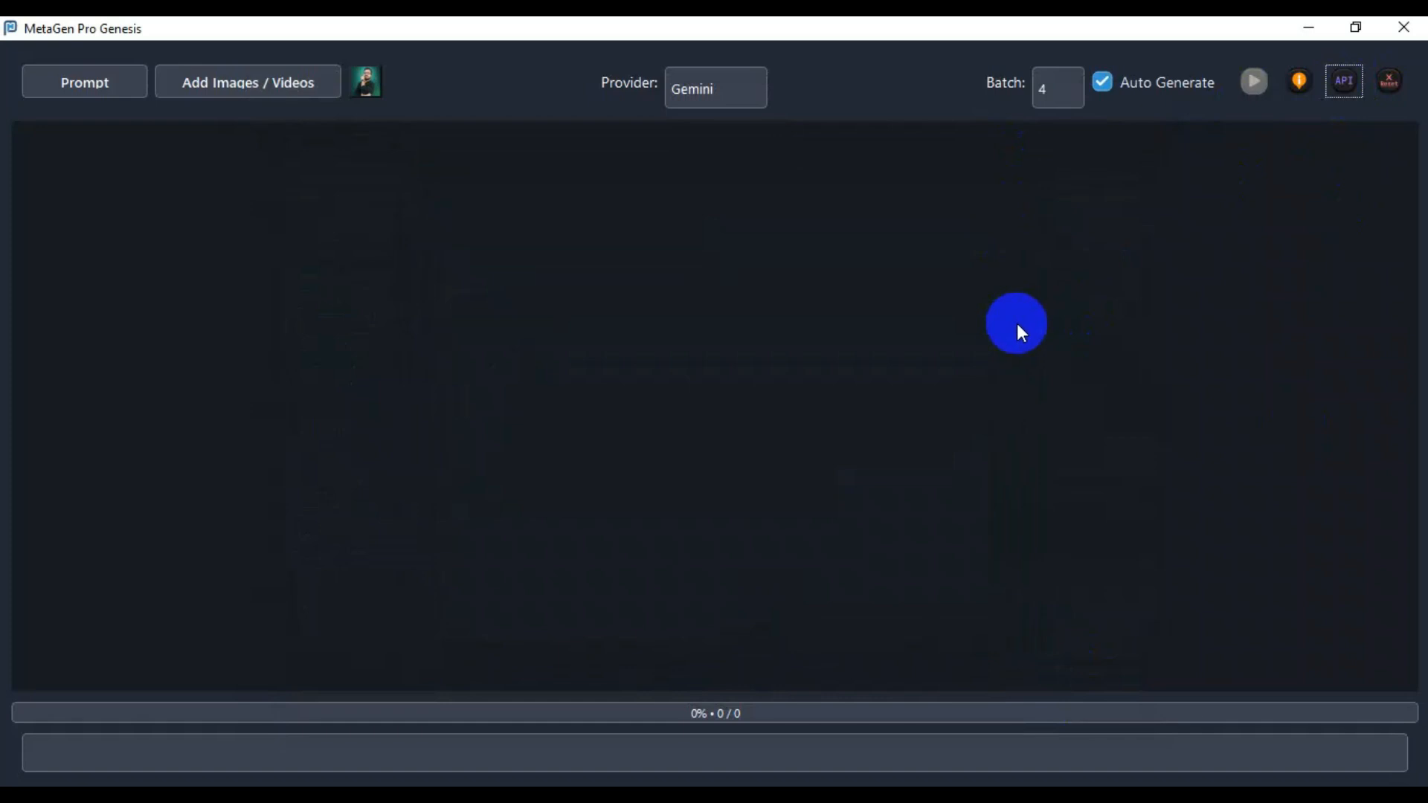